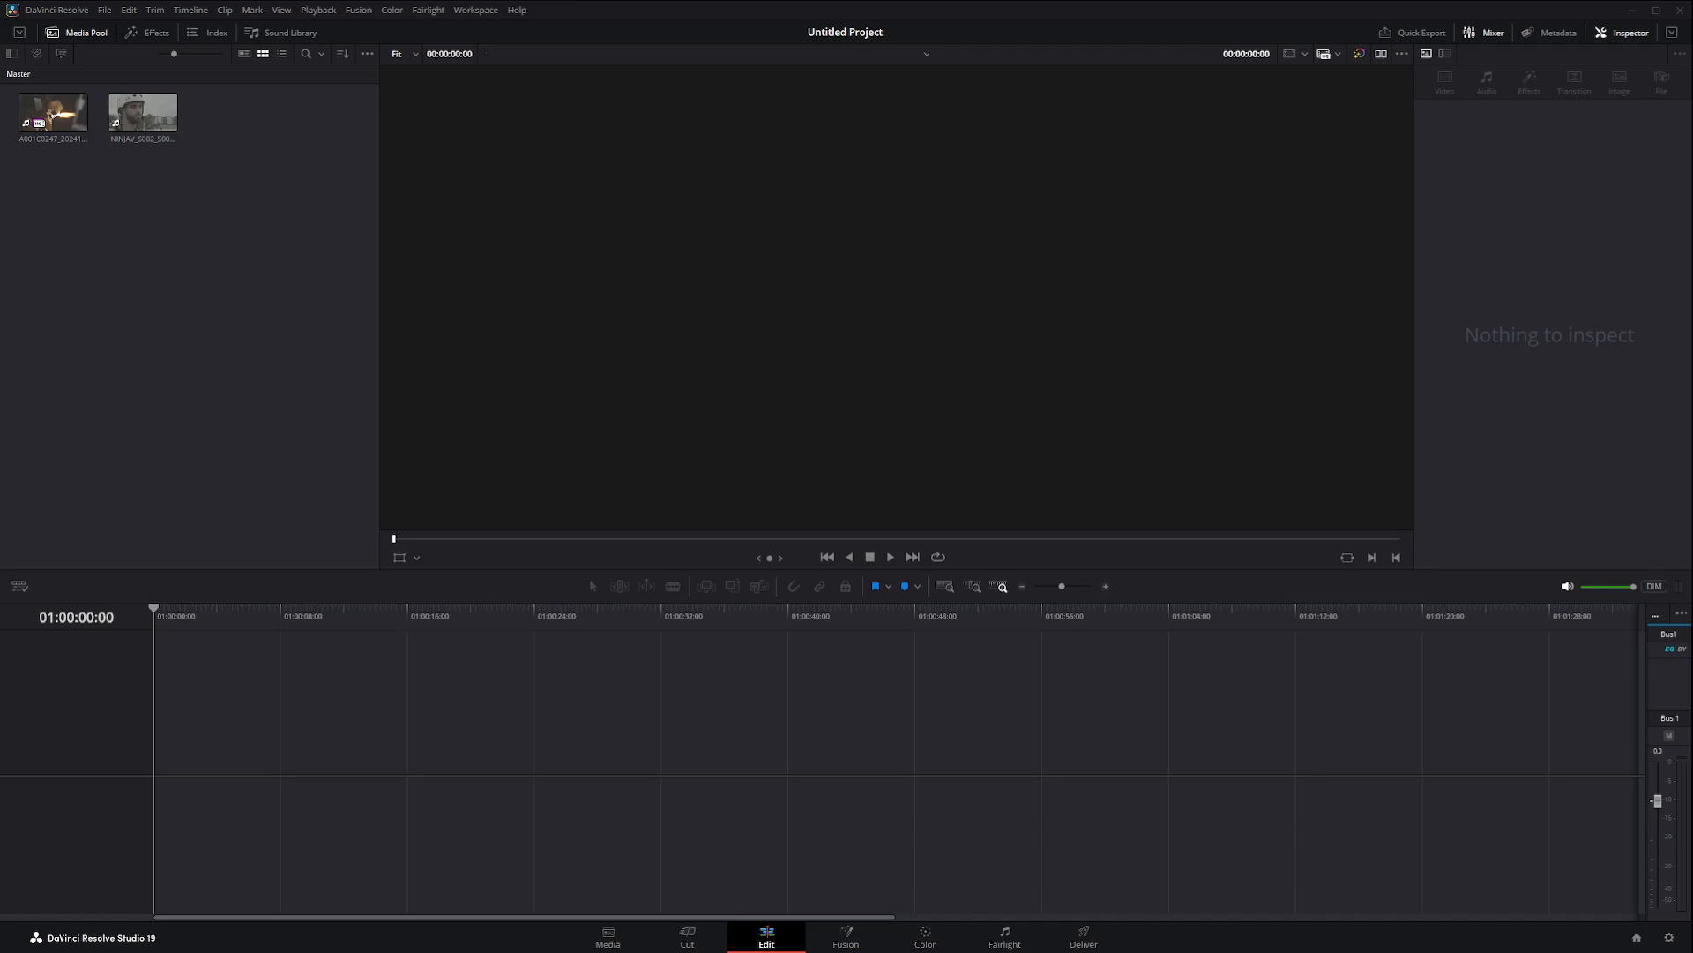
Step: Place both media pool clips one after the other on a new timeline
{"action": "mouse_move", "coordinate": [115, 113]}
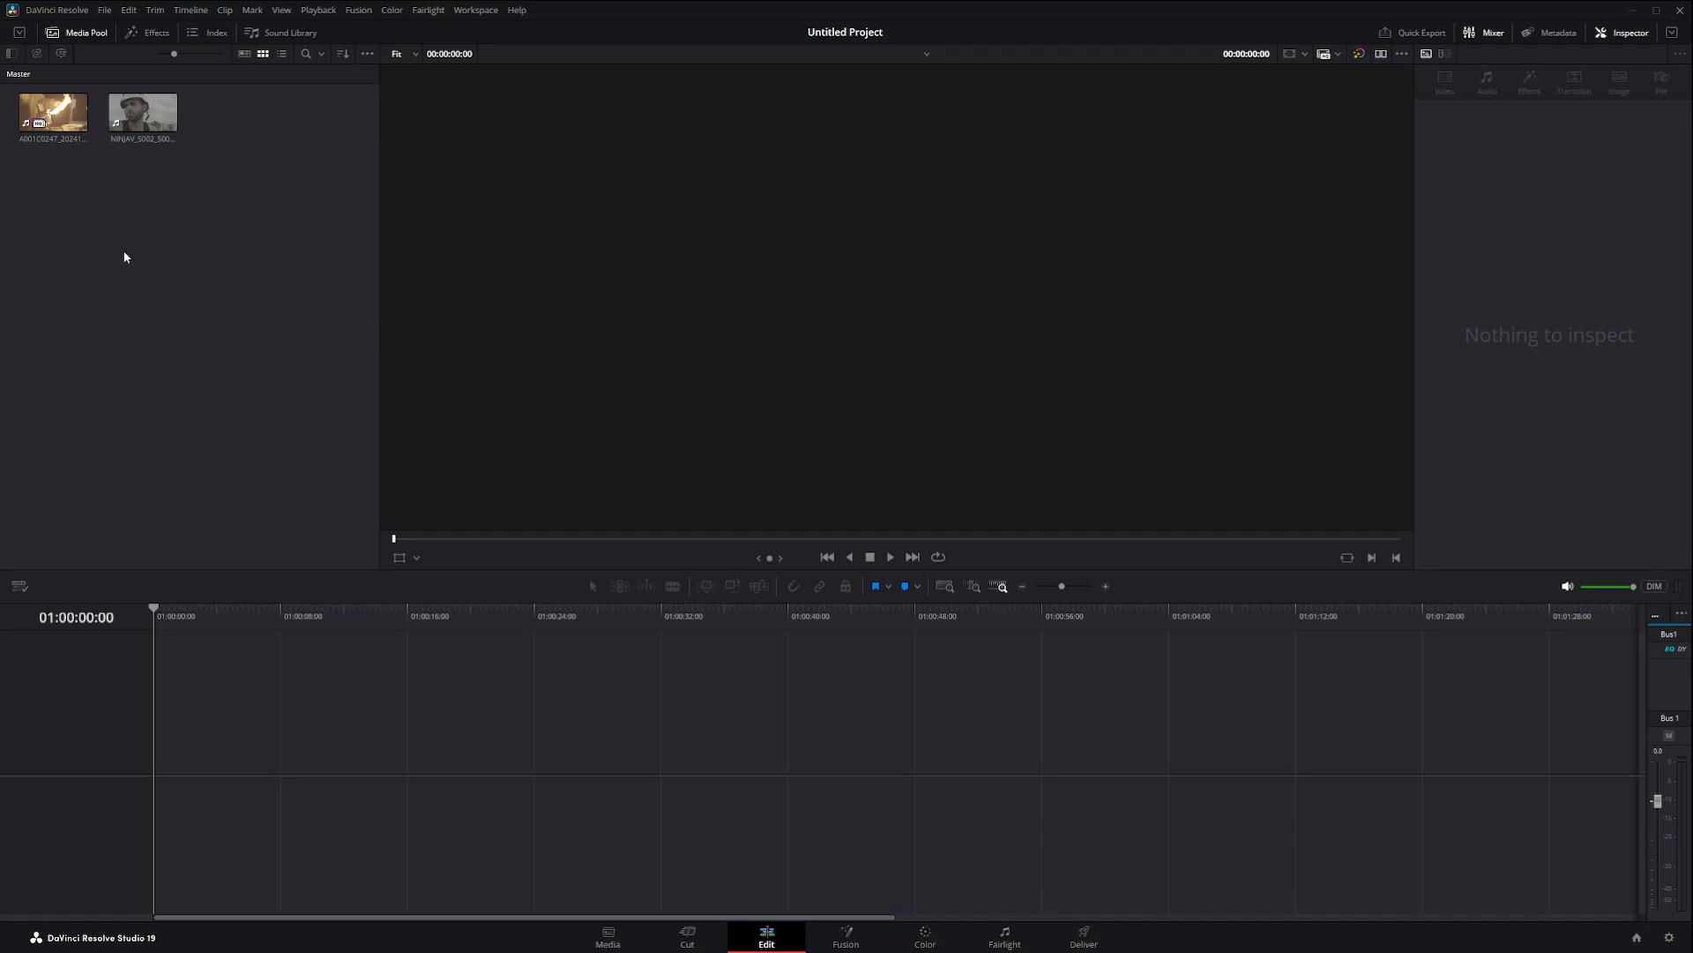
{"action": "left_click", "coordinate": [156, 146]}
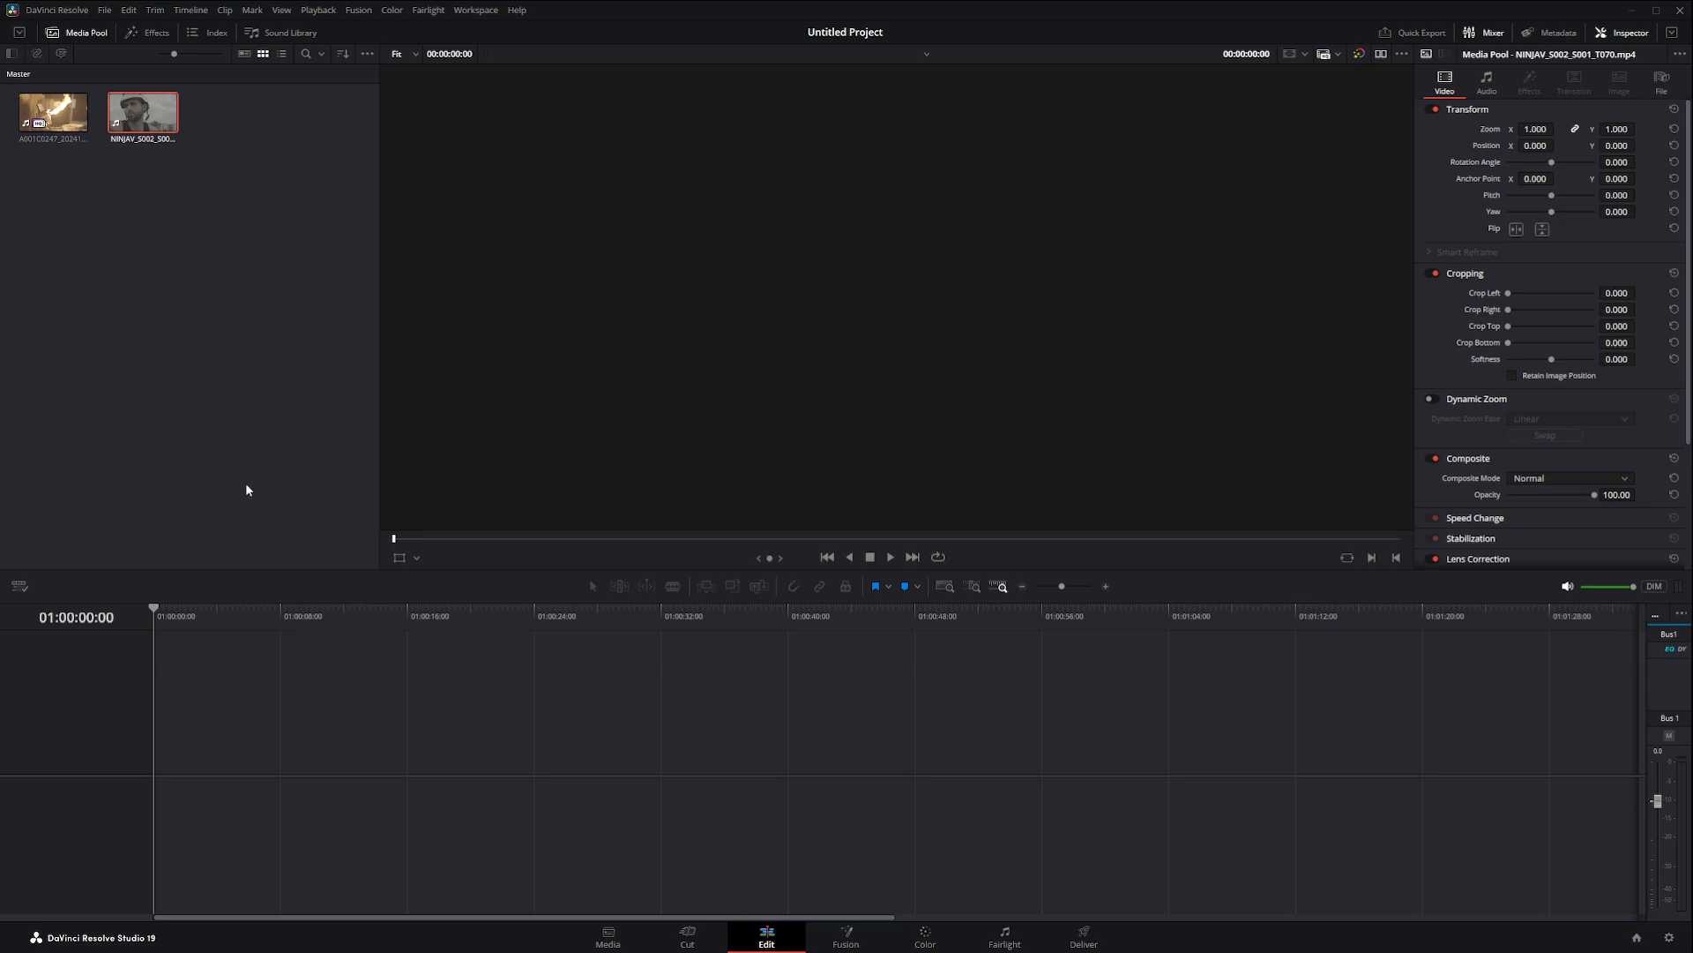
{"action": "left_click", "coordinate": [51, 419]}
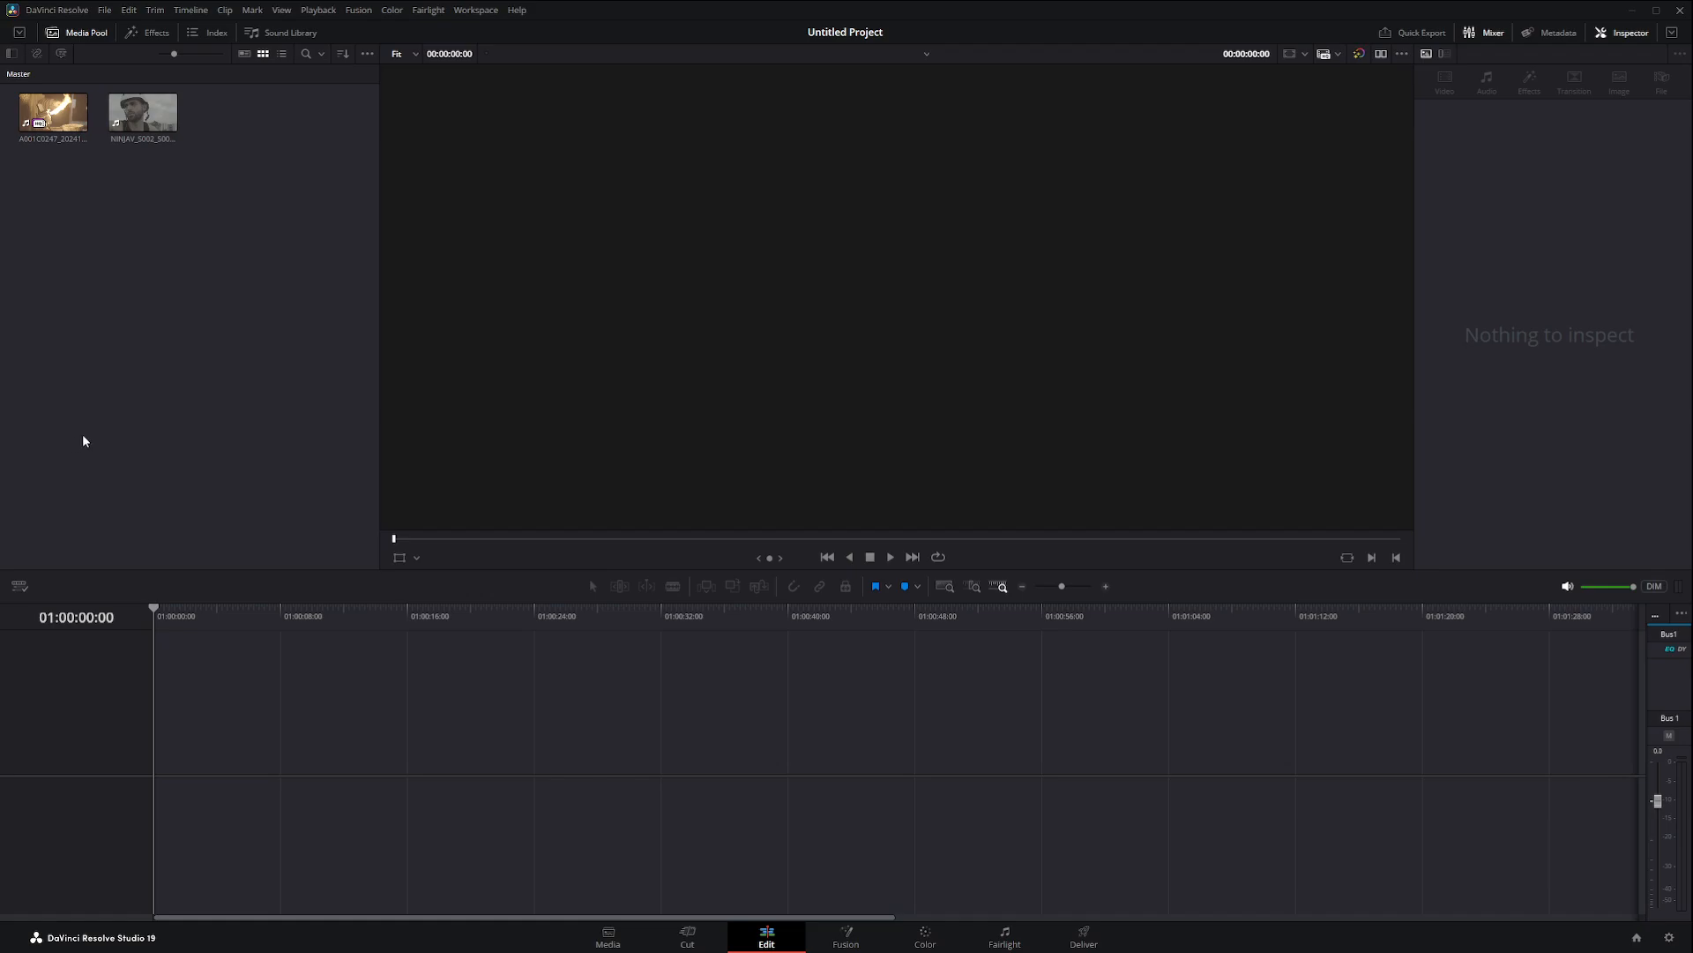
{"action": "left_click_drag", "start_coordinate": [201, 207], "coordinate": [249, 794]}
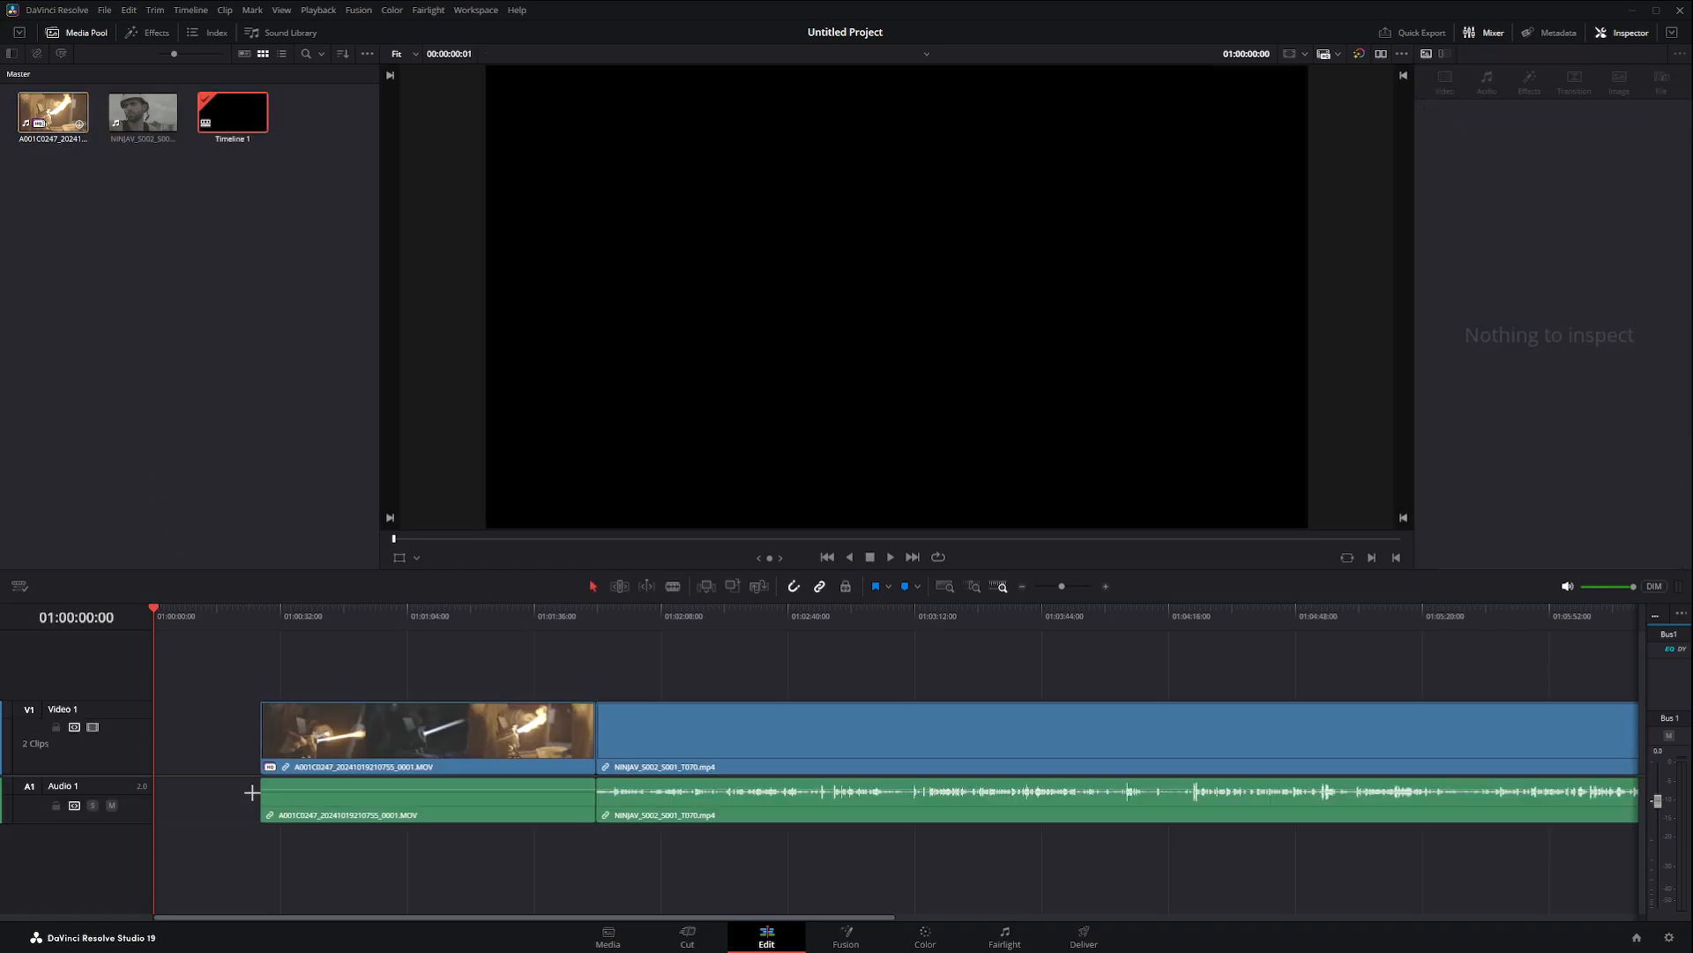
Step: Switch to color grading, add a second serial node to the first clip and space the two nodes at opposite ends of the graph
{"action": "left_click", "coordinate": [930, 942]}
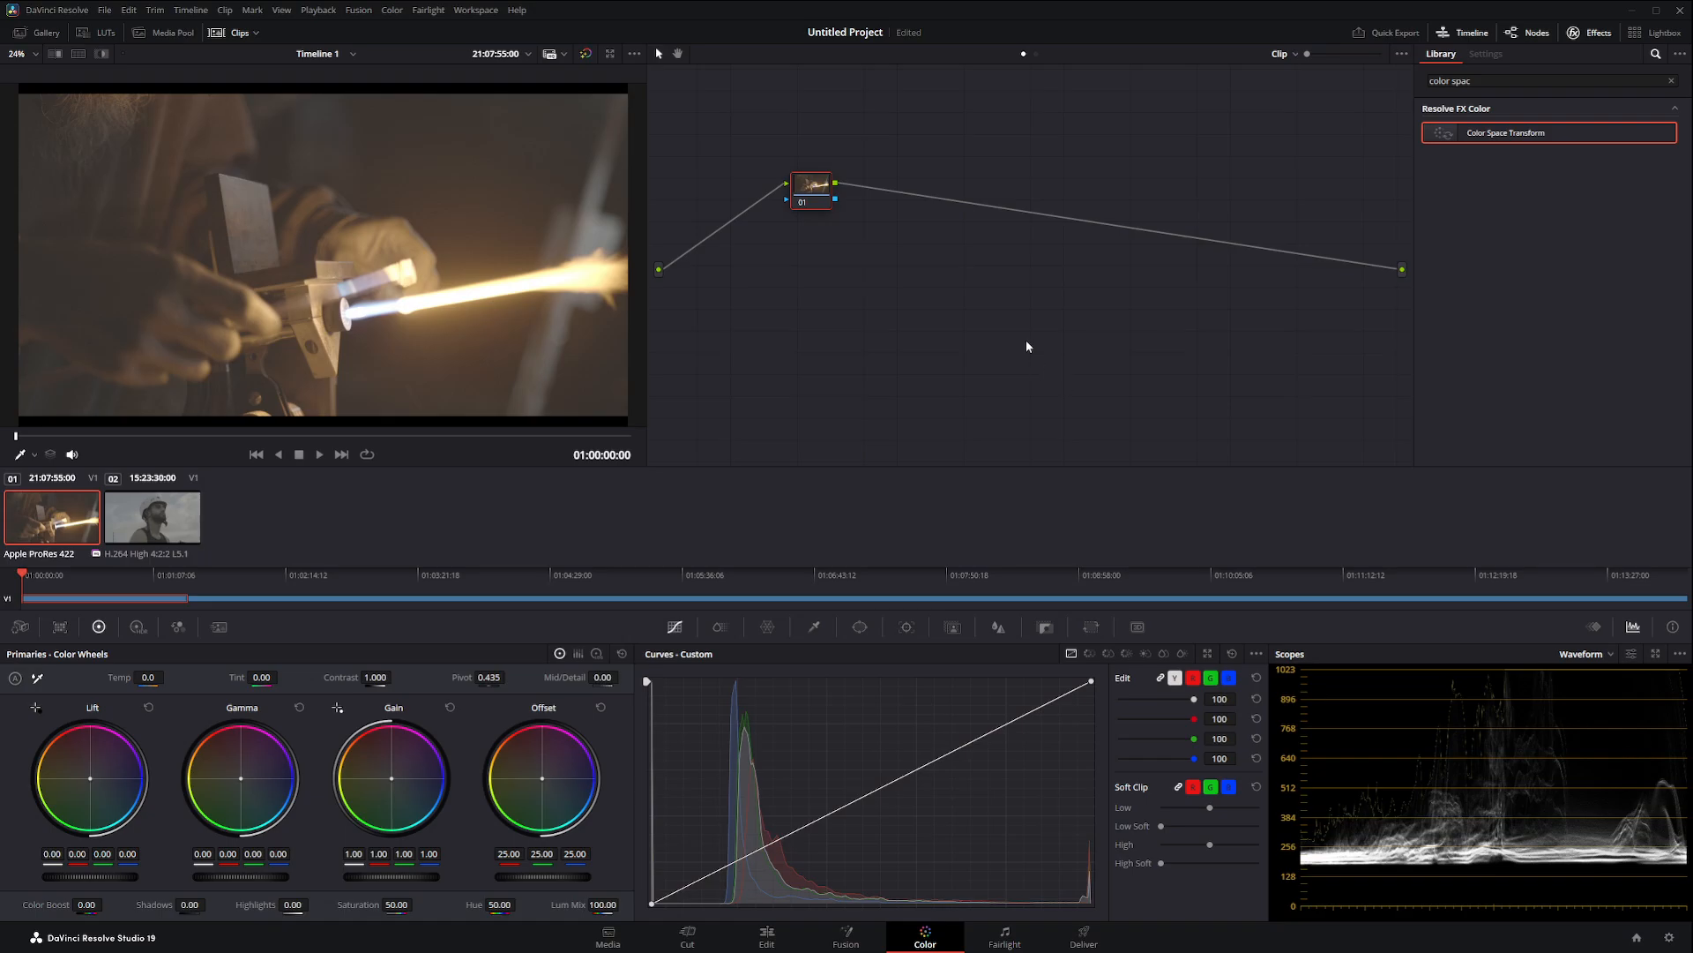
{"action": "key", "text": "alt+s"}
{"action": "left_click_drag", "start_coordinate": [882, 196], "coordinate": [1340, 196]}
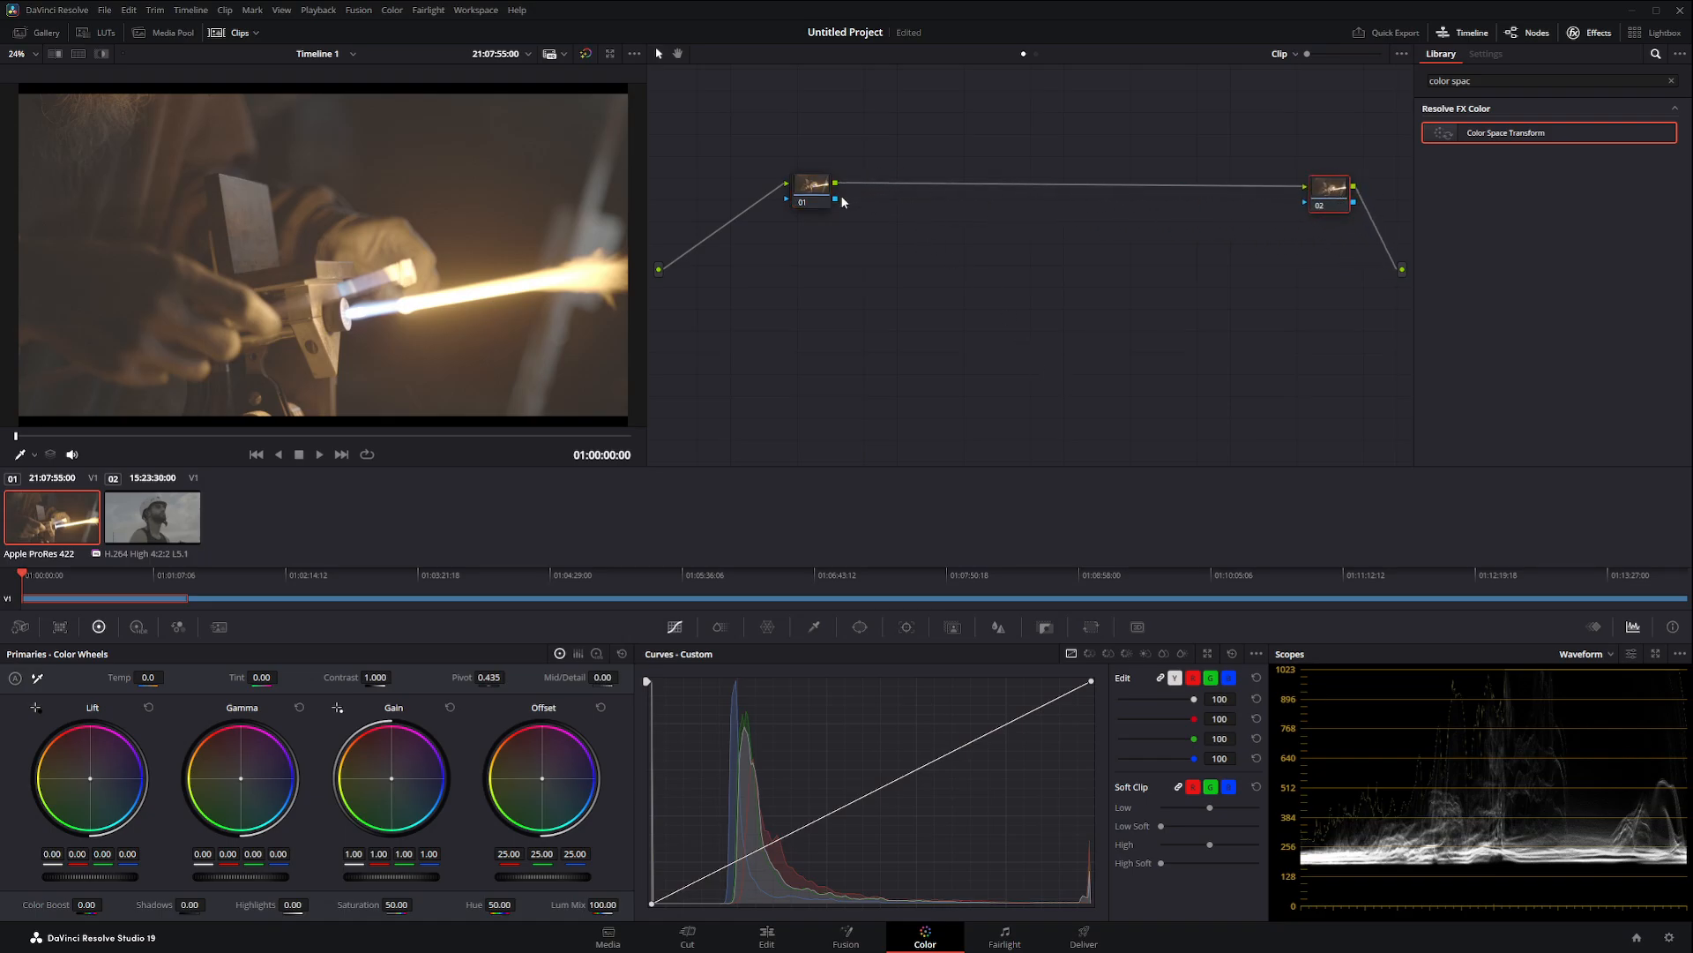
{"action": "left_click_drag", "start_coordinate": [821, 200], "coordinate": [746, 204]}
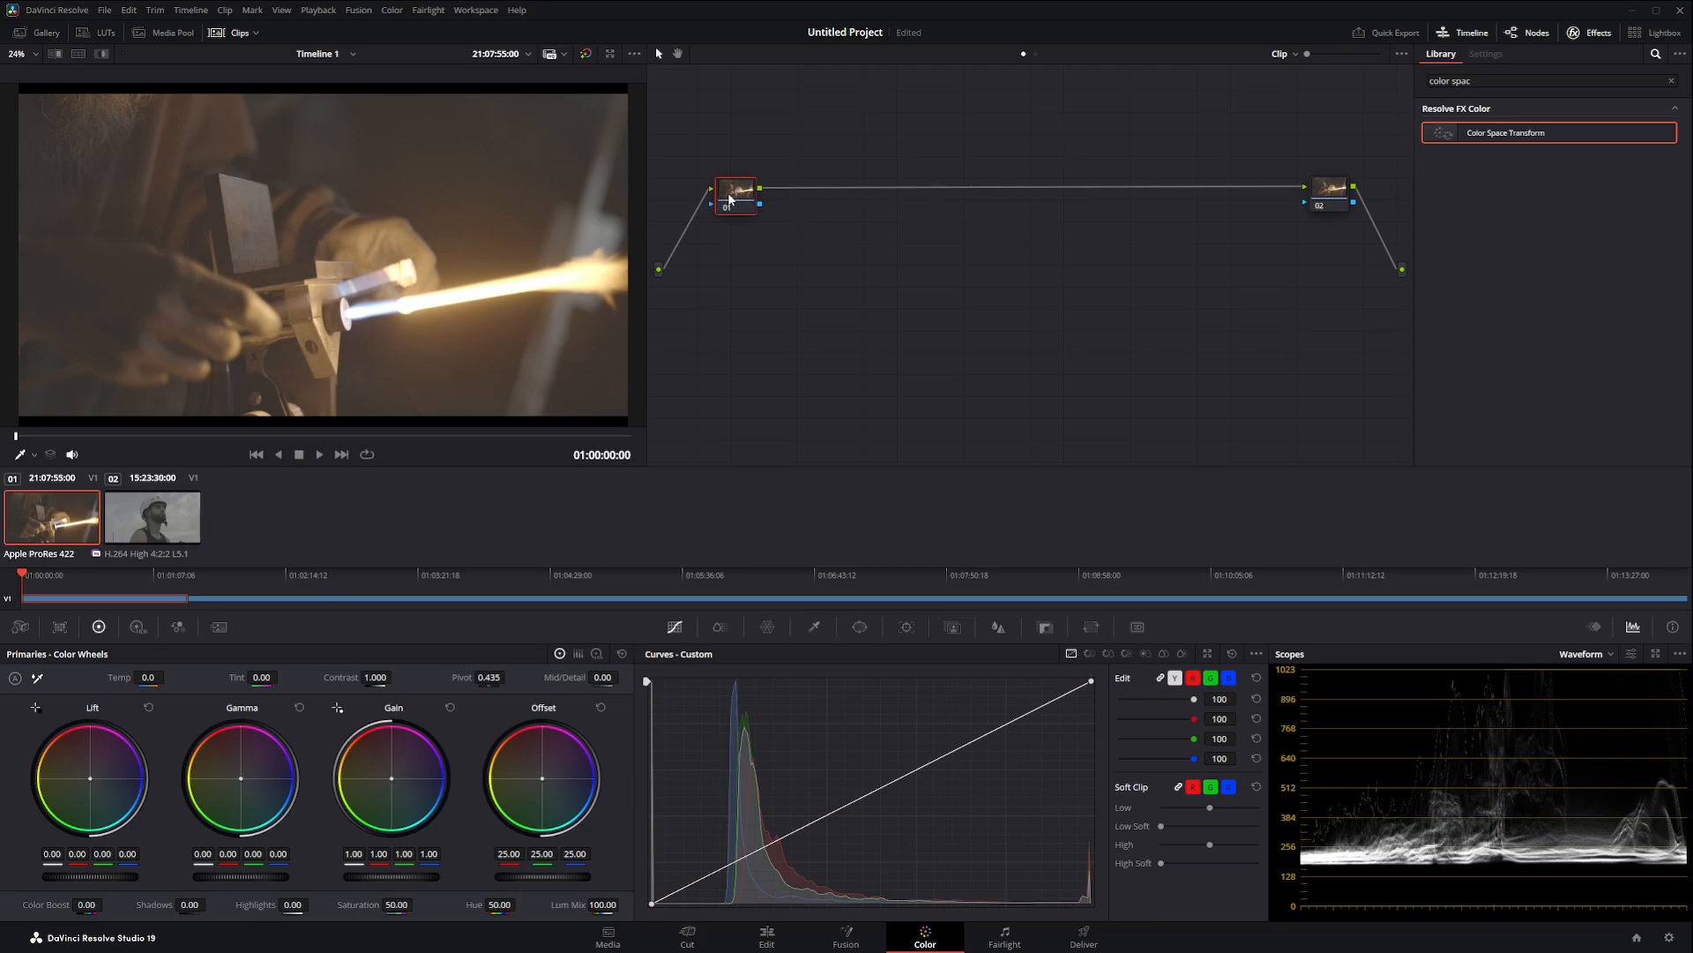
{"action": "left_click_drag", "start_coordinate": [729, 199], "coordinate": [729, 196]}
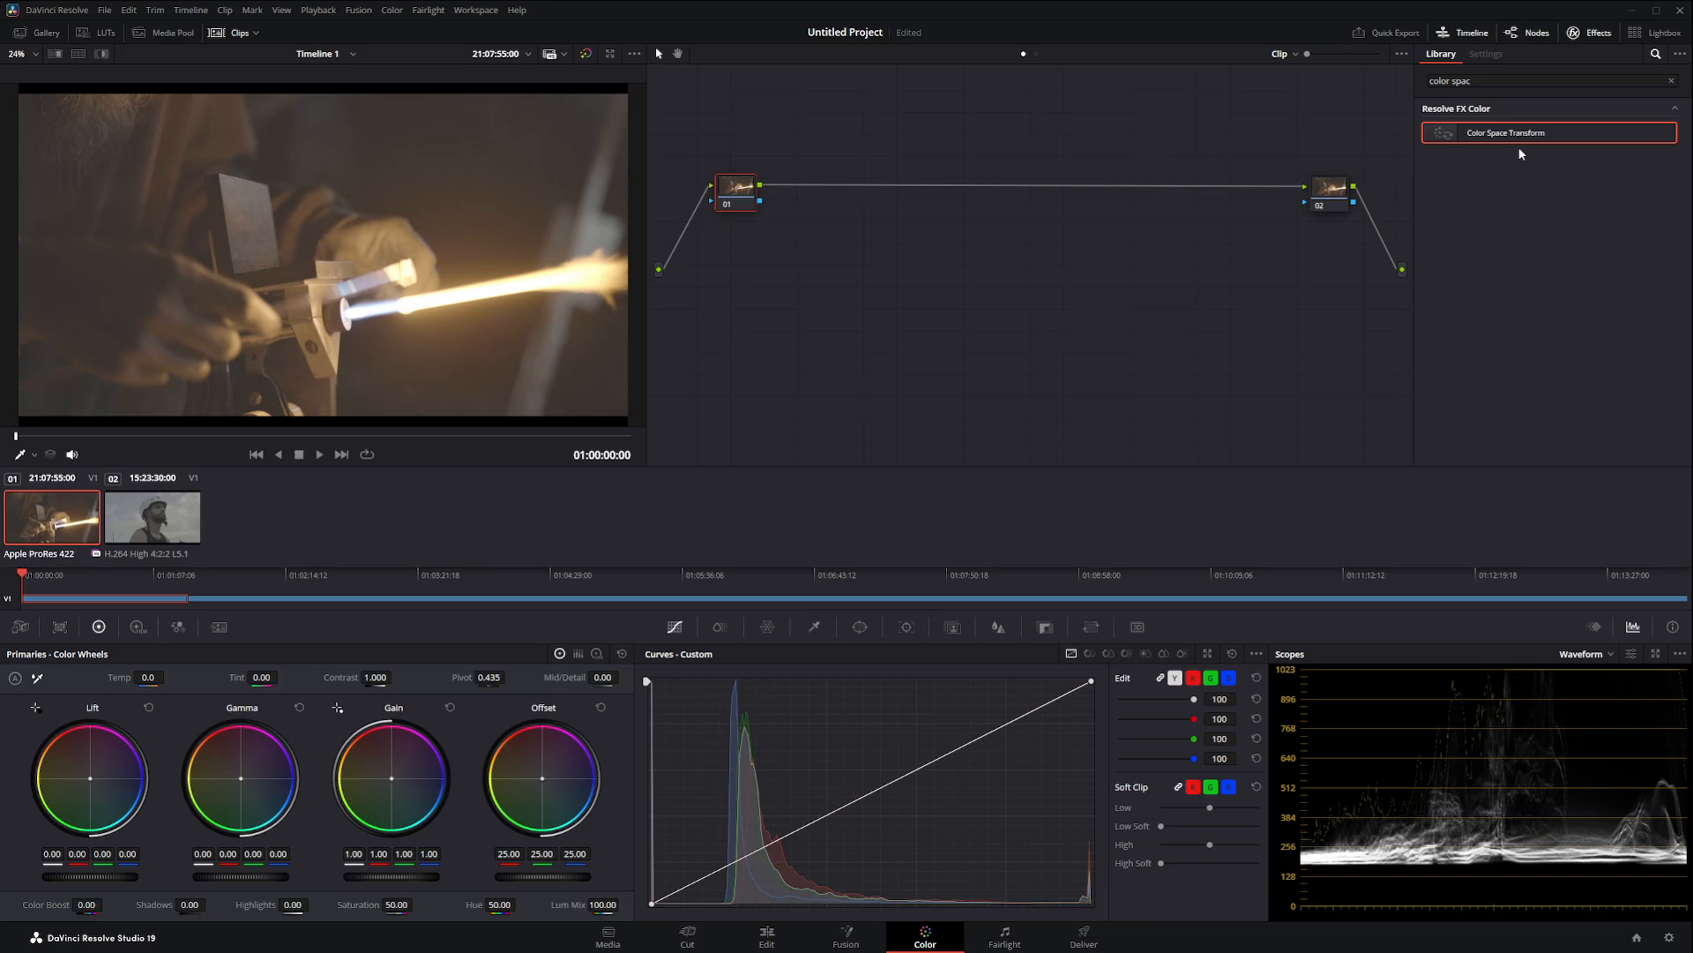
Step: Apply a Color Space Transform to node 01, converting ARRI Wide Gamut 3 / ARRI LogC3 to DaVinci Wide Gamut / DaVinci Intermediate
{"action": "left_click_drag", "start_coordinate": [1555, 139], "coordinate": [738, 202]}
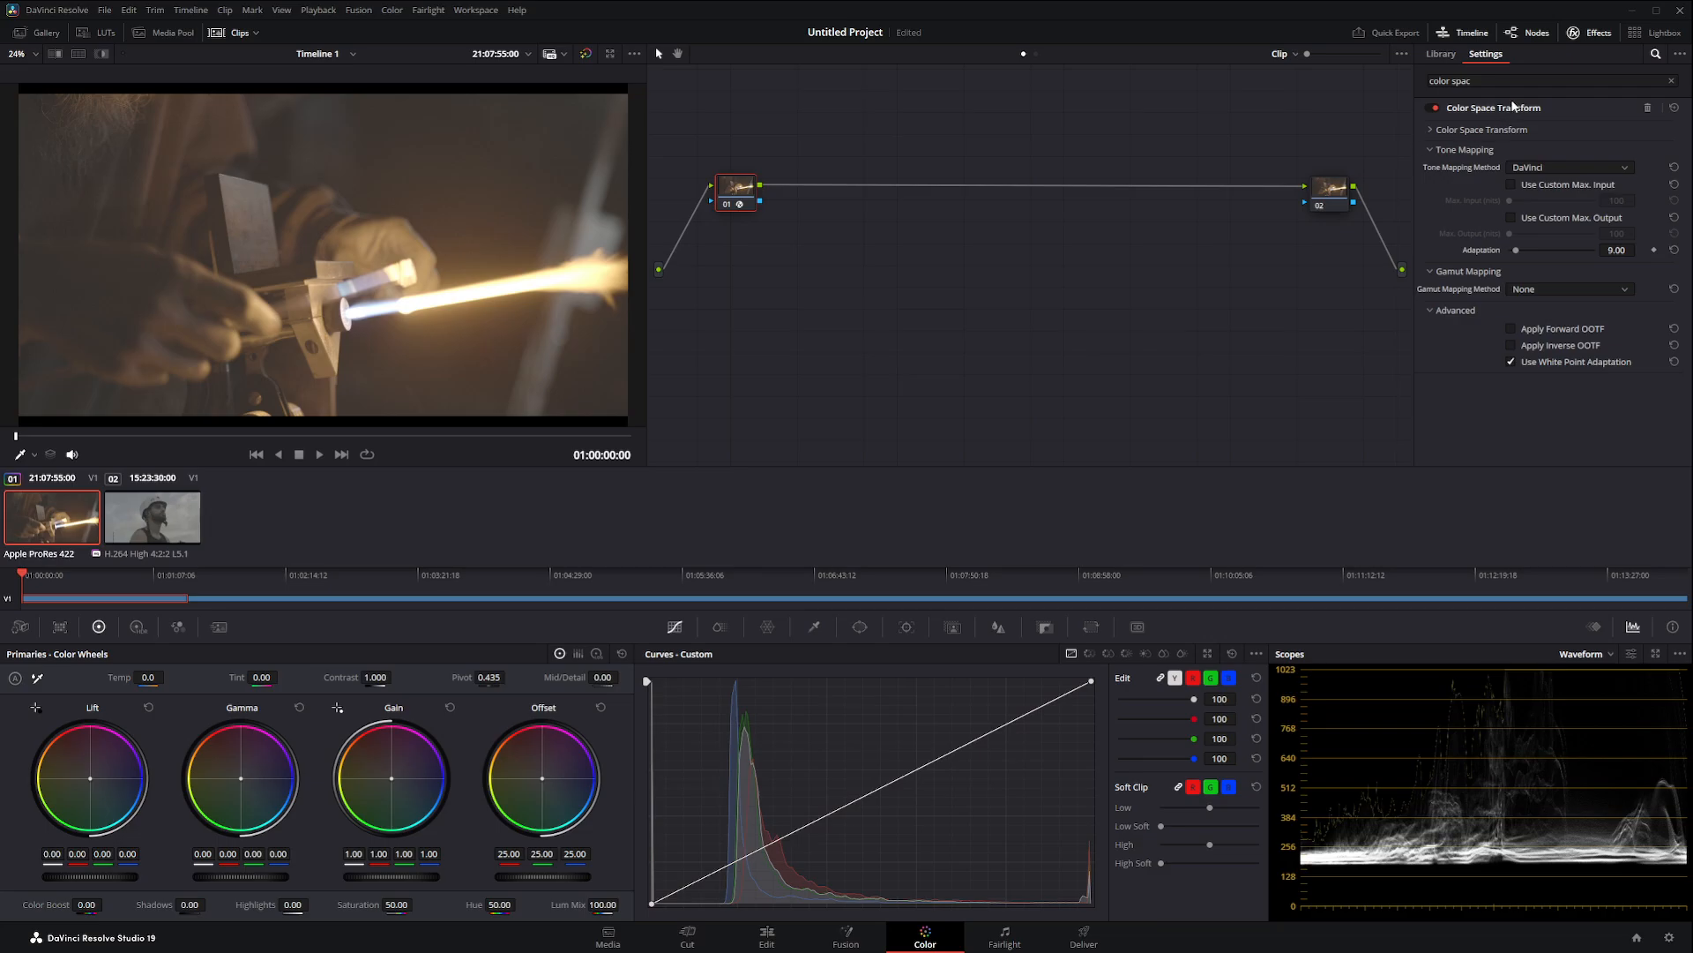
{"action": "left_click", "coordinate": [1503, 148]}
{"action": "left_click", "coordinate": [1505, 131]}
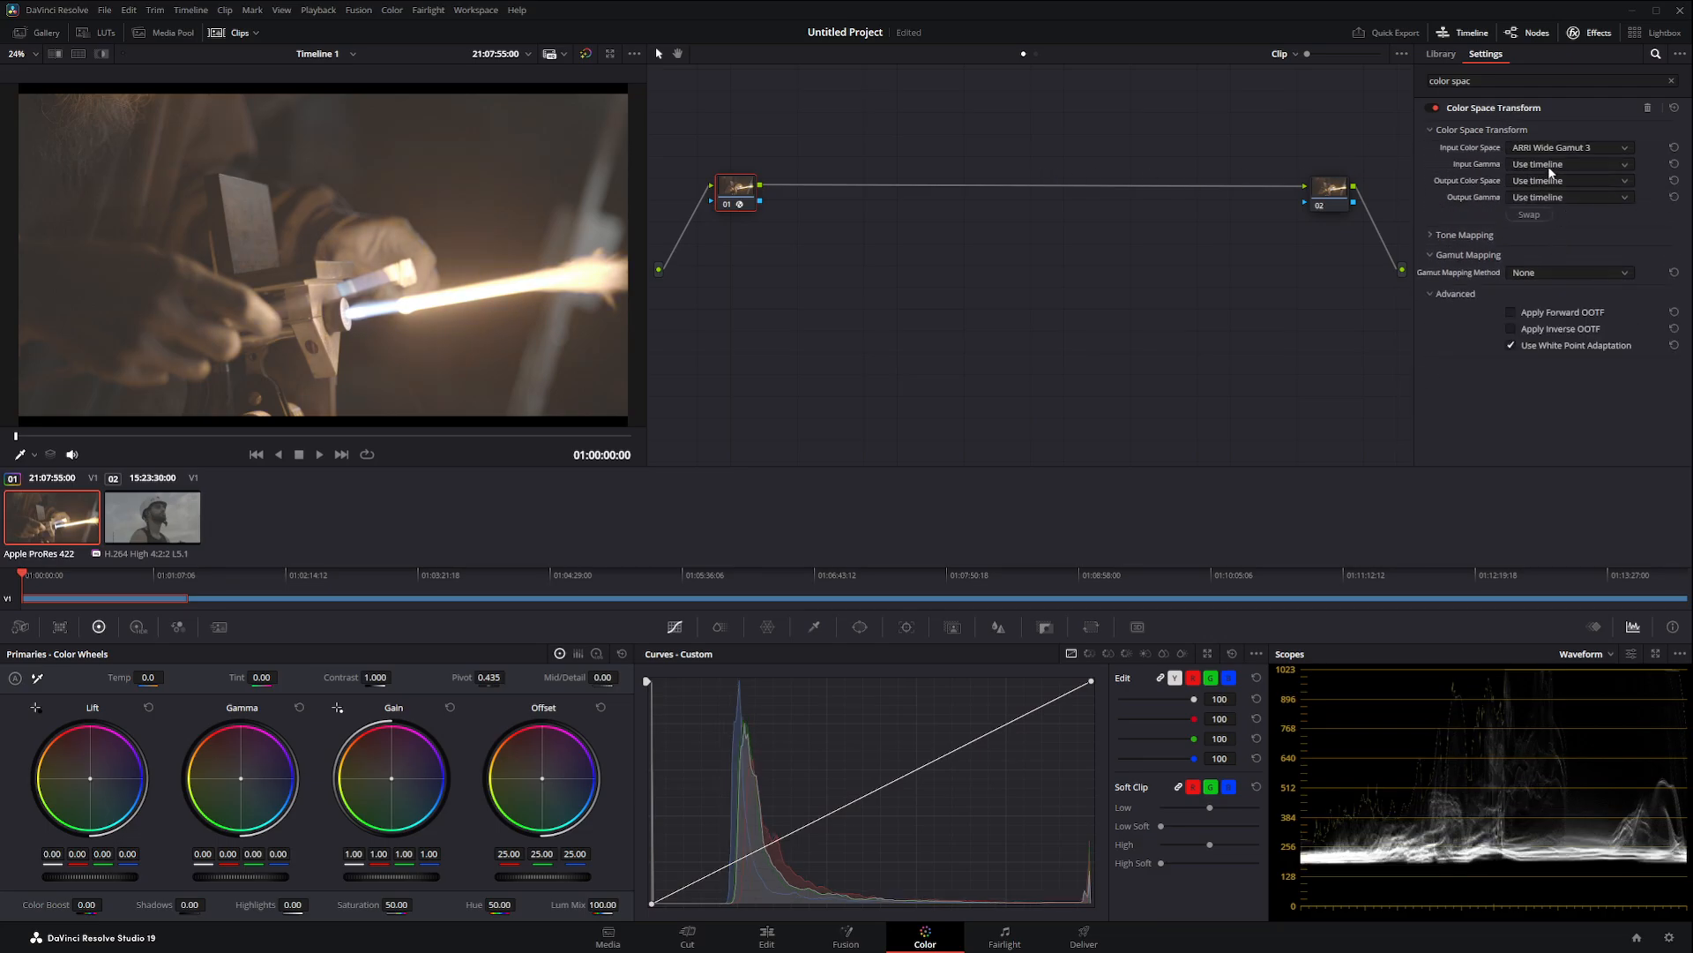
{"action": "left_click", "coordinate": [1554, 249]}
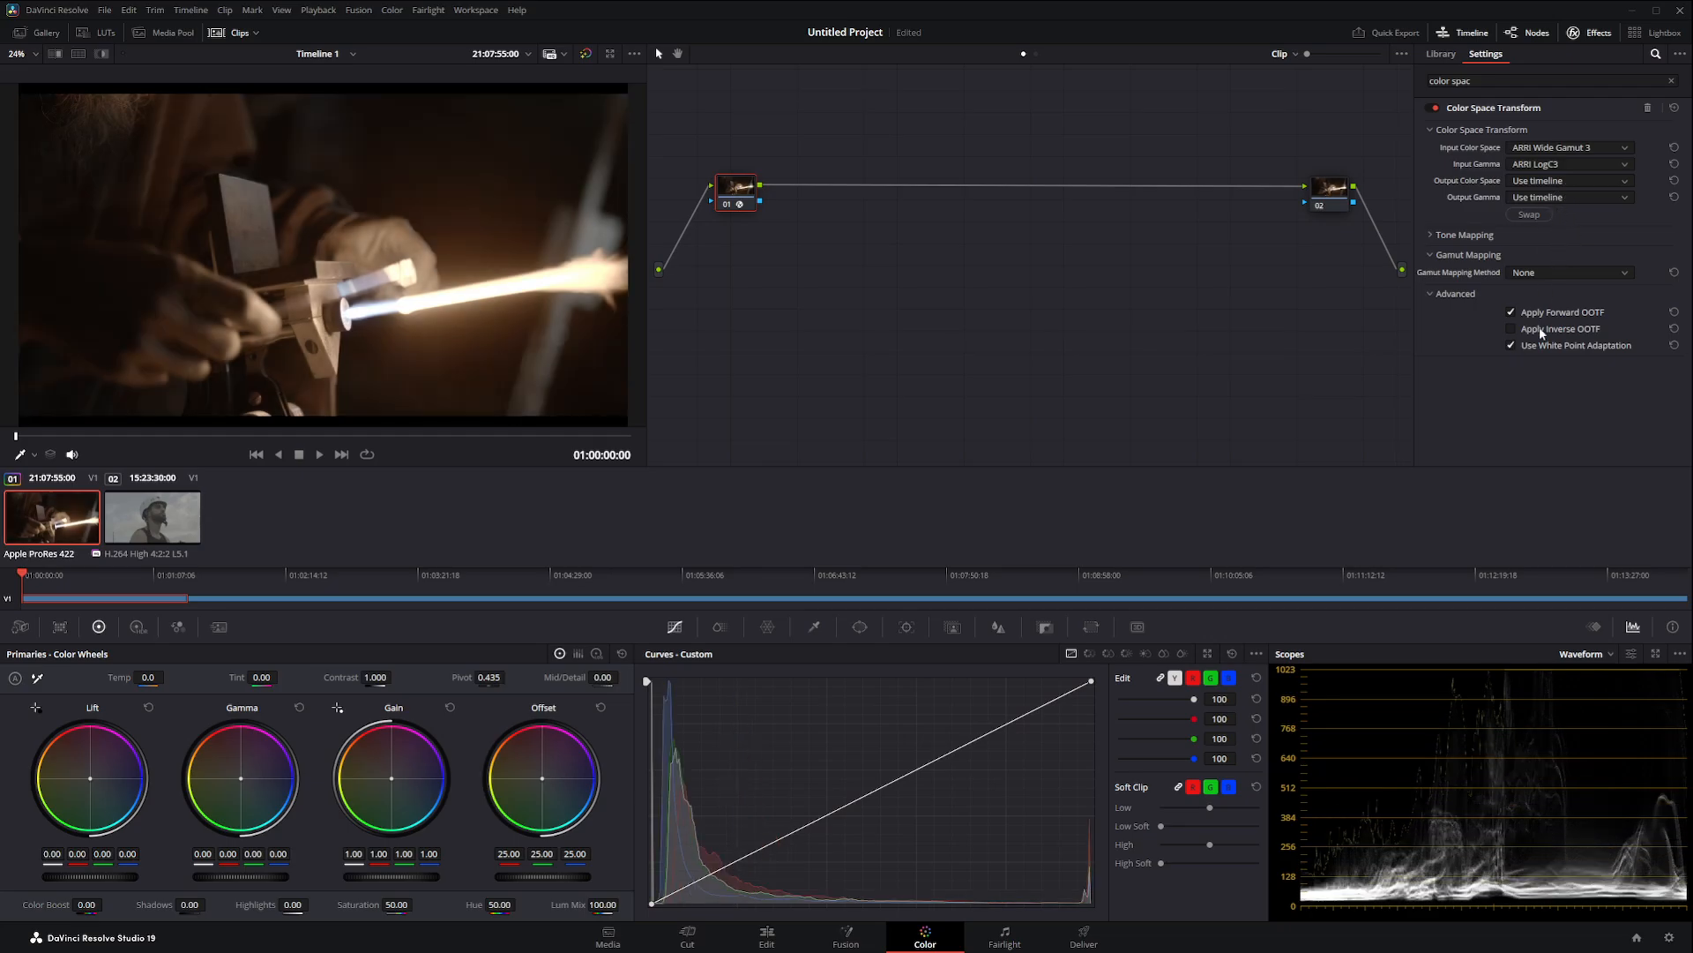
{"action": "left_click", "coordinate": [1542, 257]}
{"action": "left_click", "coordinate": [1576, 351]}
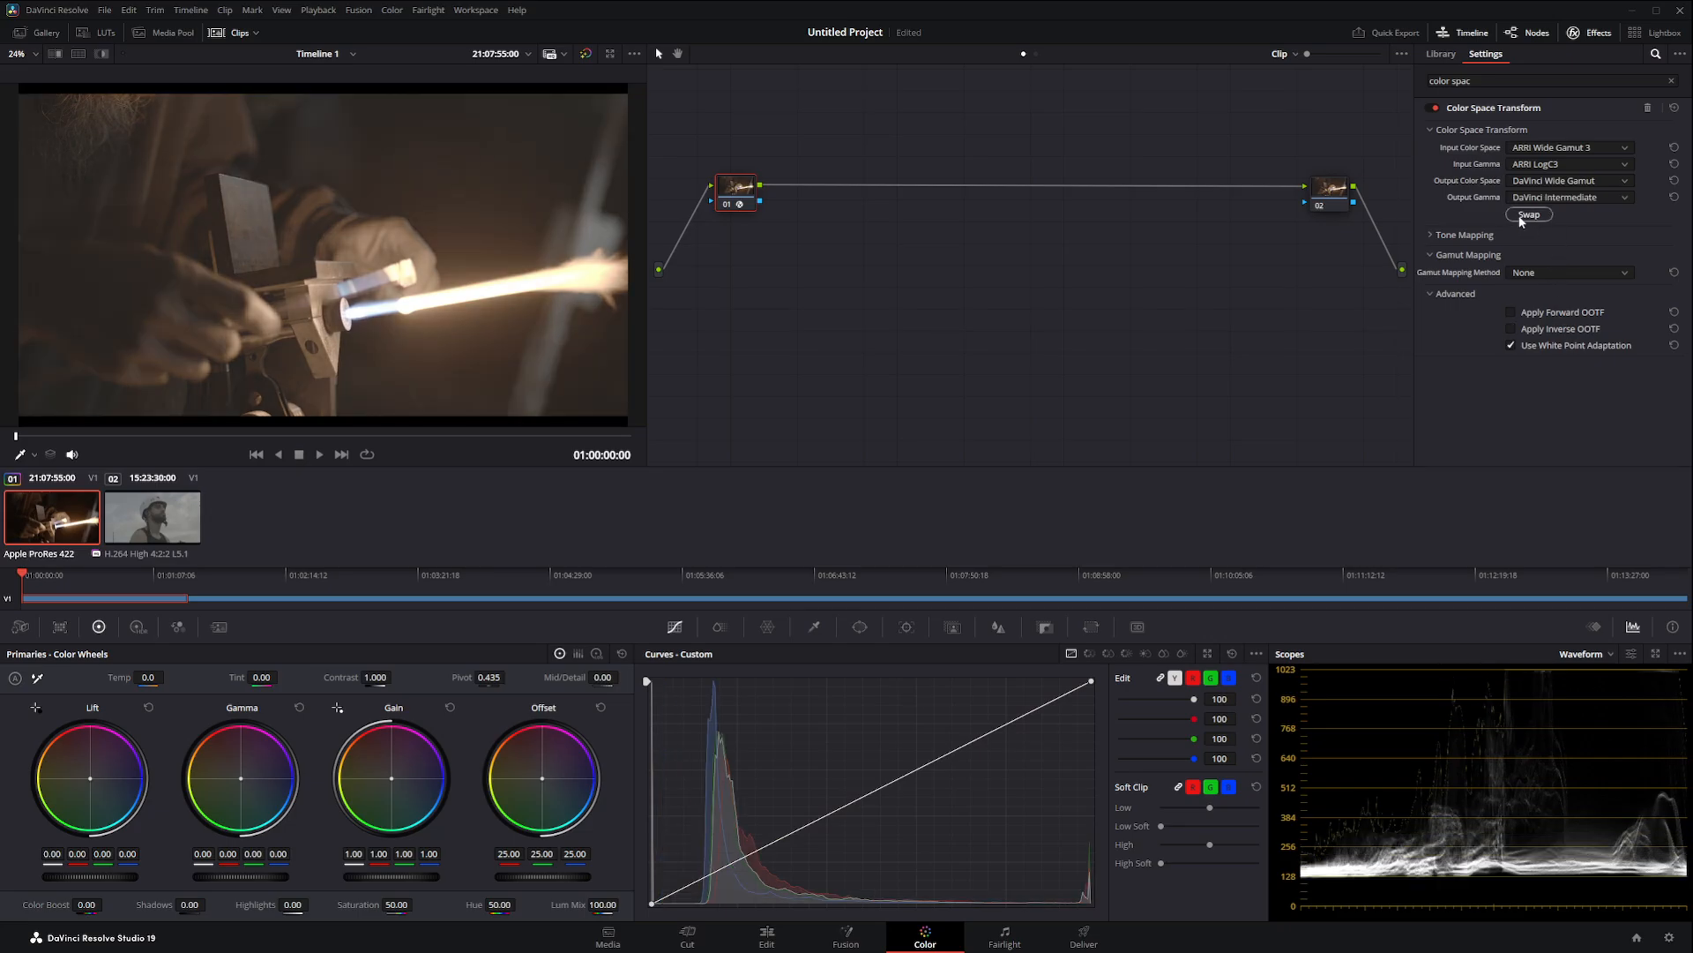
Step: Apply a Color Space Transform to node 02, converting DaVinci Wide Gamut / DaVinci Intermediate to Rec.709 / Gamma 2.4
{"action": "left_click", "coordinate": [1330, 206]}
{"action": "left_click_drag", "start_coordinate": [1326, 196], "coordinate": [1327, 198]}
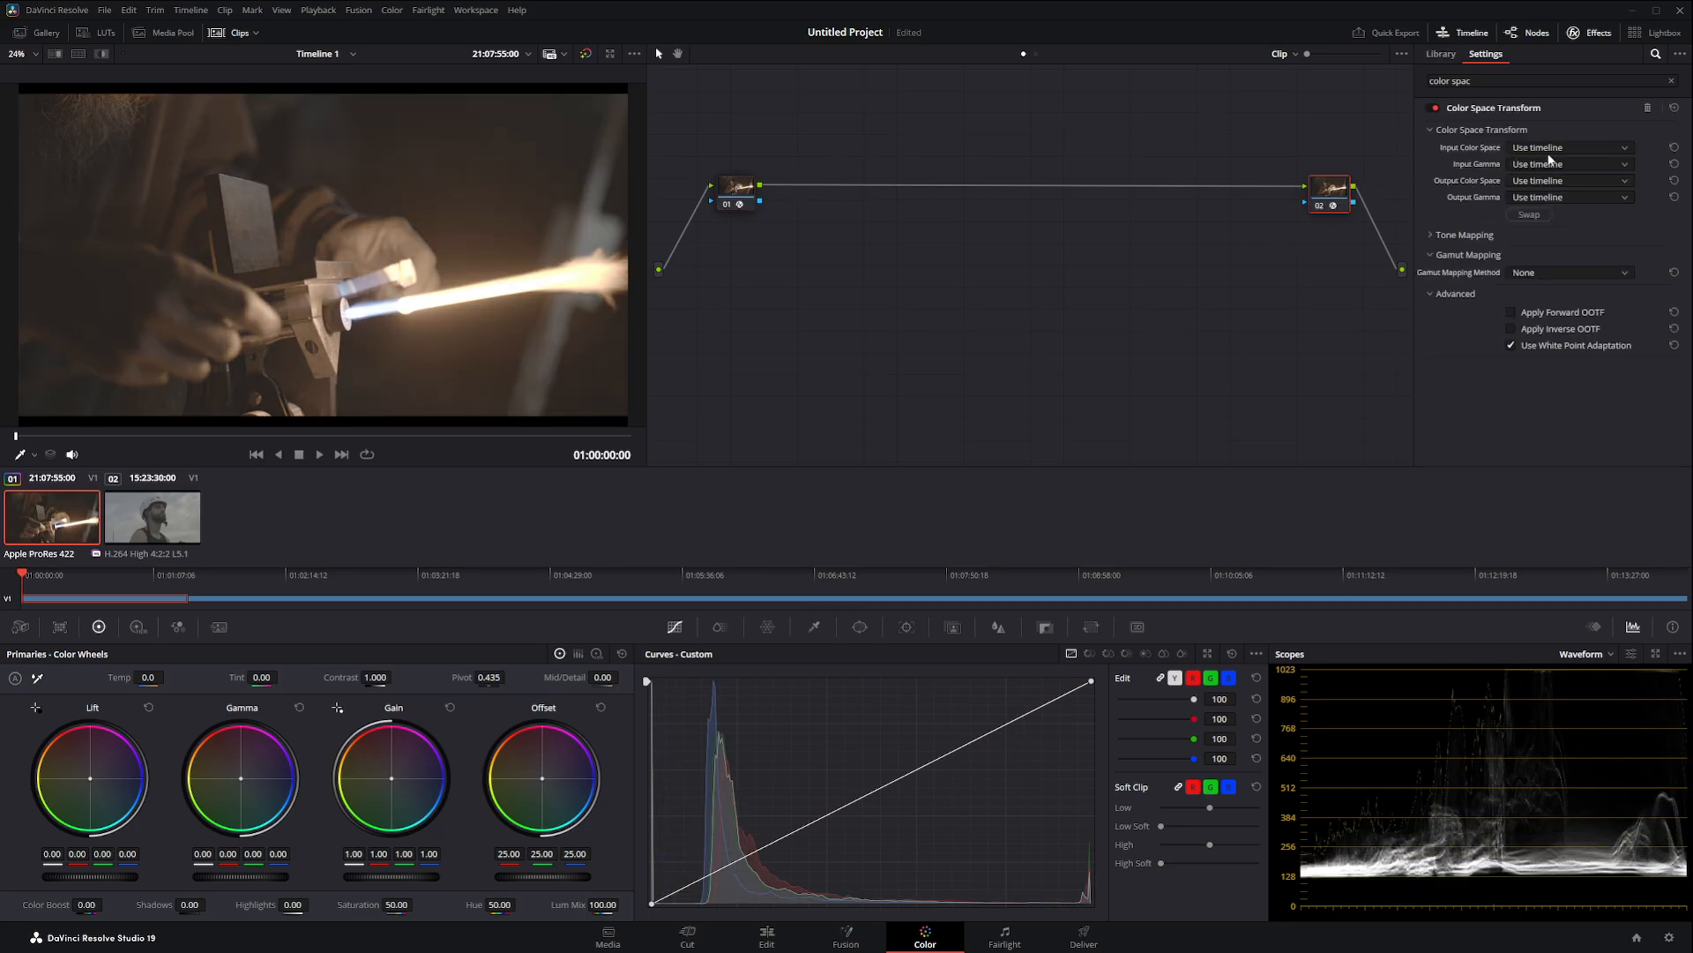
{"action": "left_click", "coordinate": [1580, 243]}
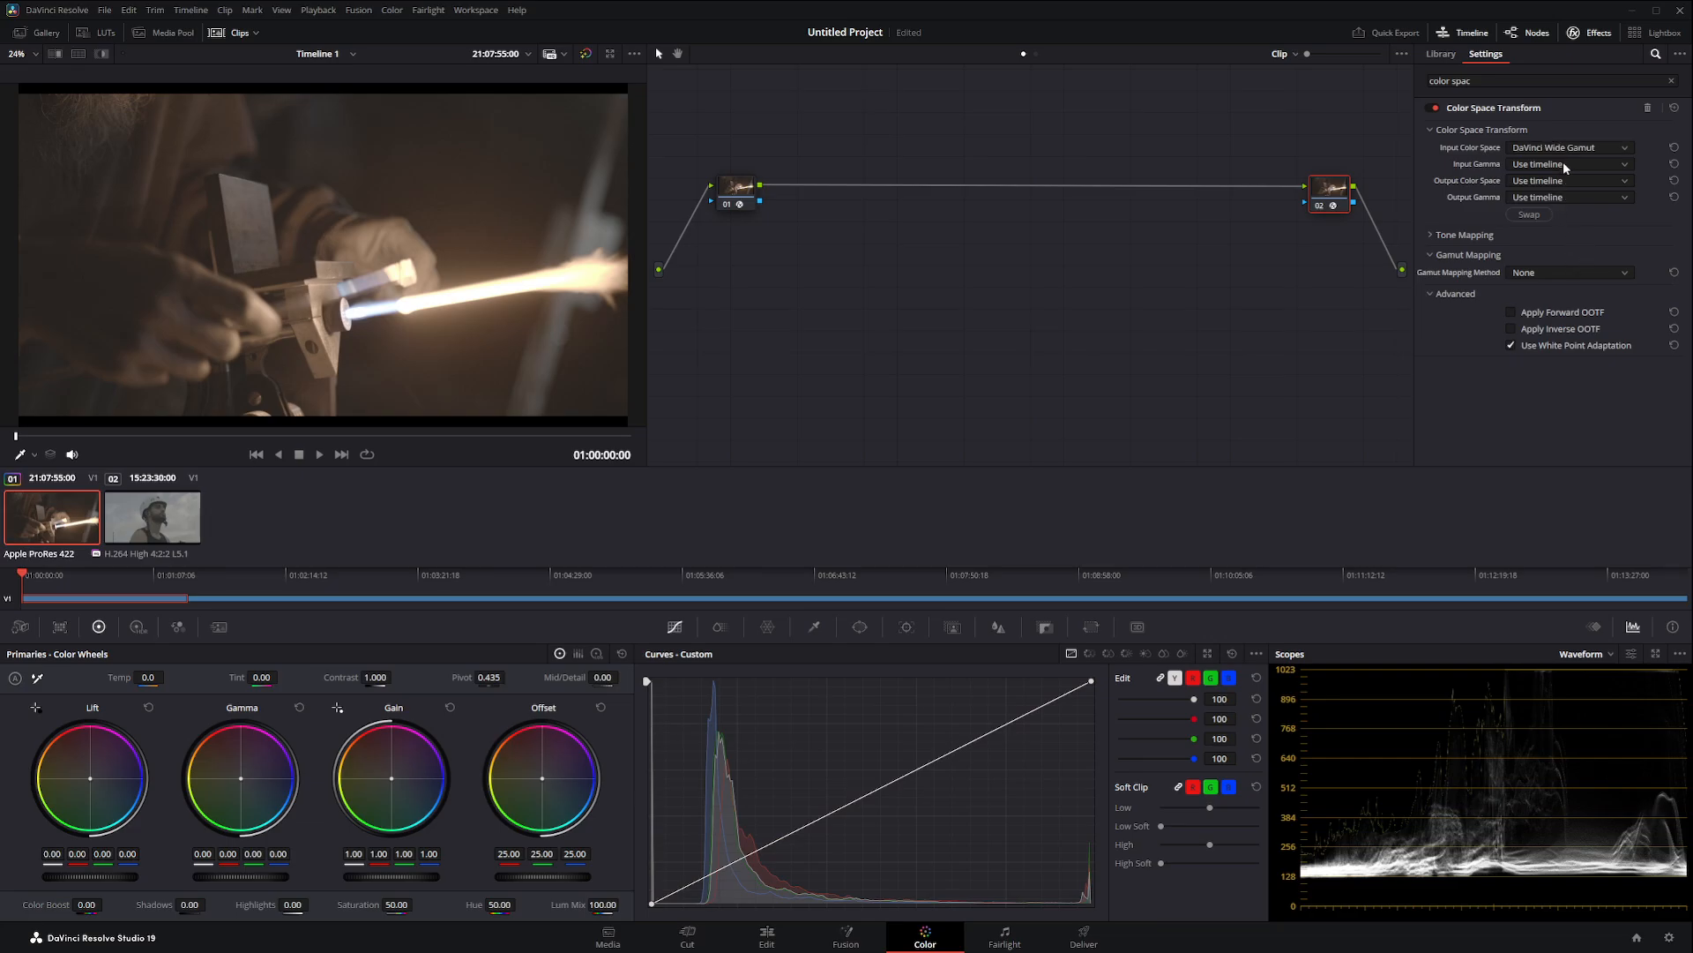
{"action": "left_click", "coordinate": [1571, 274]}
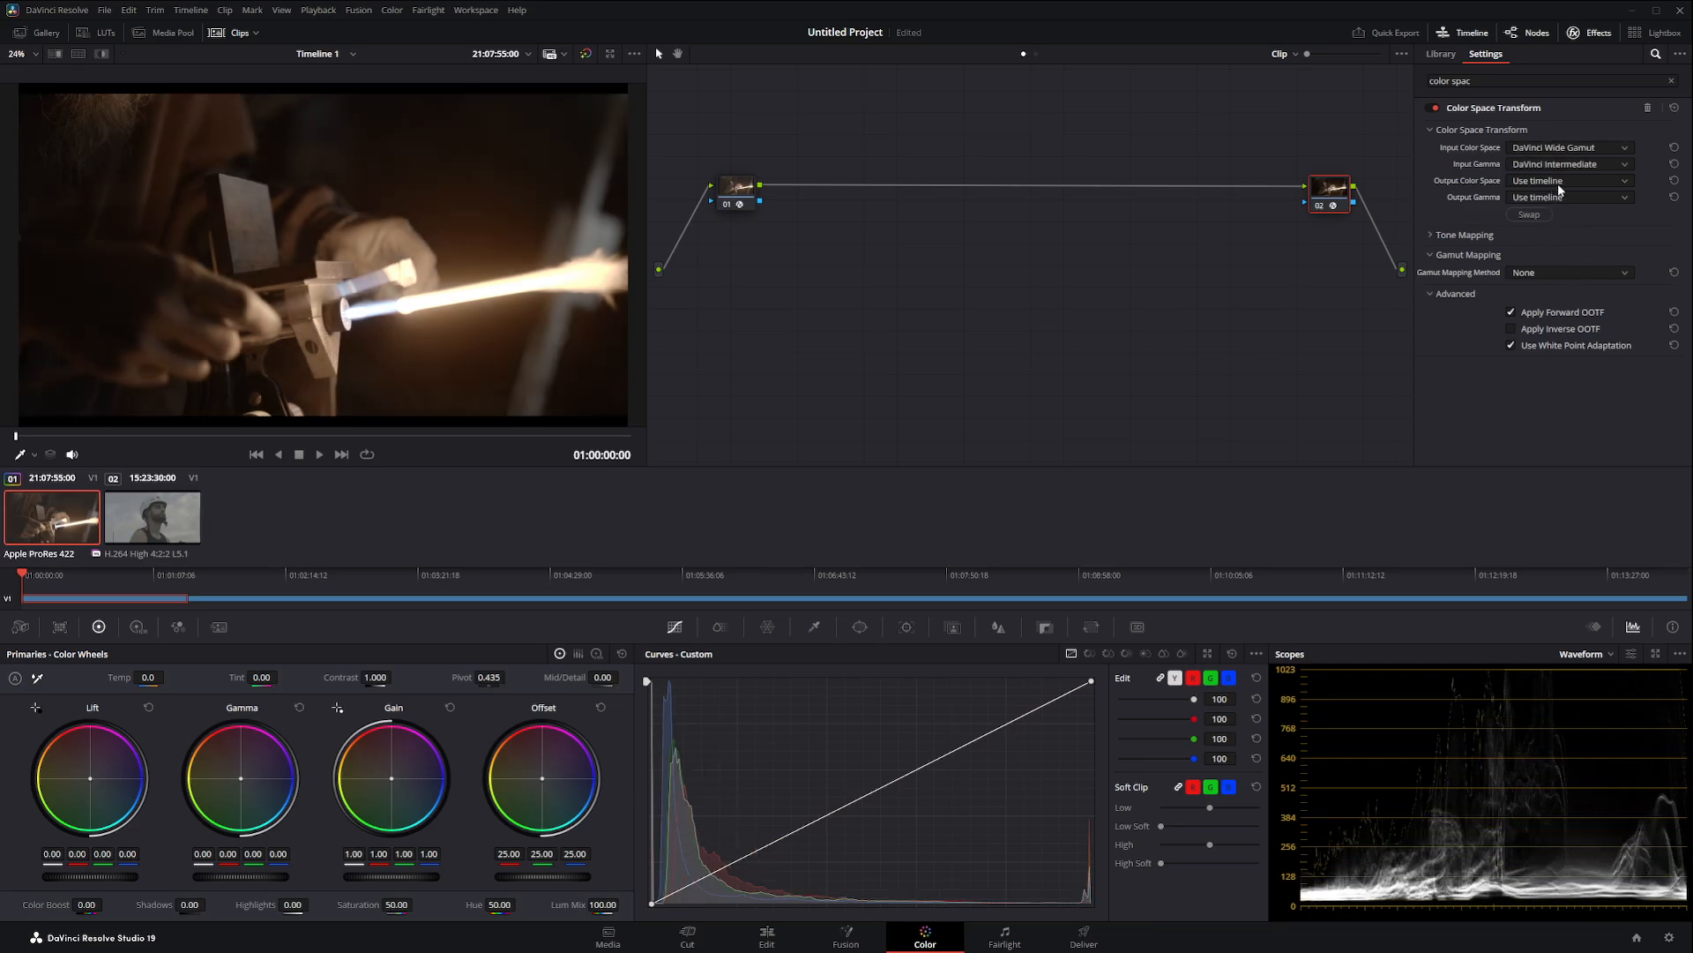
{"action": "left_click", "coordinate": [1559, 267]}
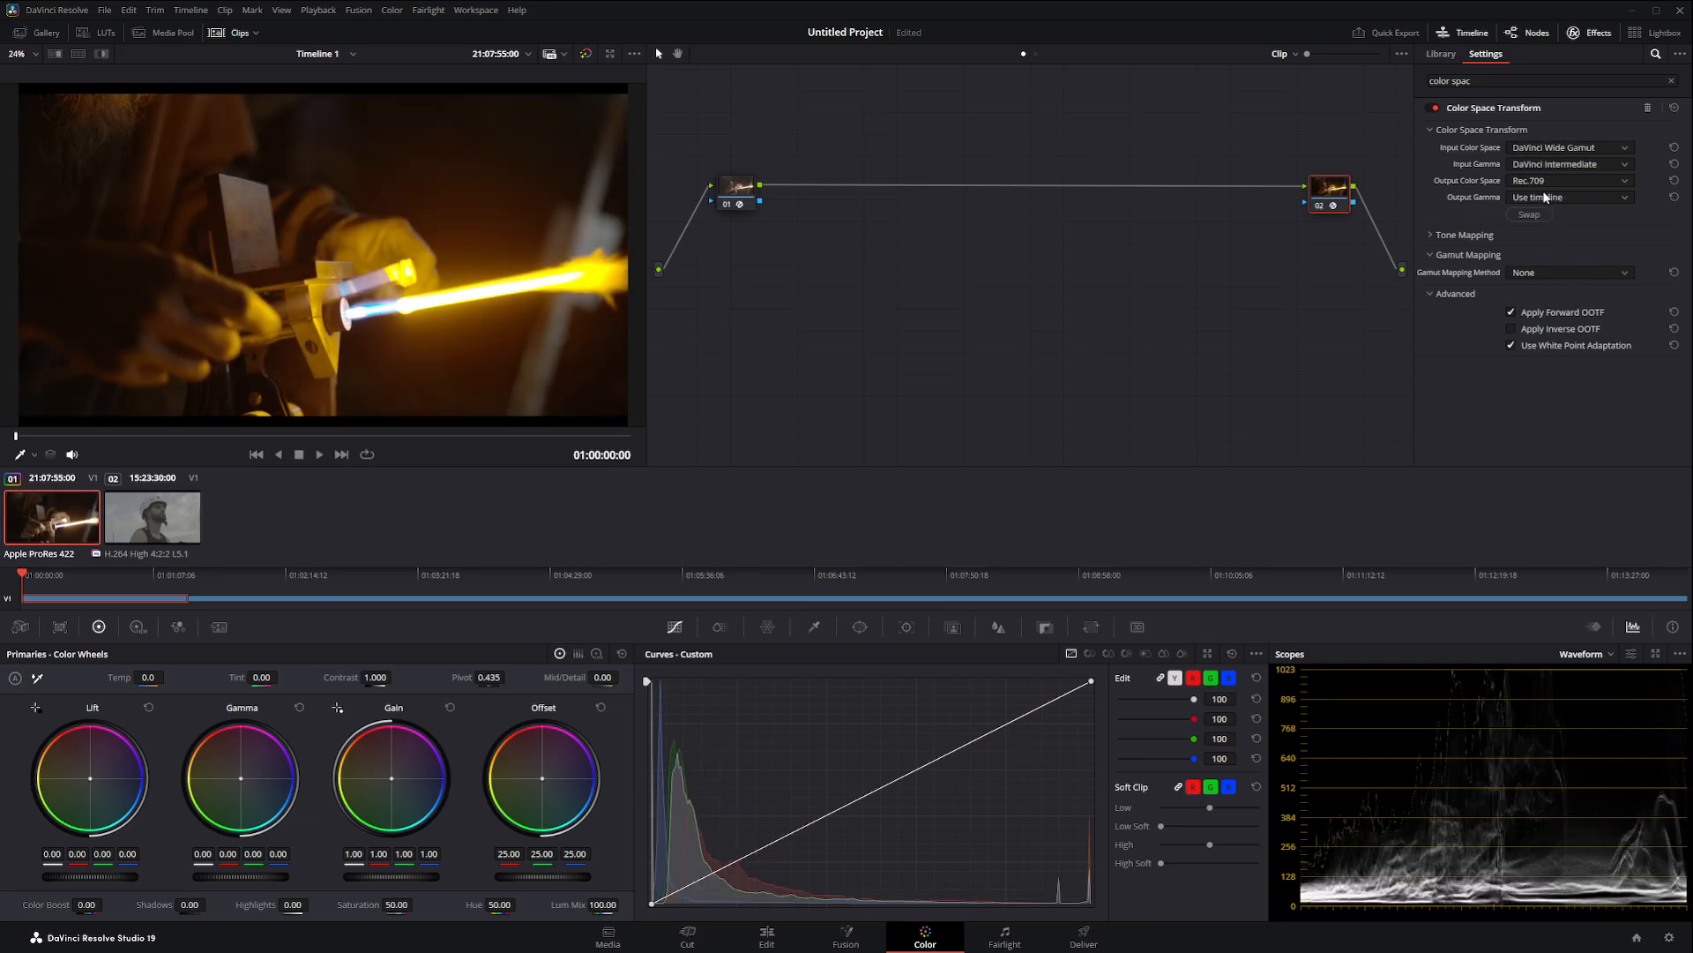
{"action": "left_click", "coordinate": [1559, 303]}
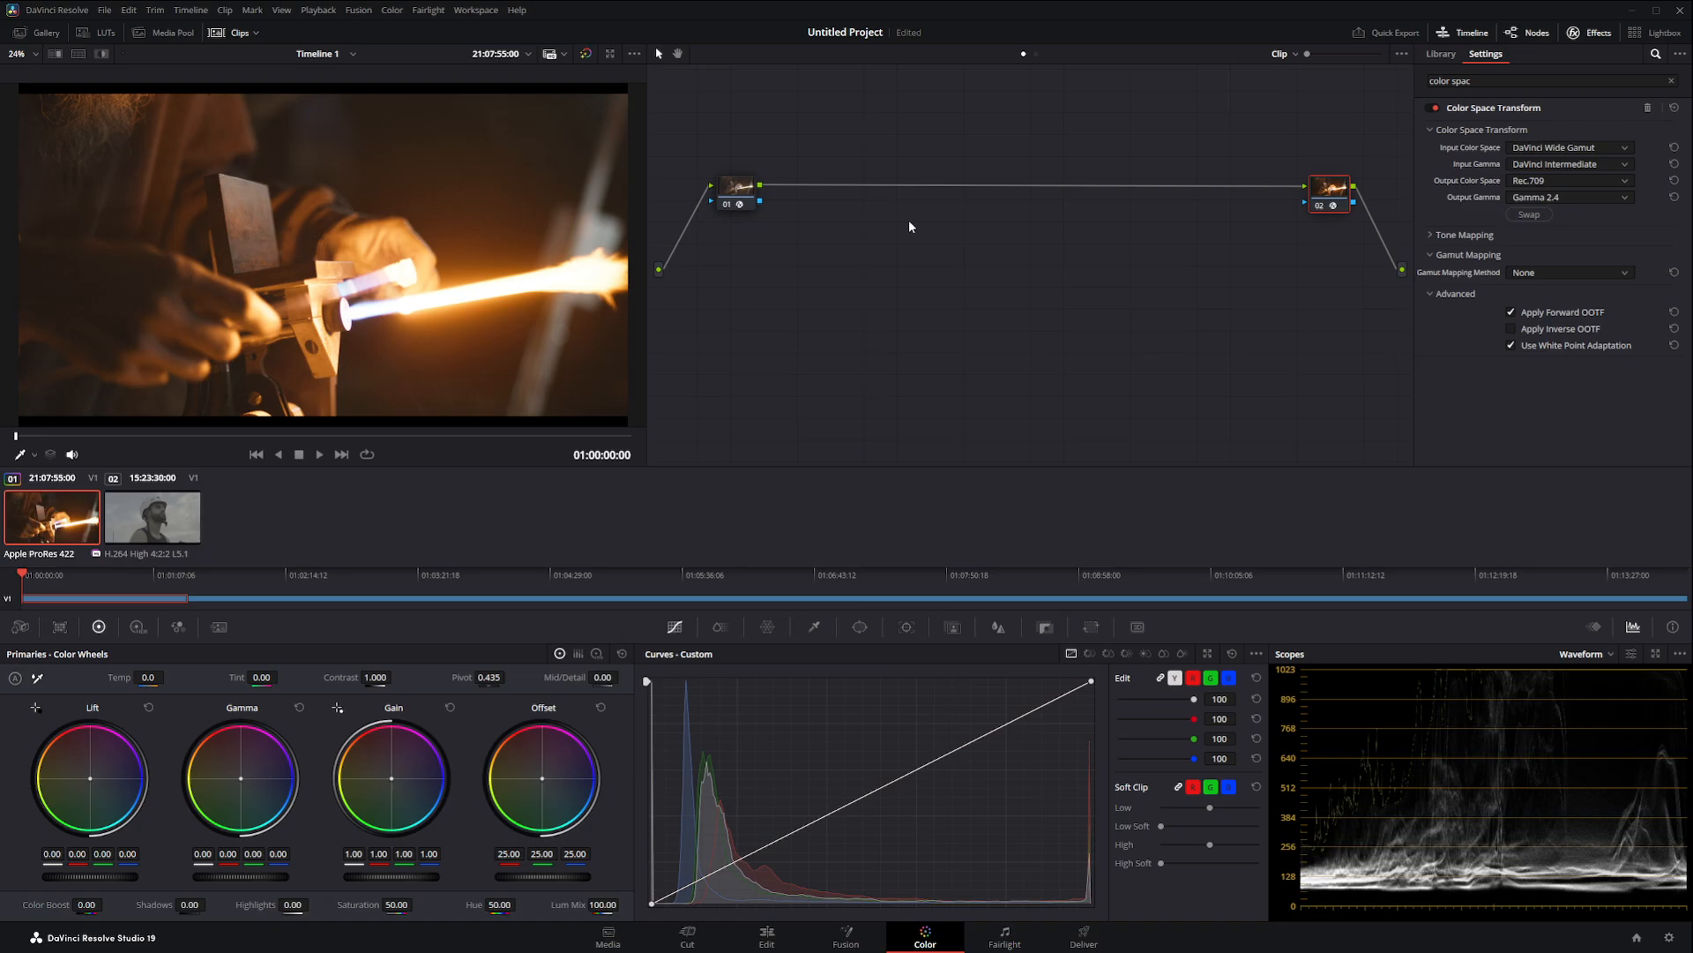
{"action": "left_click_drag", "start_coordinate": [1323, 193], "coordinate": [1323, 194]}
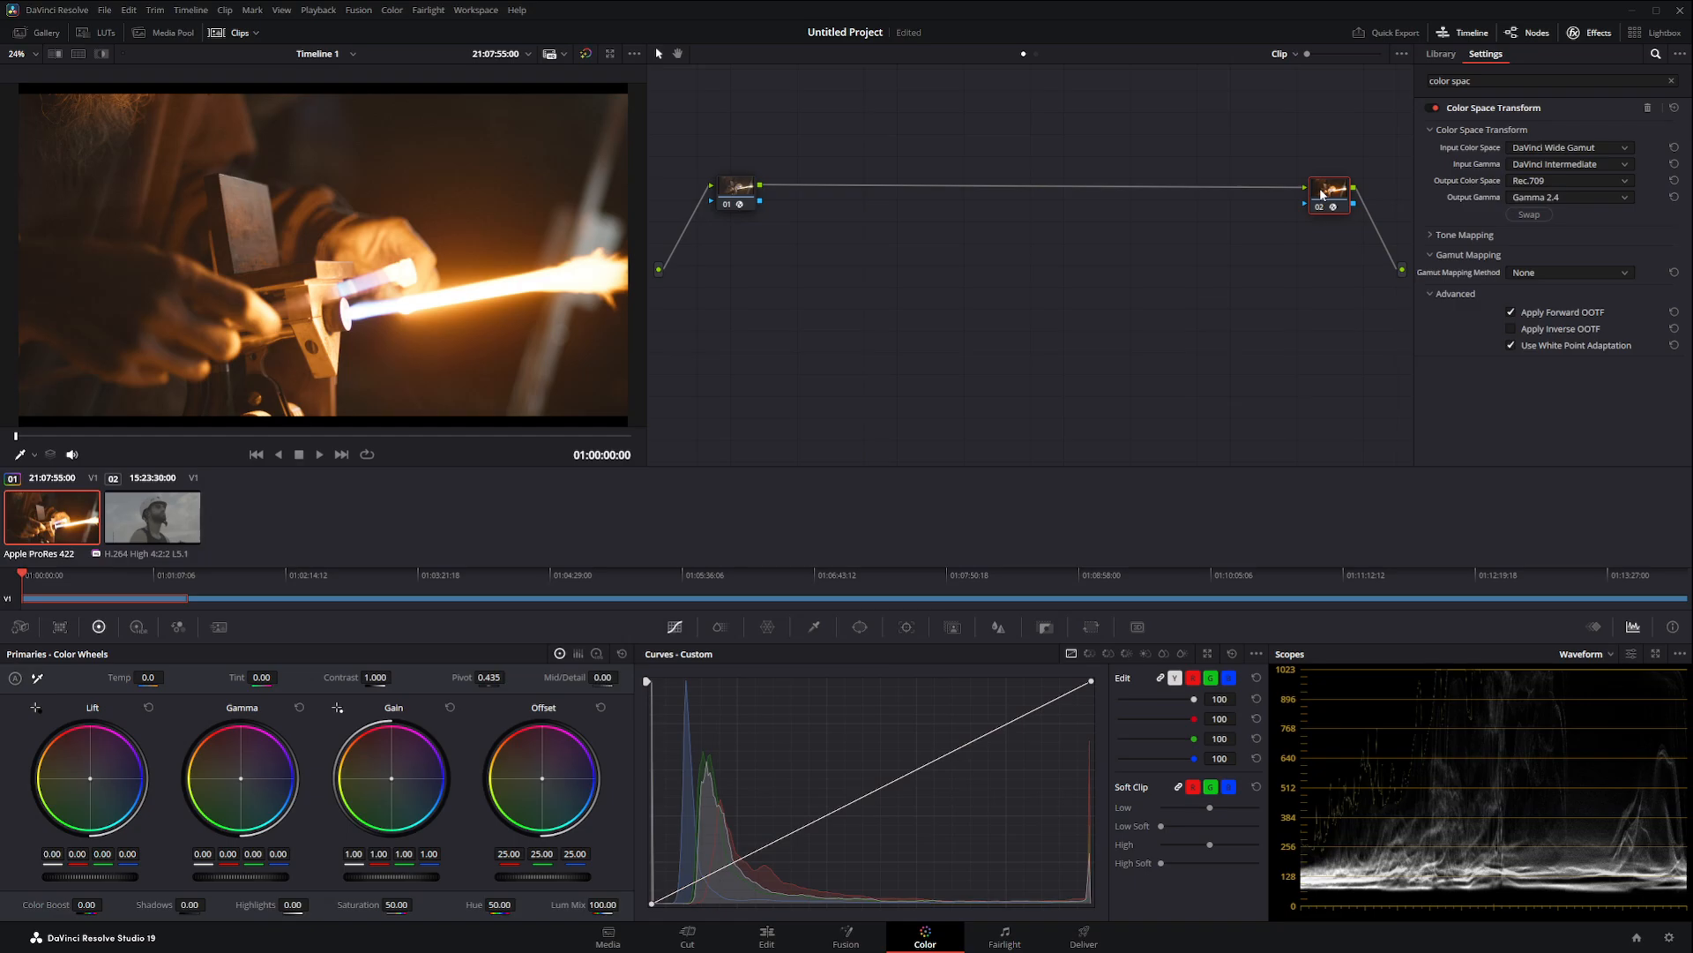
Step: Add a serial node labelled lift-gain between the two Color Space Transform nodes and shift it slightly away from node 01
{"action": "left_click", "coordinate": [746, 187]}
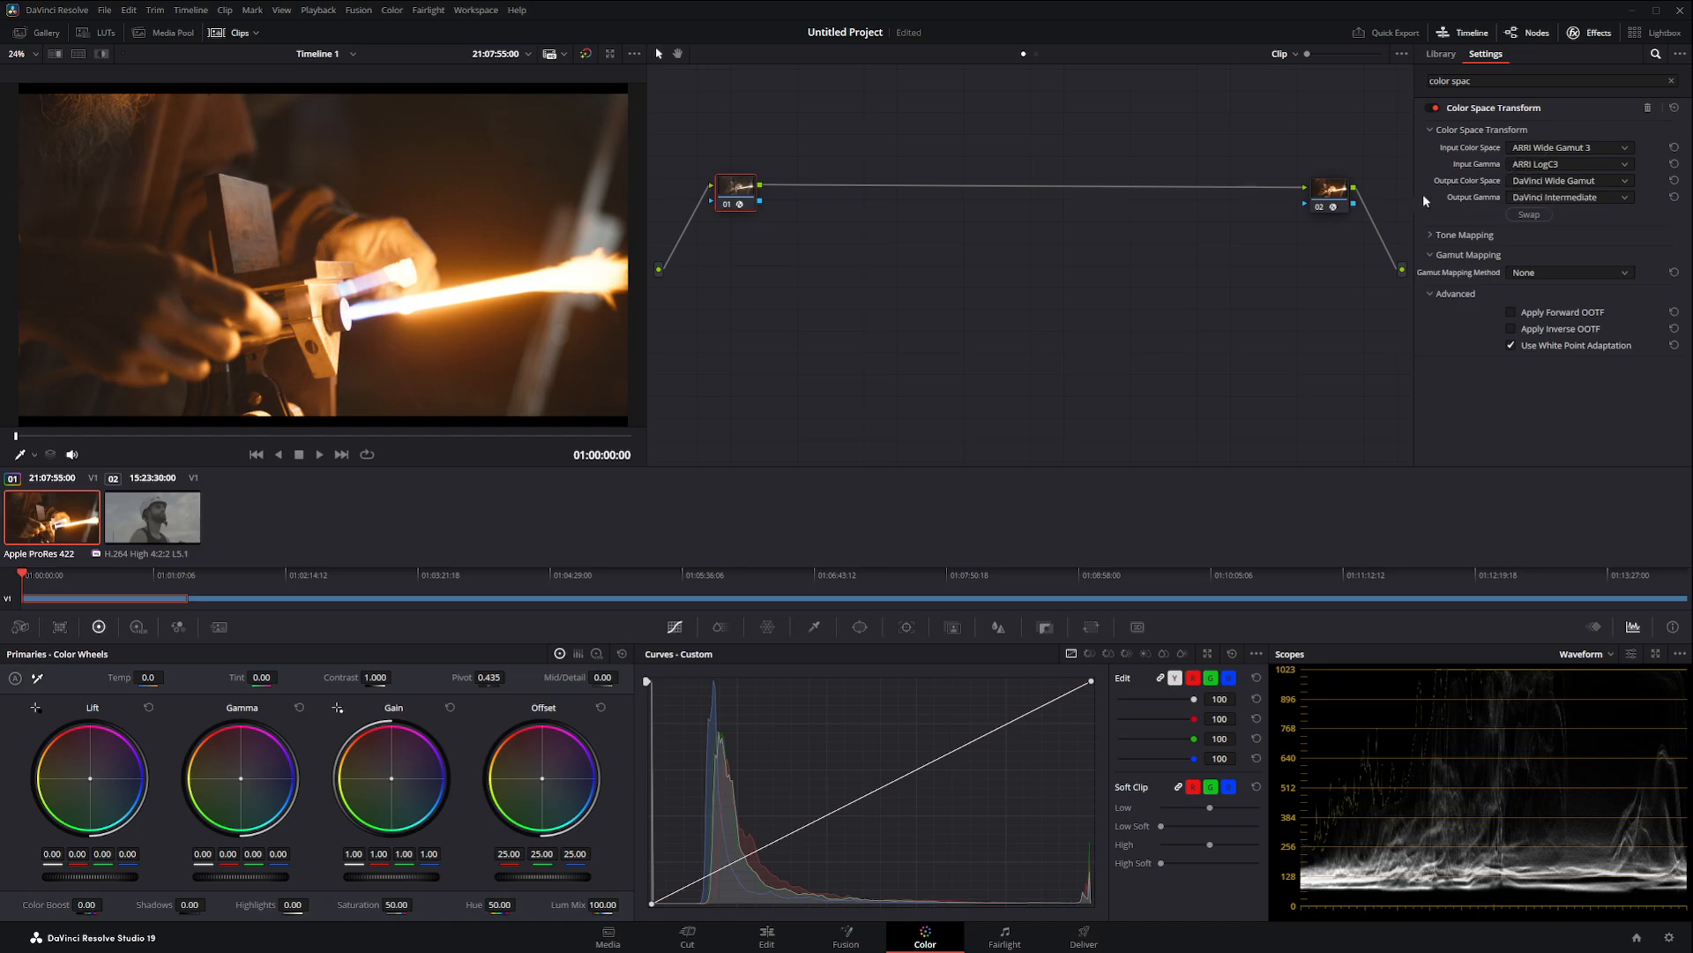
{"action": "left_click", "coordinate": [1339, 203]}
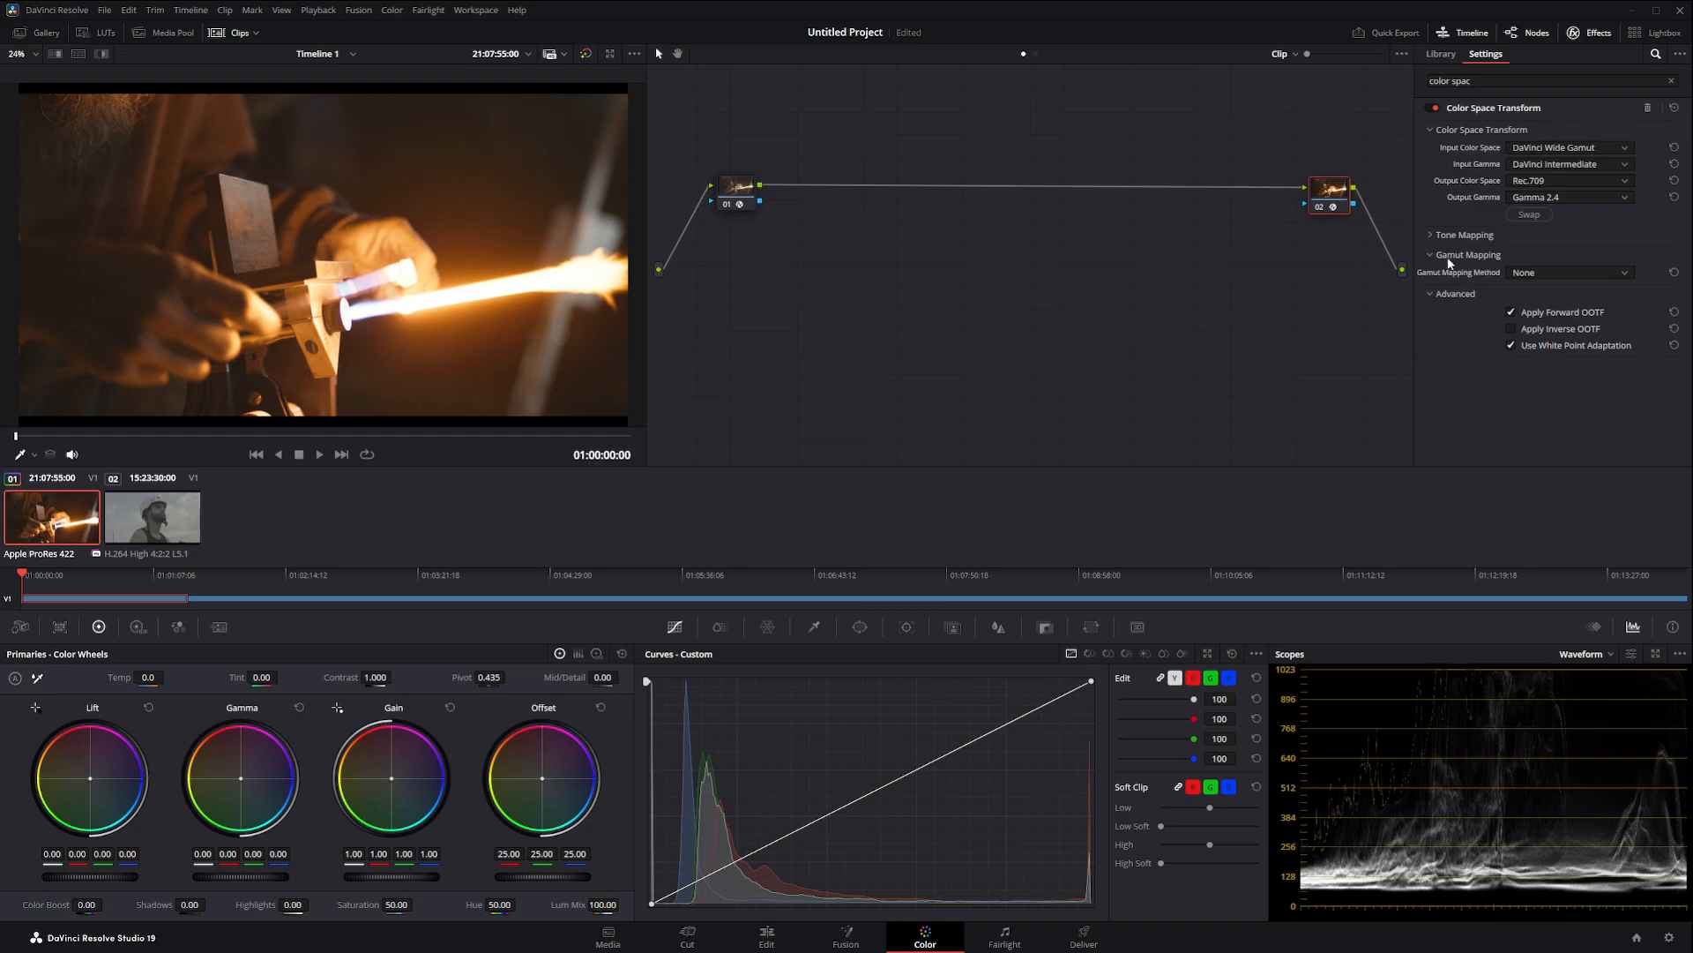
{"action": "left_click", "coordinate": [742, 199]}
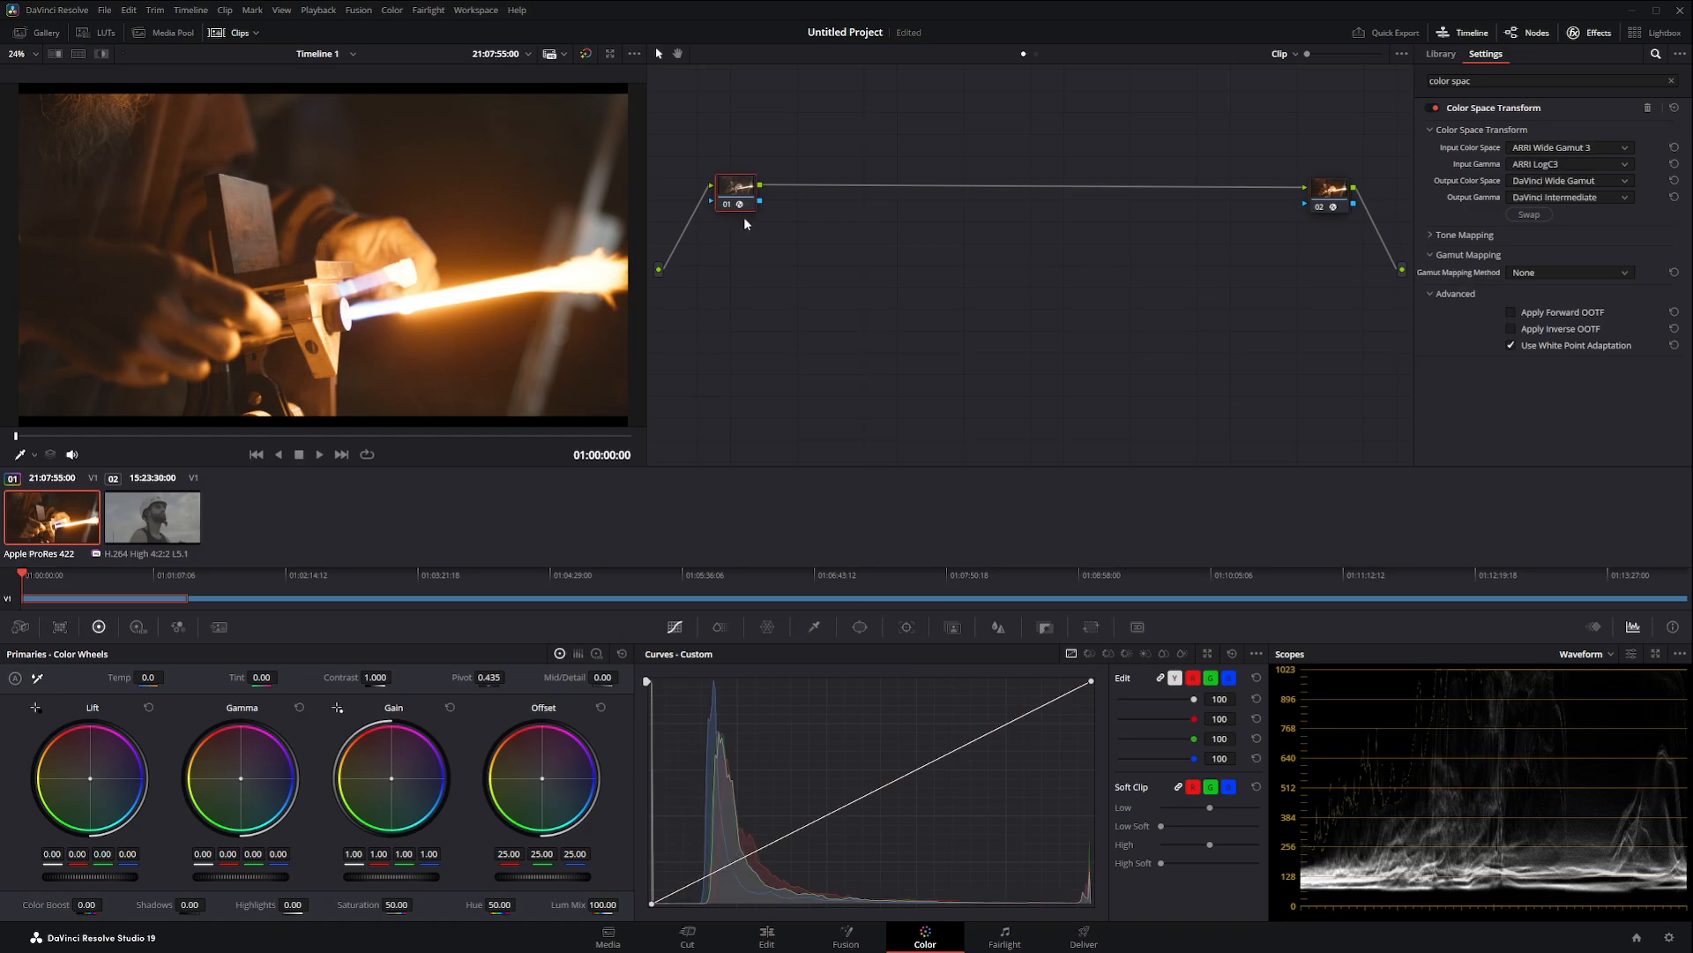
{"action": "key", "text": "alt+s"}
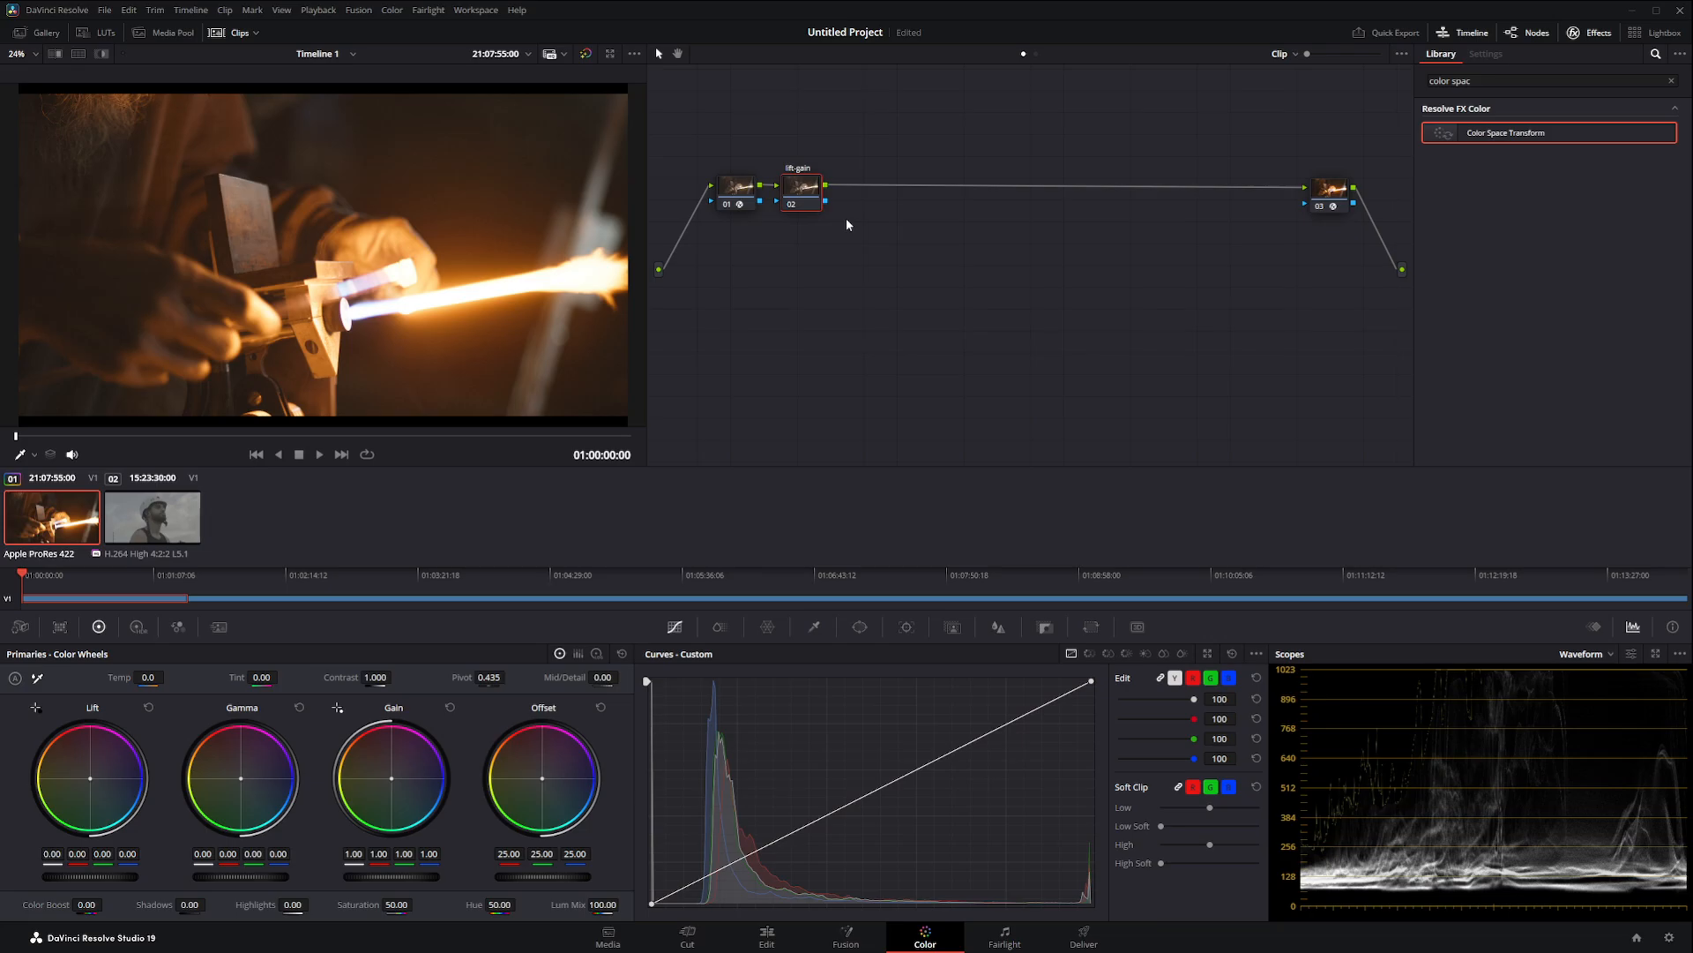
{"action": "left_click_drag", "start_coordinate": [814, 189], "coordinate": [834, 190]}
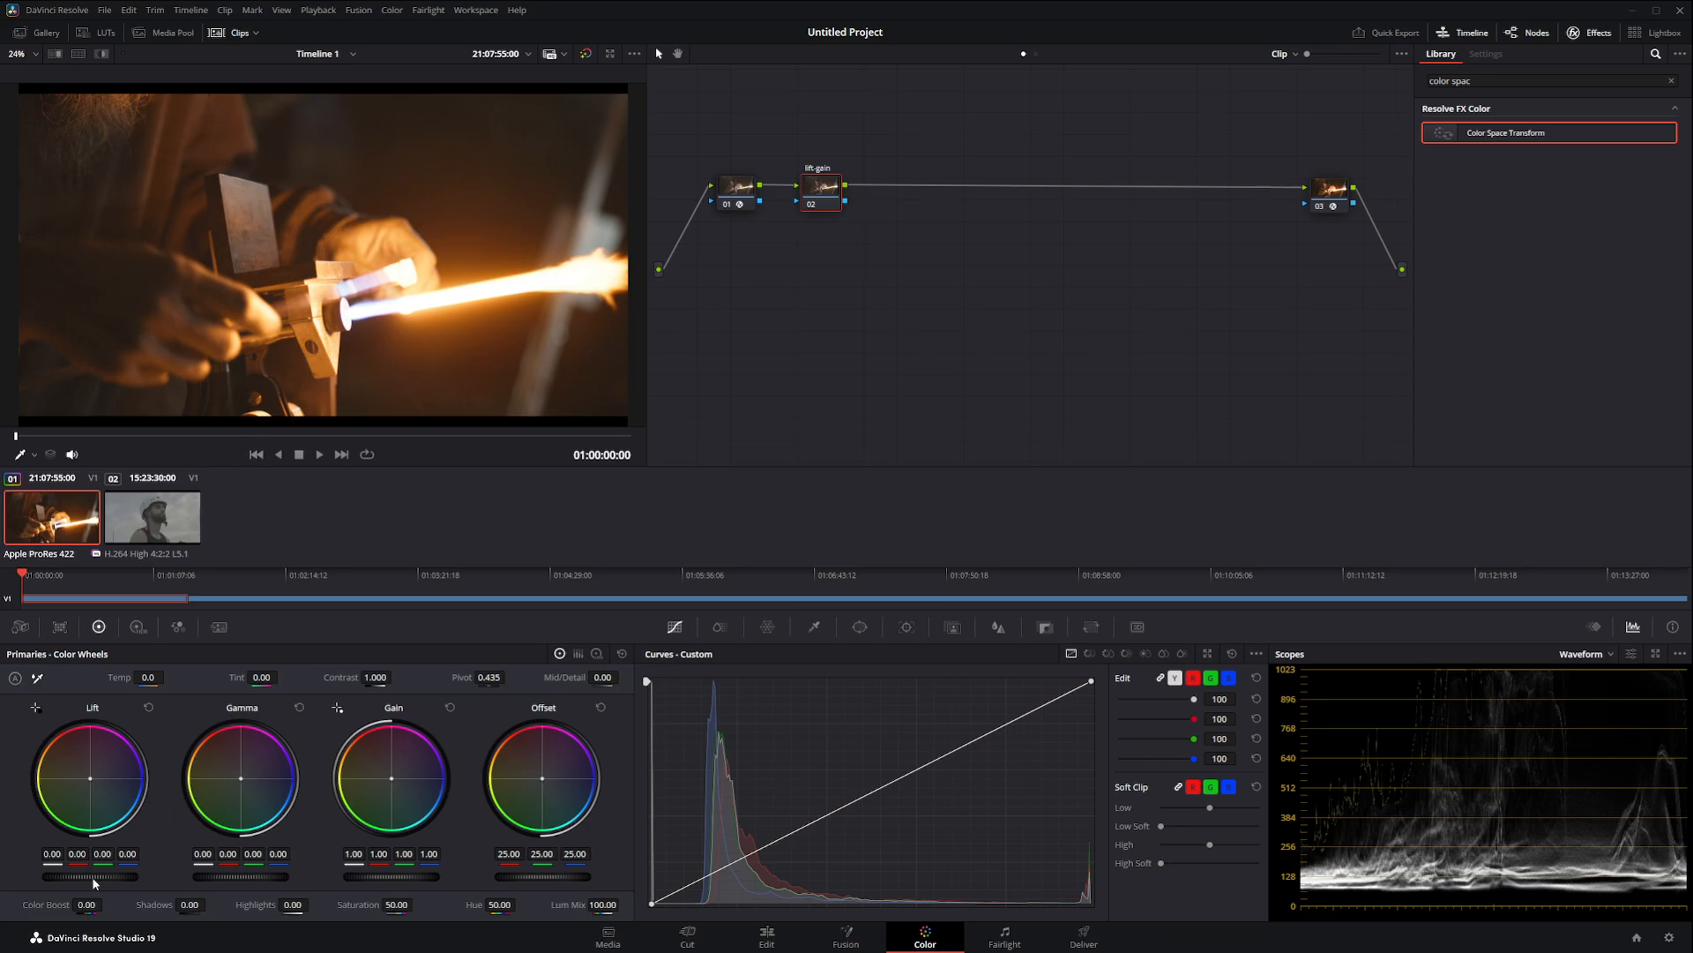
Step: Set the lift-gain node's master Lift to -0.03 and its master Gain to 0.92
{"action": "left_click_drag", "start_coordinate": [90, 877], "coordinate": [60, 877]}
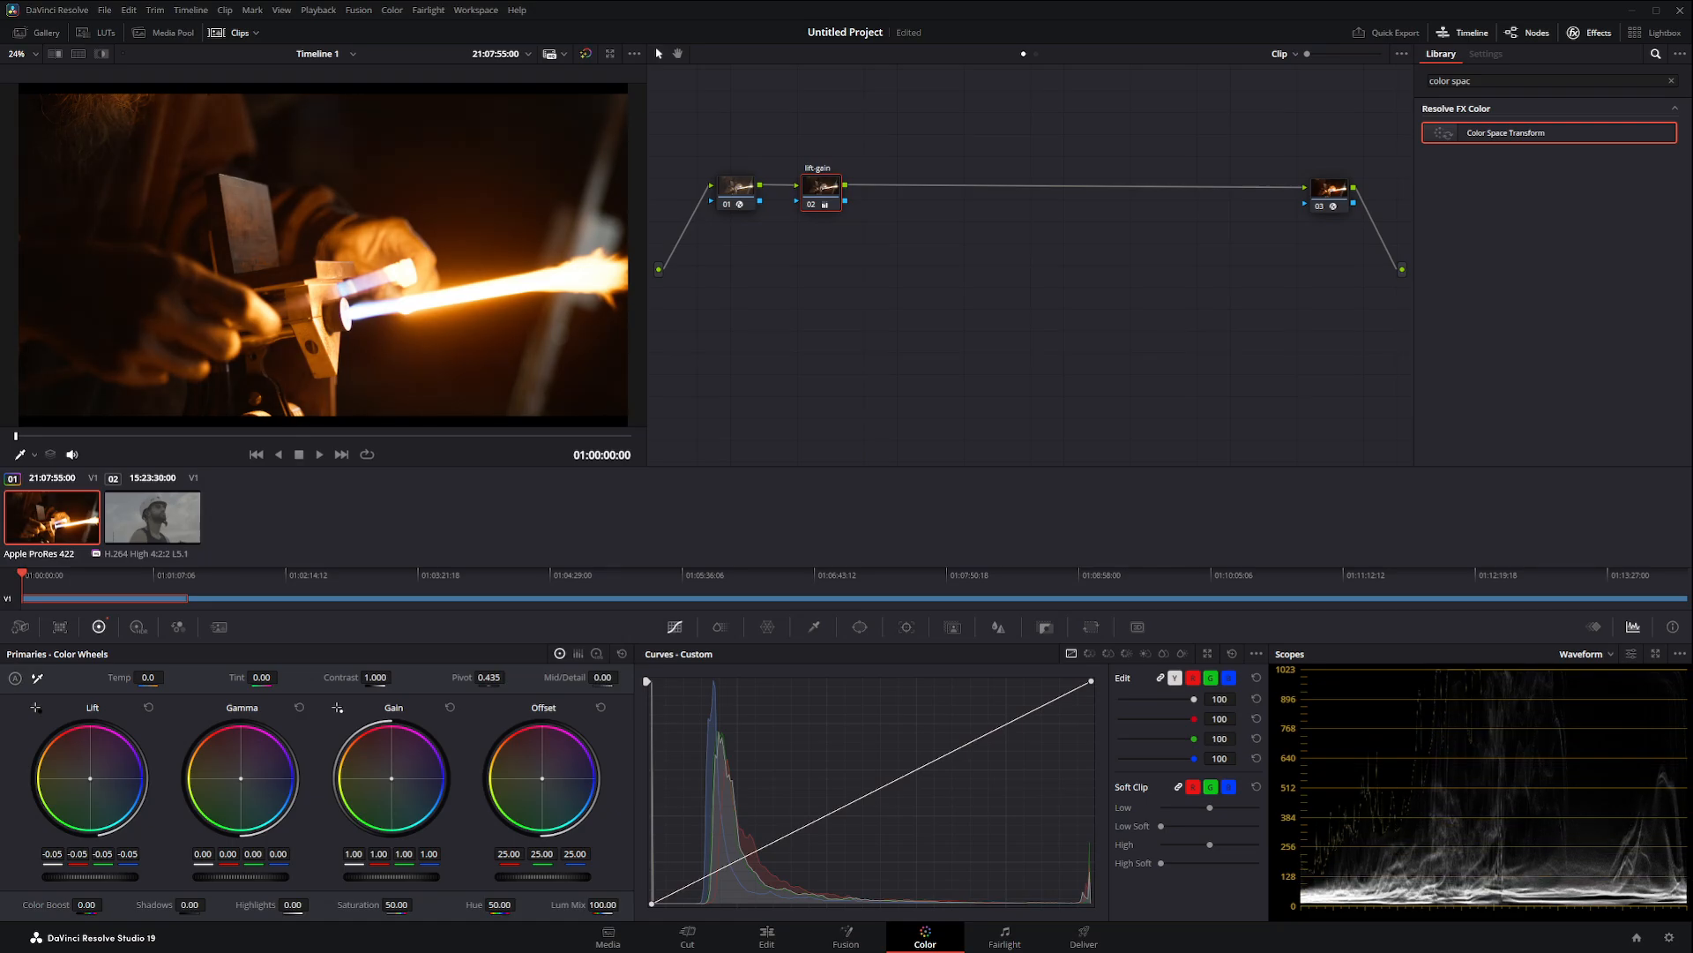
{"action": "left_click_drag", "start_coordinate": [60, 877], "coordinate": [70, 877]}
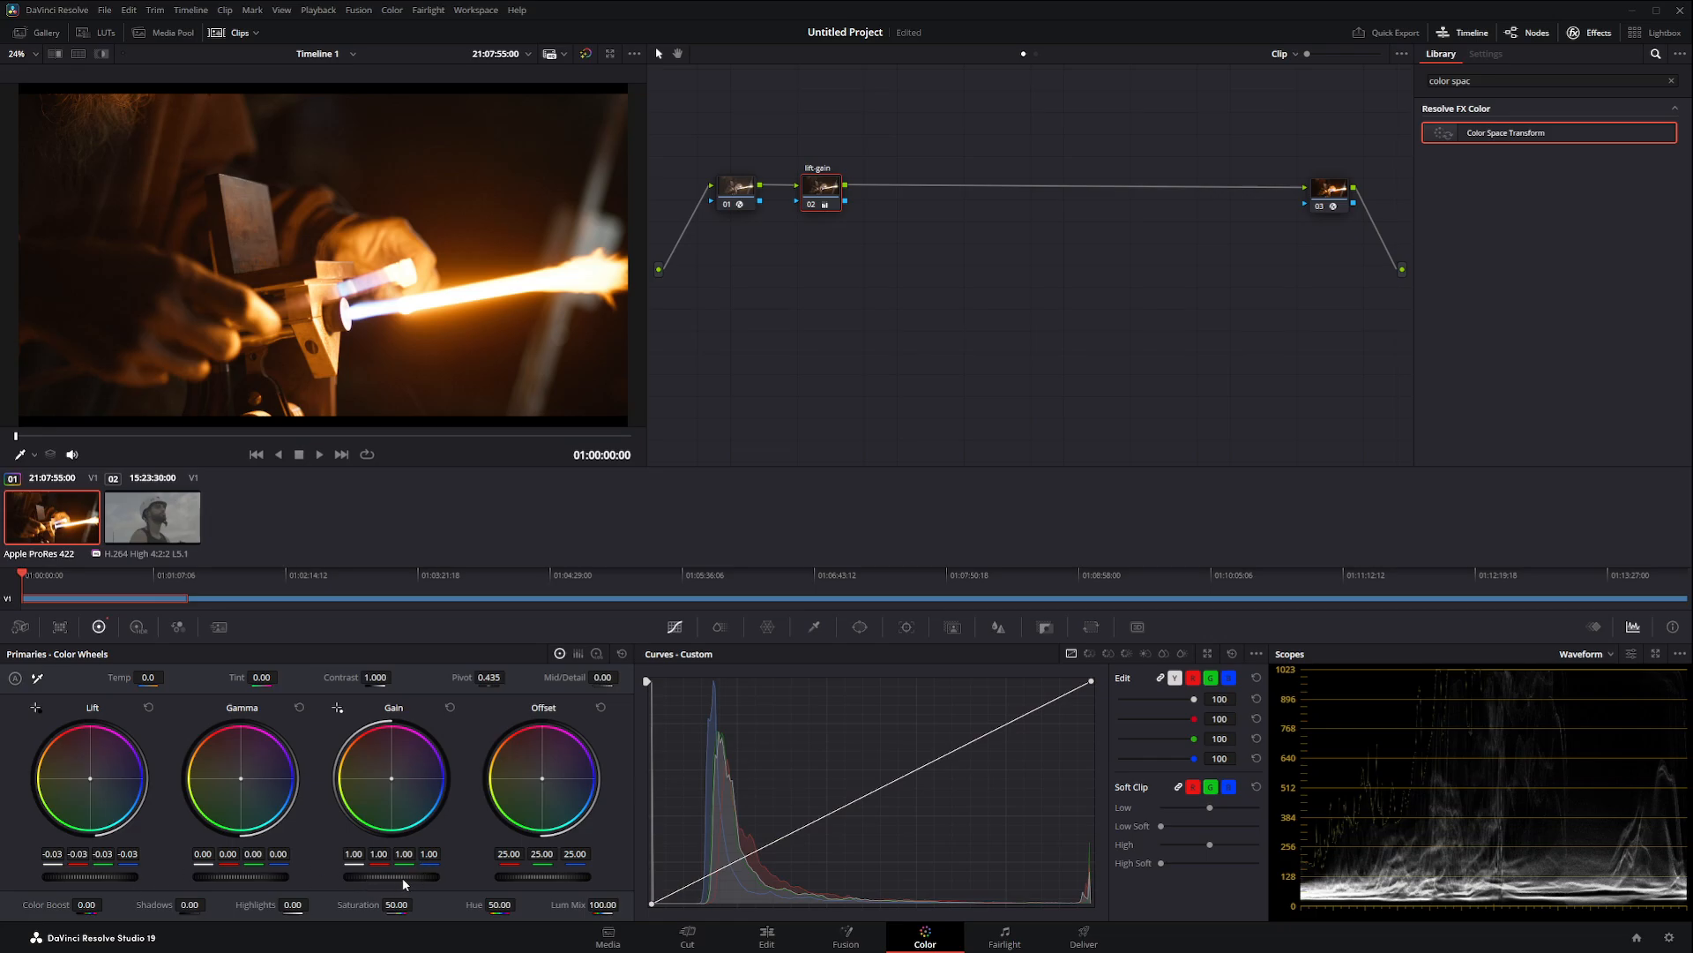
{"action": "left_click_drag", "start_coordinate": [402, 878], "coordinate": [381, 879]}
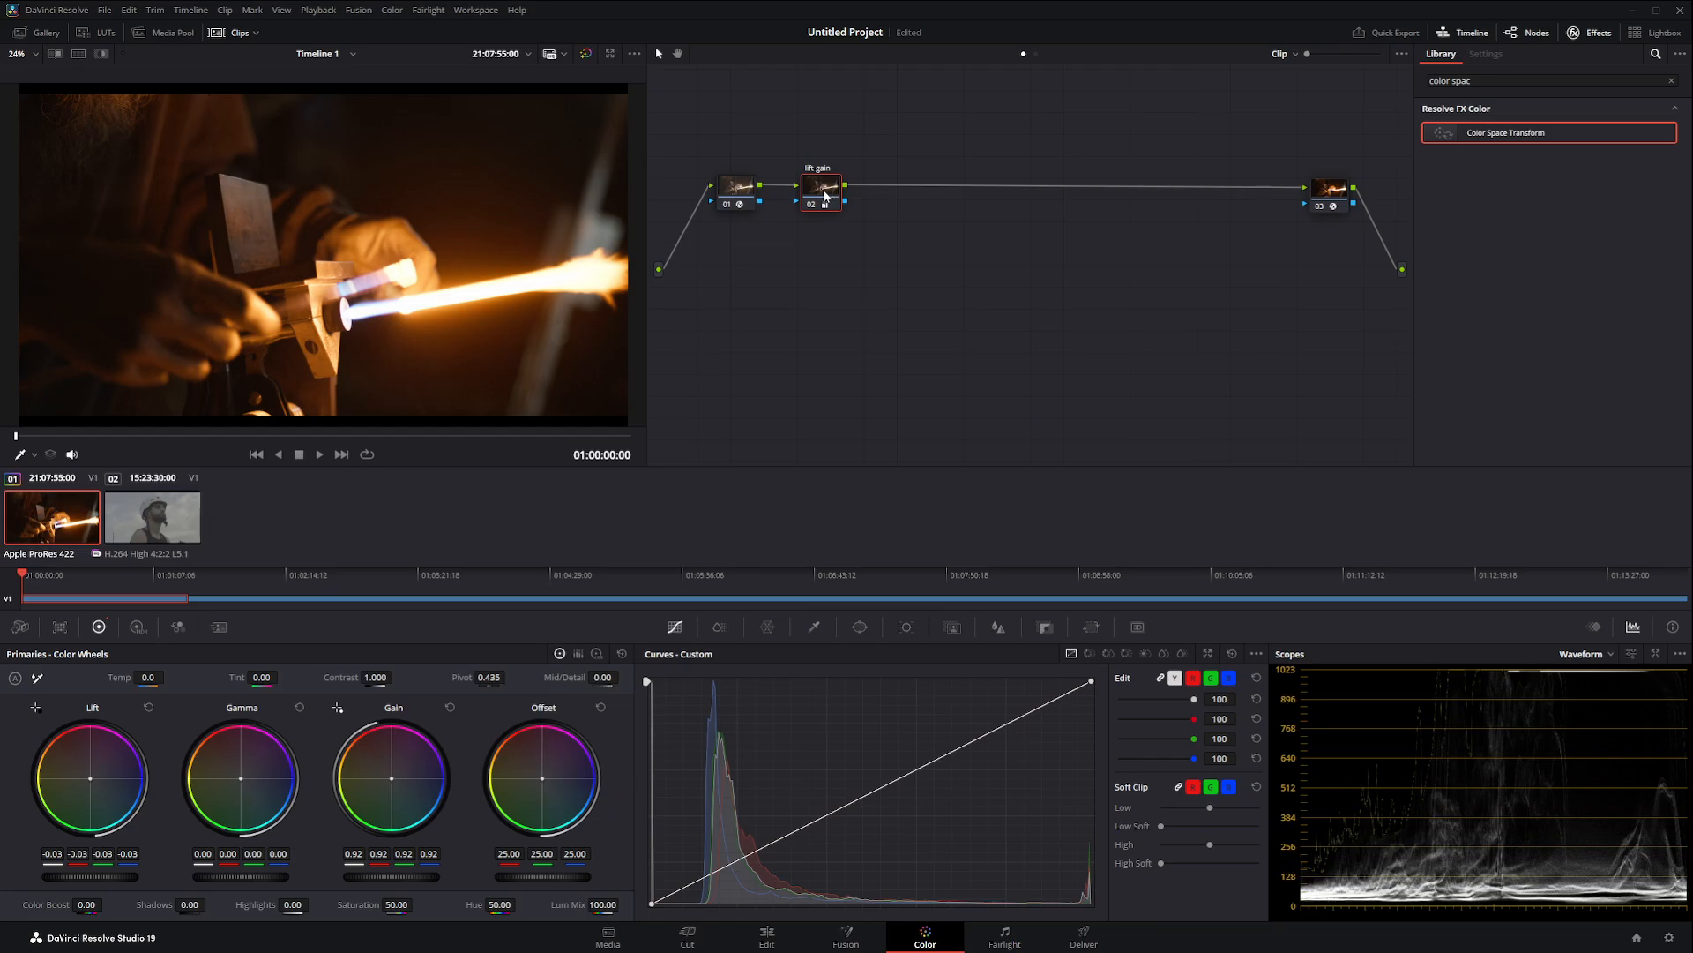
Step: Add a serial node labelled saturation with Saturation 36.20, followed by one labelled tint with Tint 20.00
{"action": "key", "text": "alt+s"}
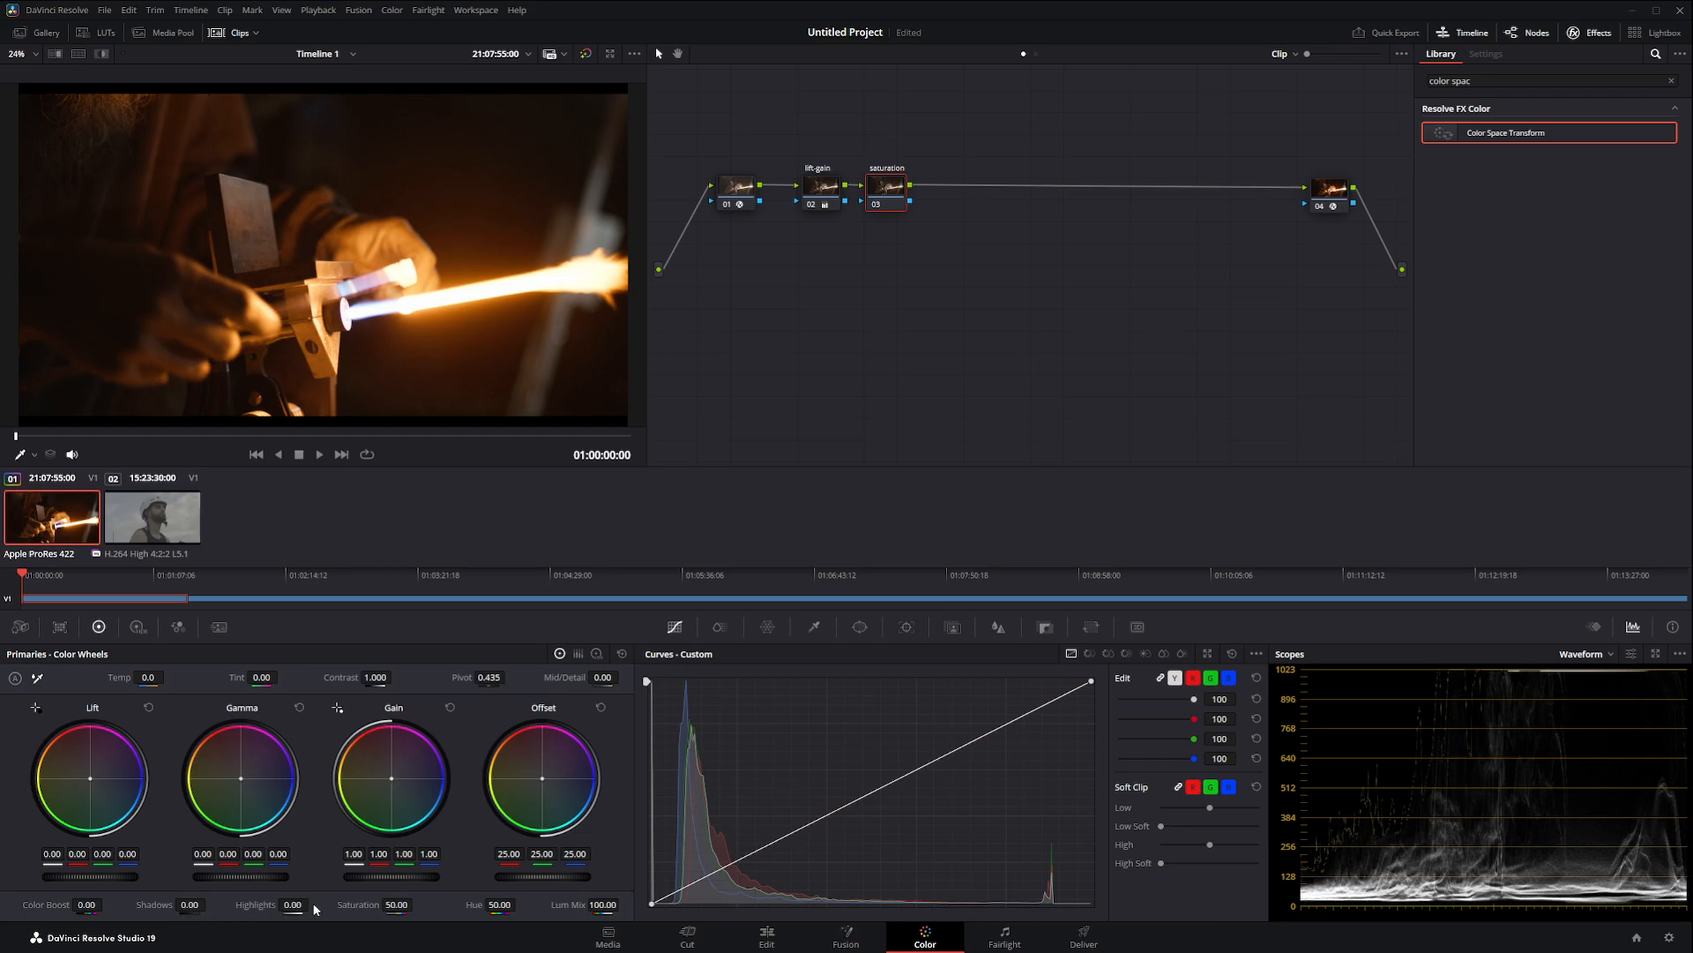
{"action": "left_click_drag", "start_coordinate": [426, 907], "coordinate": [415, 905]}
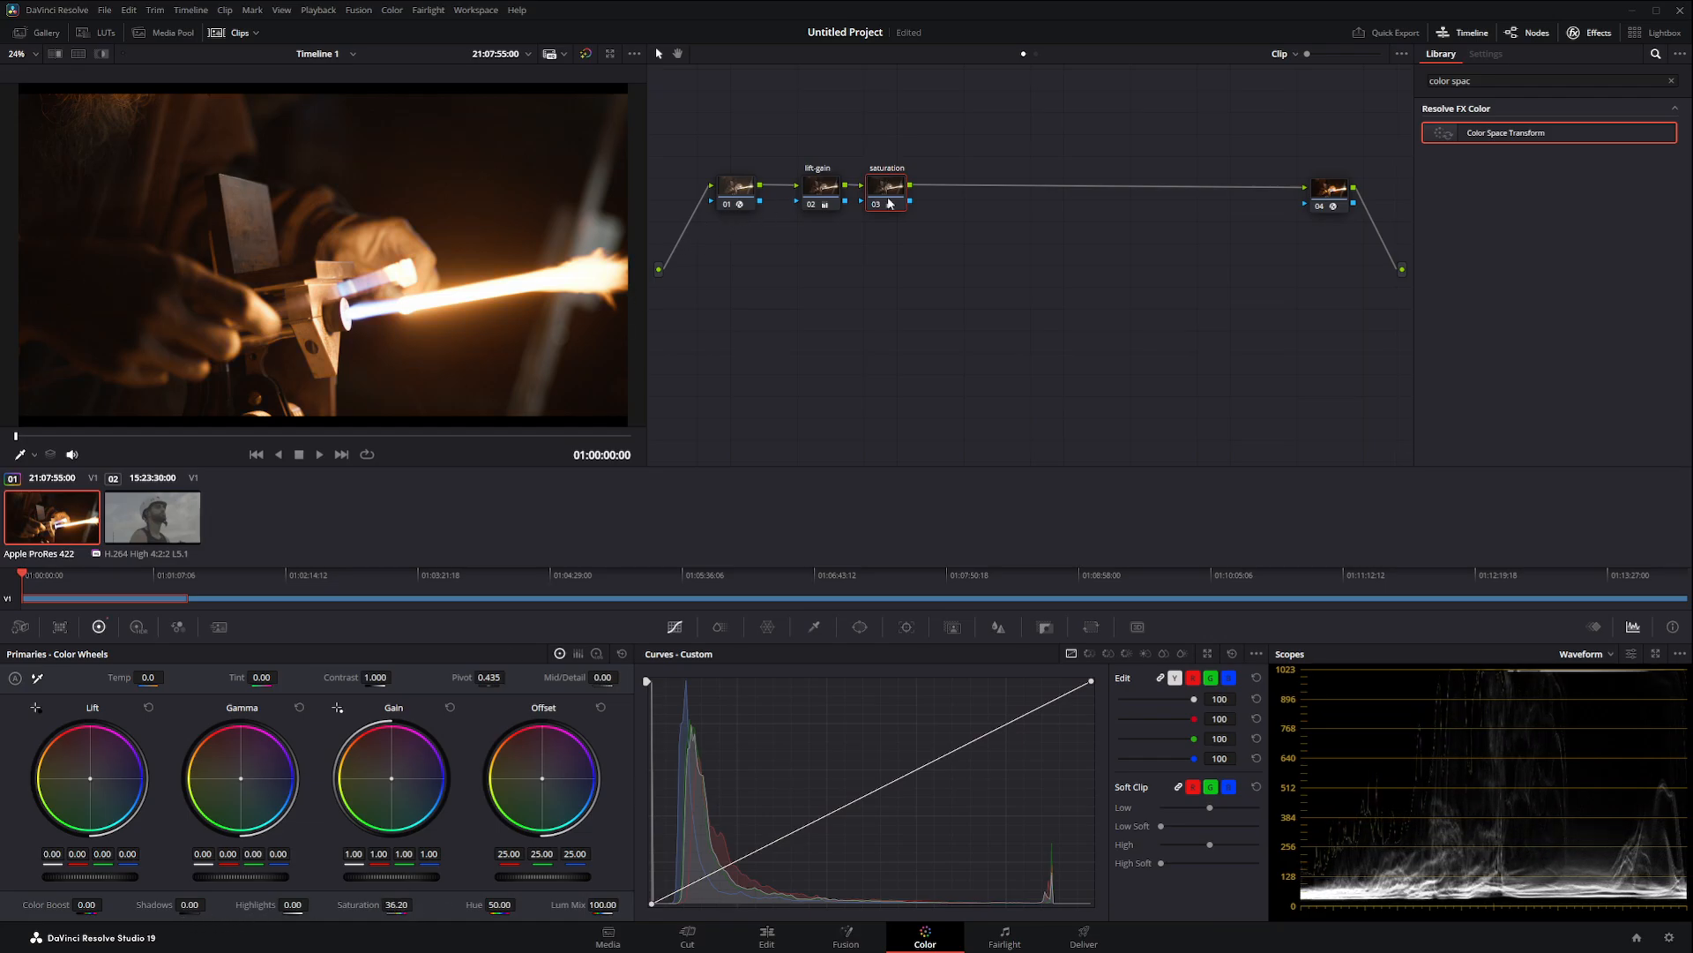
{"action": "key", "text": "alt+s"}
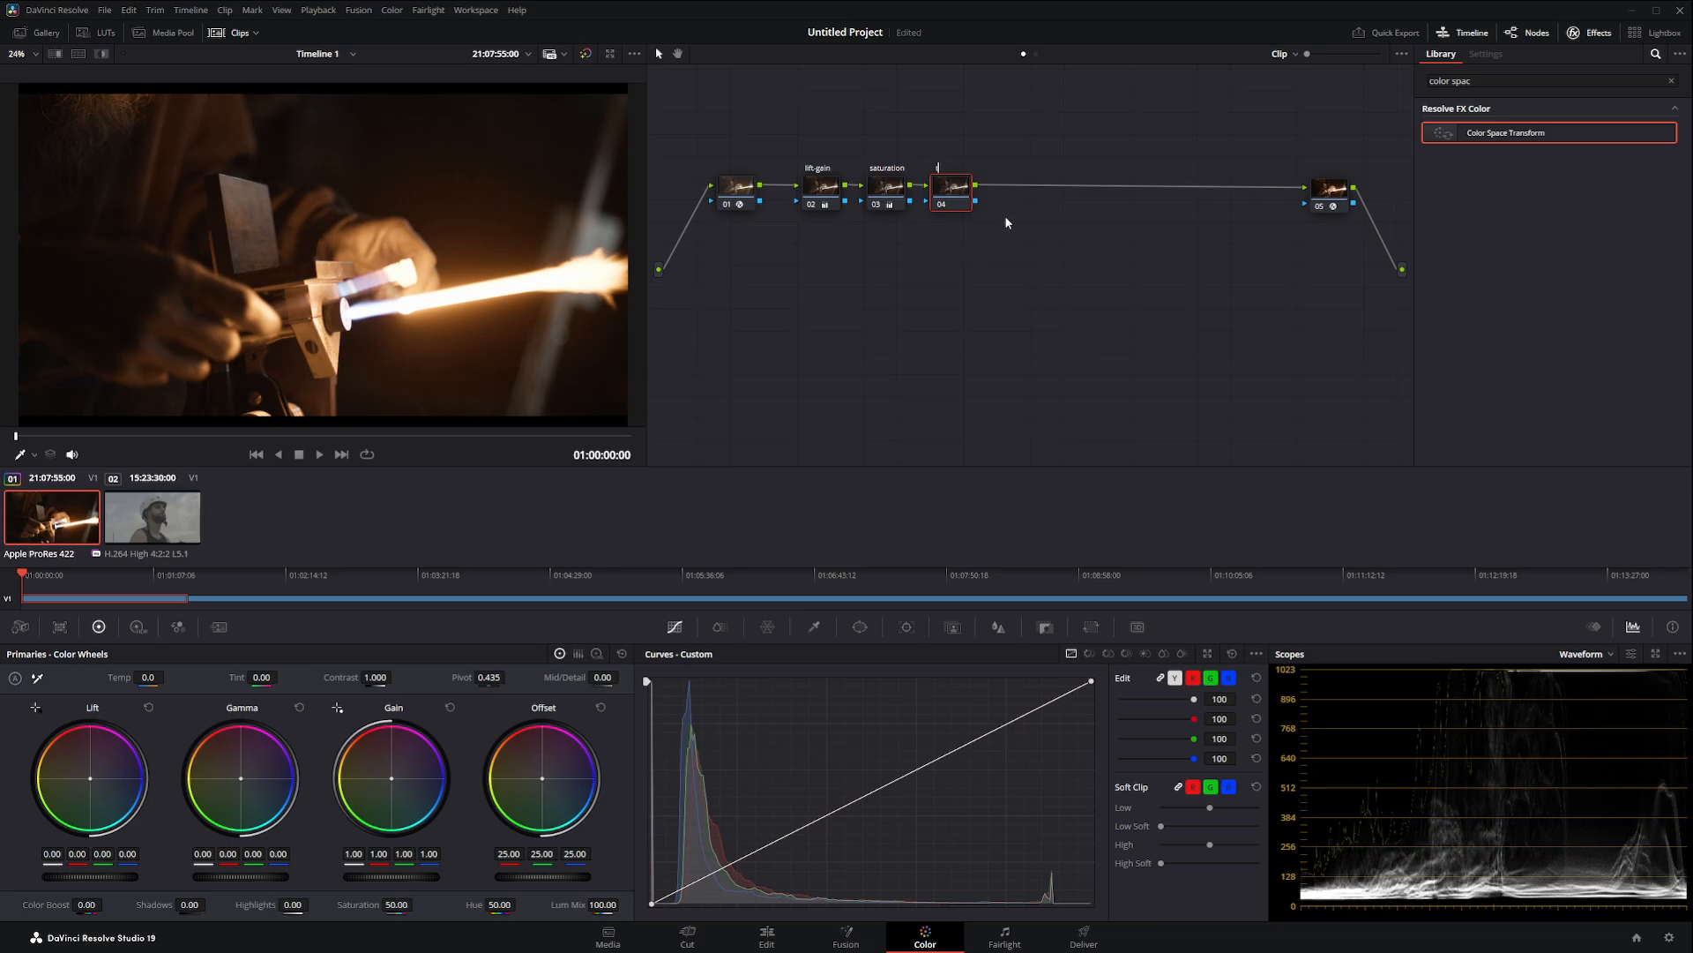
{"action": "type", "text": "tint"}
{"action": "left_click_drag", "start_coordinate": [268, 676], "coordinate": [303, 675]}
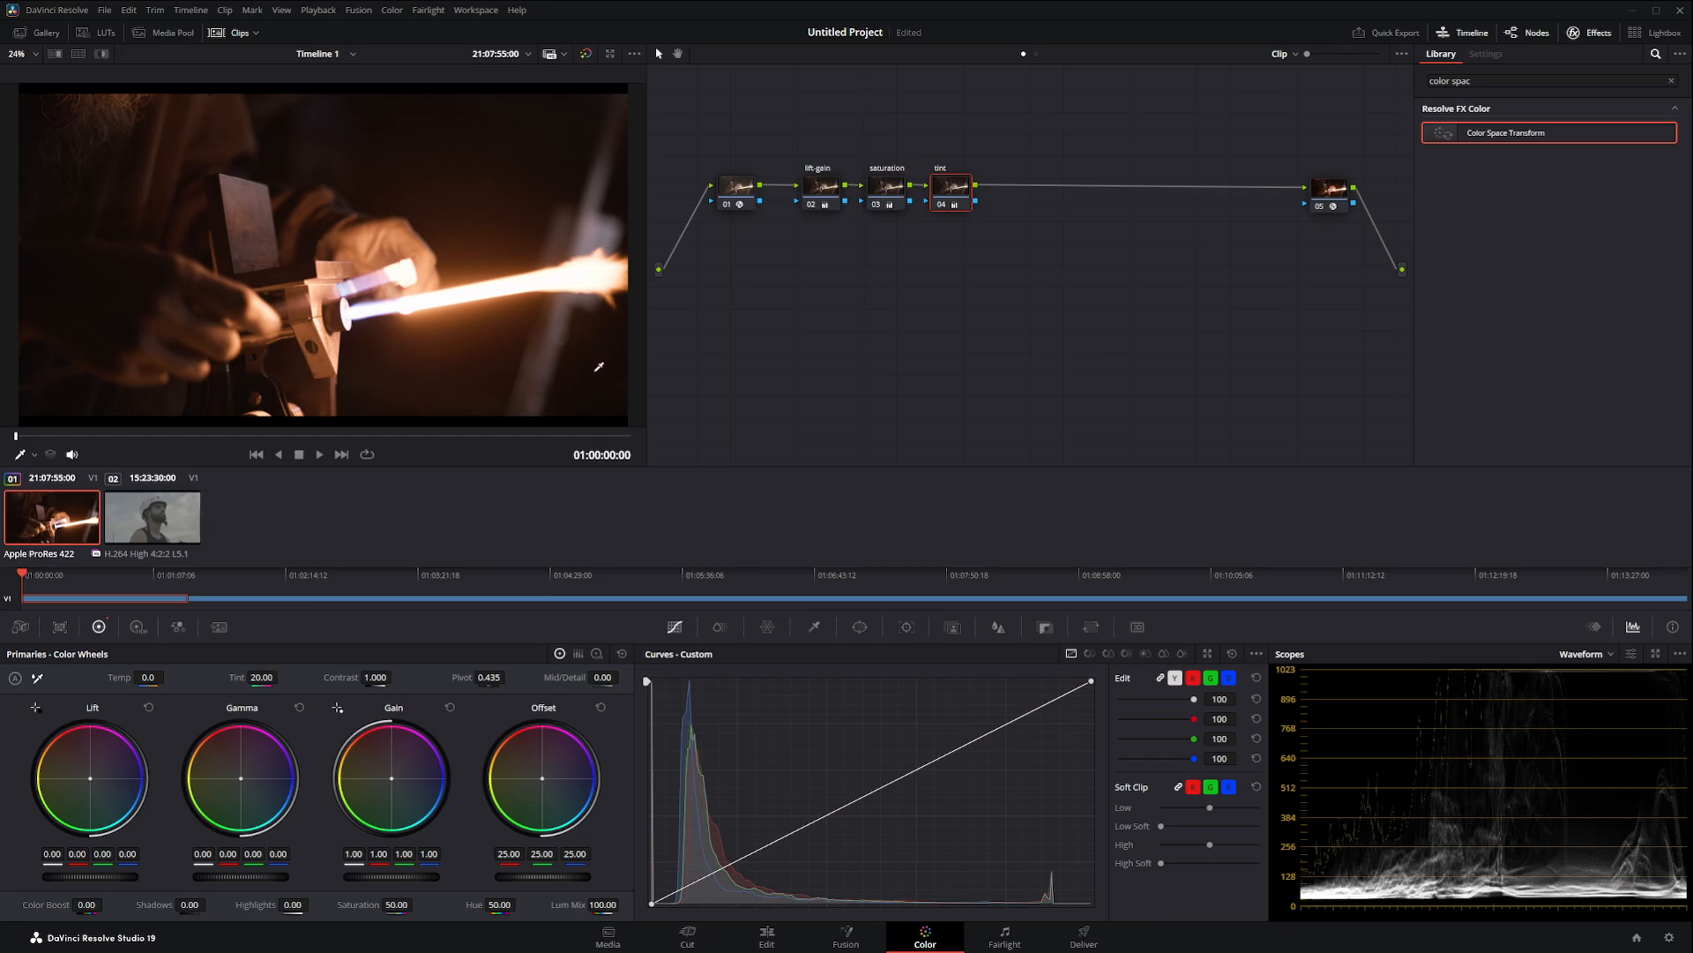
Step: Add a serial node labelled contrast after the tint node and set its Contrast to 1.156
{"action": "left_click", "coordinate": [955, 185]}
{"action": "key", "text": "alt+s"}
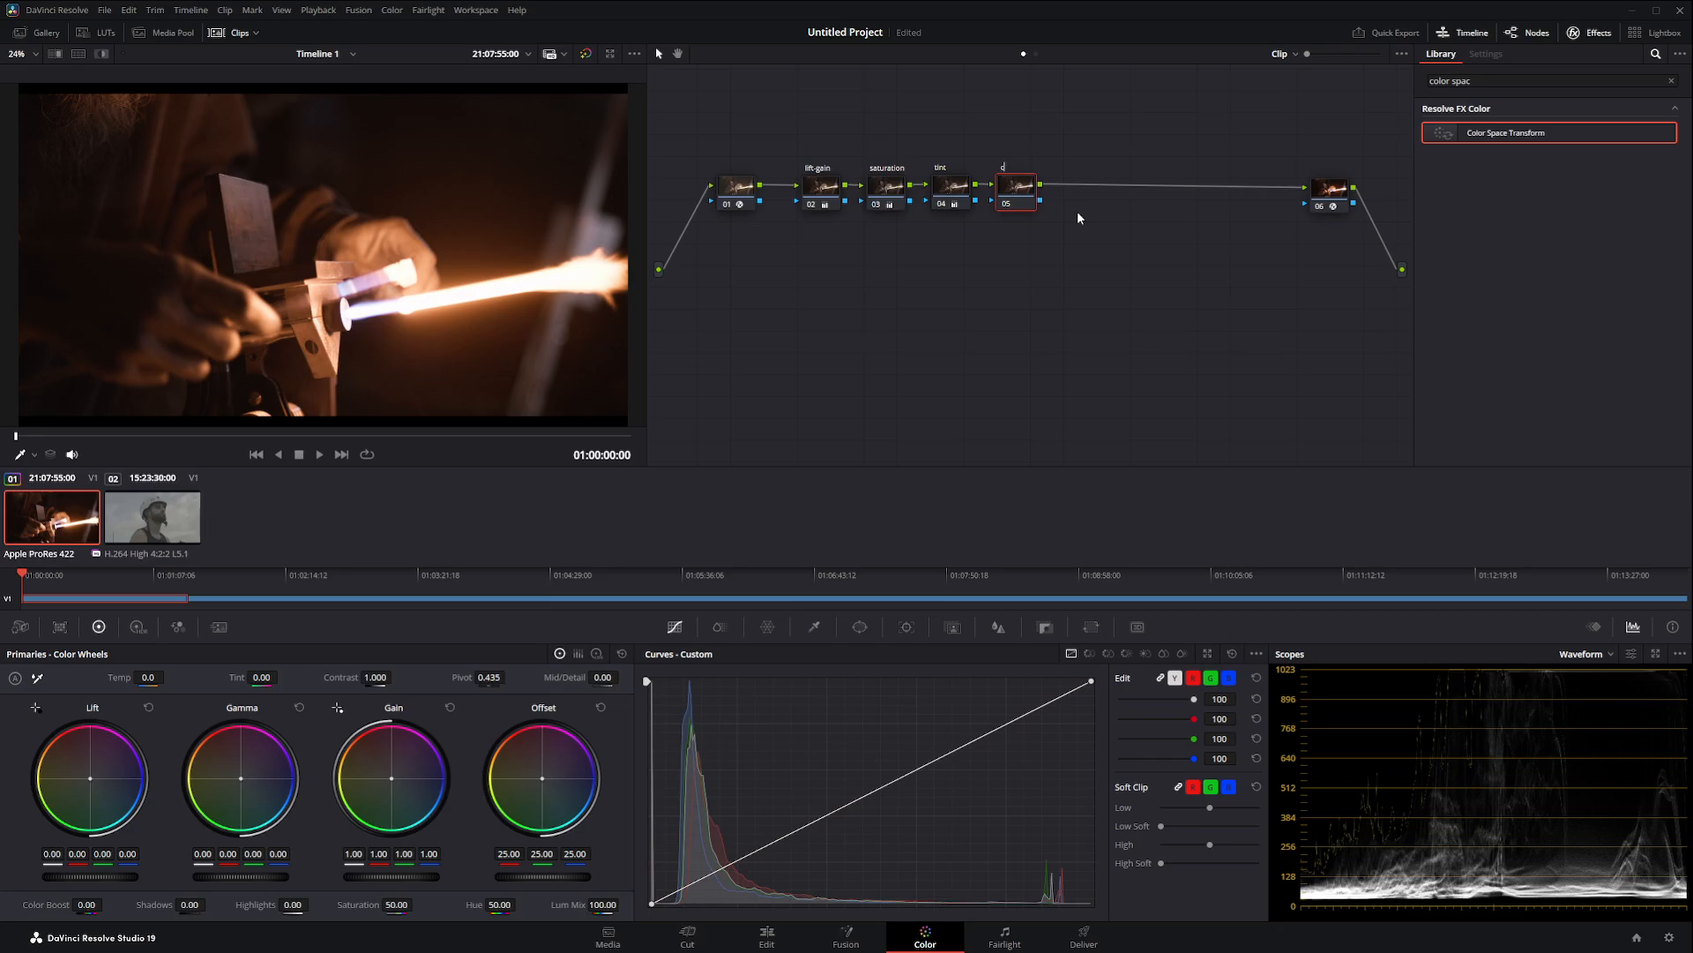
{"action": "type", "text": "contrast"}
{"action": "left_click_drag", "start_coordinate": [401, 676], "coordinate": [395, 677]}
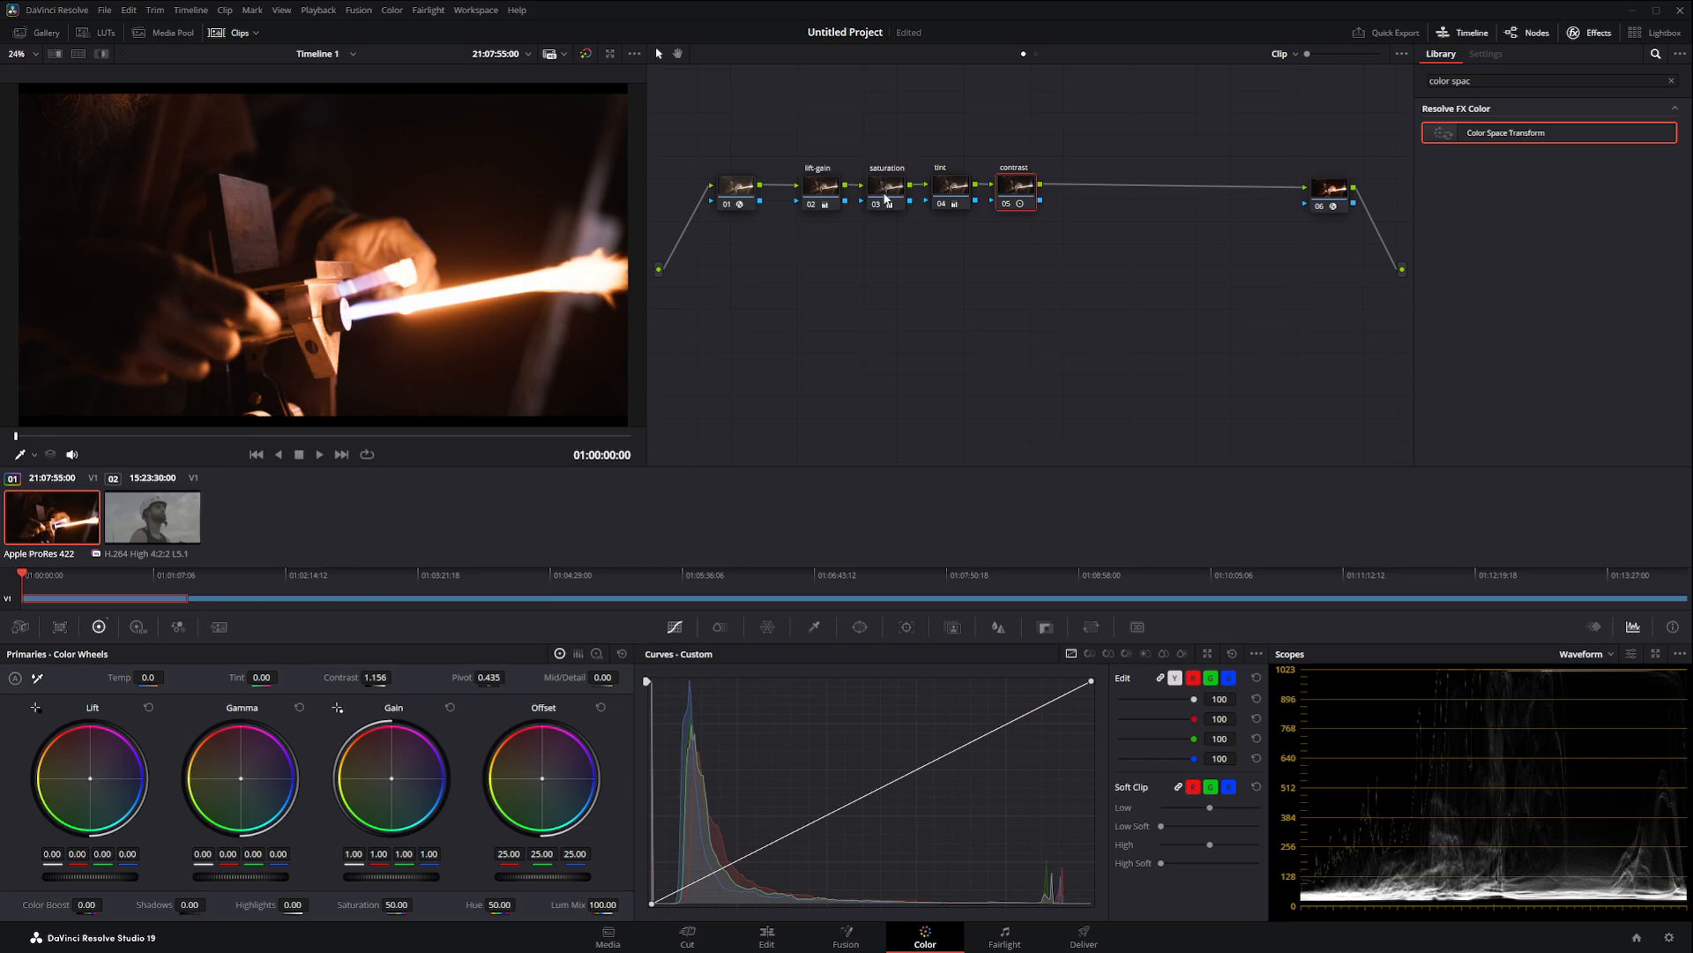
Step: Add a serial node labelled dehancer after the contrast node
{"action": "key", "text": "alt+s"}
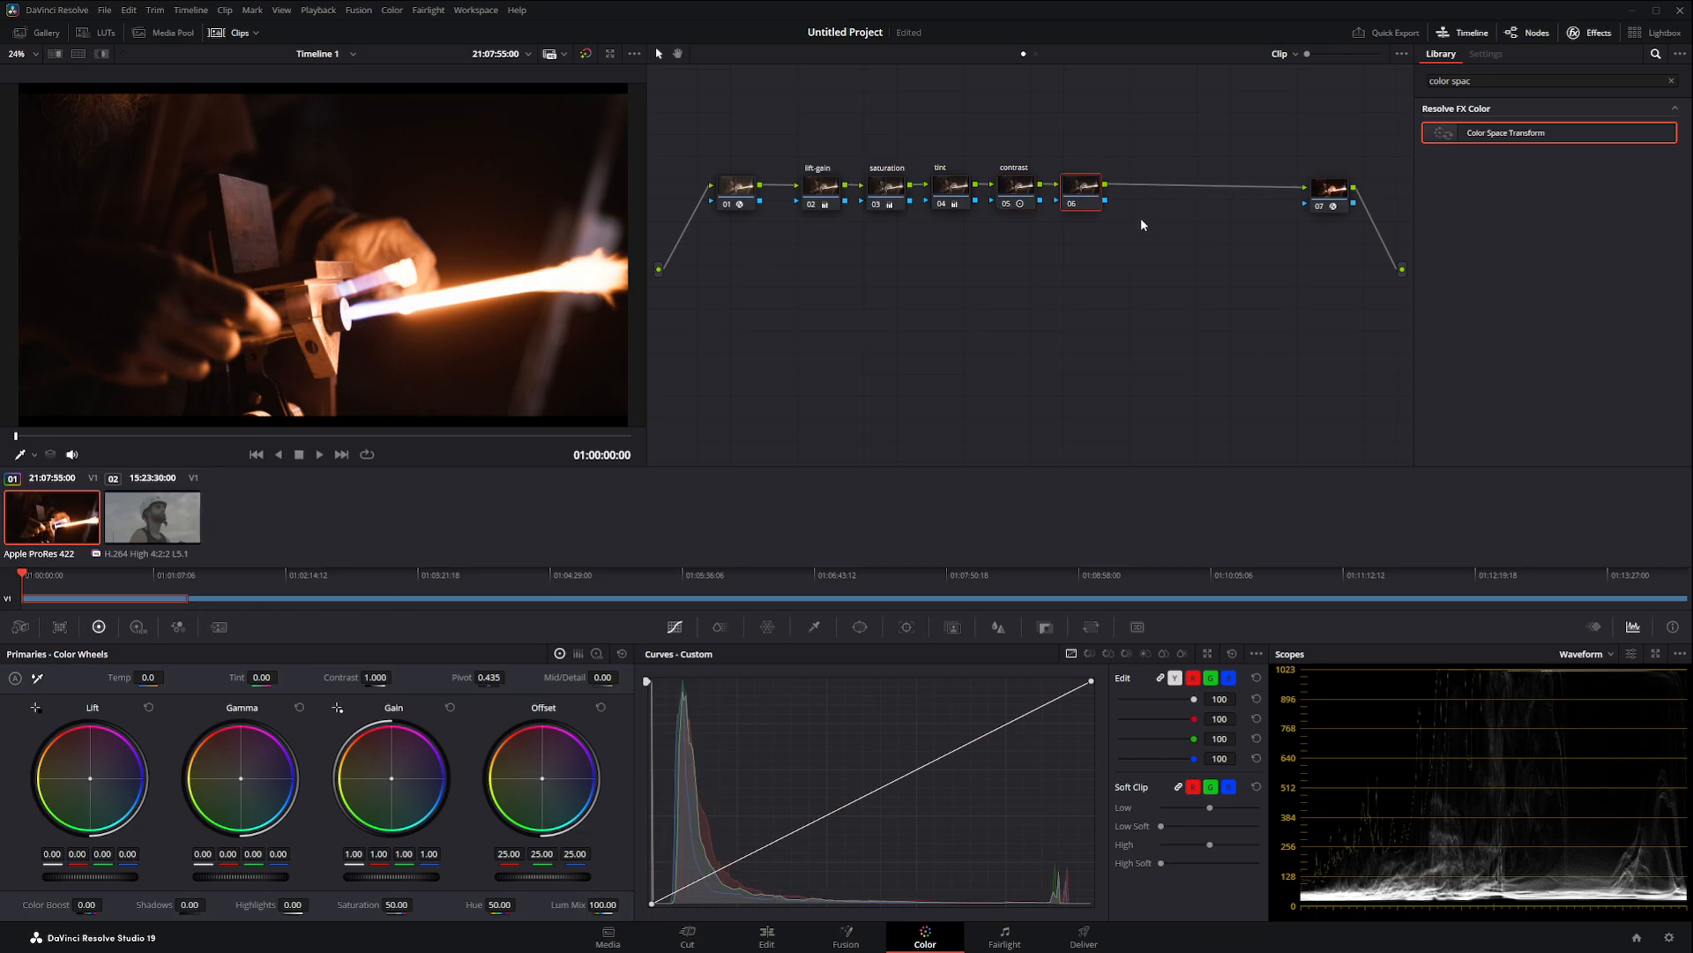
{"action": "type", "text": "dehancer"}
{"action": "key", "text": "Return"}
Step: Apply the Dehancer Pro film emulation effect to the dehancer node and set its input source to DVR WG/Intermediate
{"action": "left_click", "coordinate": [1497, 86]}
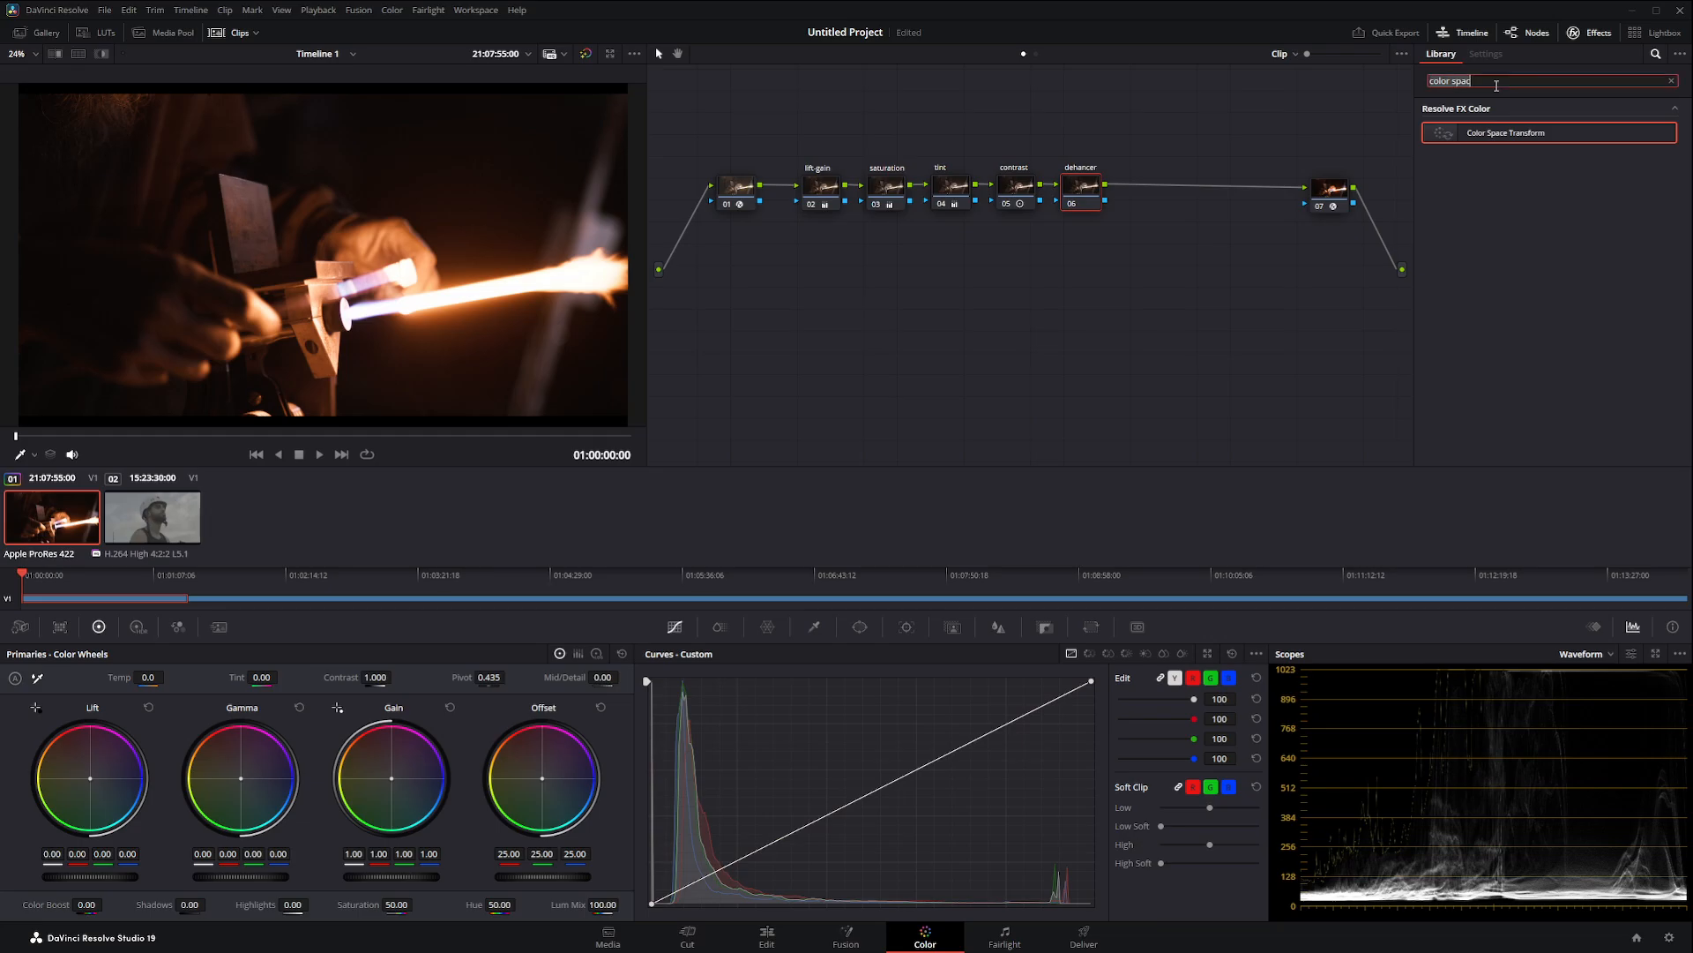
{"action": "key", "text": "BackSpace"}
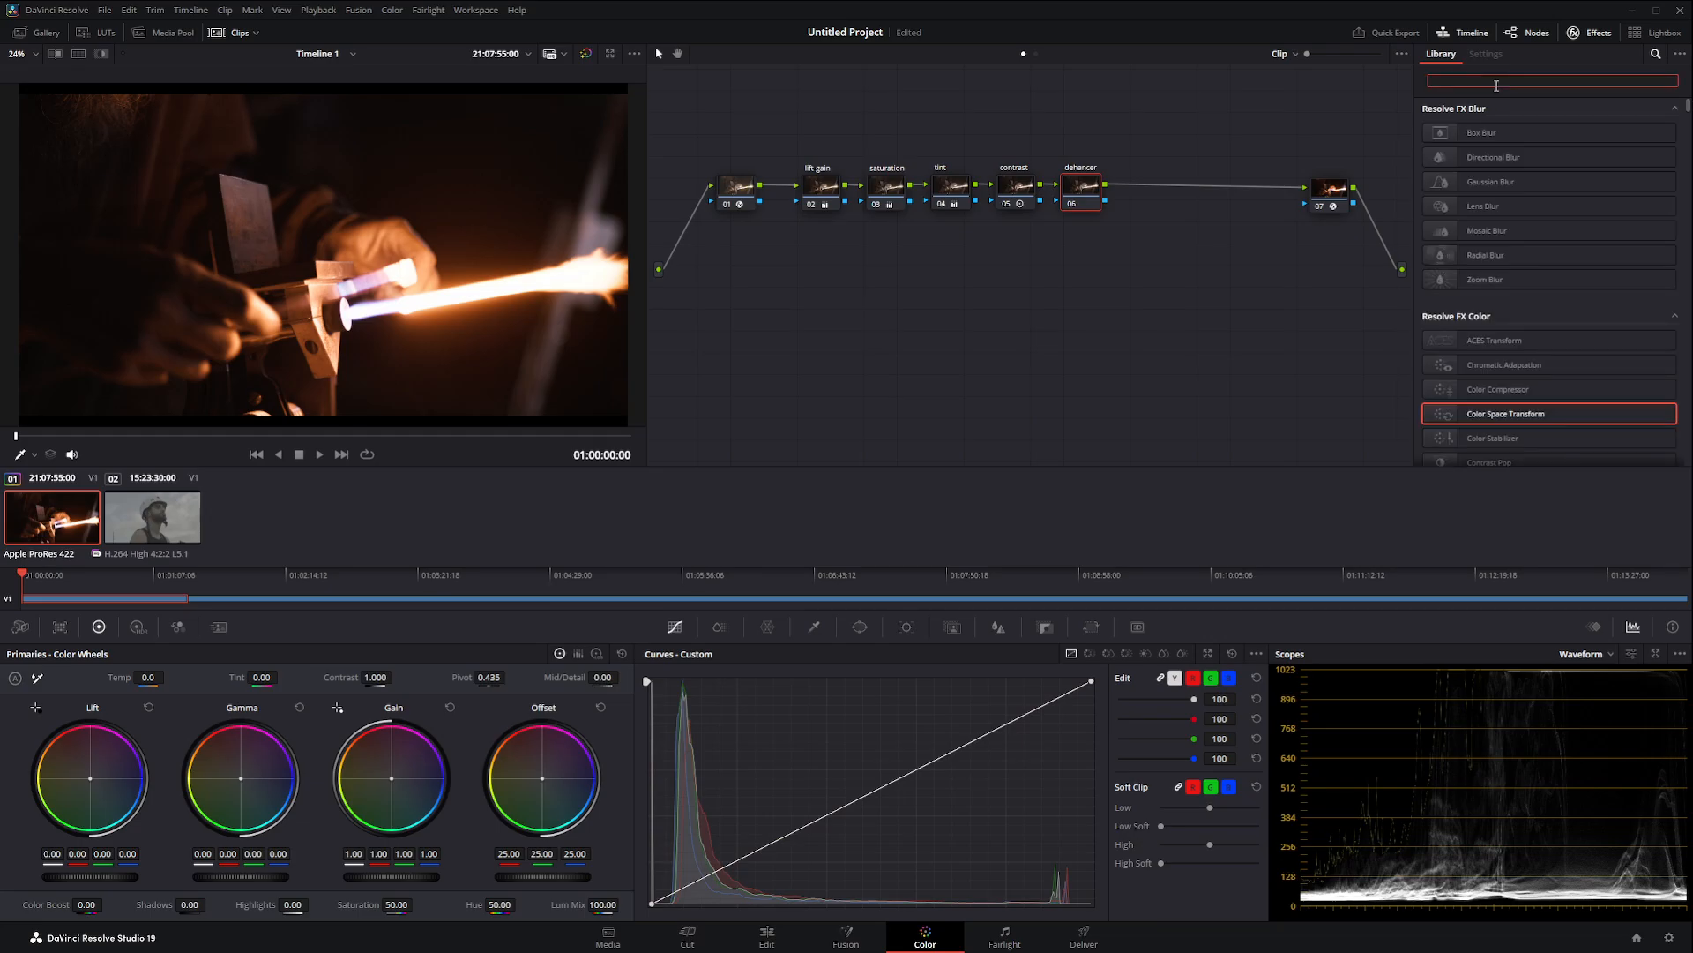
{"action": "left_click_drag", "start_coordinate": [1095, 190], "coordinate": [1221, 191]}
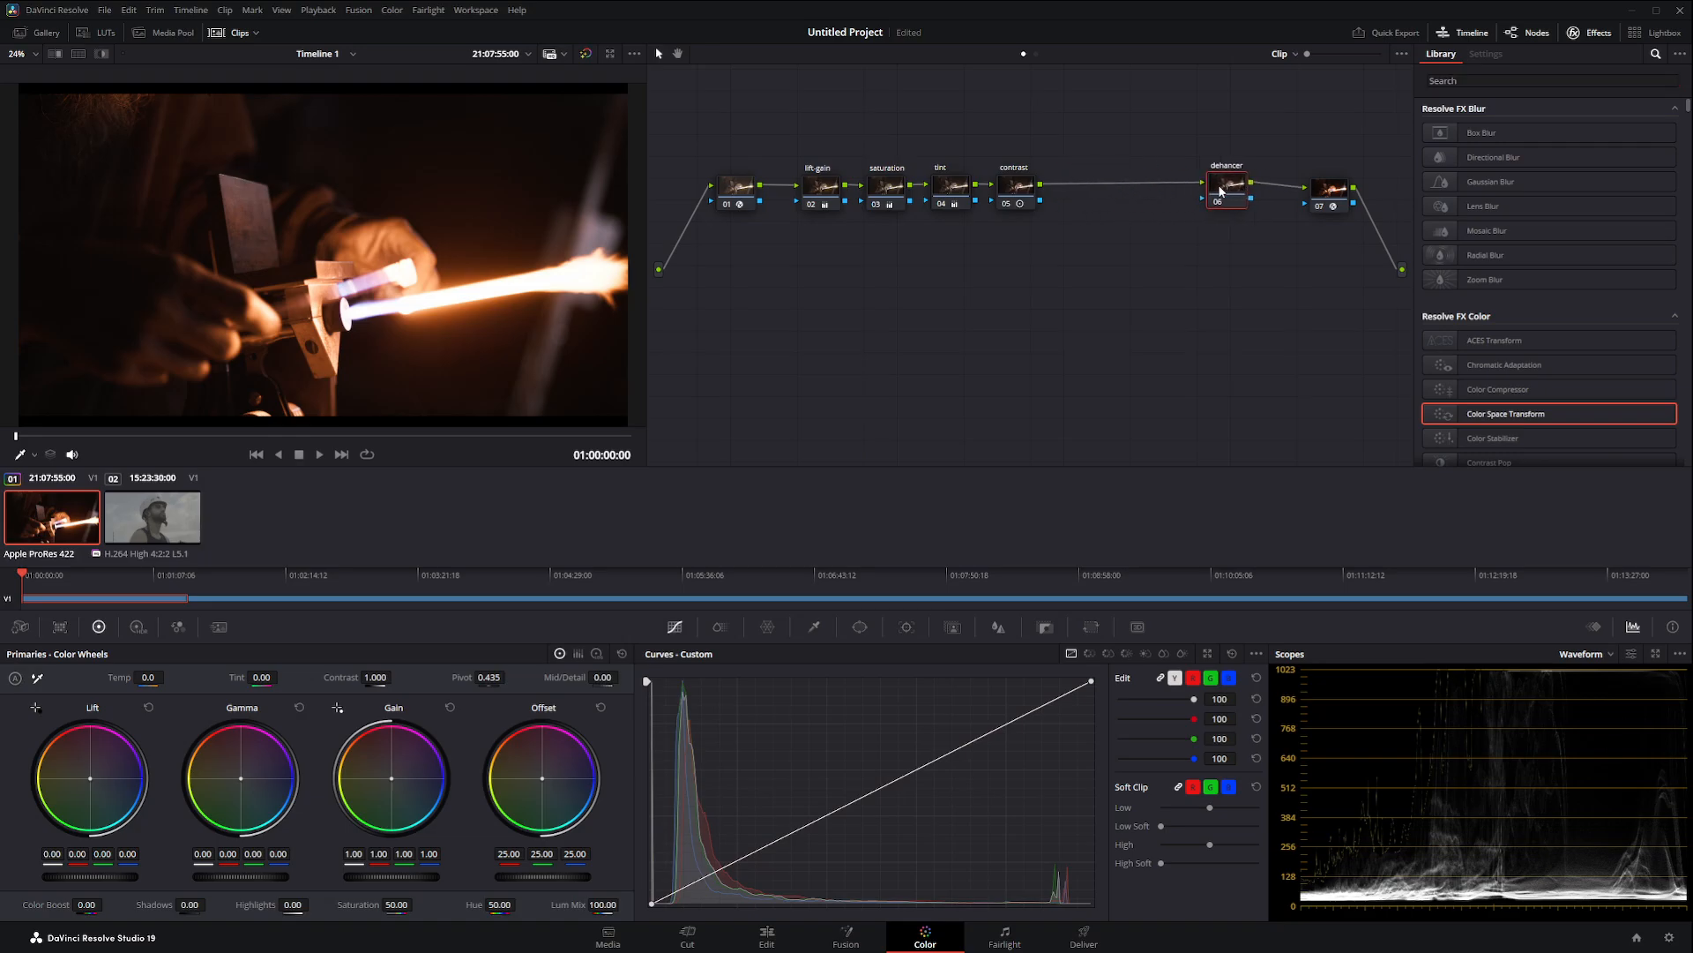
{"action": "left_click", "coordinate": [741, 188]}
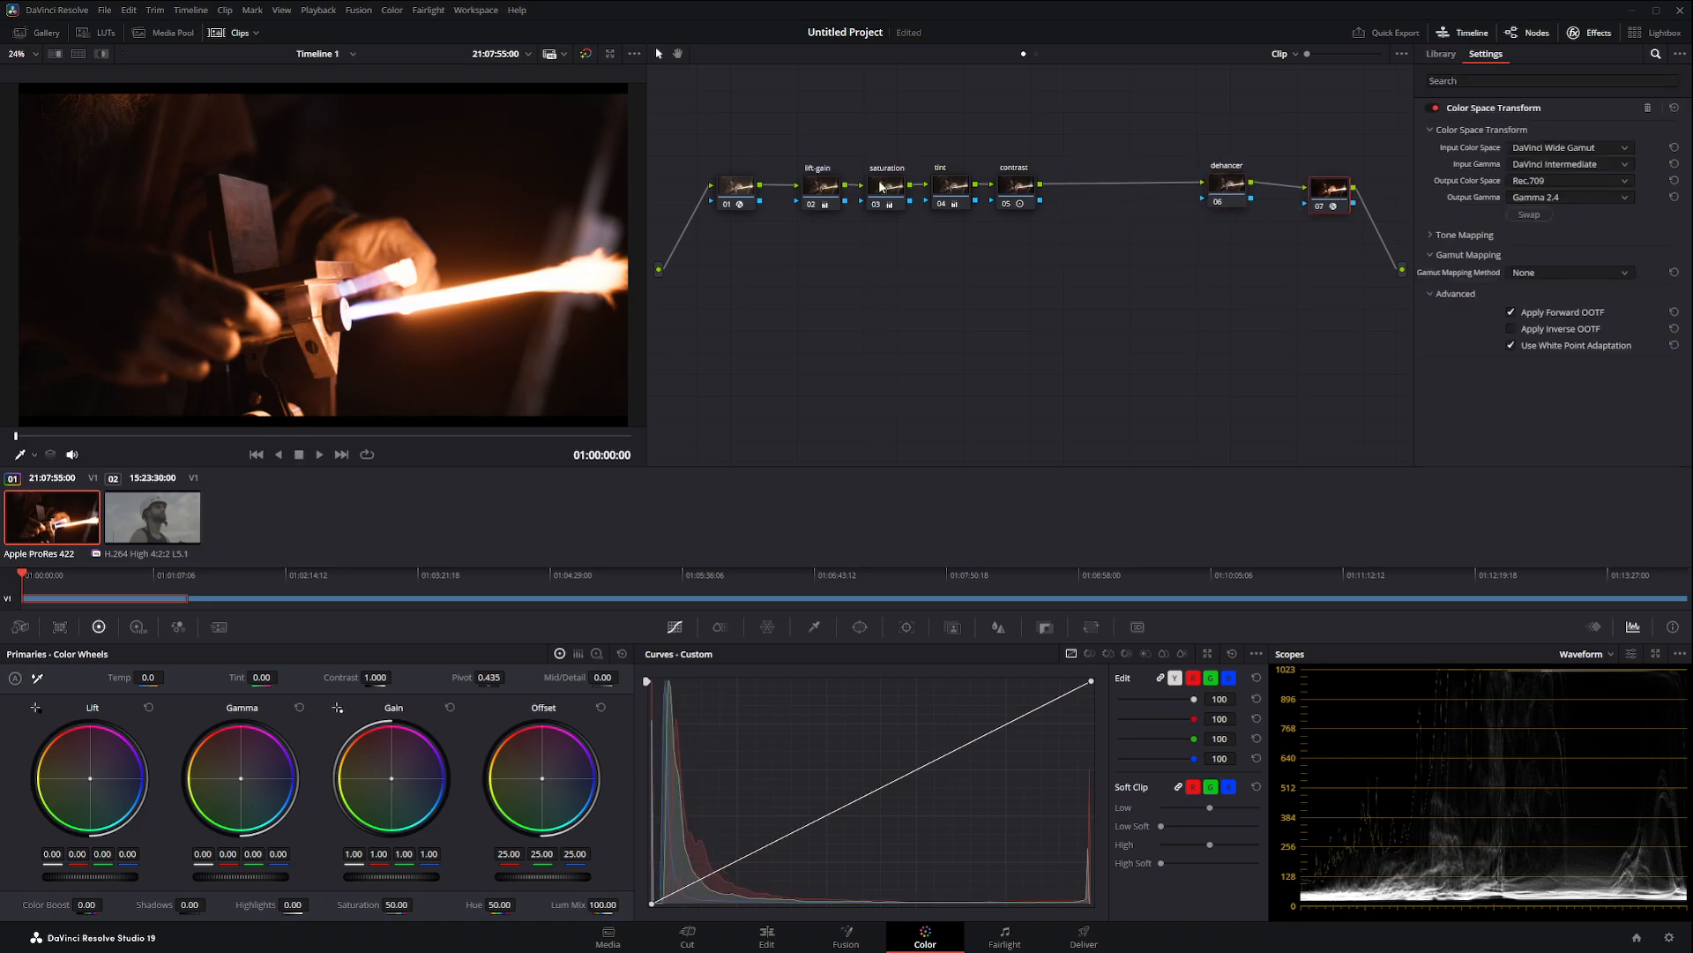
{"action": "left_click", "coordinate": [1329, 196]}
{"action": "left_click_drag", "start_coordinate": [1230, 190], "coordinate": [1111, 196]}
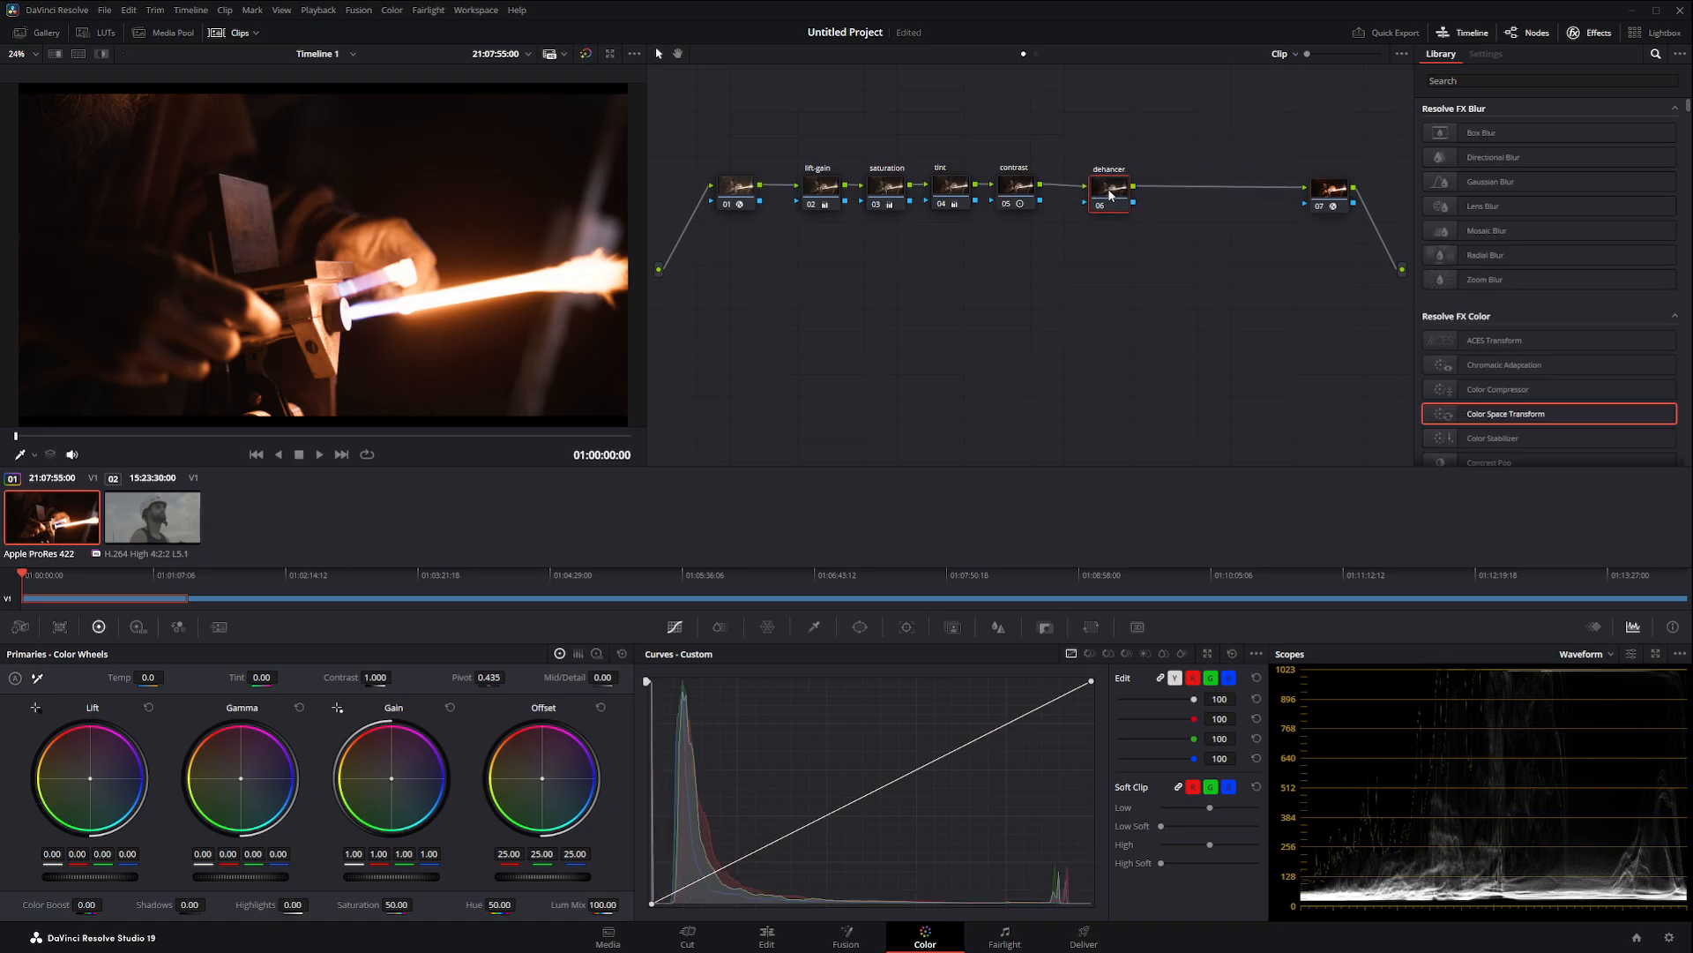
{"action": "left_click", "coordinate": [1463, 78]}
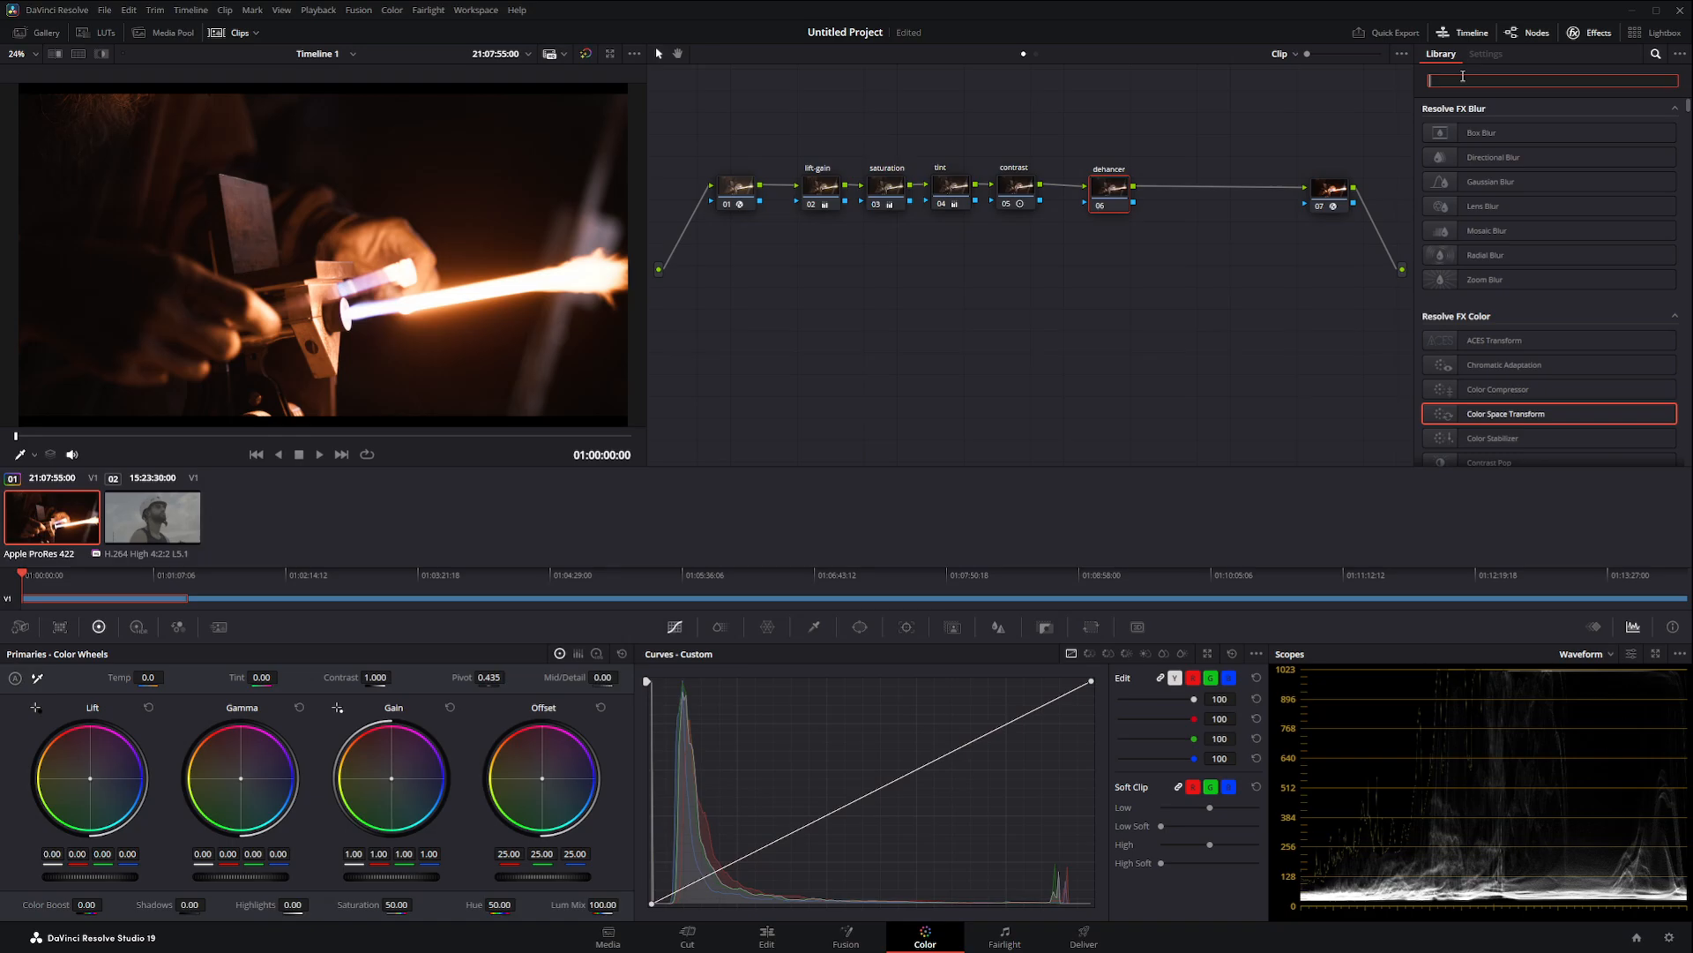
{"action": "type", "text": "dehance"}
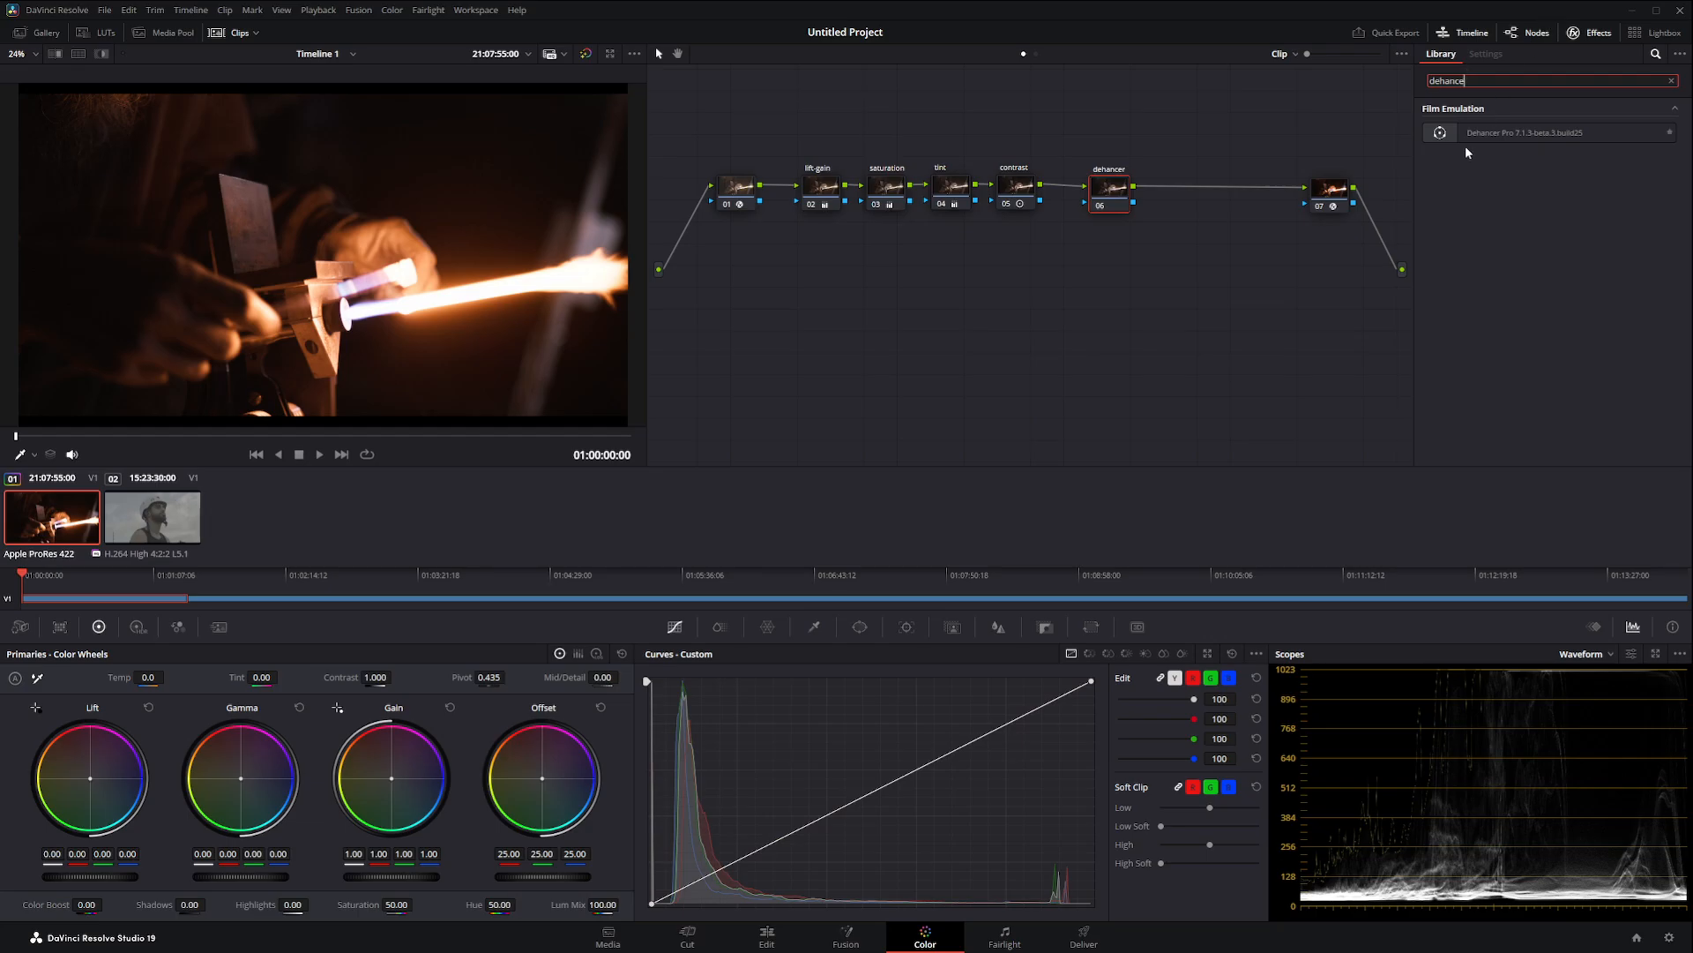
{"action": "left_click_drag", "start_coordinate": [1451, 134], "coordinate": [1387, 144]}
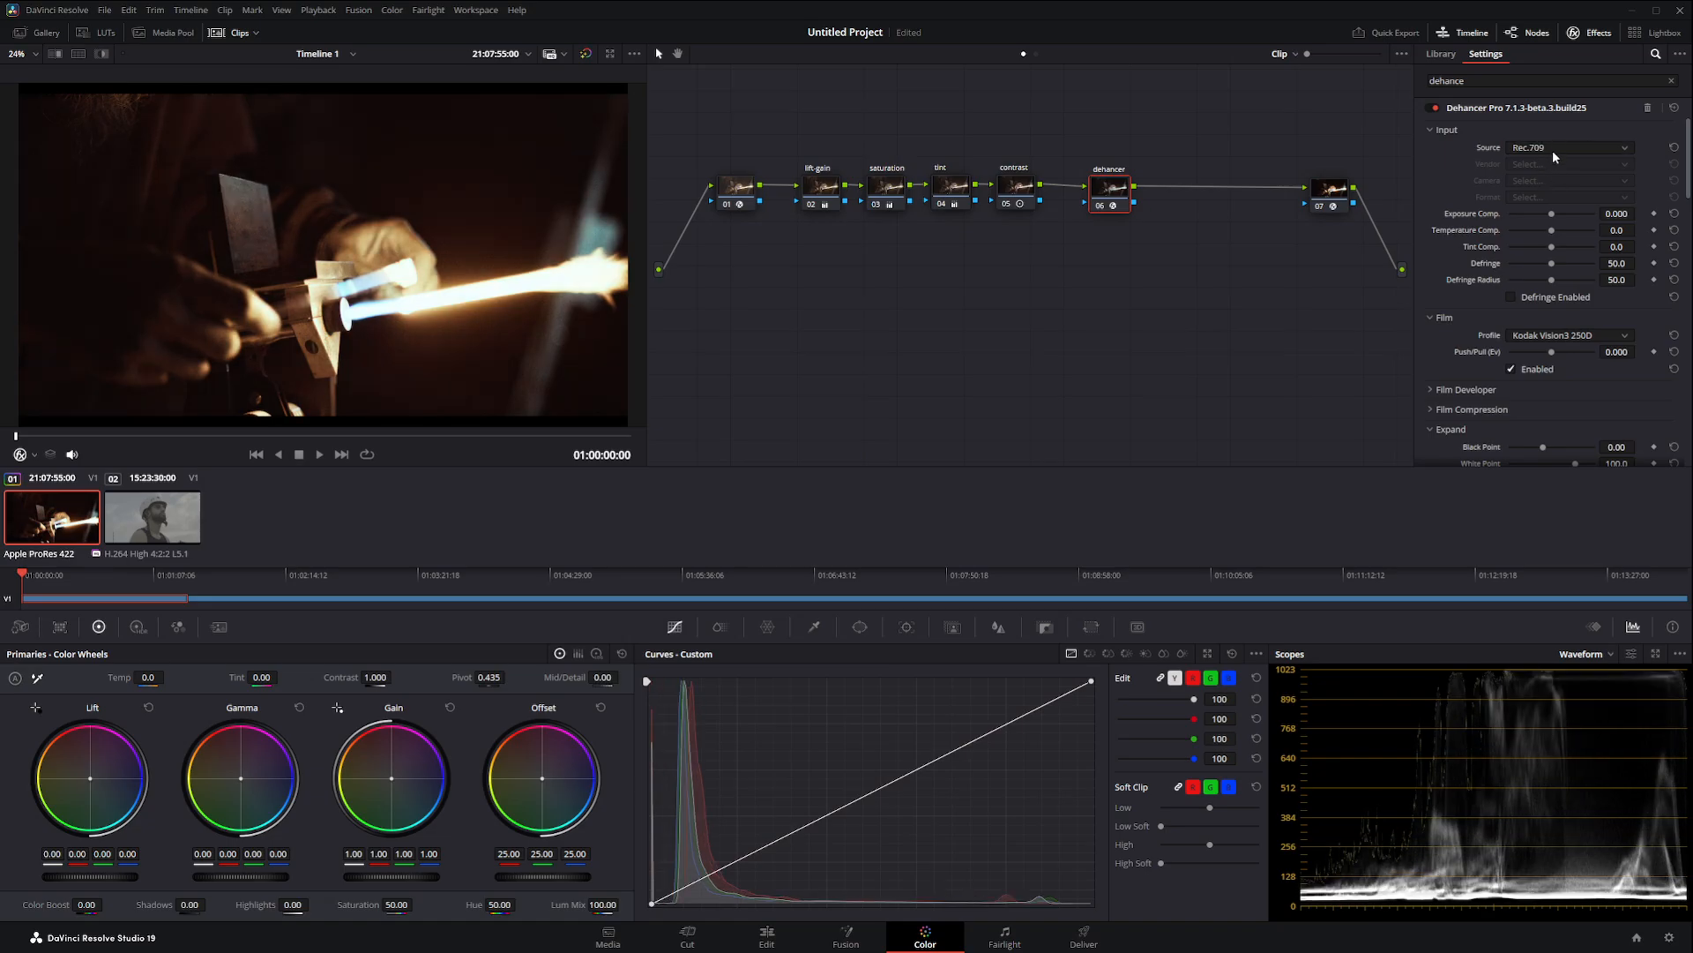
{"action": "left_click", "coordinate": [1537, 235]}
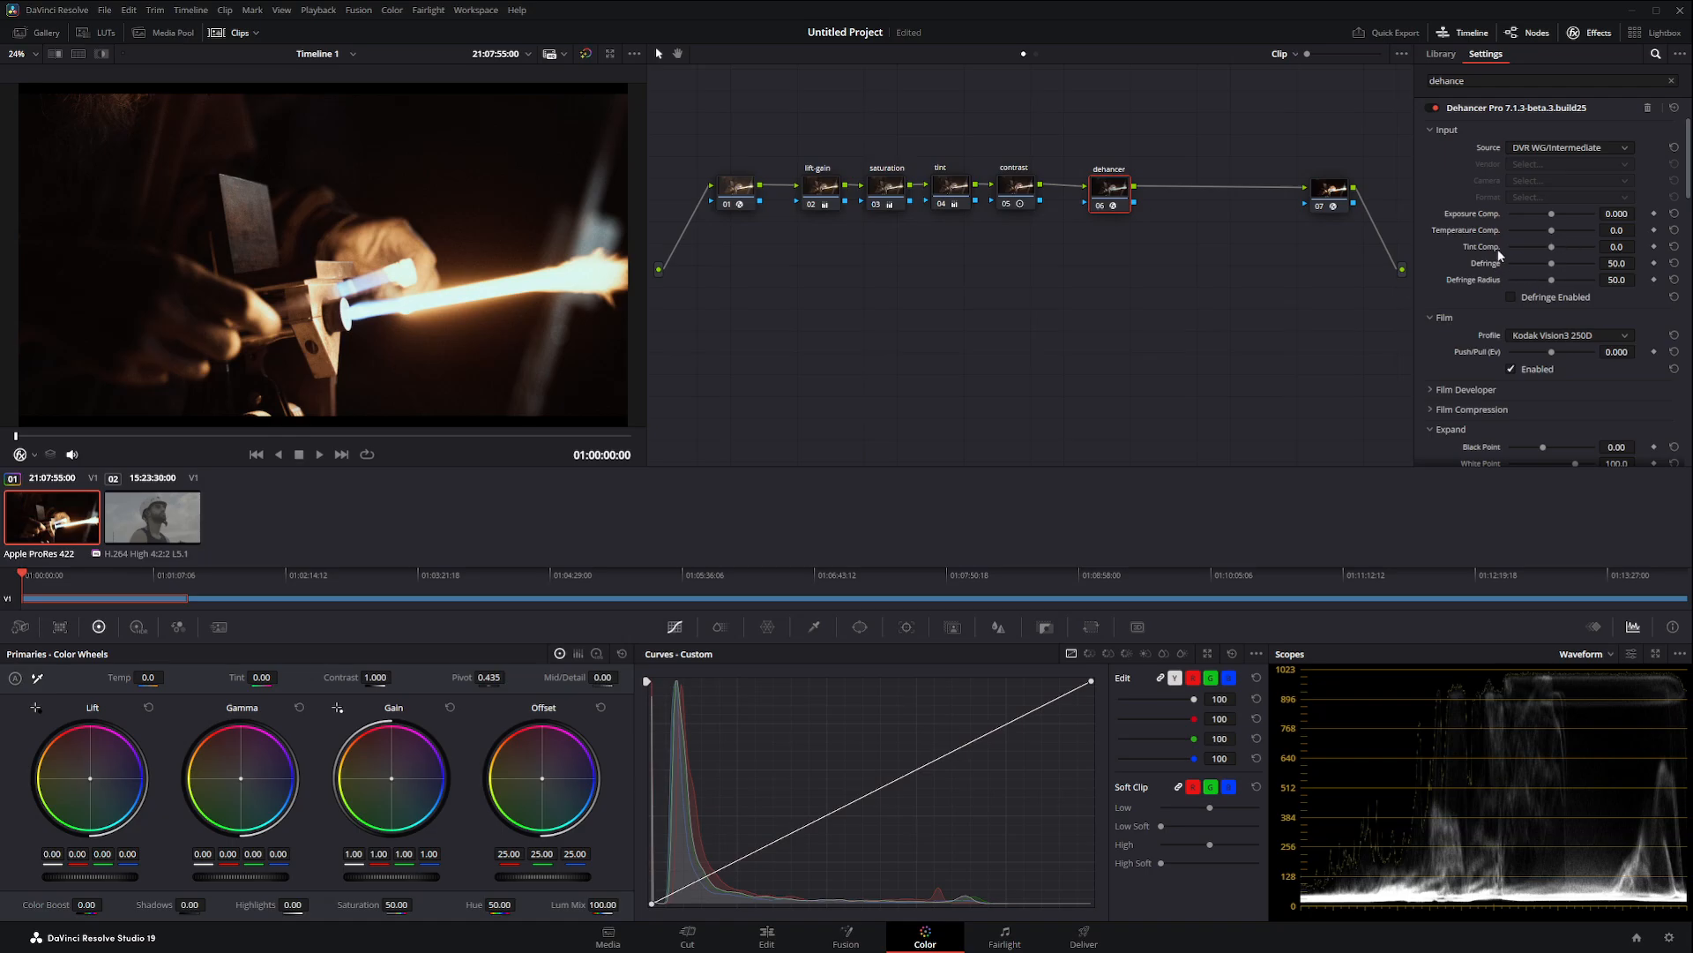
Step: Collapse Dehancer's expanded settings sections, from Input through Vignette, and check the Film Grain settings
{"action": "left_click", "coordinate": [1442, 156]}
{"action": "left_click", "coordinate": [1446, 207]}
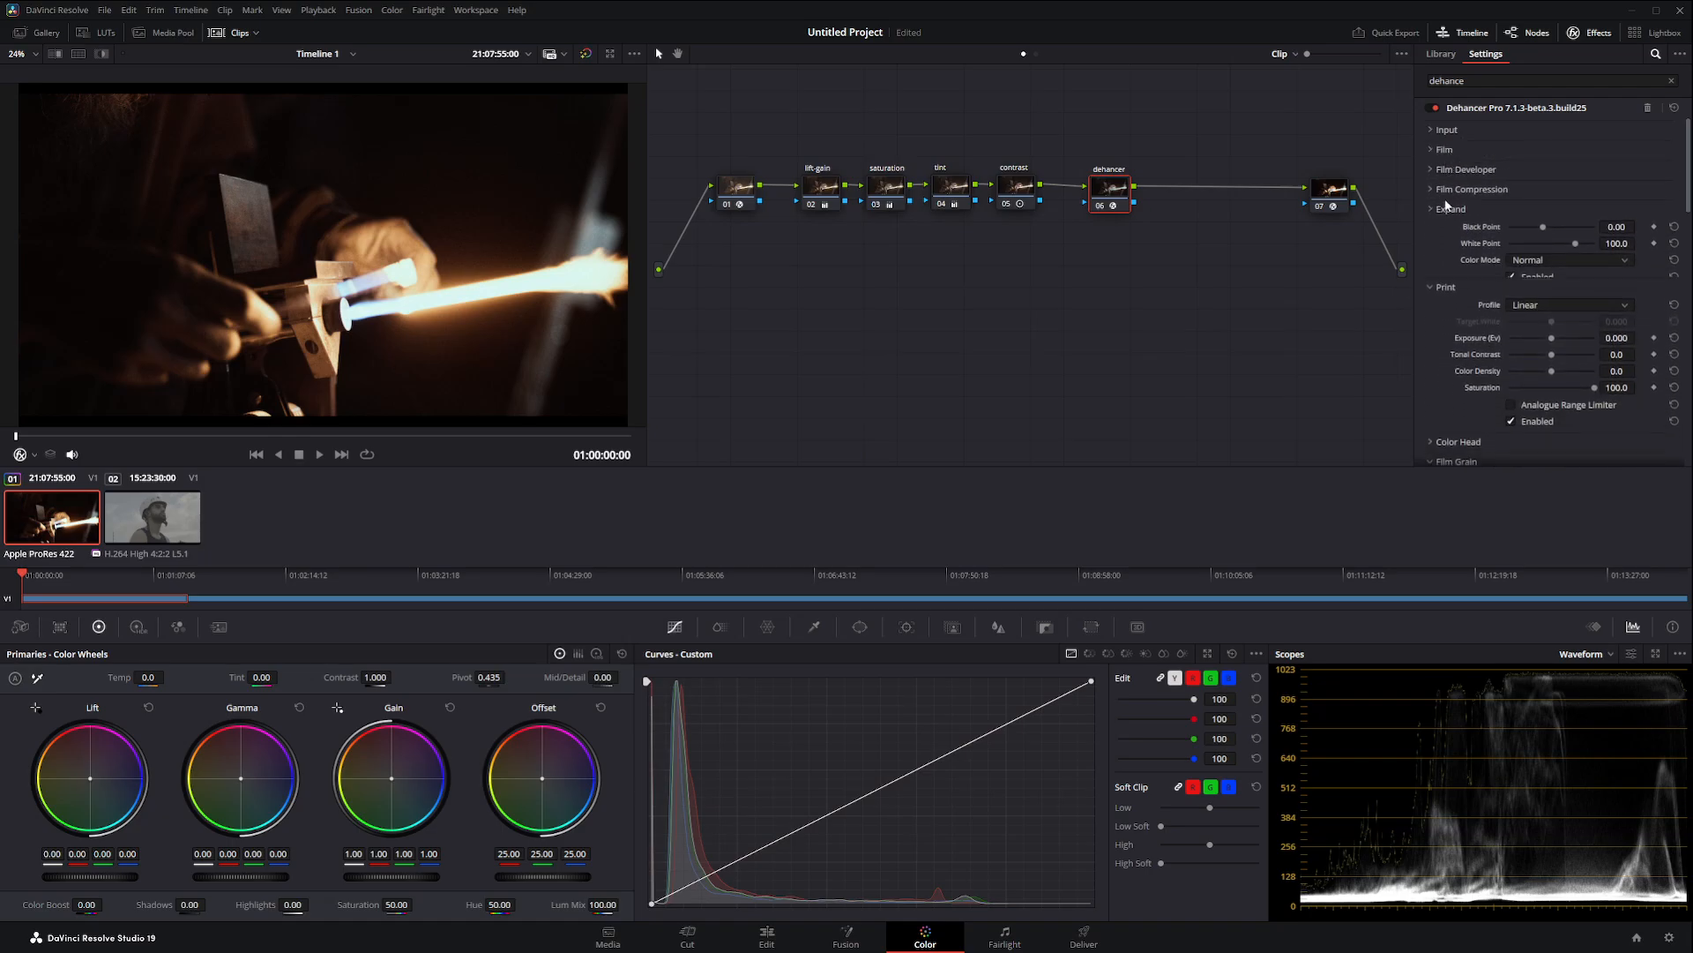
{"action": "left_click", "coordinate": [1445, 229]}
{"action": "left_click", "coordinate": [1438, 268]}
{"action": "left_click", "coordinate": [1438, 286]}
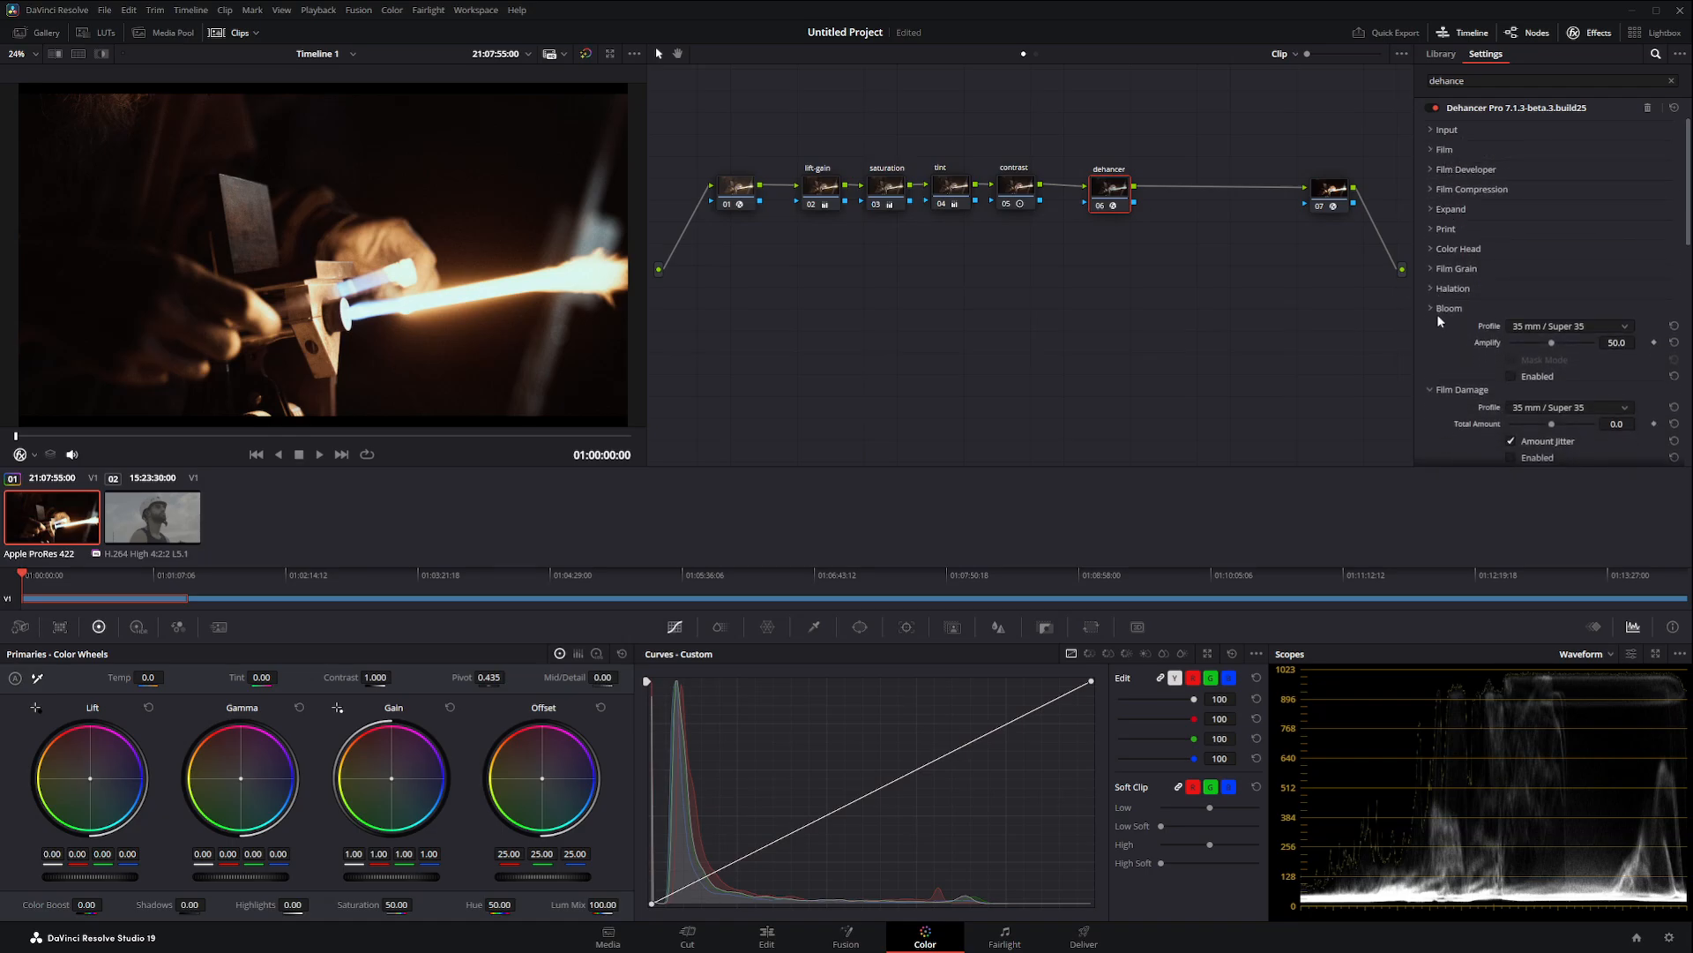
{"action": "left_click", "coordinate": [1437, 312]}
{"action": "left_click", "coordinate": [1438, 327]}
{"action": "left_click", "coordinate": [1437, 348]}
{"action": "left_click", "coordinate": [1437, 368]}
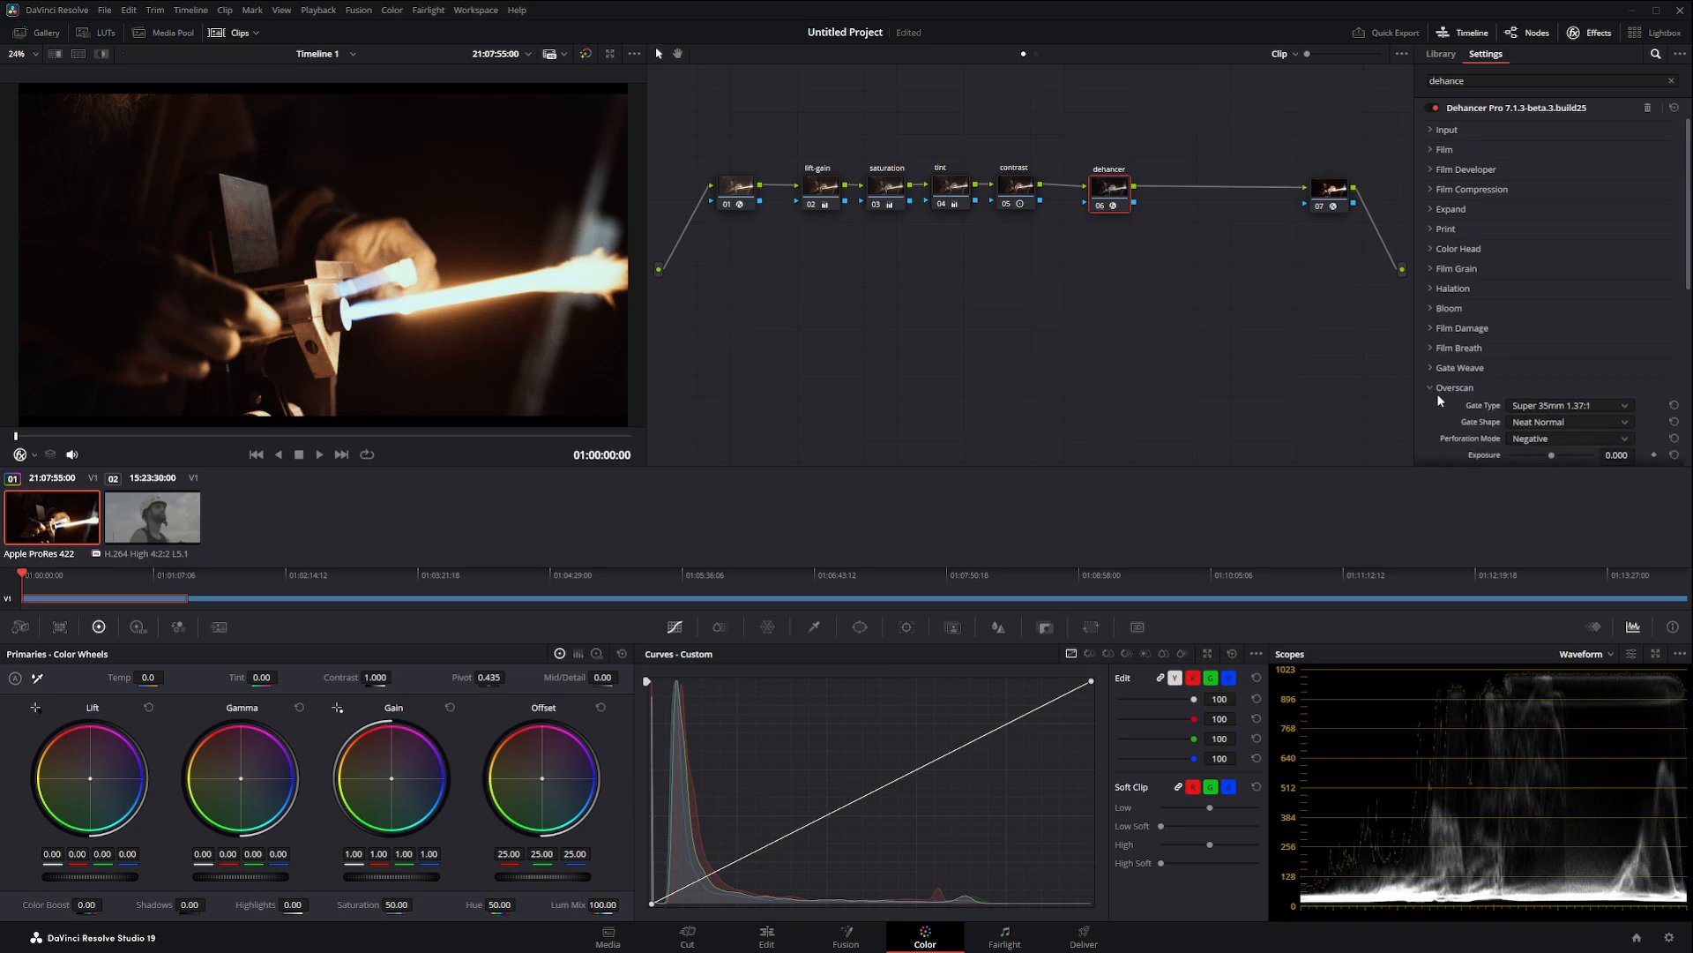
{"action": "scroll", "coordinate": [1437, 385], "scroll_direction": "down", "scroll_amount": 2}
{"action": "left_click", "coordinate": [1437, 271]}
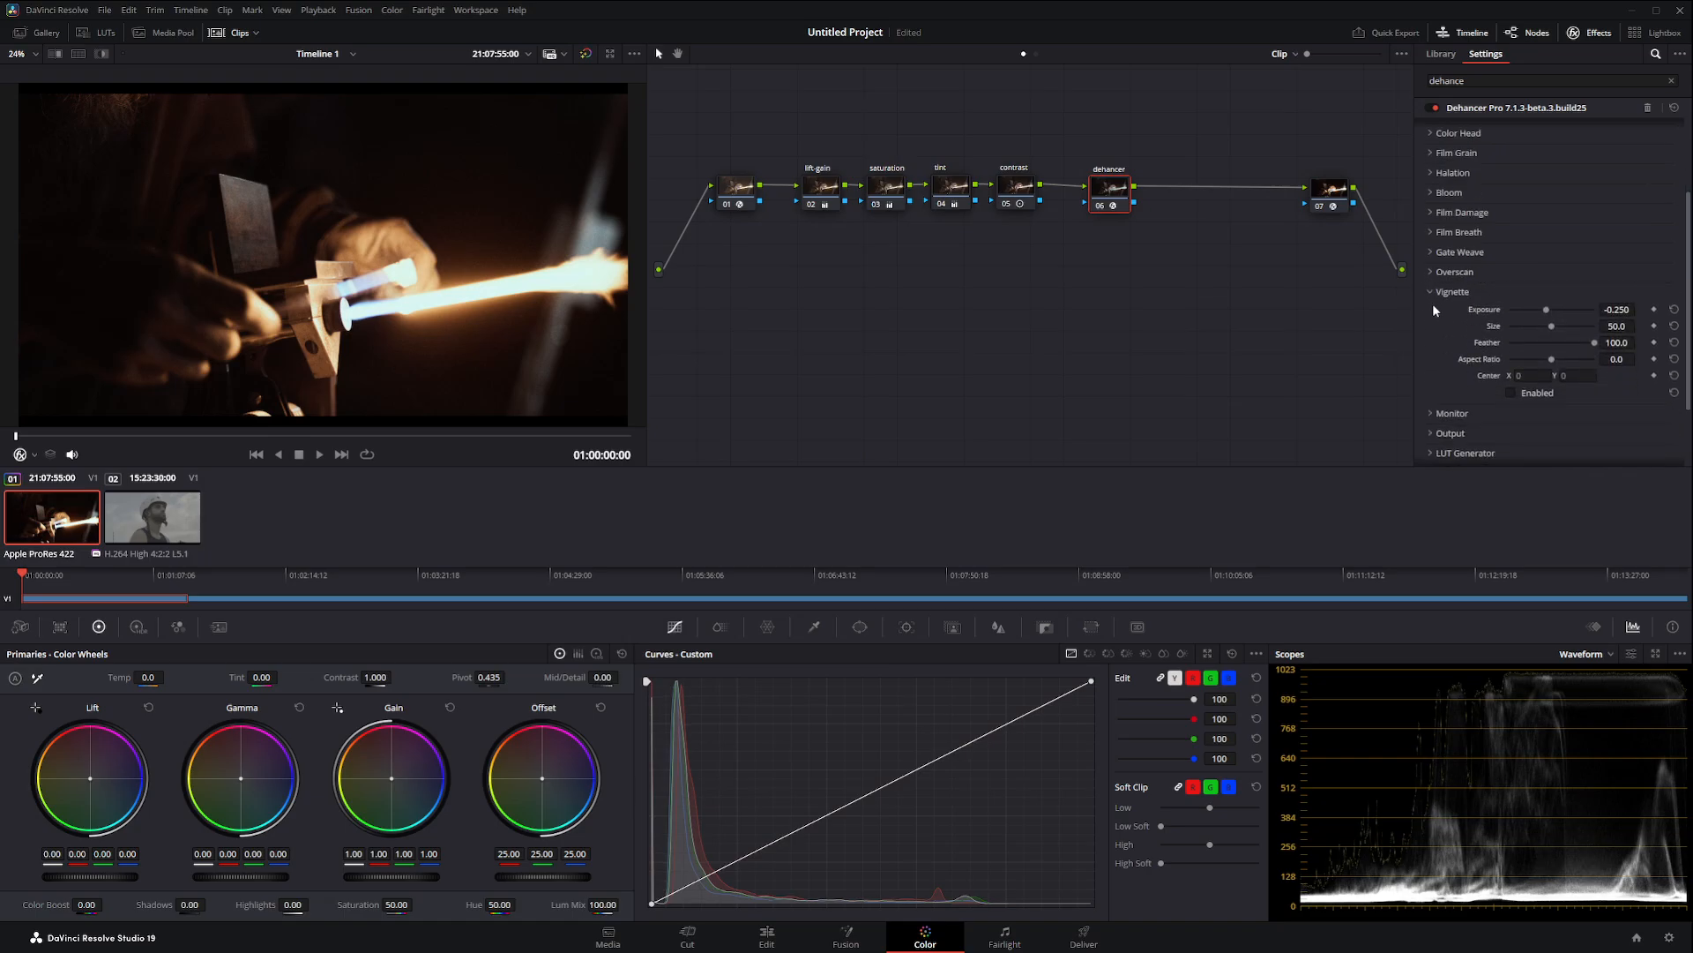
{"action": "left_click", "coordinate": [1438, 290]}
{"action": "scroll", "coordinate": [1447, 230], "scroll_direction": "up", "scroll_amount": 2}
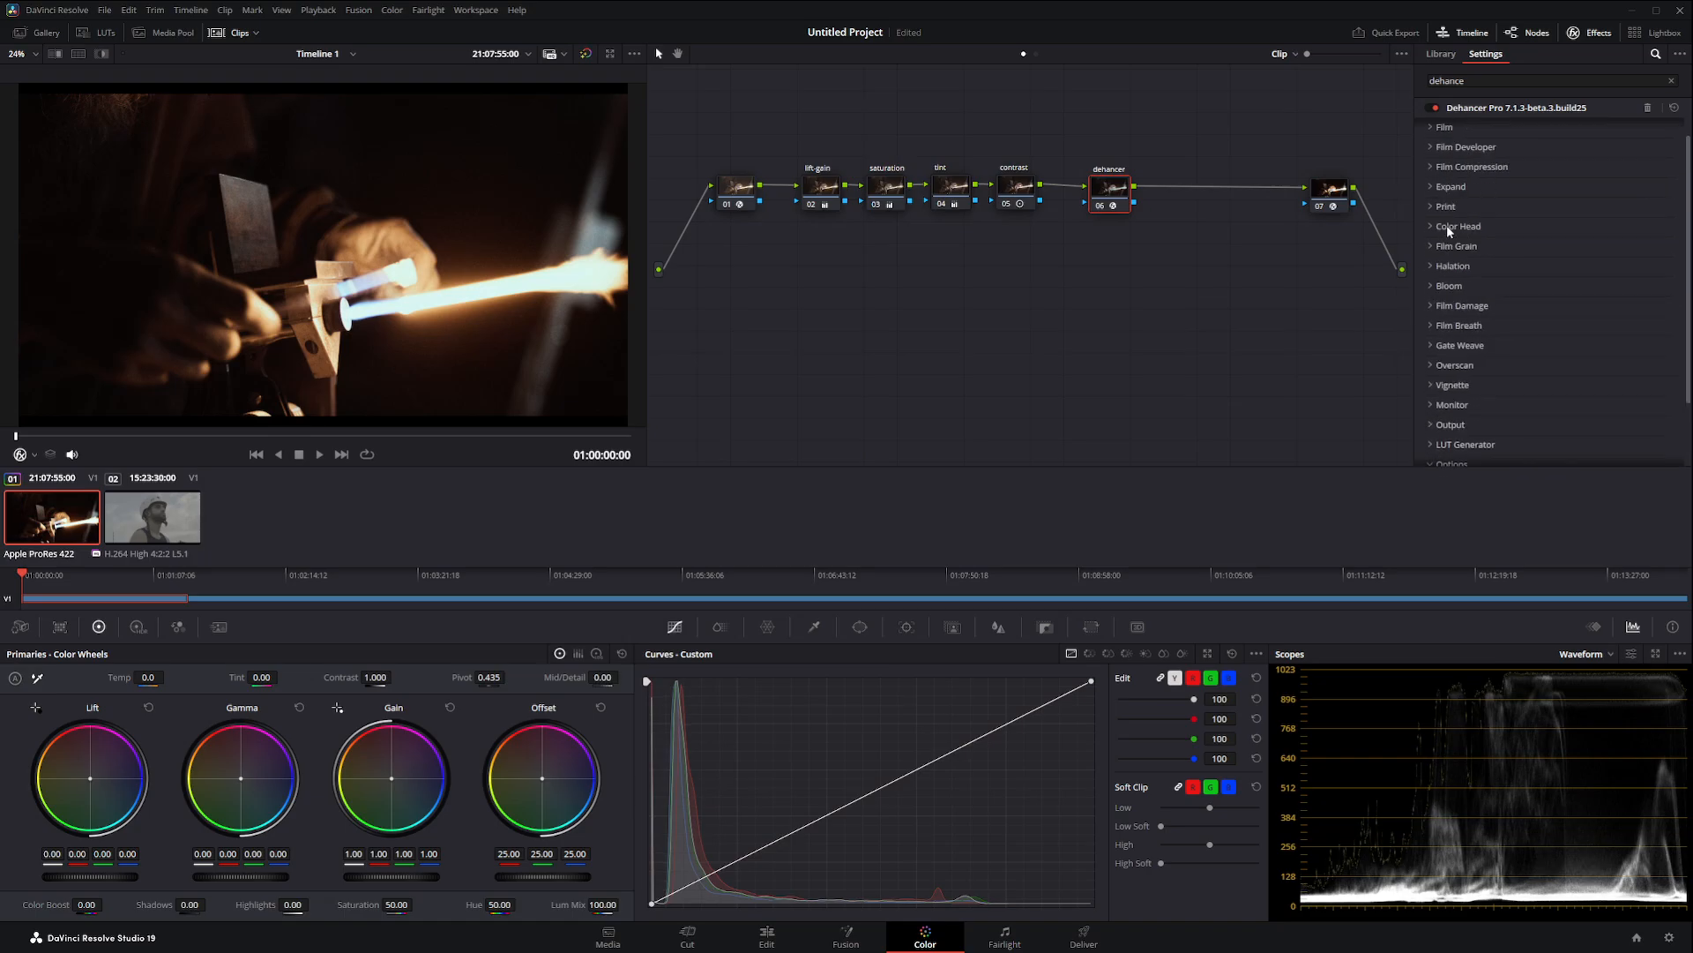
{"action": "scroll", "coordinate": [1499, 187], "scroll_direction": "up", "scroll_amount": 1}
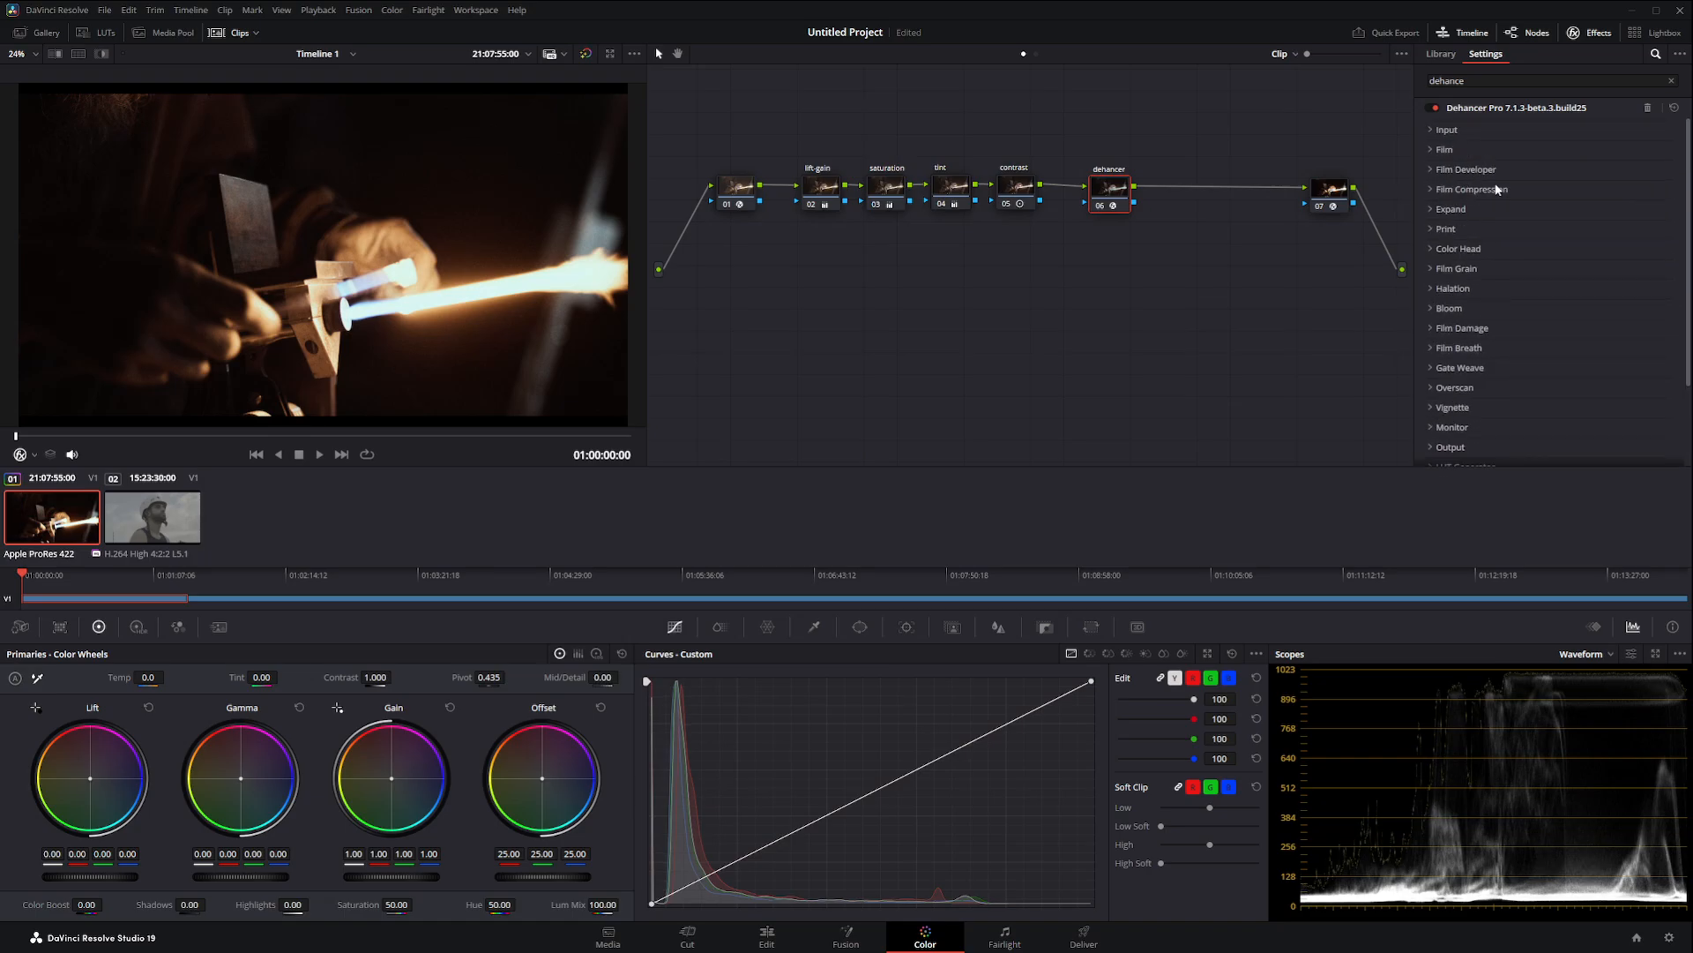
{"action": "left_click", "coordinate": [1469, 269]}
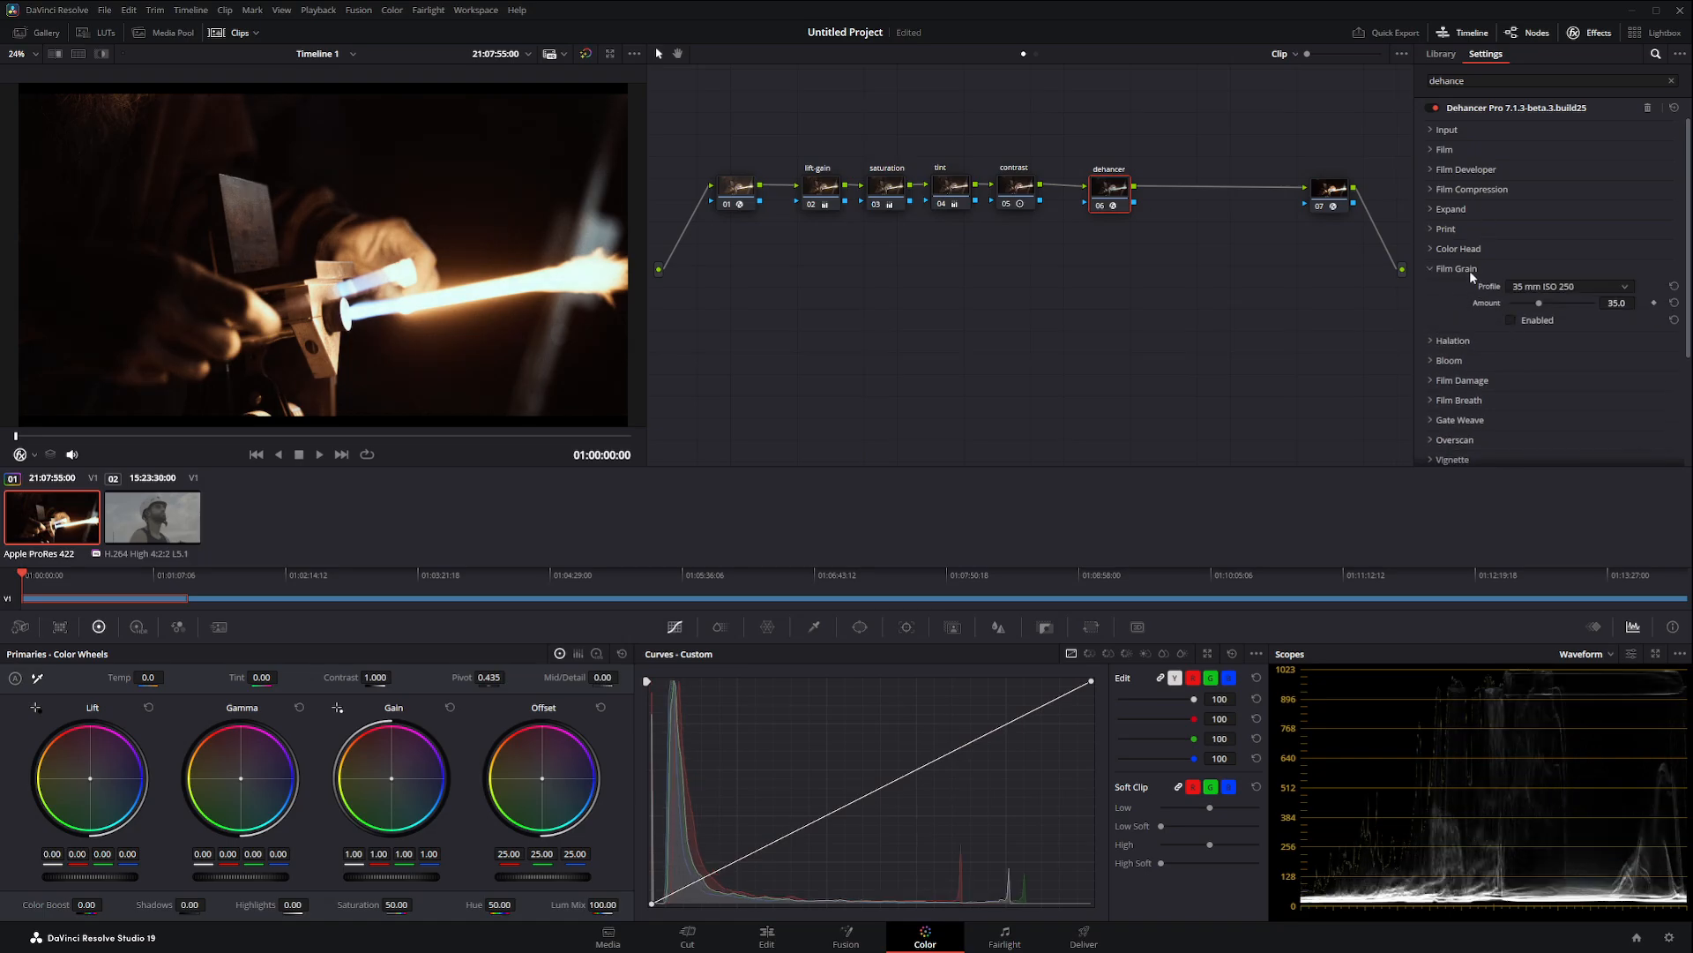
{"action": "left_click", "coordinate": [1469, 270]}
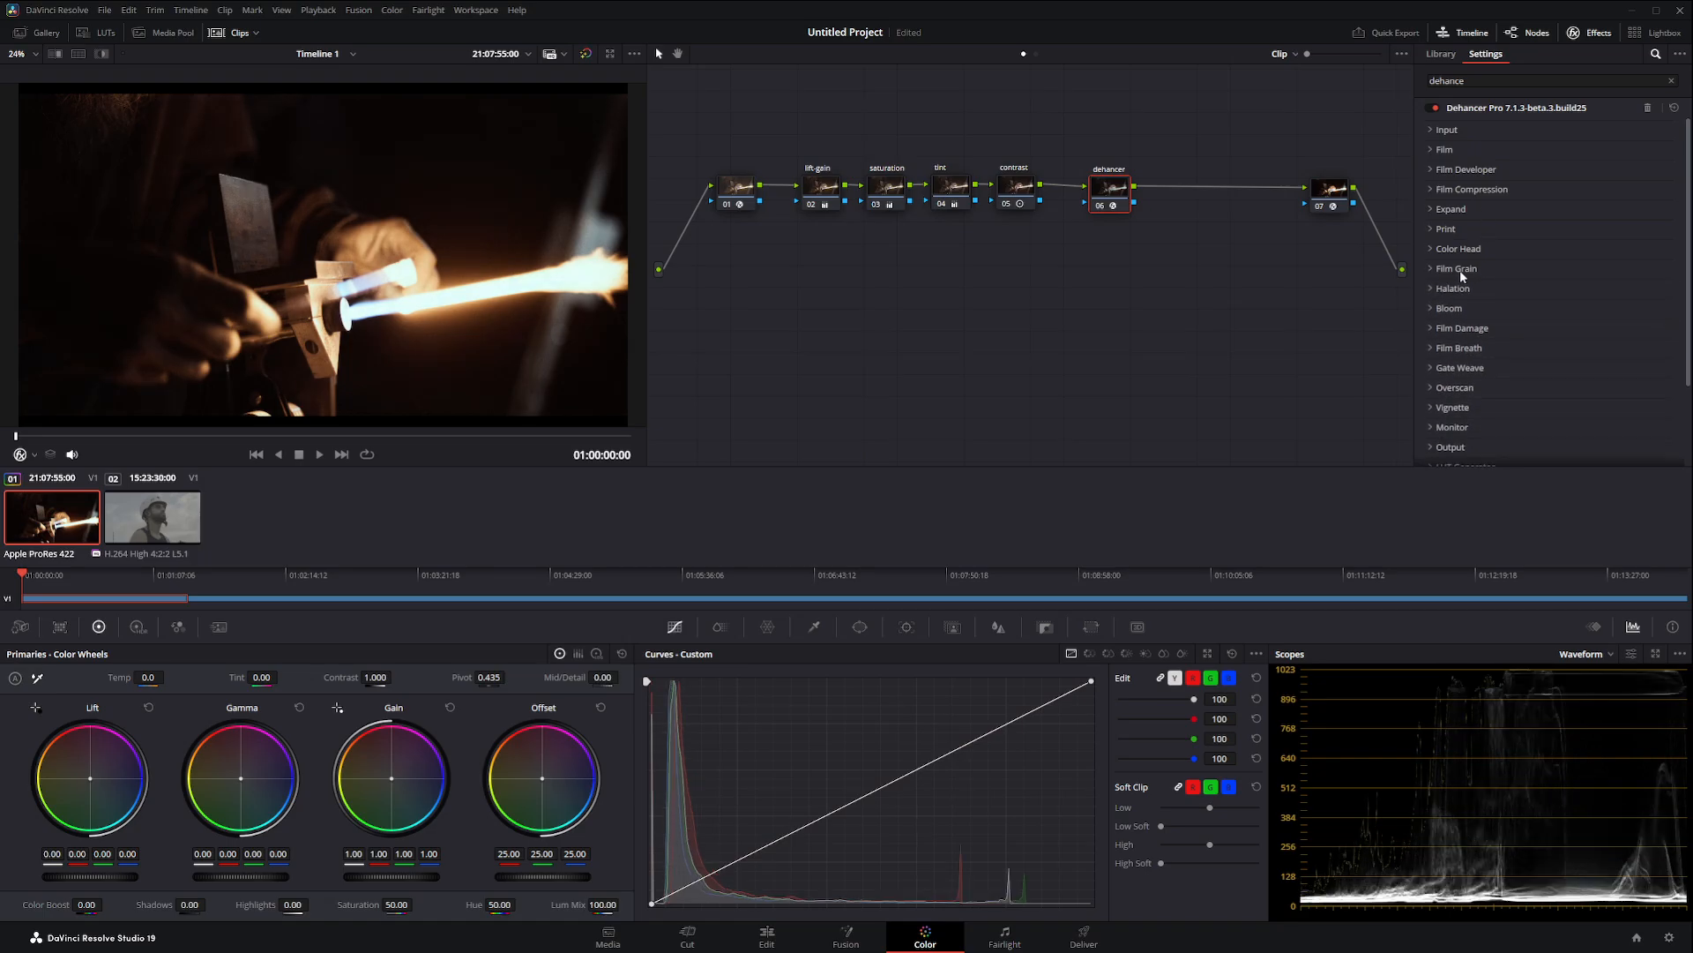
Step: Compare Dehancer film profiles such as Adox Color Implosion 100 and Agfa XPS 160, and choose Fujicolor 100
{"action": "left_click", "coordinate": [1444, 150]}
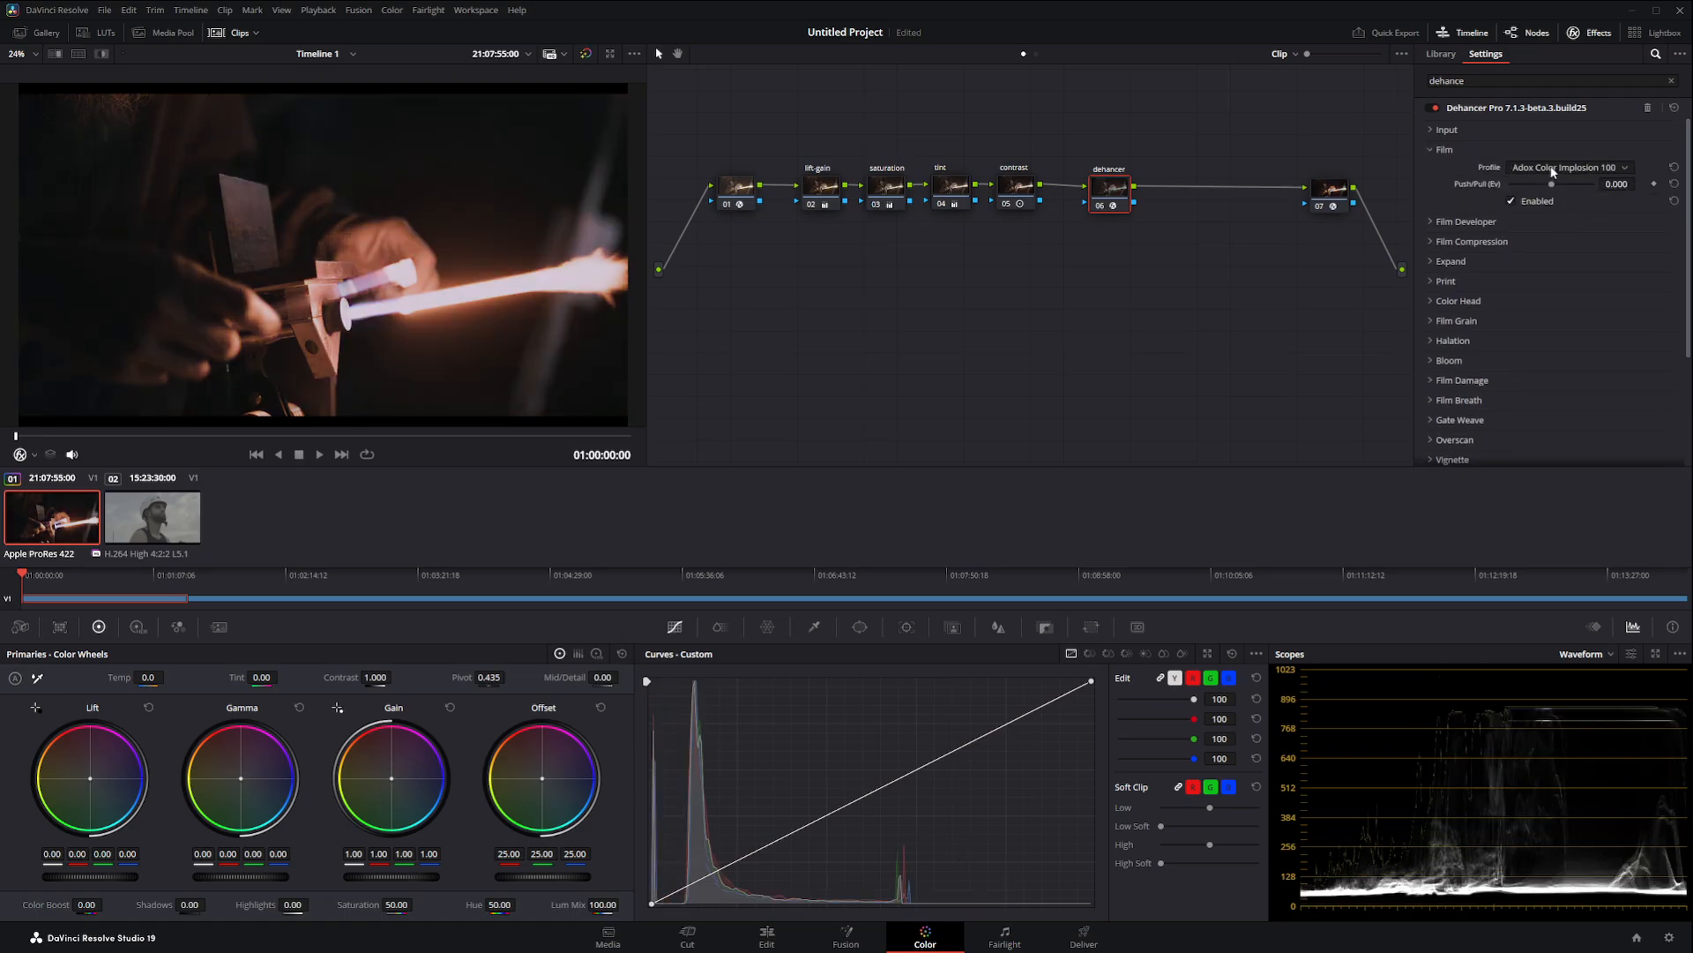
{"action": "scroll", "coordinate": [1545, 170], "scroll_direction": "down", "scroll_amount": 2}
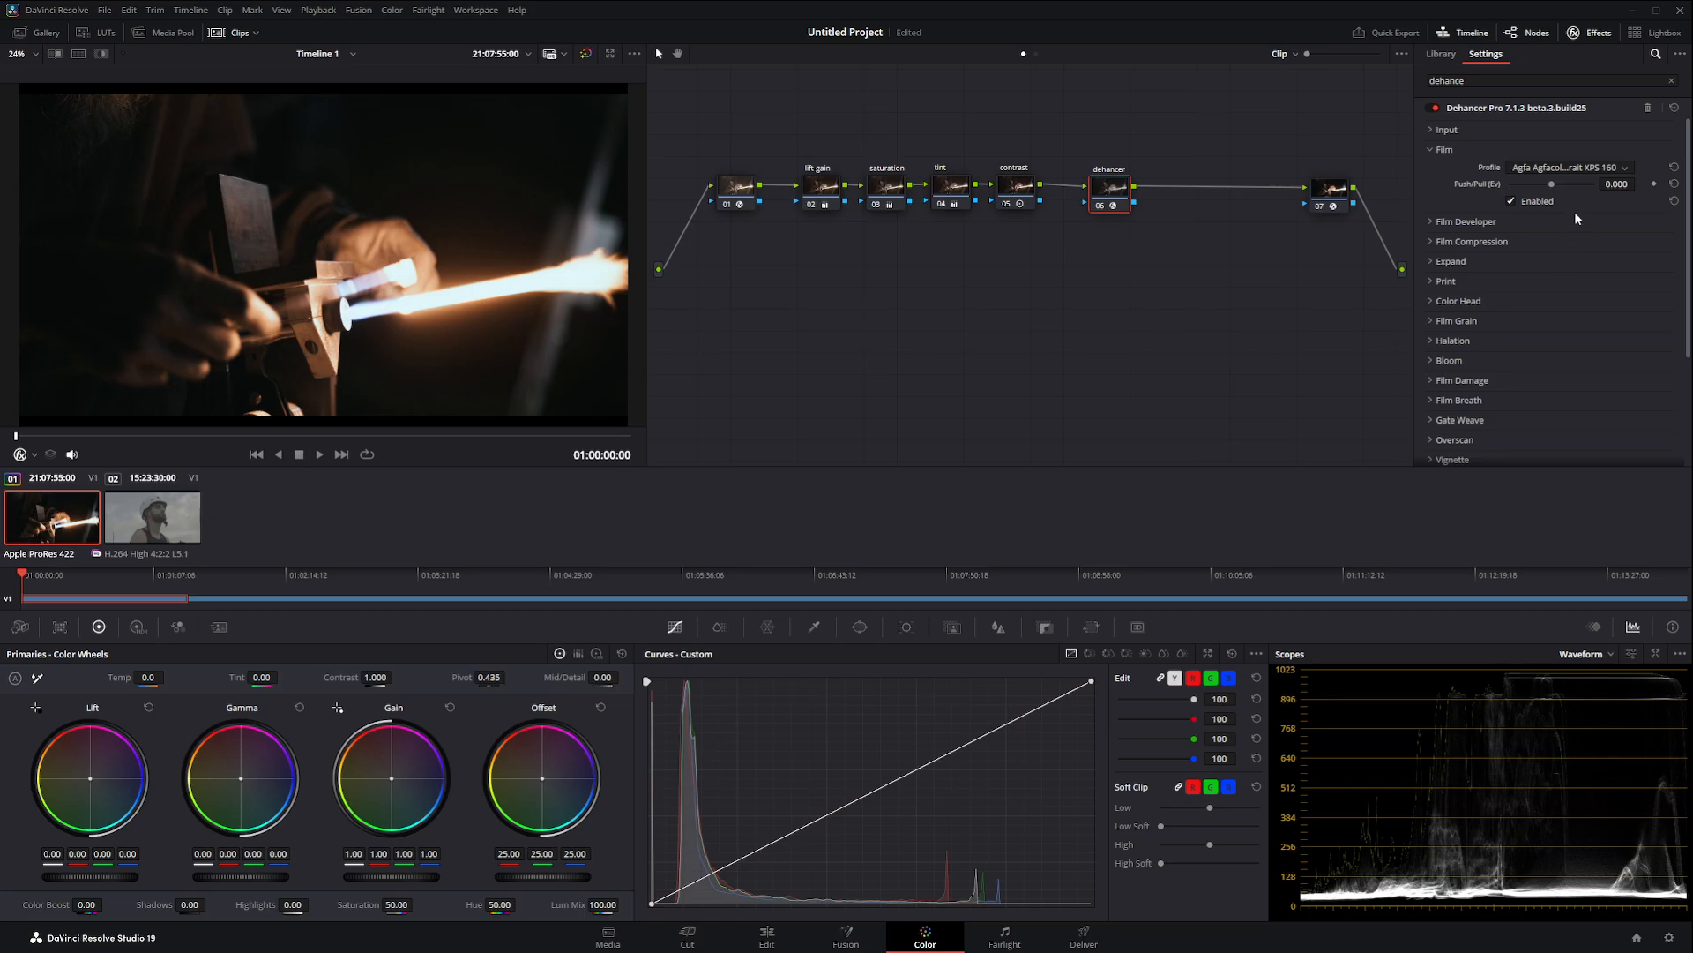
{"action": "left_click", "coordinate": [1568, 284]}
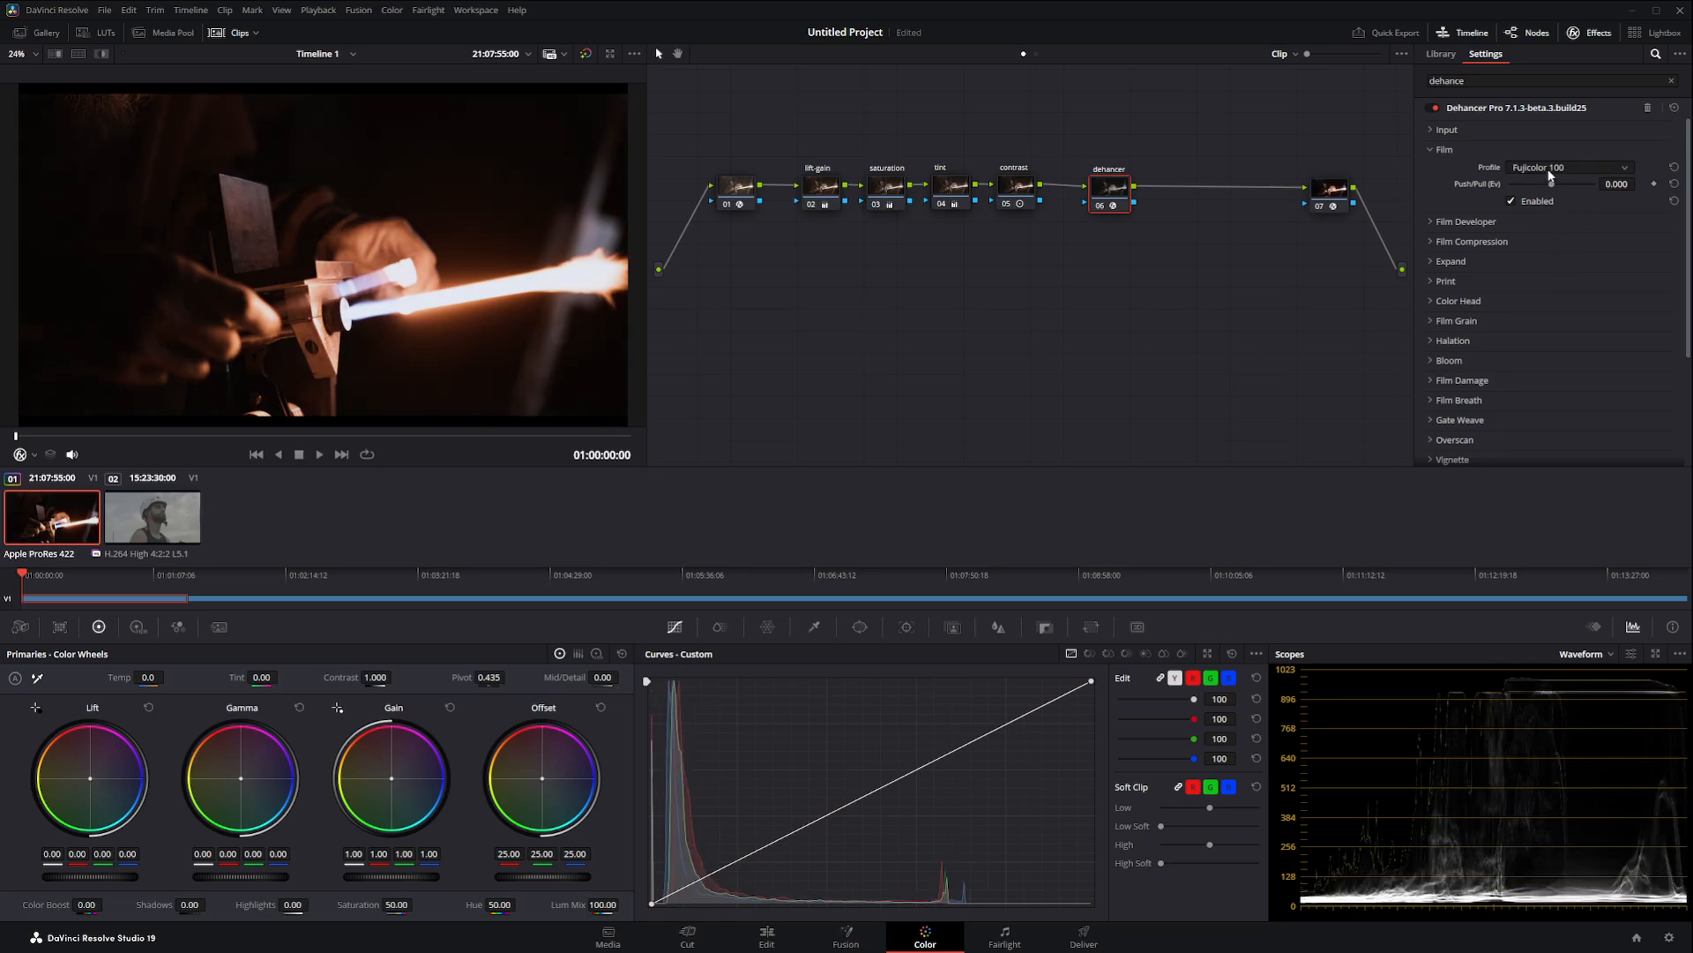
{"action": "left_click", "coordinate": [1549, 205]}
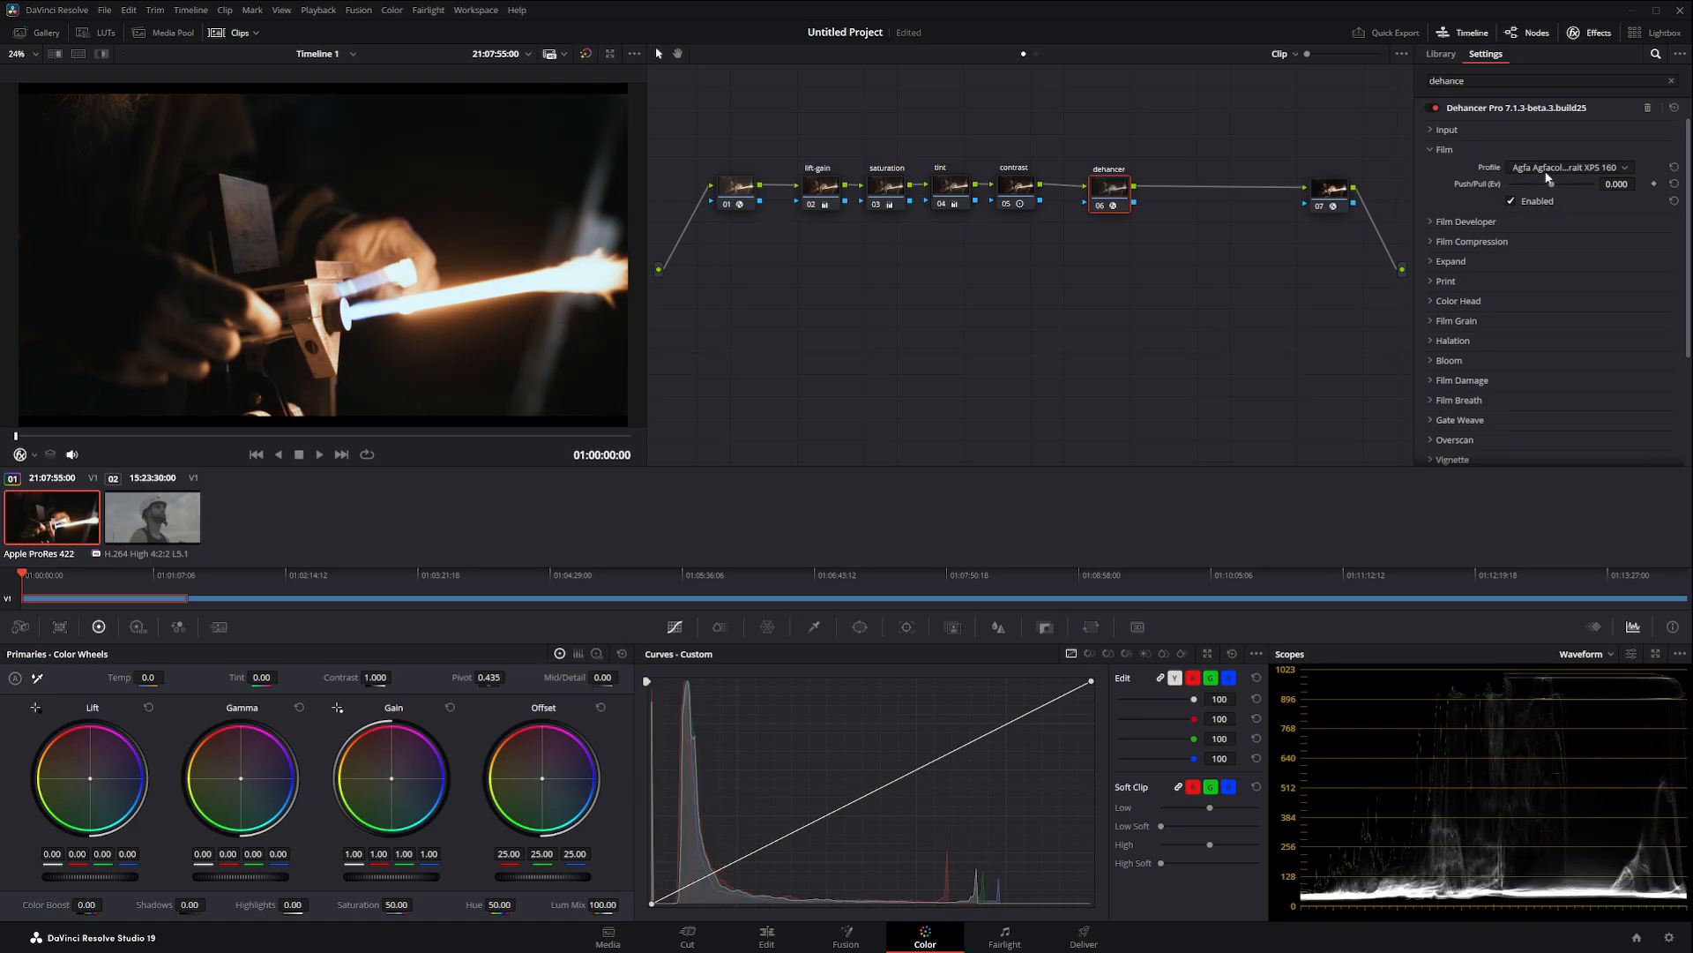
{"action": "left_click", "coordinate": [1557, 247]}
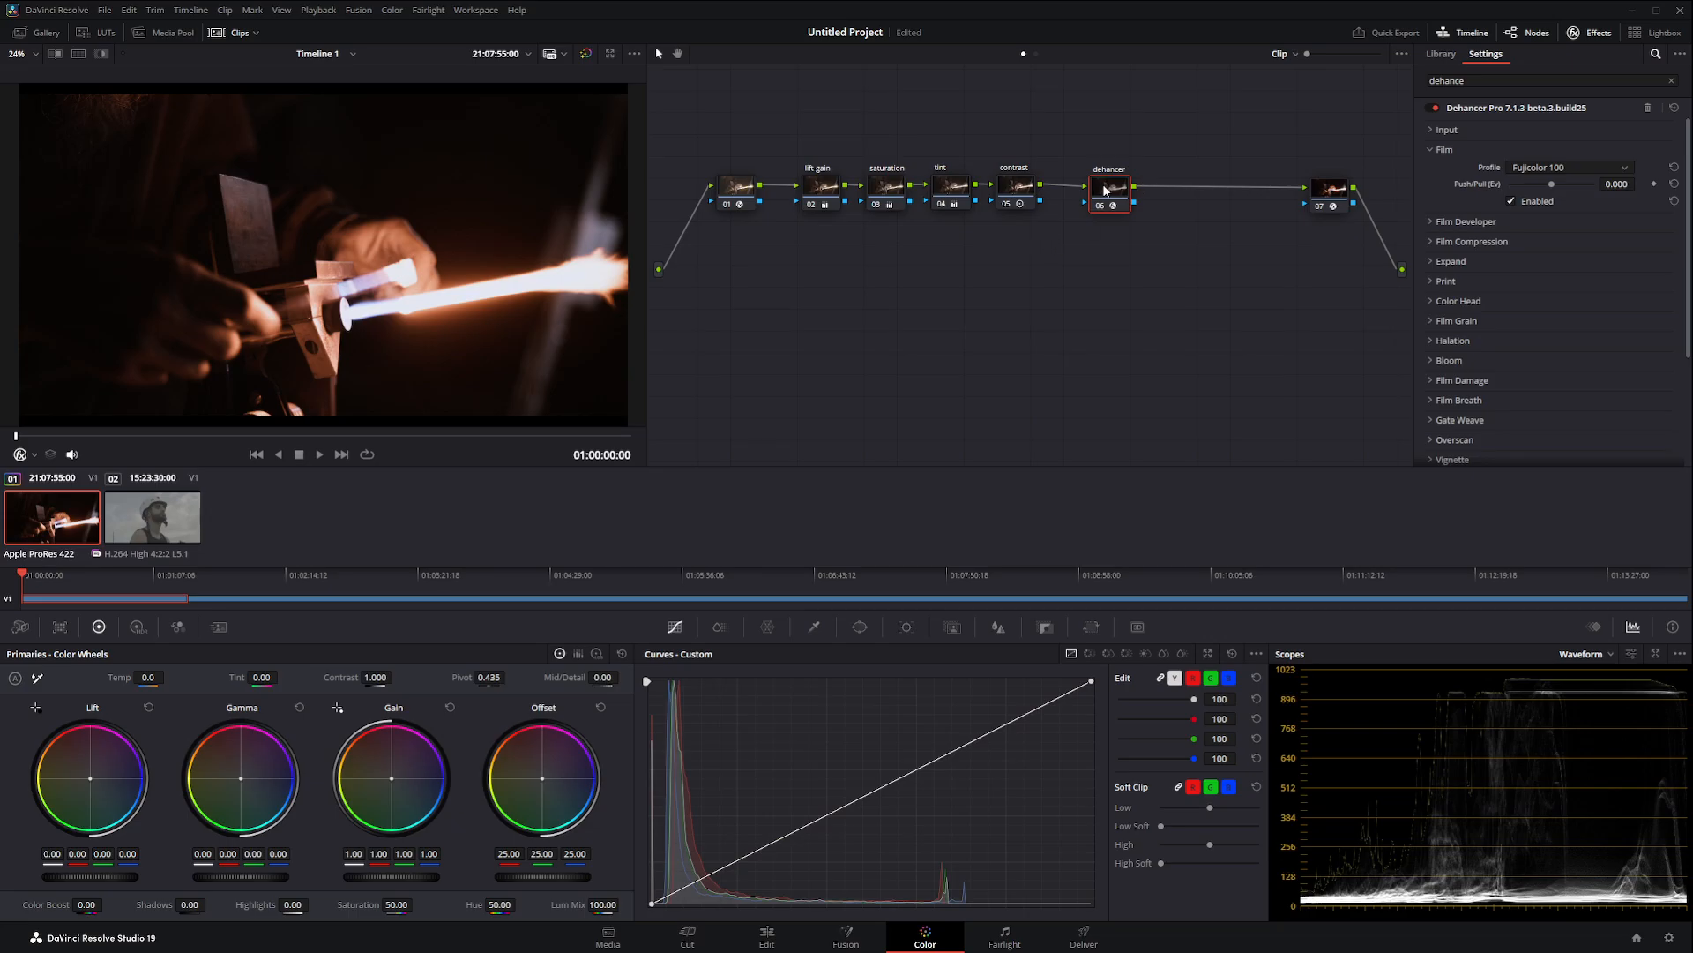
{"action": "left_click_drag", "start_coordinate": [1108, 189], "coordinate": [1101, 188]}
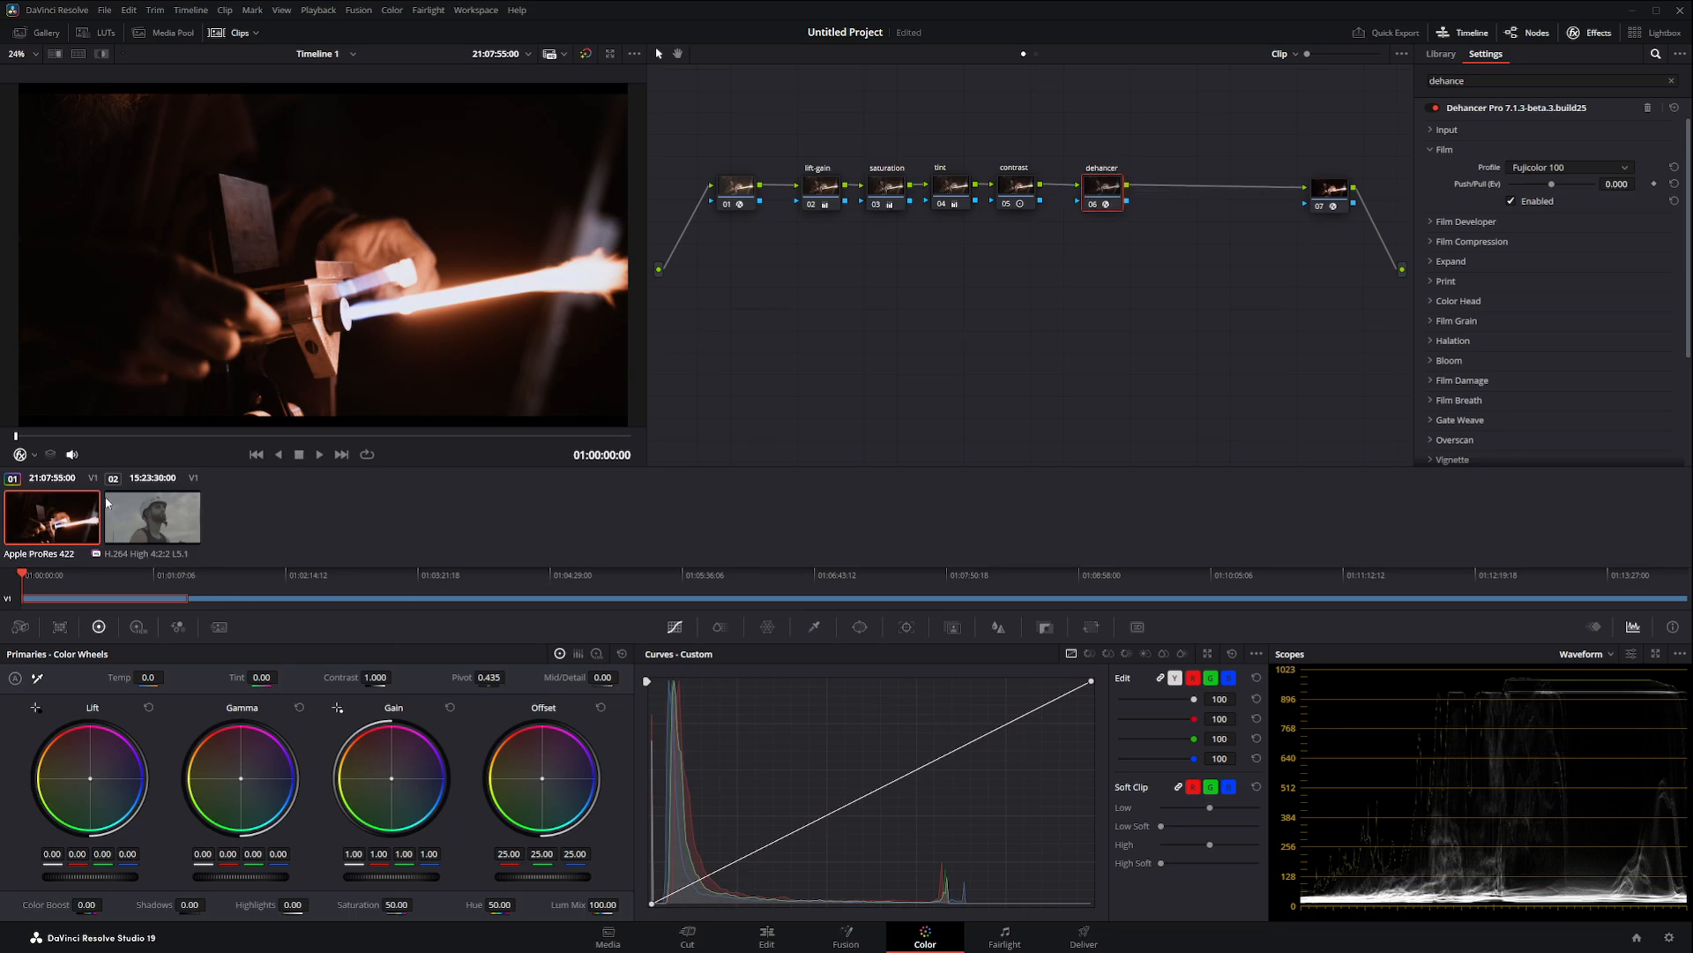
Step: Open the timeline on the Edit page and review the graded torch clip at several points up to 01:01:02:00
{"action": "left_click", "coordinate": [769, 937]}
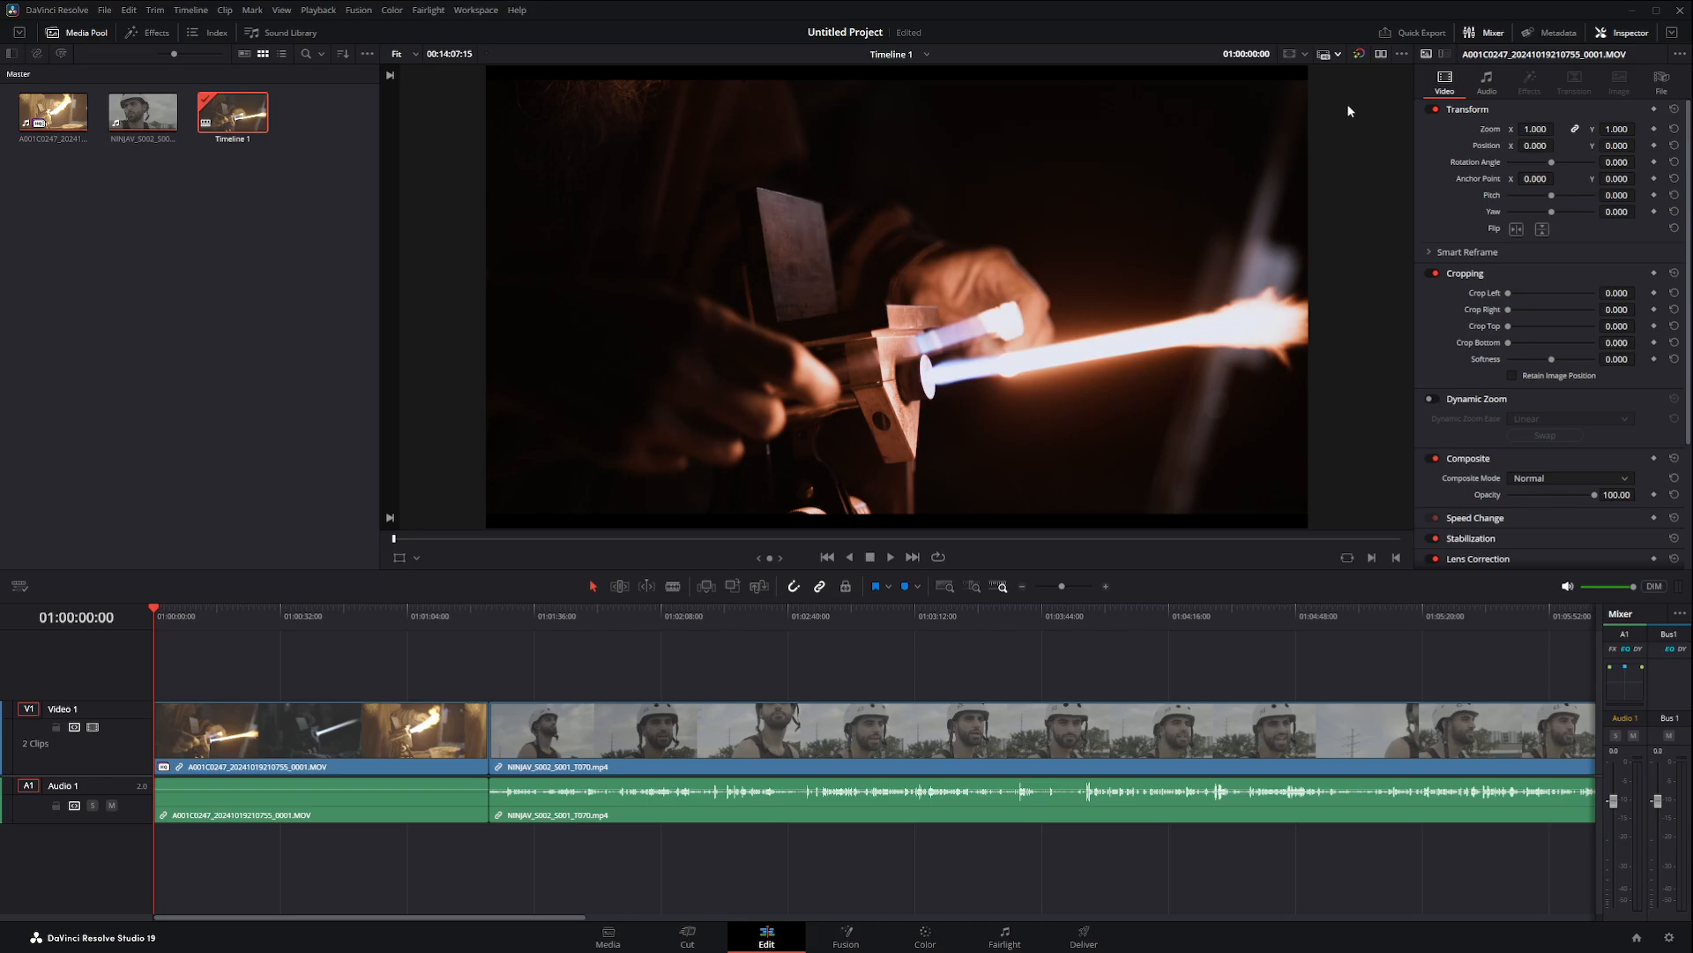
{"action": "left_click", "coordinate": [214, 611]}
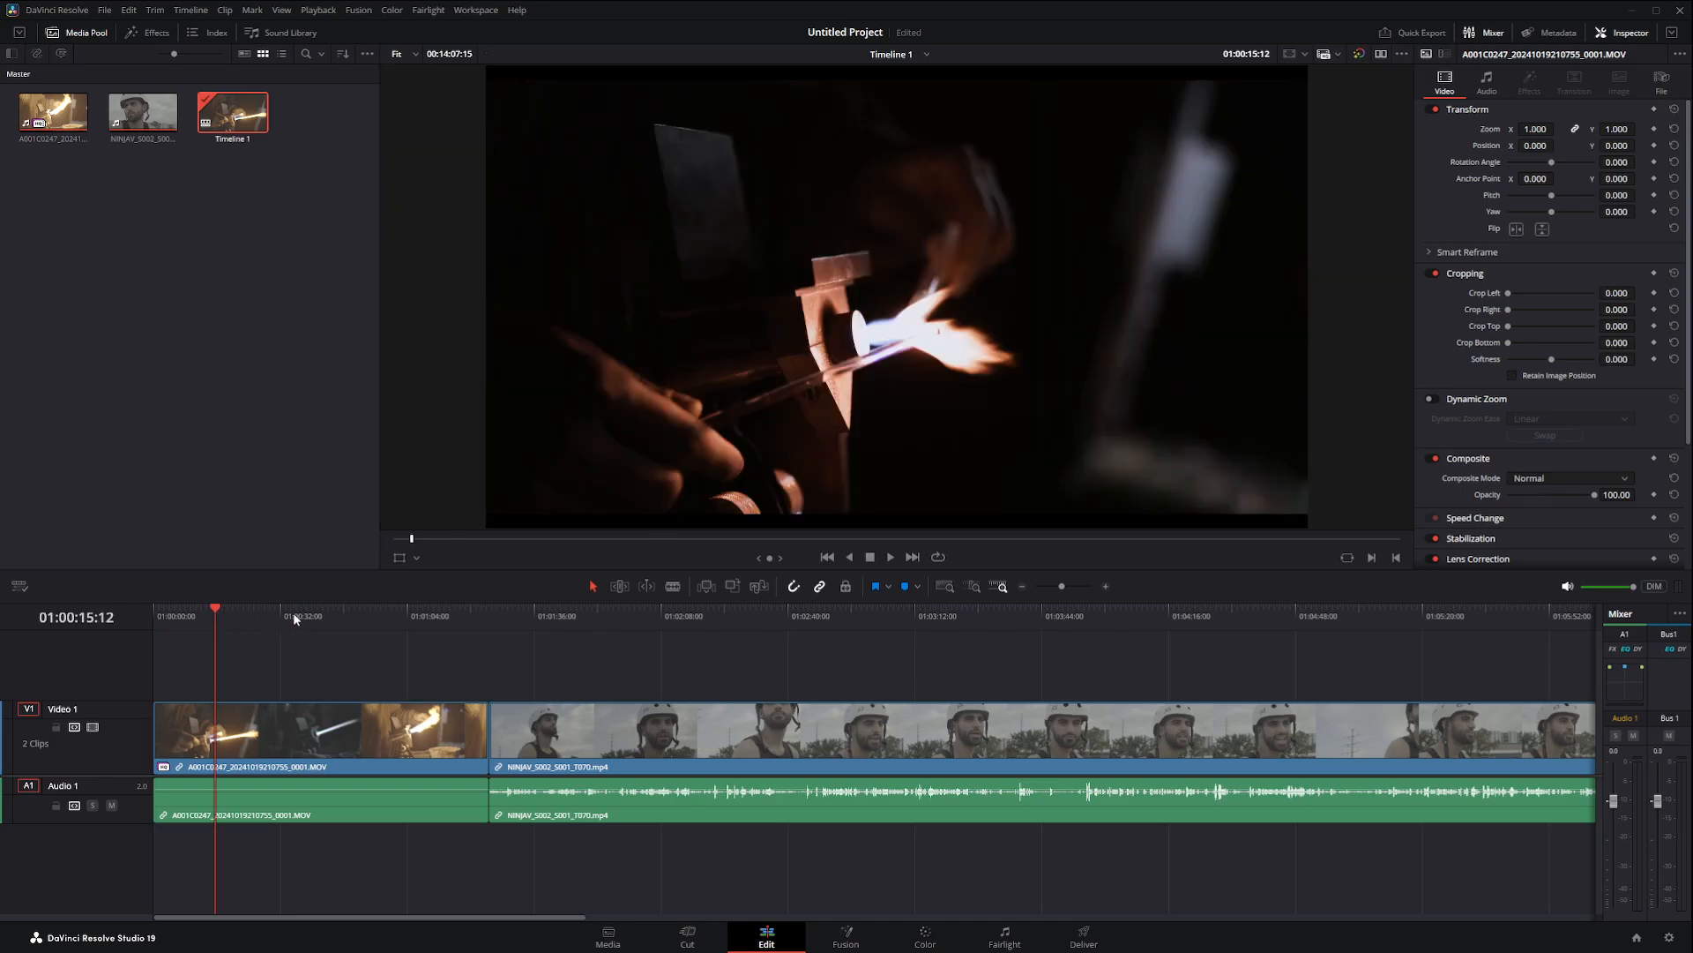
{"action": "left_click", "coordinate": [307, 609]}
{"action": "left_click", "coordinate": [347, 607]}
{"action": "left_click", "coordinate": [360, 605]}
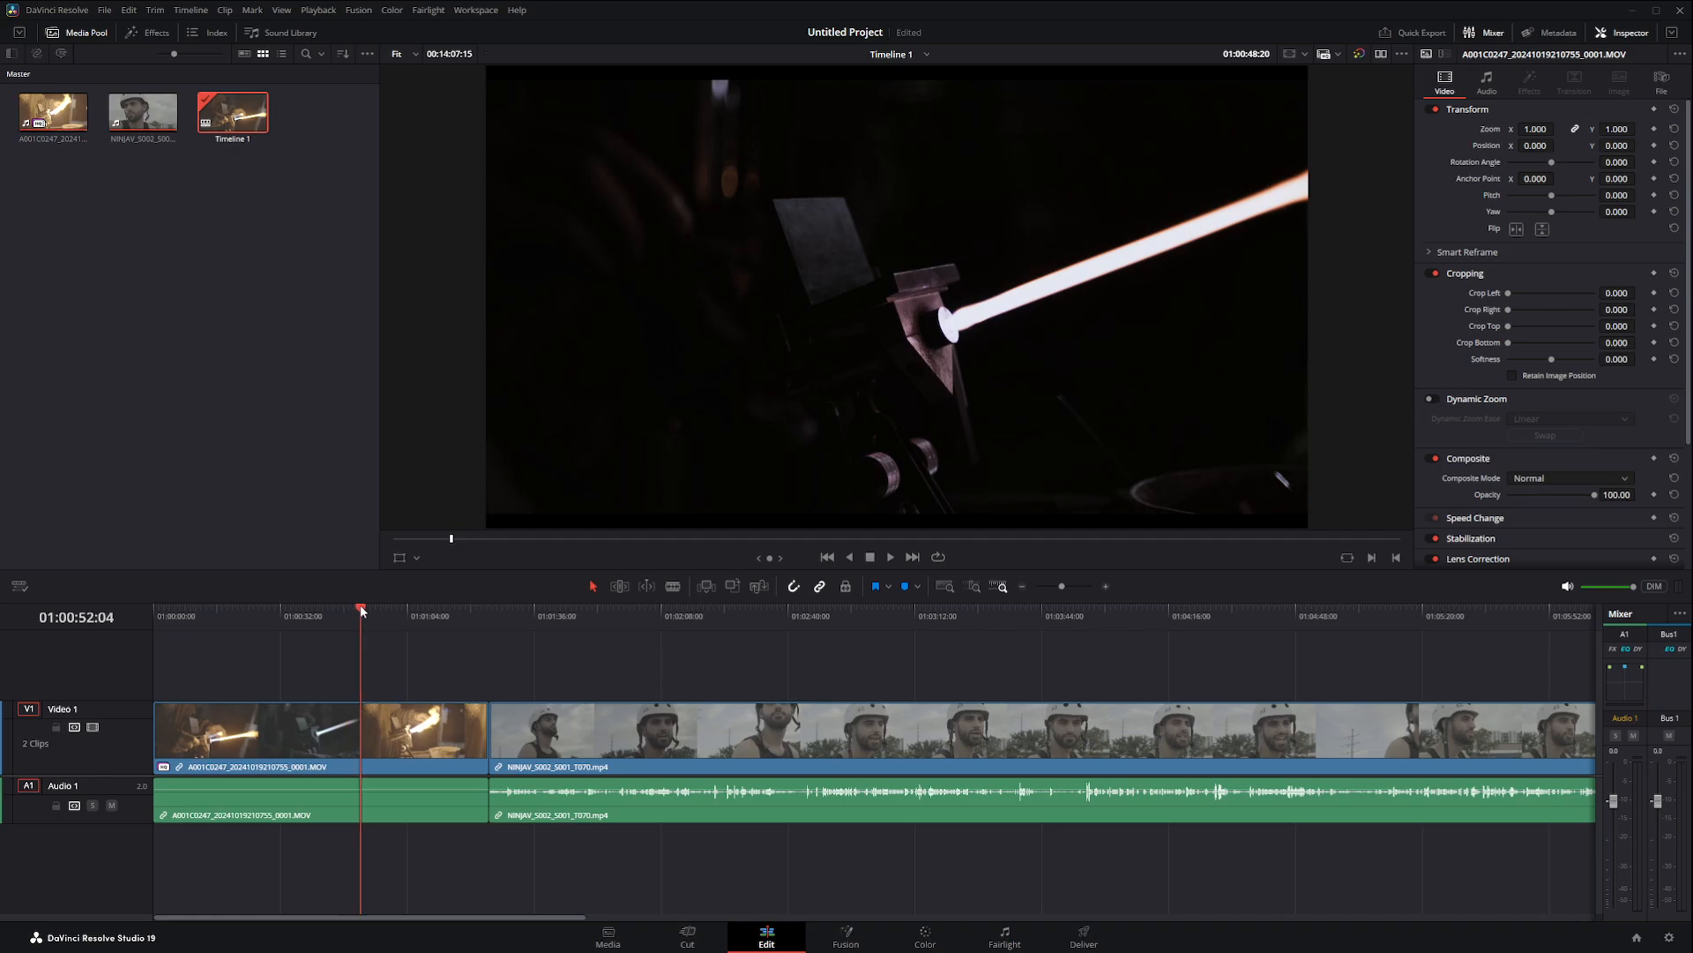
{"action": "left_click", "coordinate": [379, 609]}
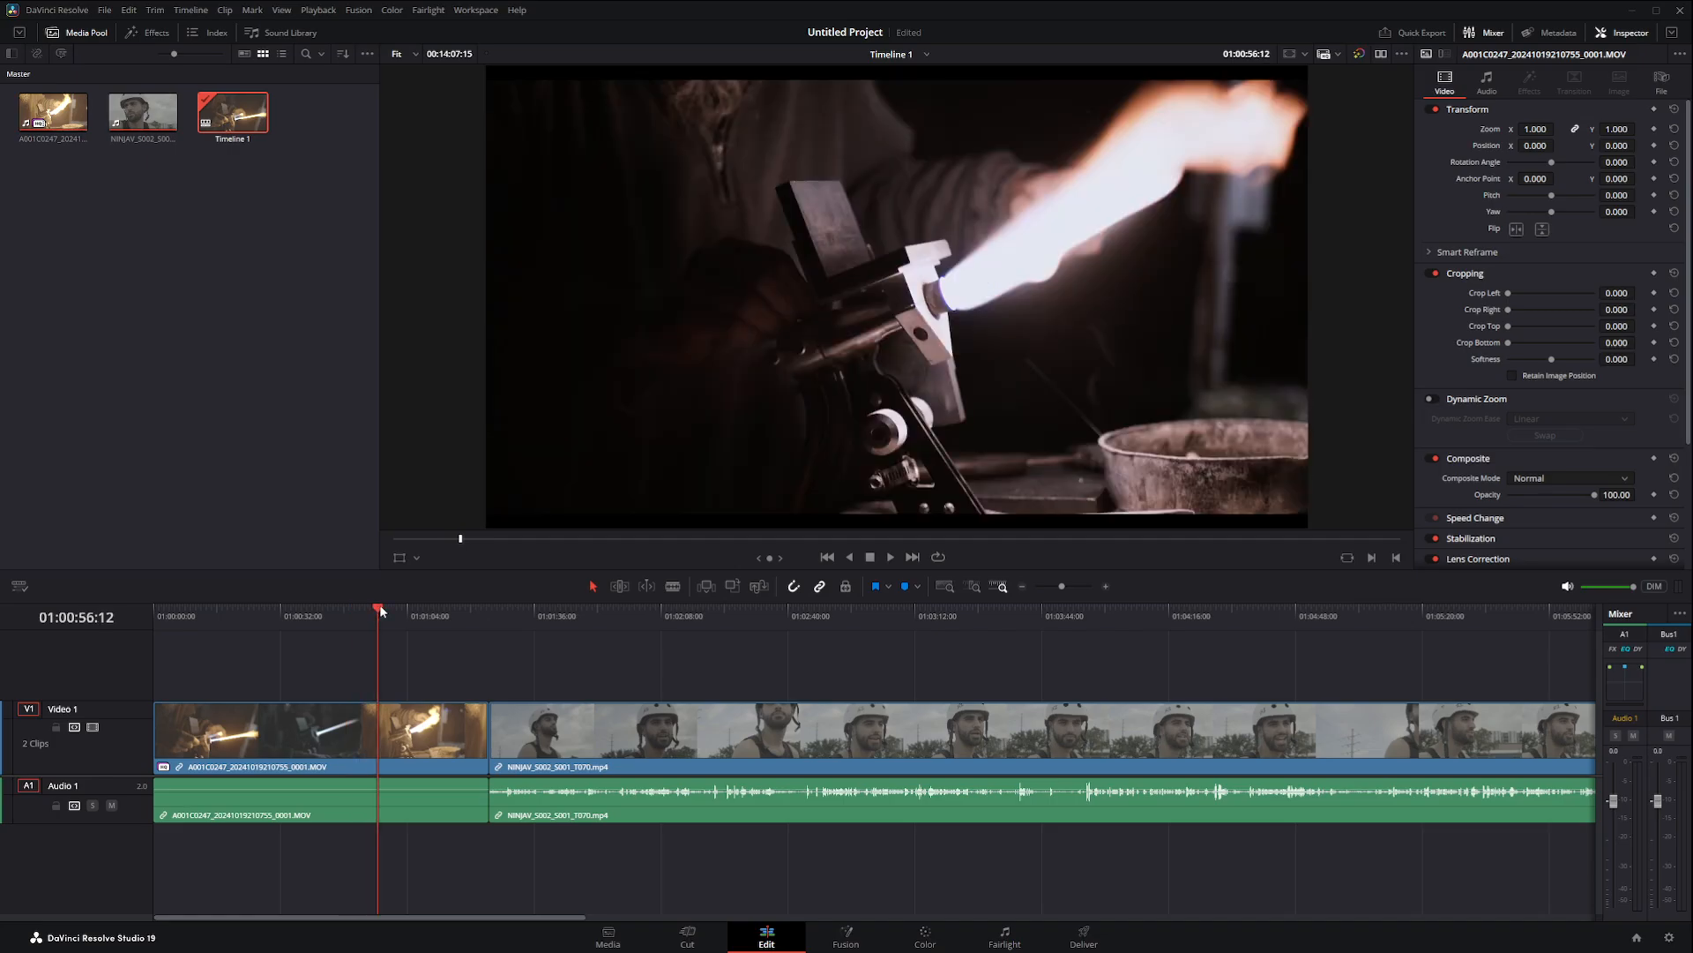
{"action": "left_click", "coordinate": [383, 609]}
{"action": "left_click_drag", "start_coordinate": [394, 610], "coordinate": [400, 610]}
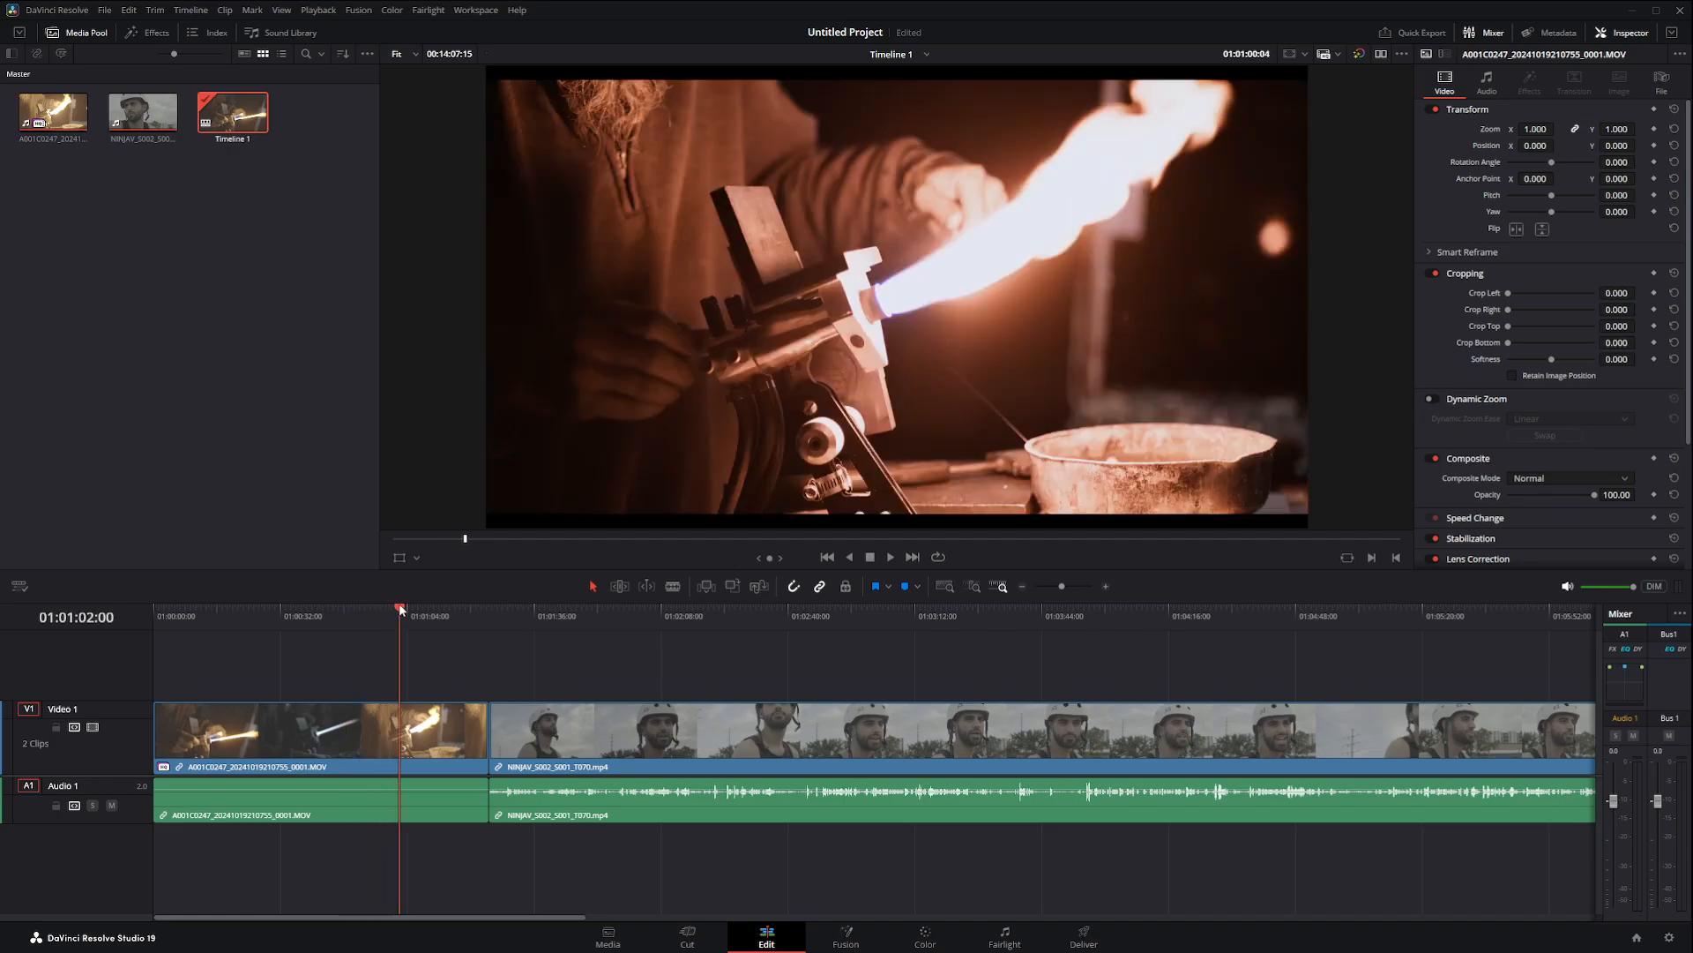
Step: Play the torch clip with color grades bypassed, and re-enable the grades to play it again for comparison
{"action": "left_click", "coordinate": [1354, 54]}
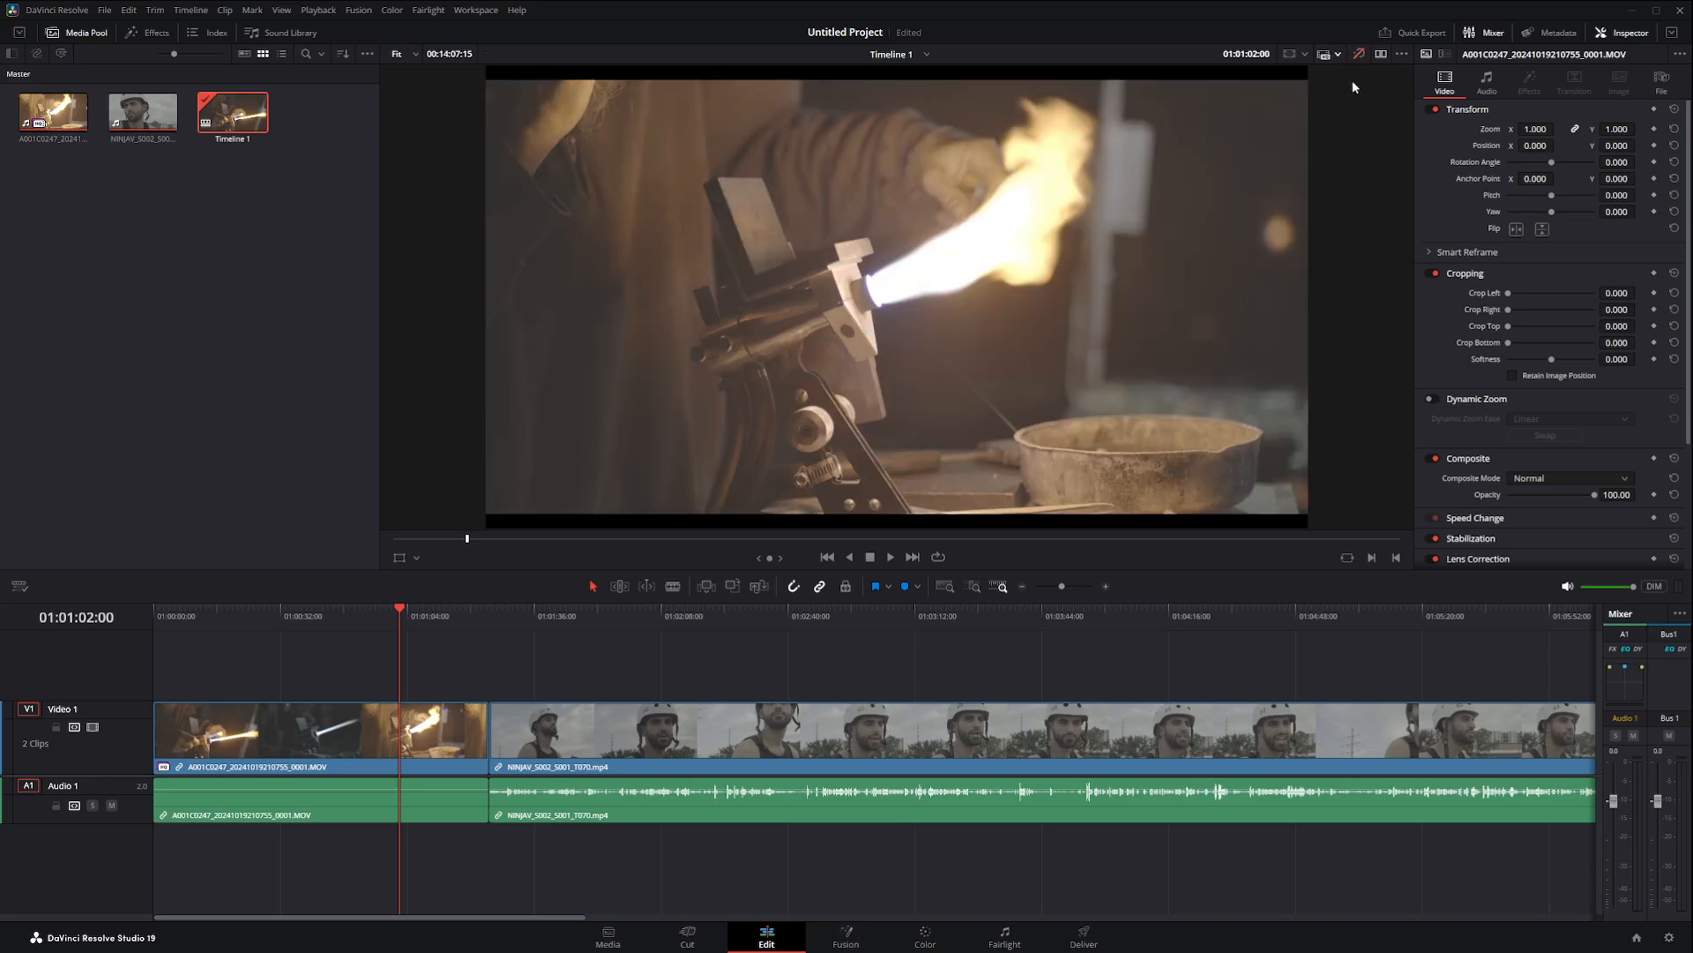
{"action": "left_click", "coordinate": [889, 556]}
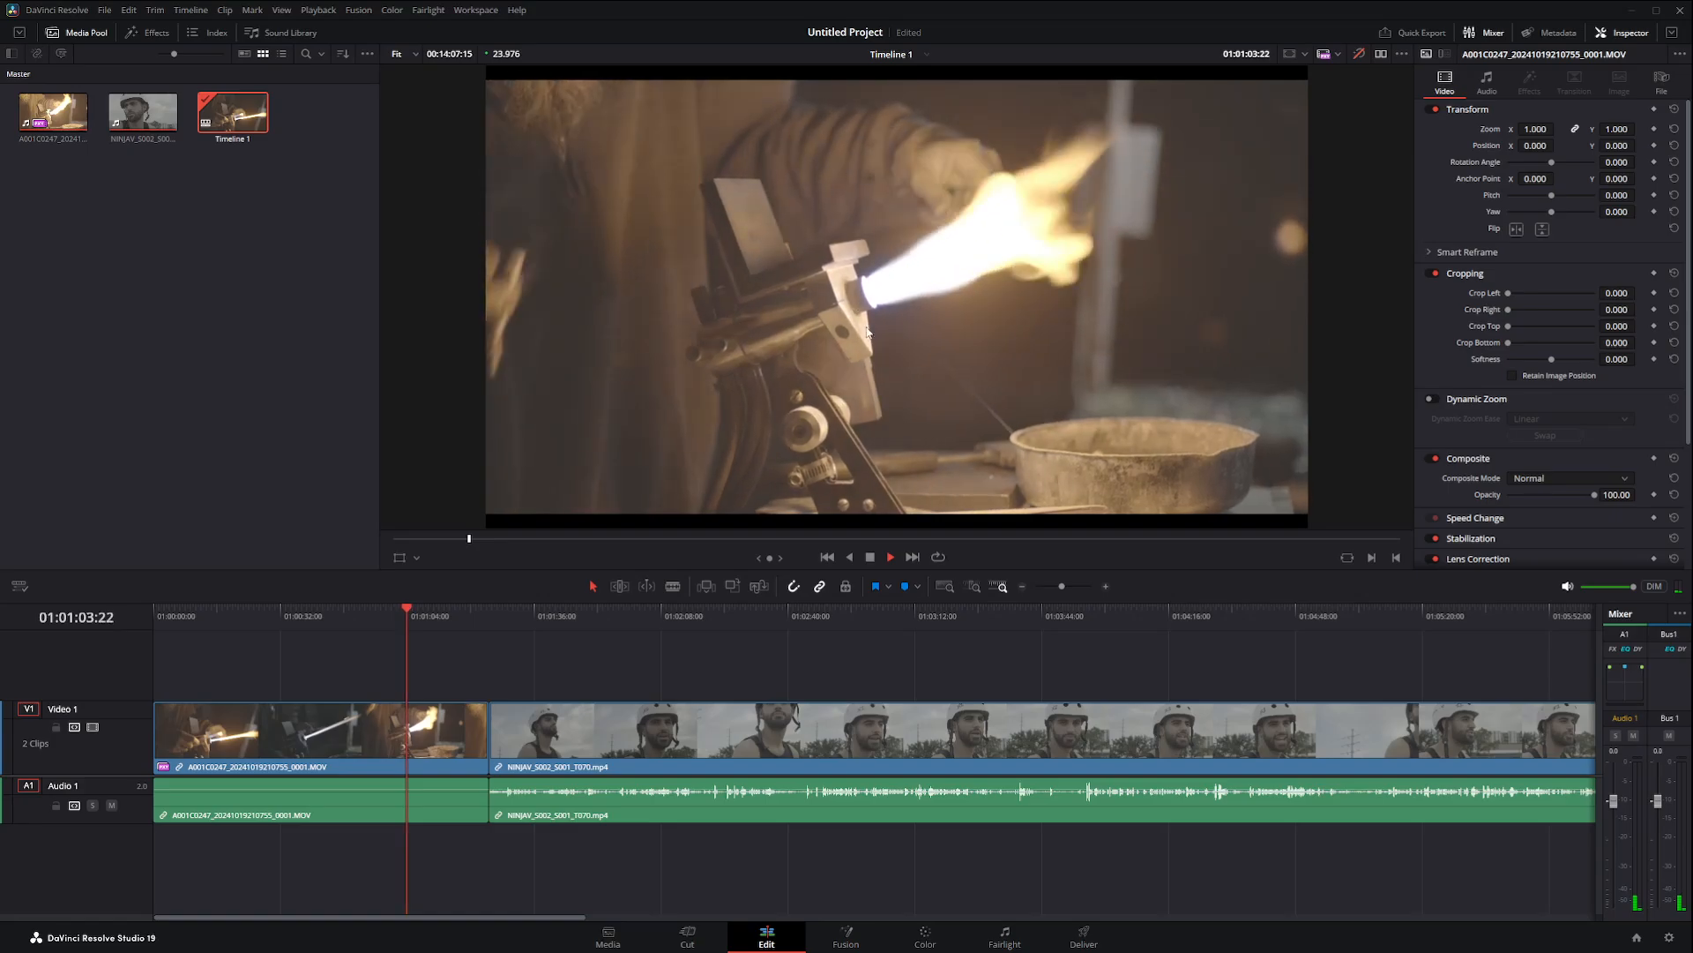
{"action": "key", "text": "space"}
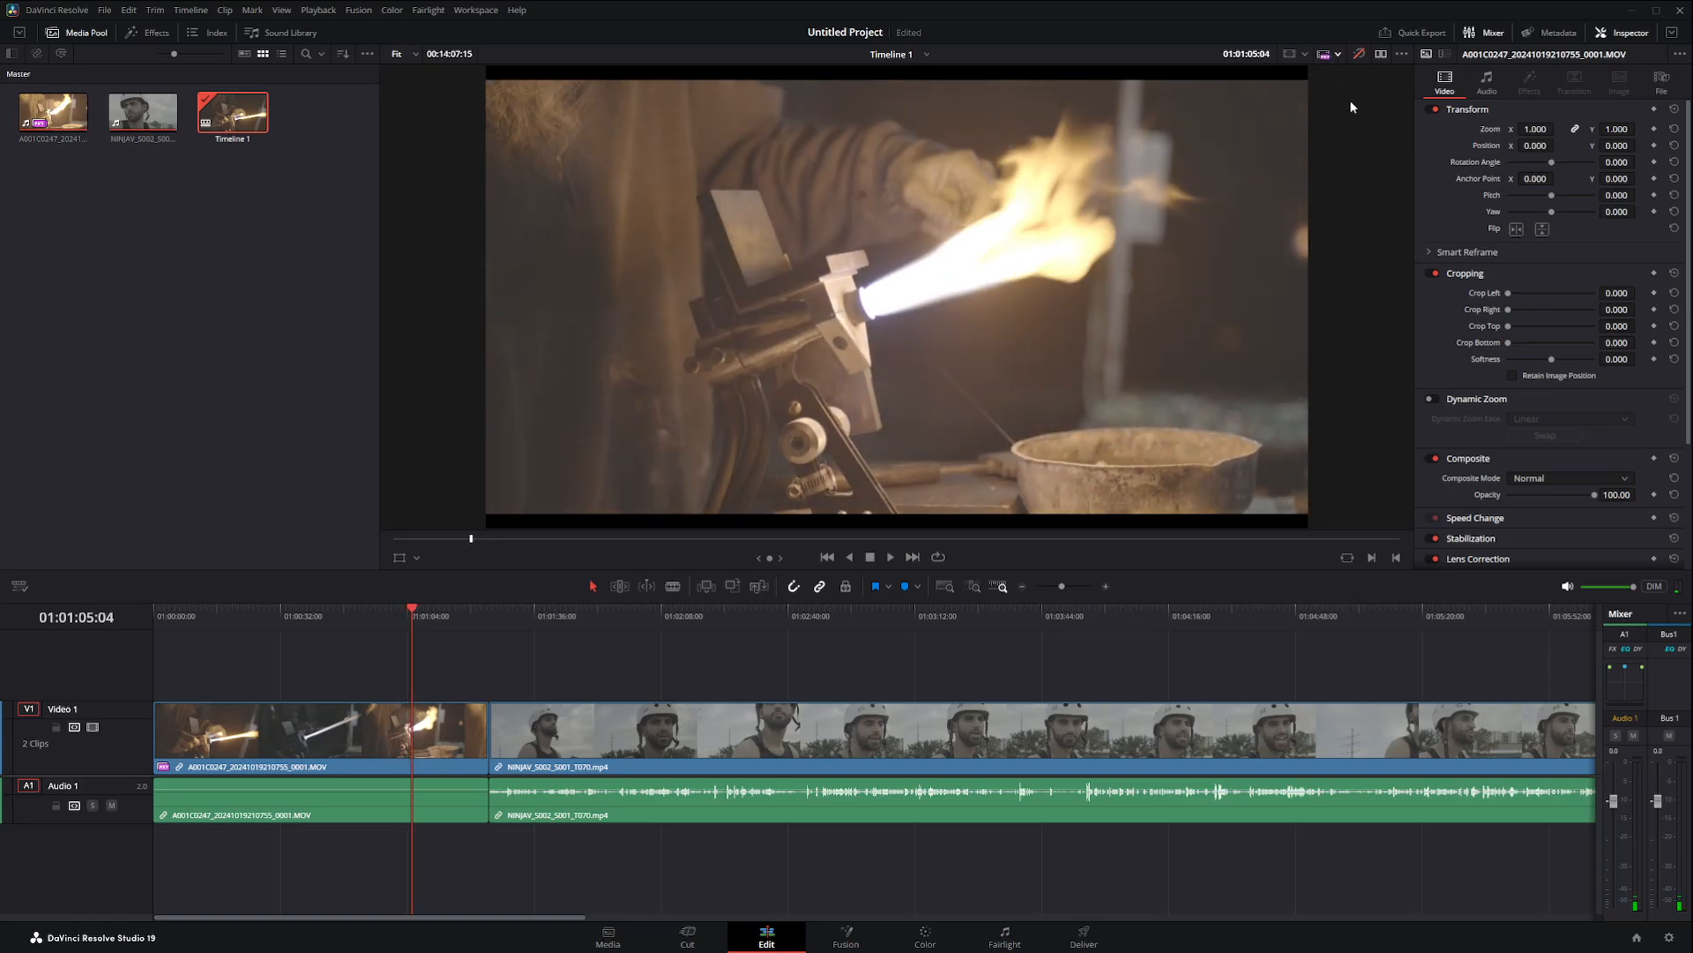
{"action": "left_click", "coordinate": [1357, 55]}
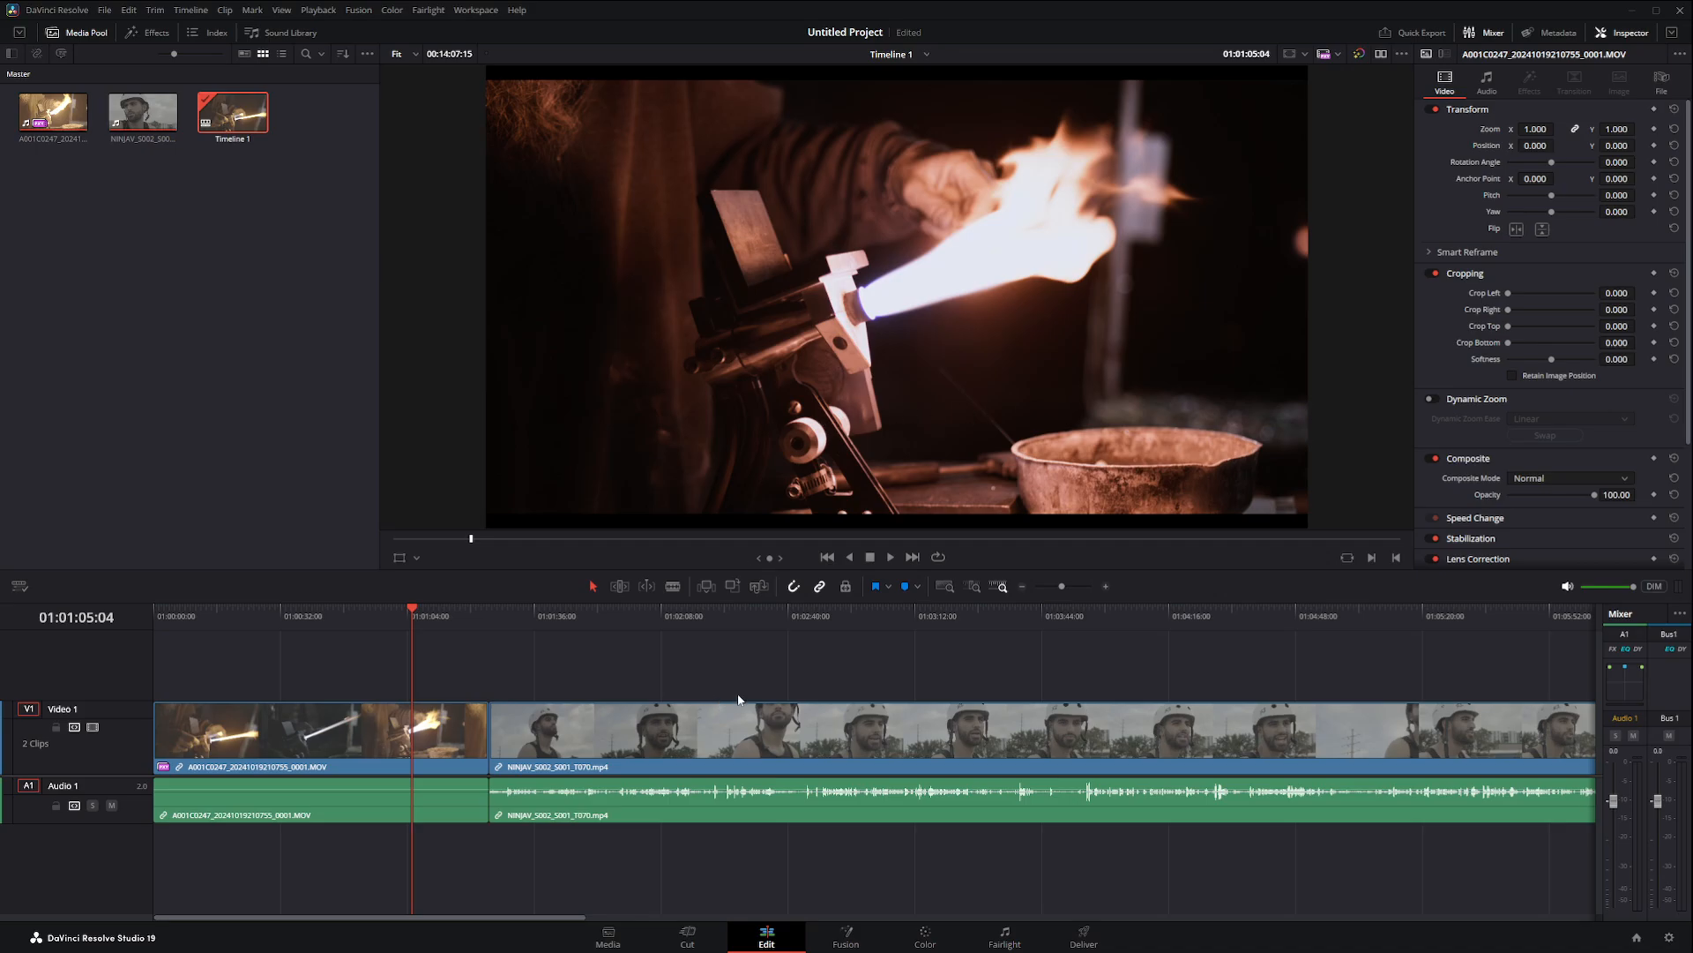
{"action": "left_click", "coordinate": [891, 556]}
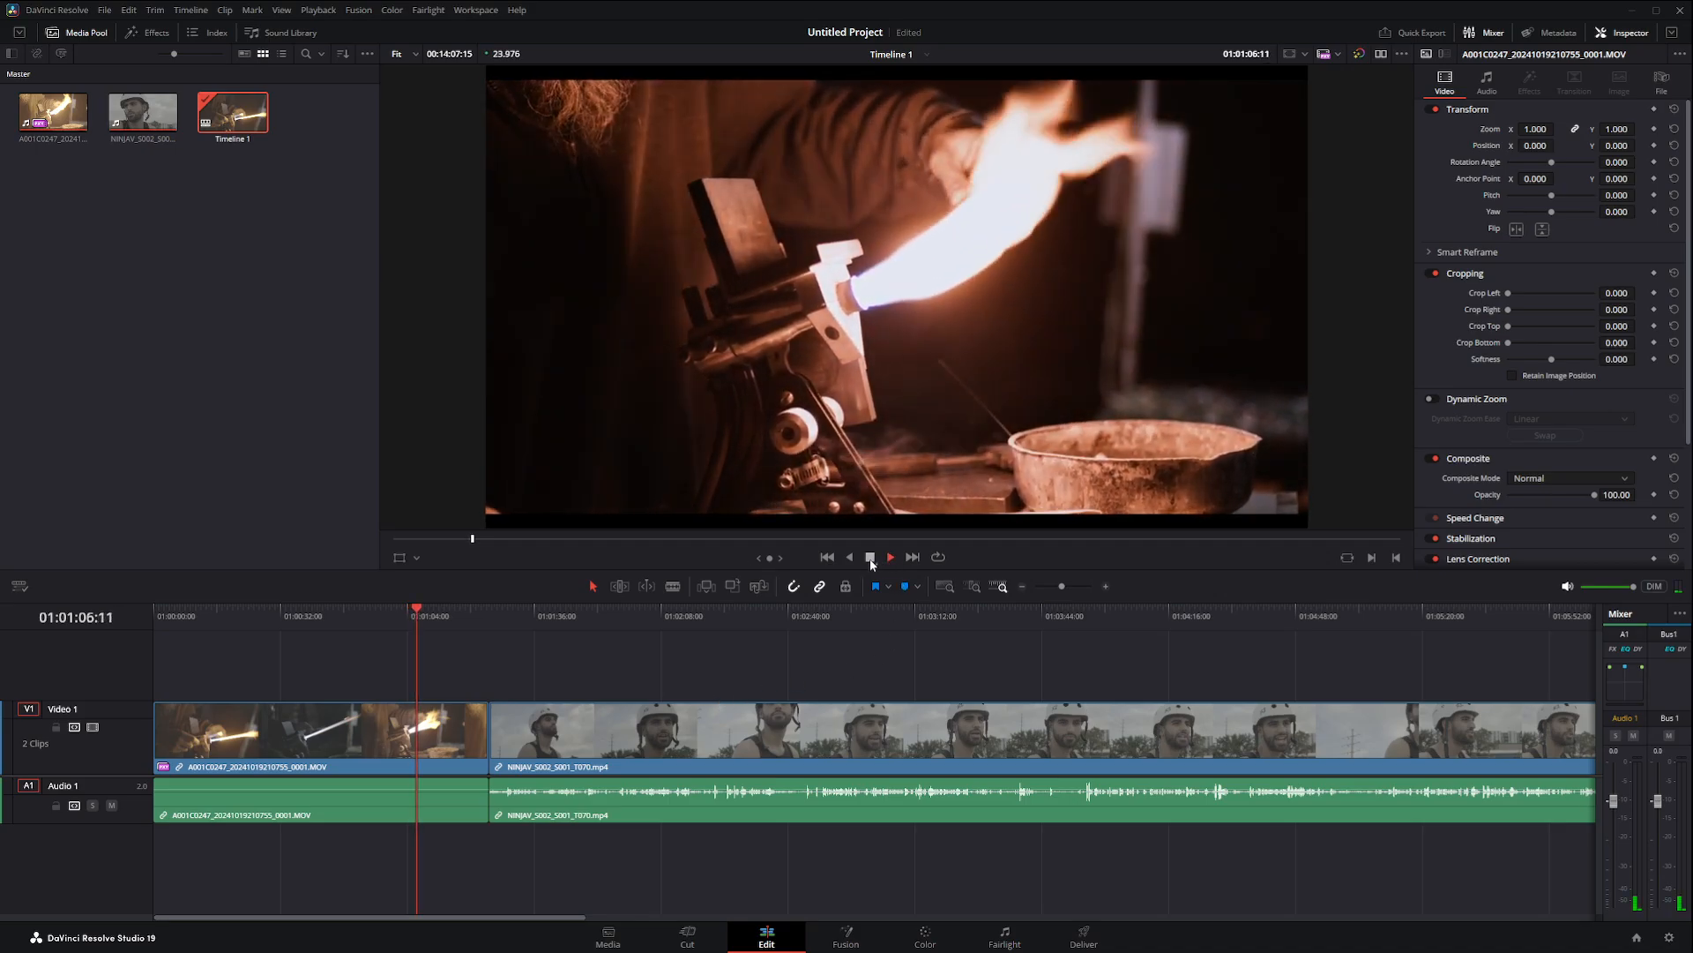
{"action": "left_click", "coordinate": [870, 558]}
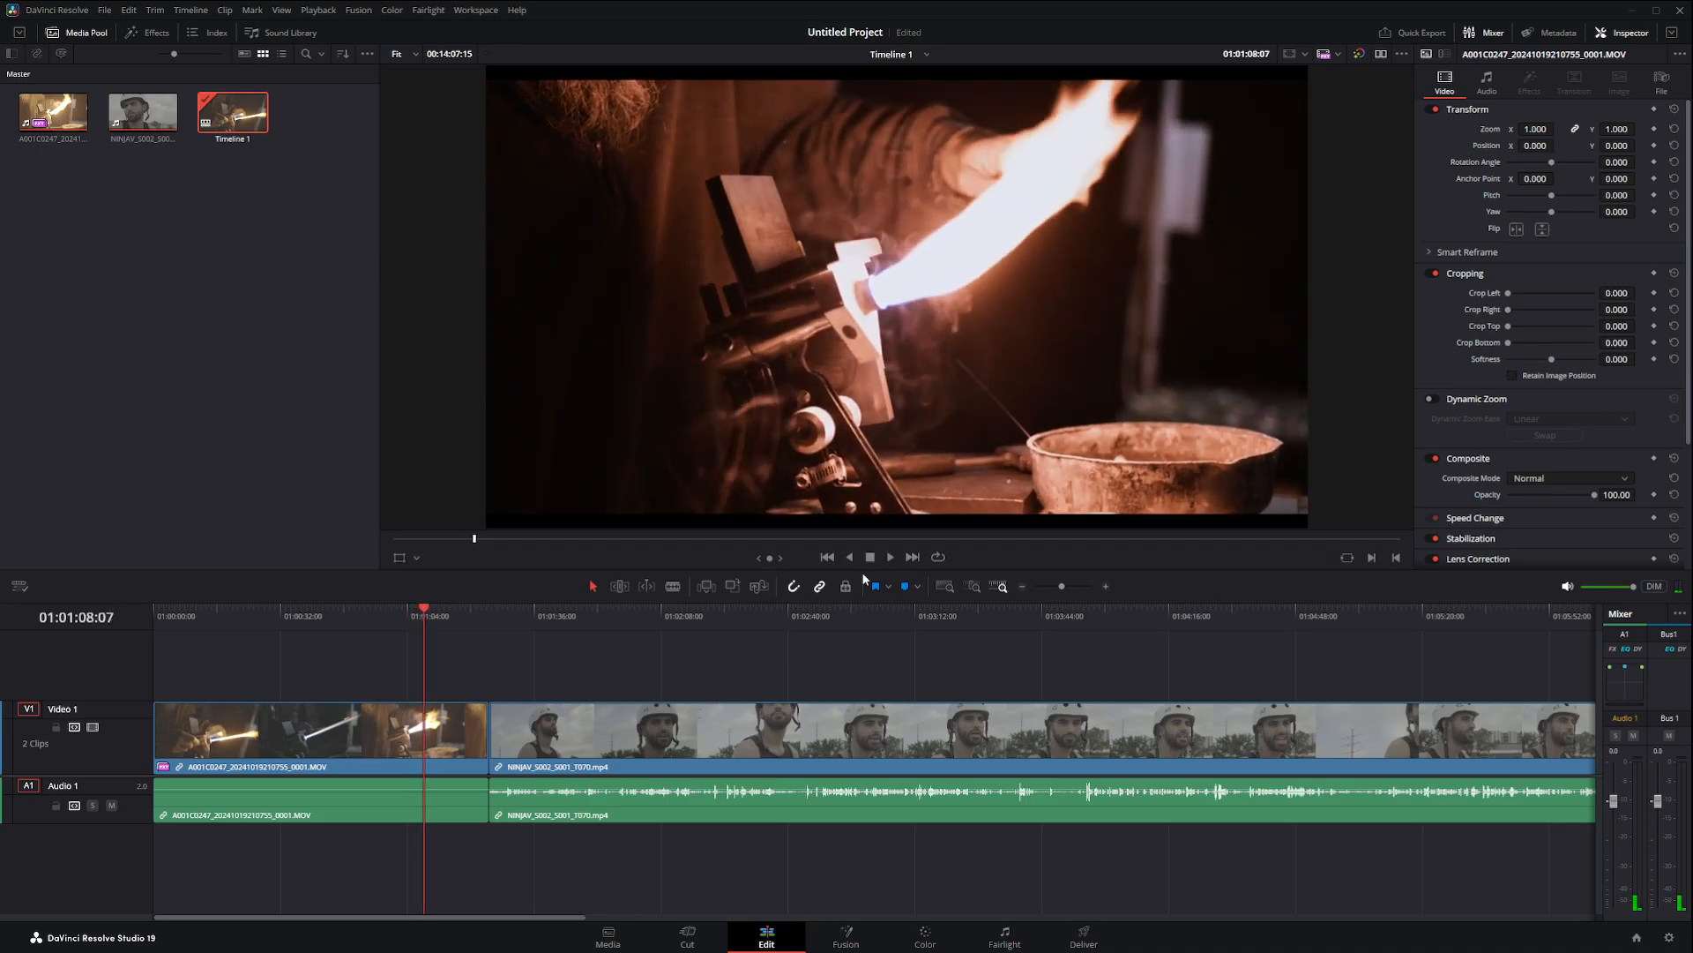
{"action": "left_click", "coordinate": [387, 615]}
{"action": "key", "text": "space"}
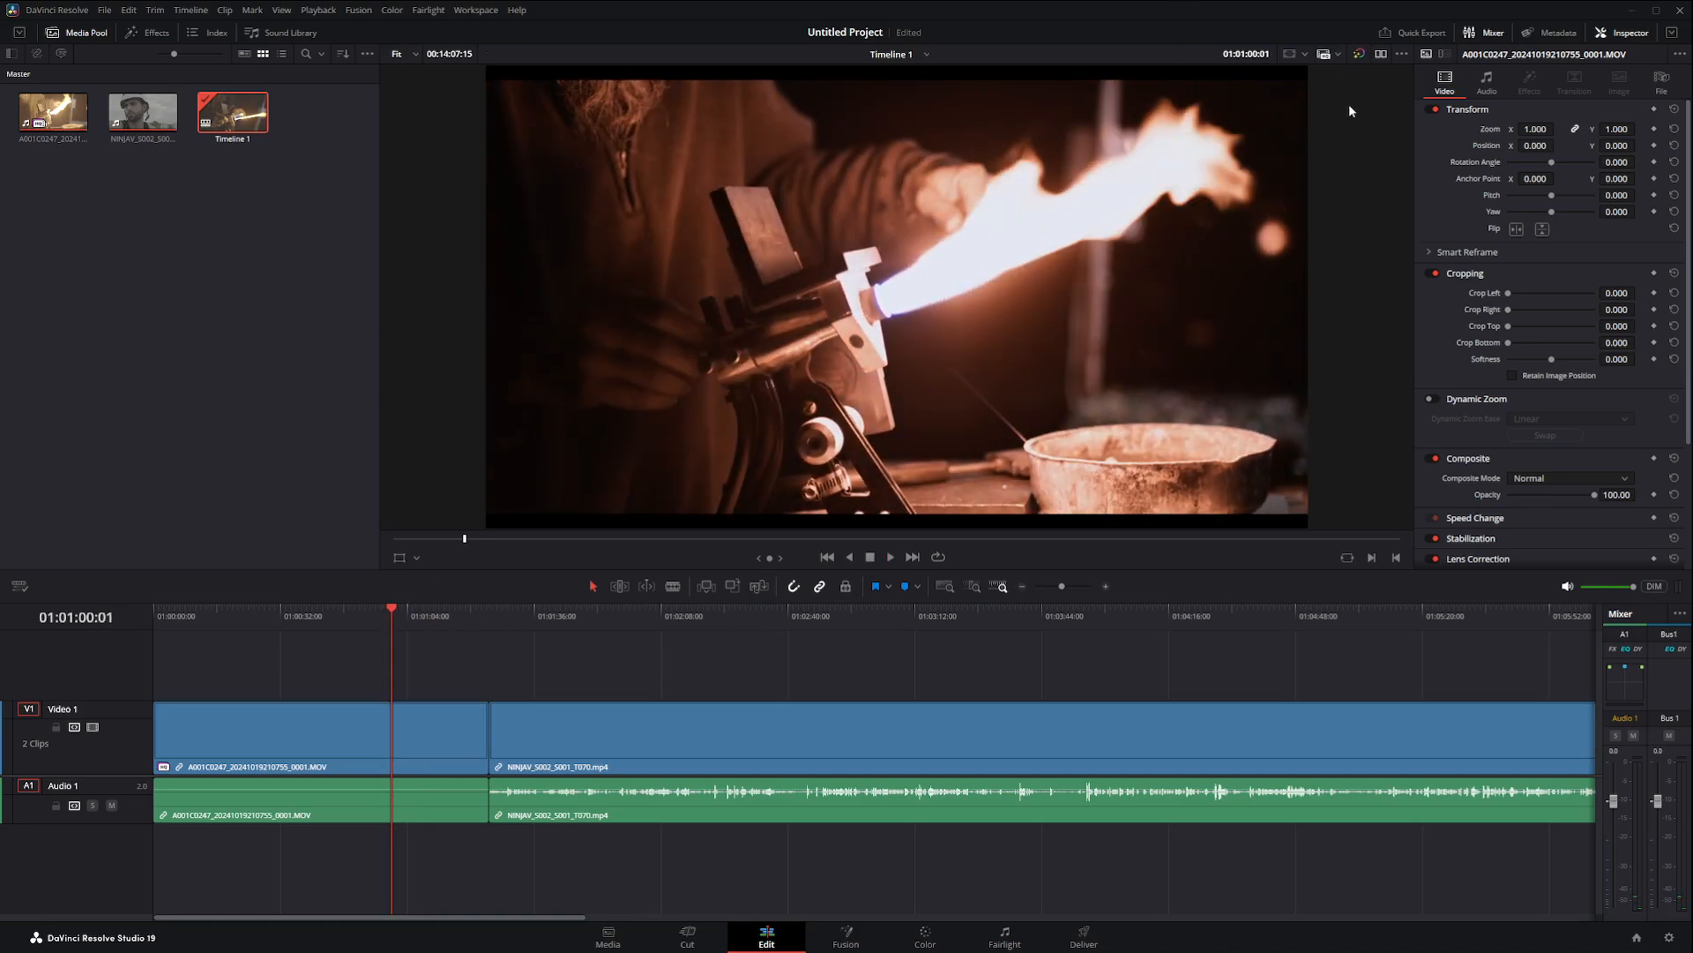
Step: Play the graded torch clip briefly from 01:01:00:01 on the Edit page
{"action": "left_click", "coordinate": [890, 556]}
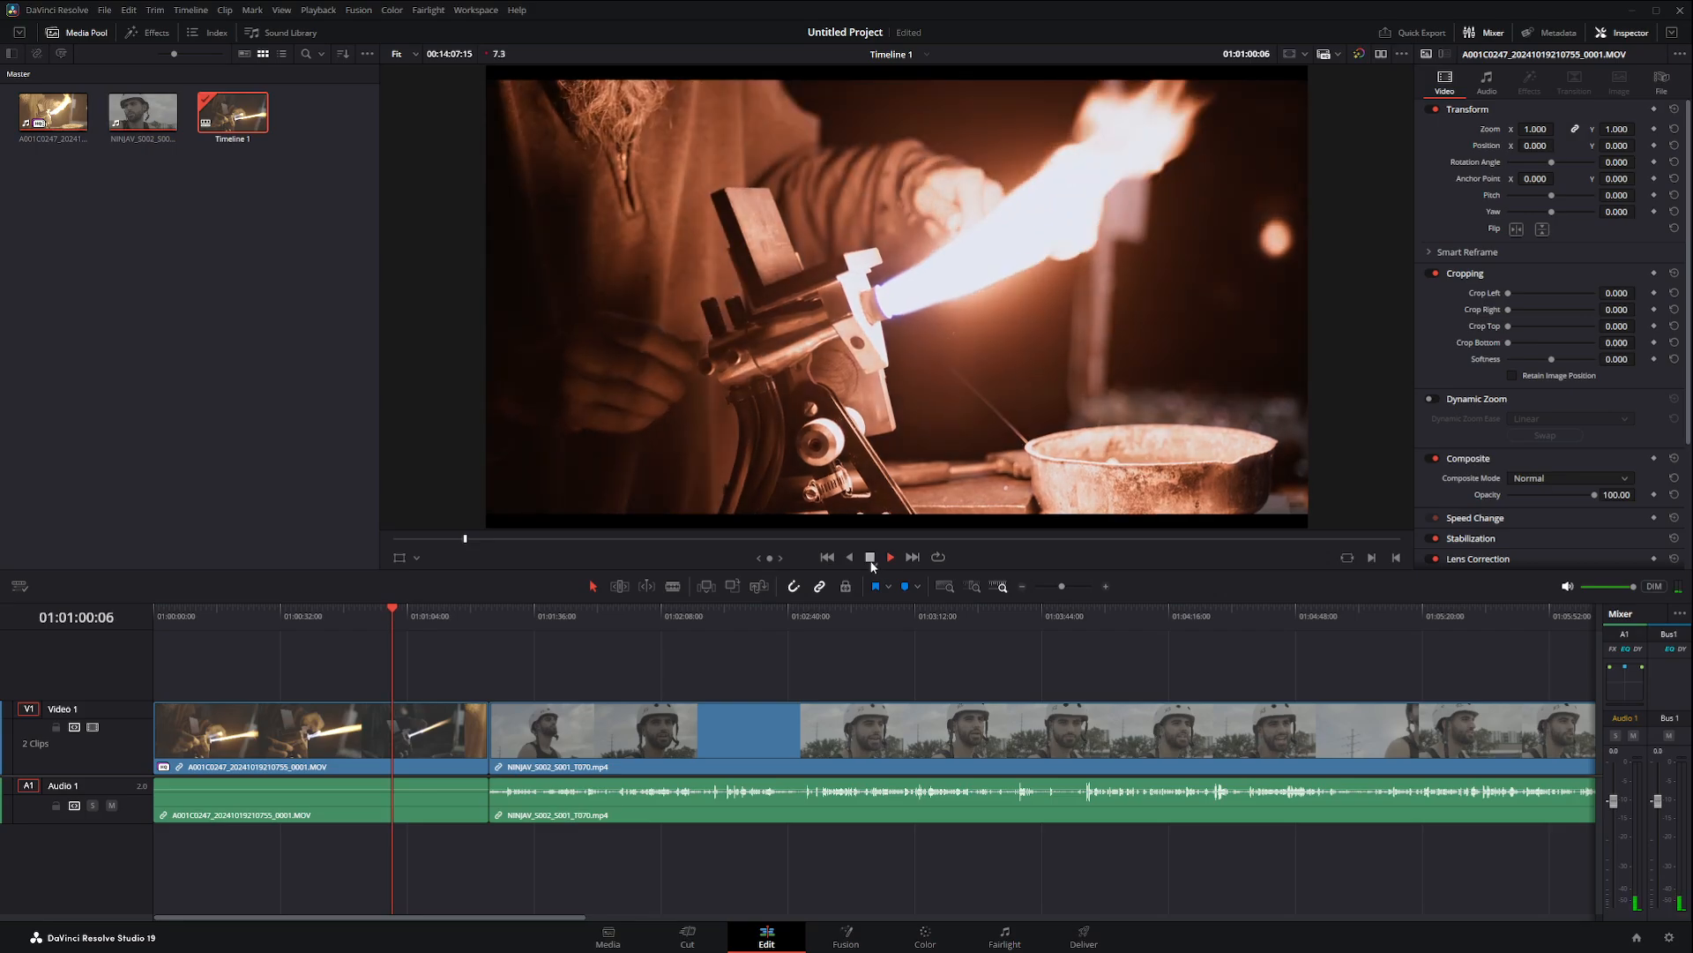
{"action": "left_click", "coordinate": [869, 556]}
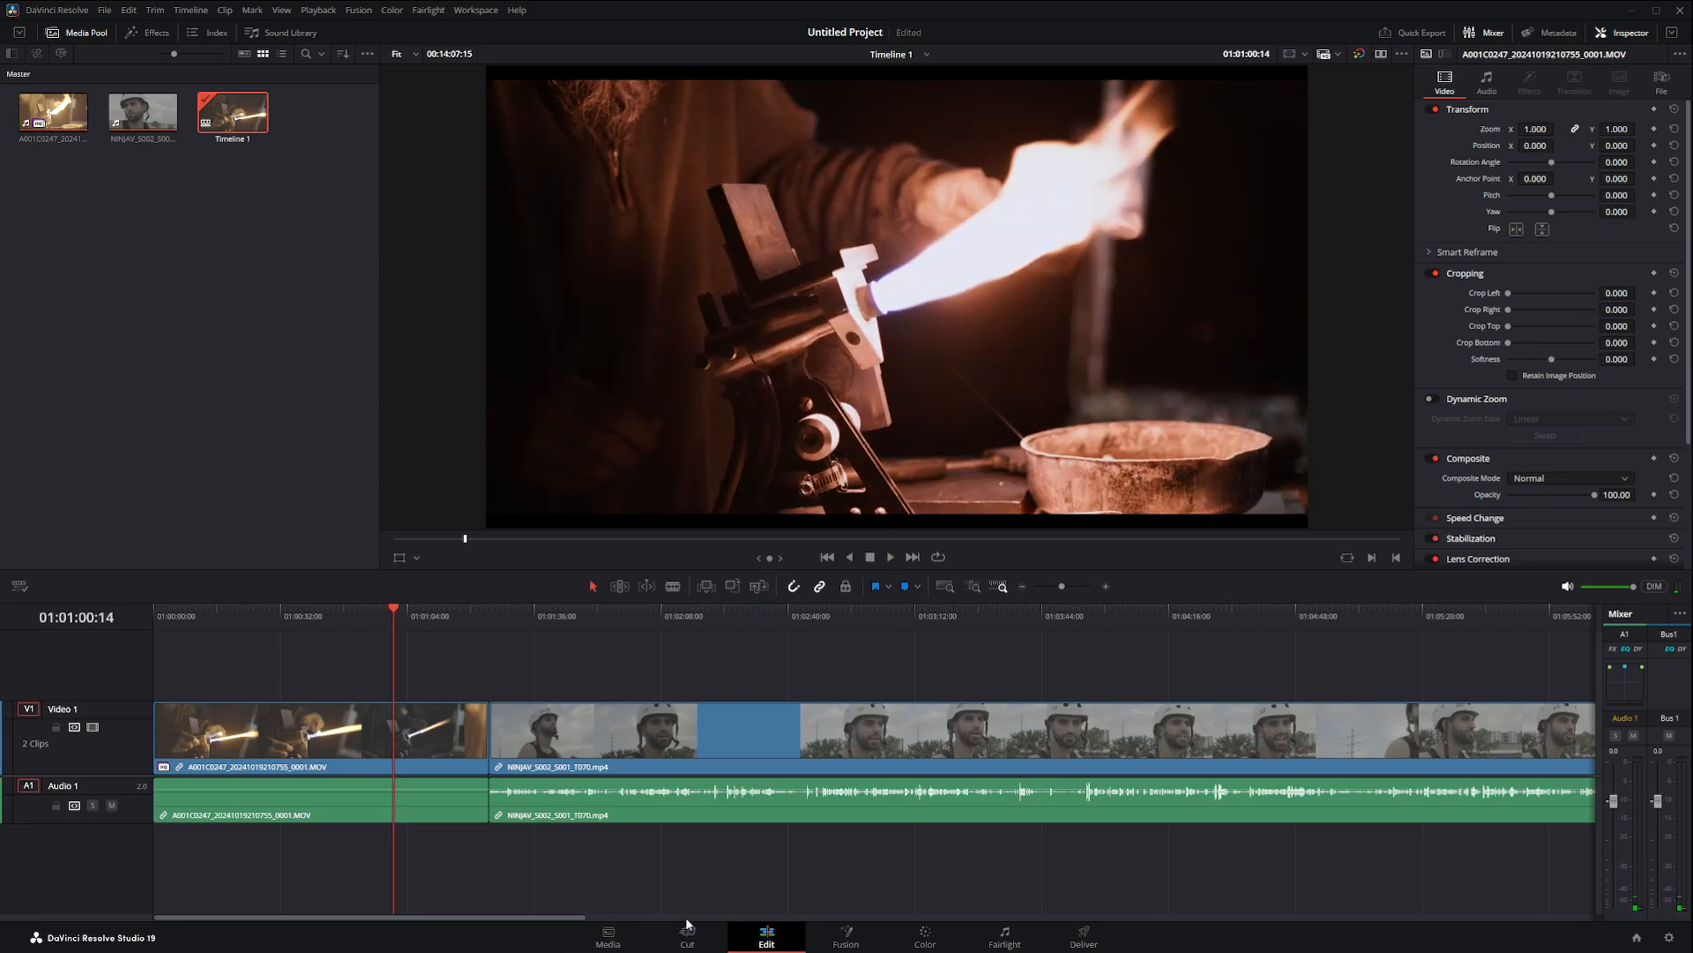
Step: Open the helmet clip on the Color page and add a second serial node, spacing the two nodes far apart
{"action": "left_click", "coordinate": [925, 935]}
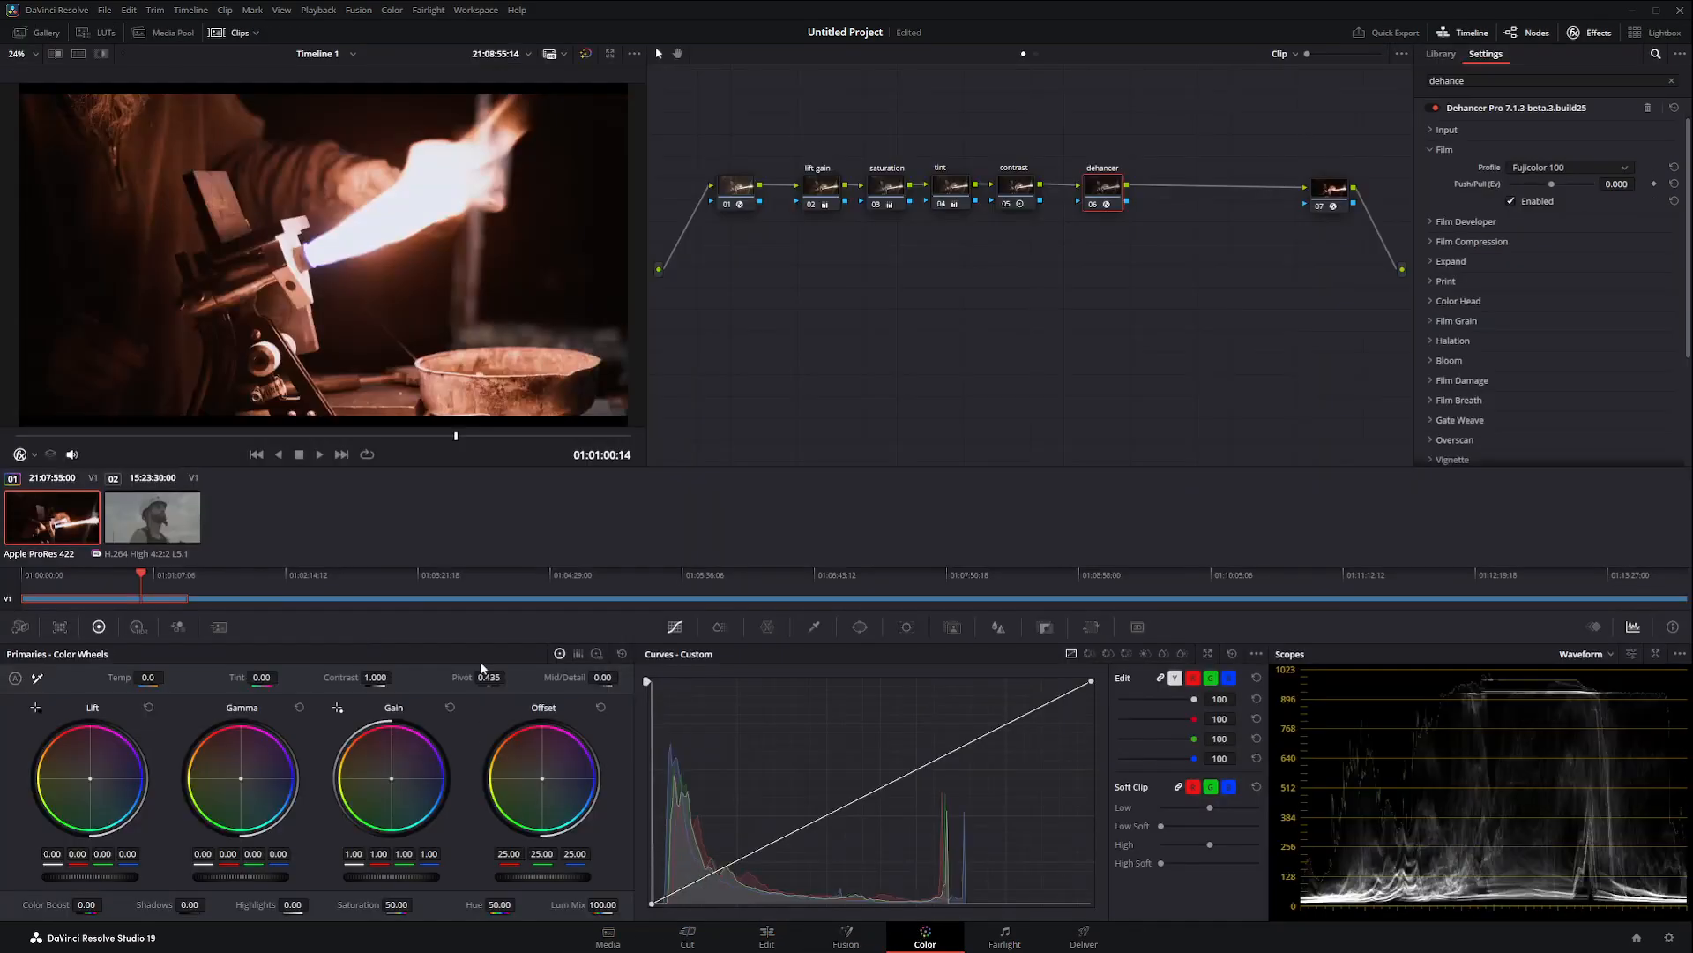
{"action": "left_click", "coordinate": [187, 540]}
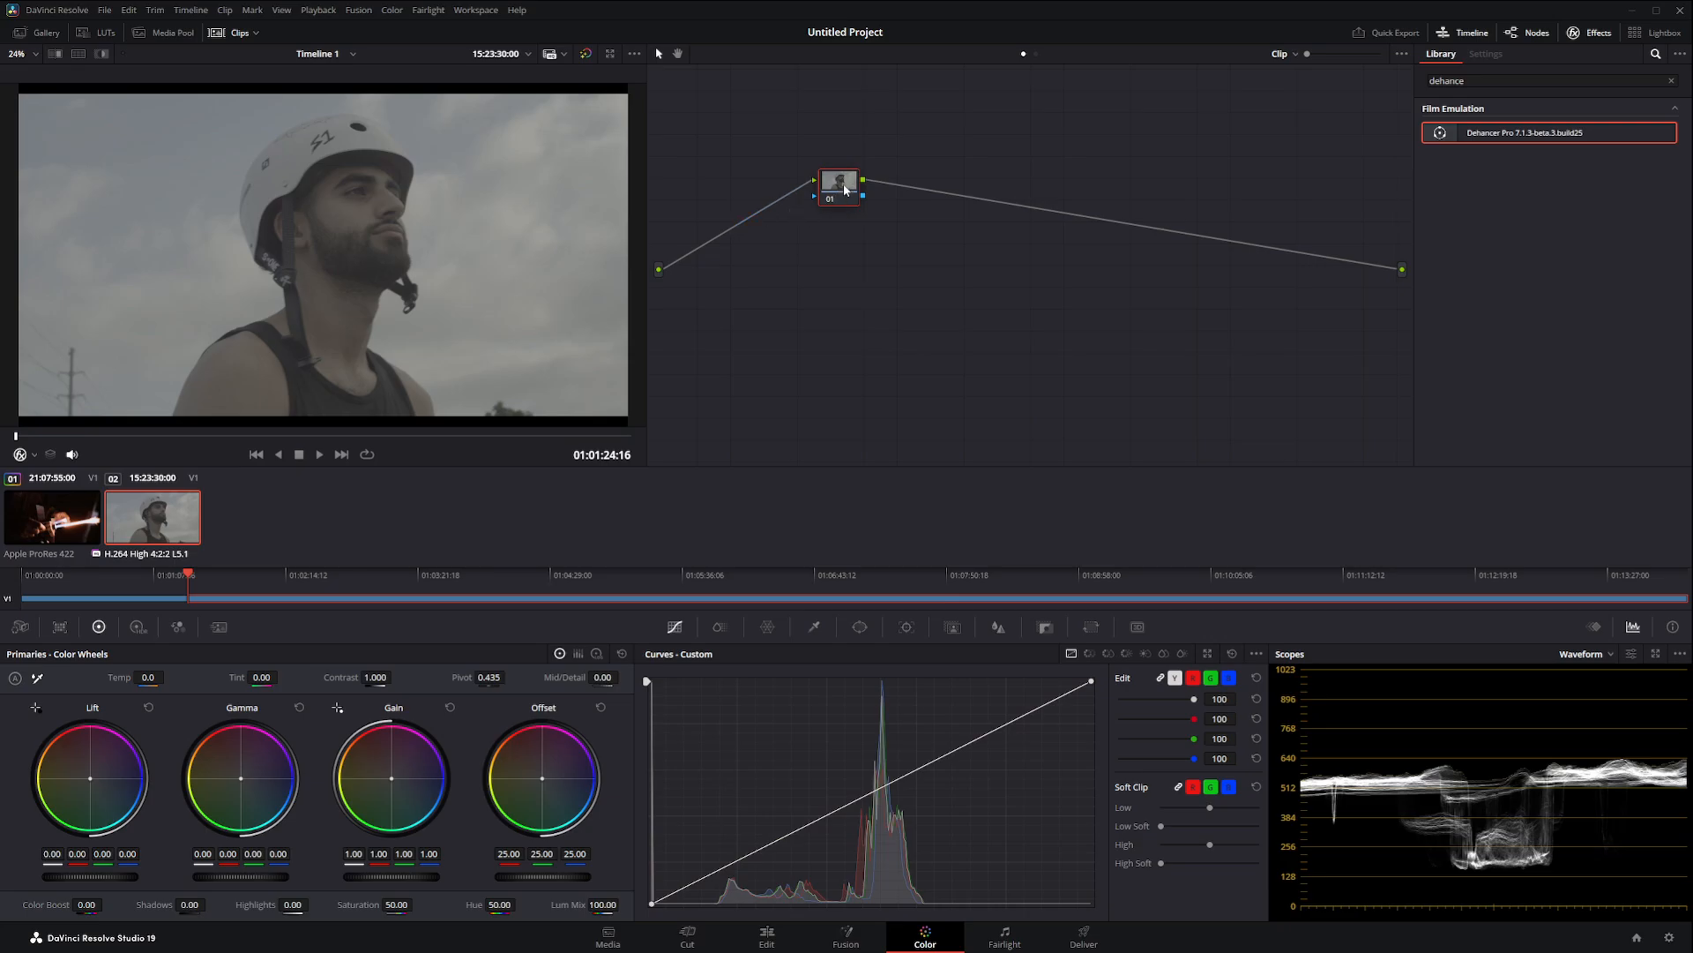
{"action": "key", "text": "alt+s"}
{"action": "left_click_drag", "start_coordinate": [820, 172], "coordinate": [1300, 177]}
{"action": "left_click", "coordinate": [760, 176]}
Step: Apply a Color Space Transform to the first node, from ARRI Wide Gamut 3 and ARRI LogC3 to DaVinci Wide Gamut and DaVinci Intermediate
{"action": "left_click", "coordinate": [1542, 84]}
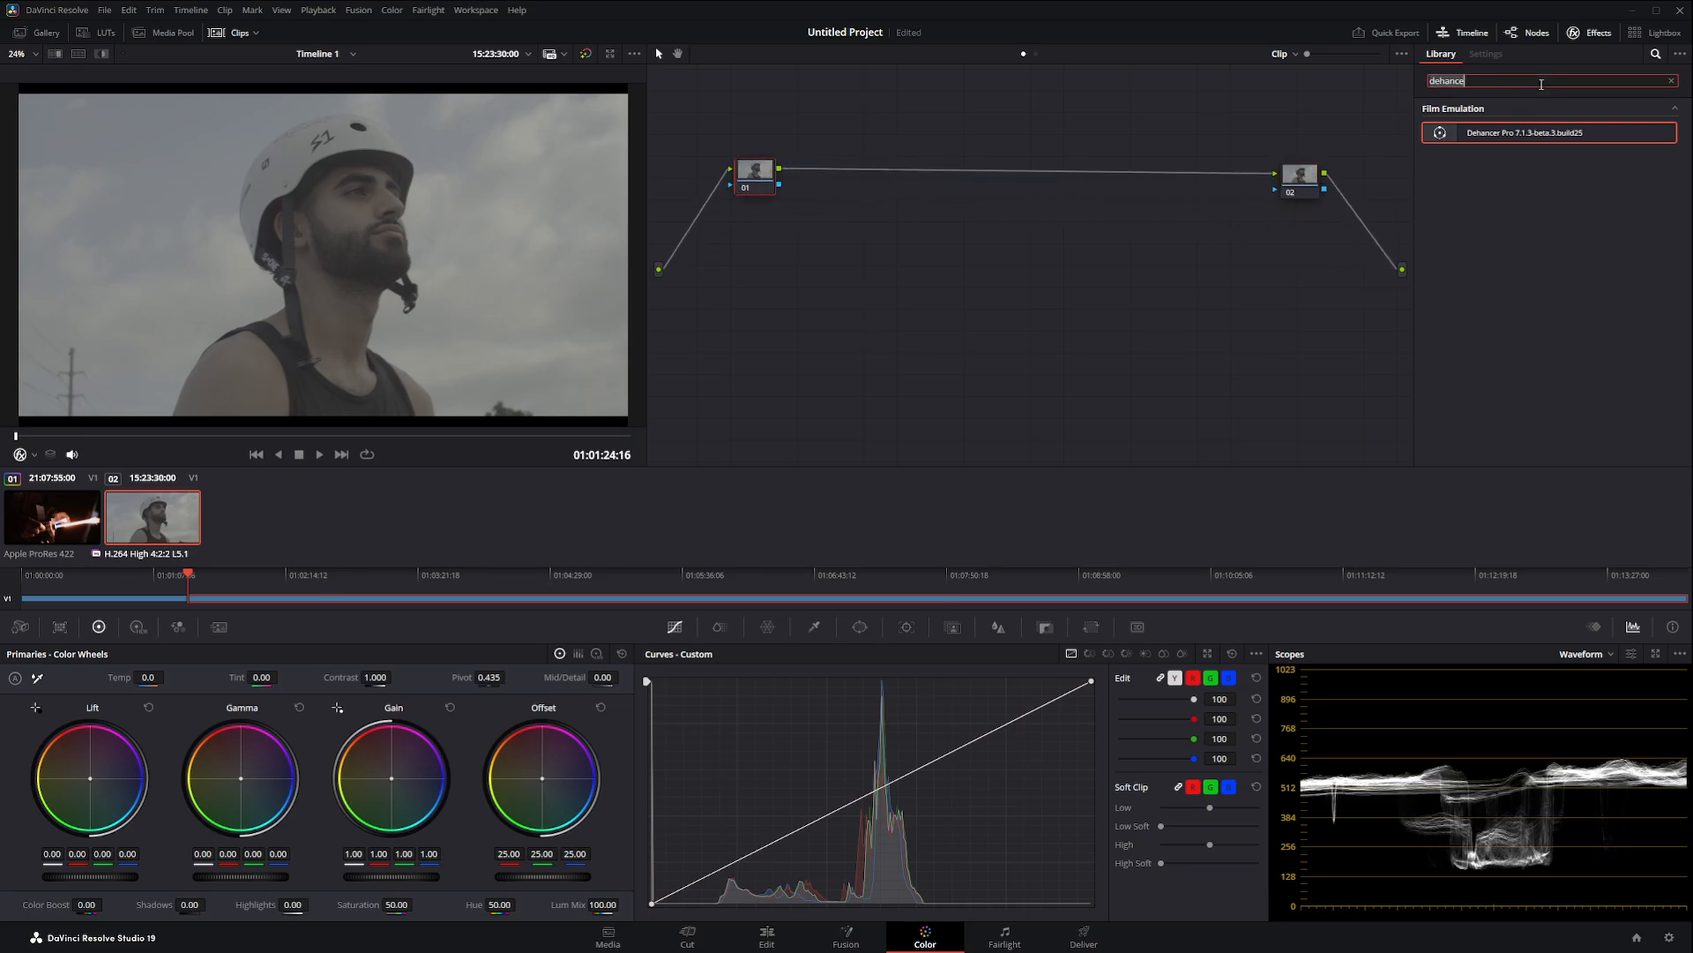
{"action": "type", "text": "color spa"}
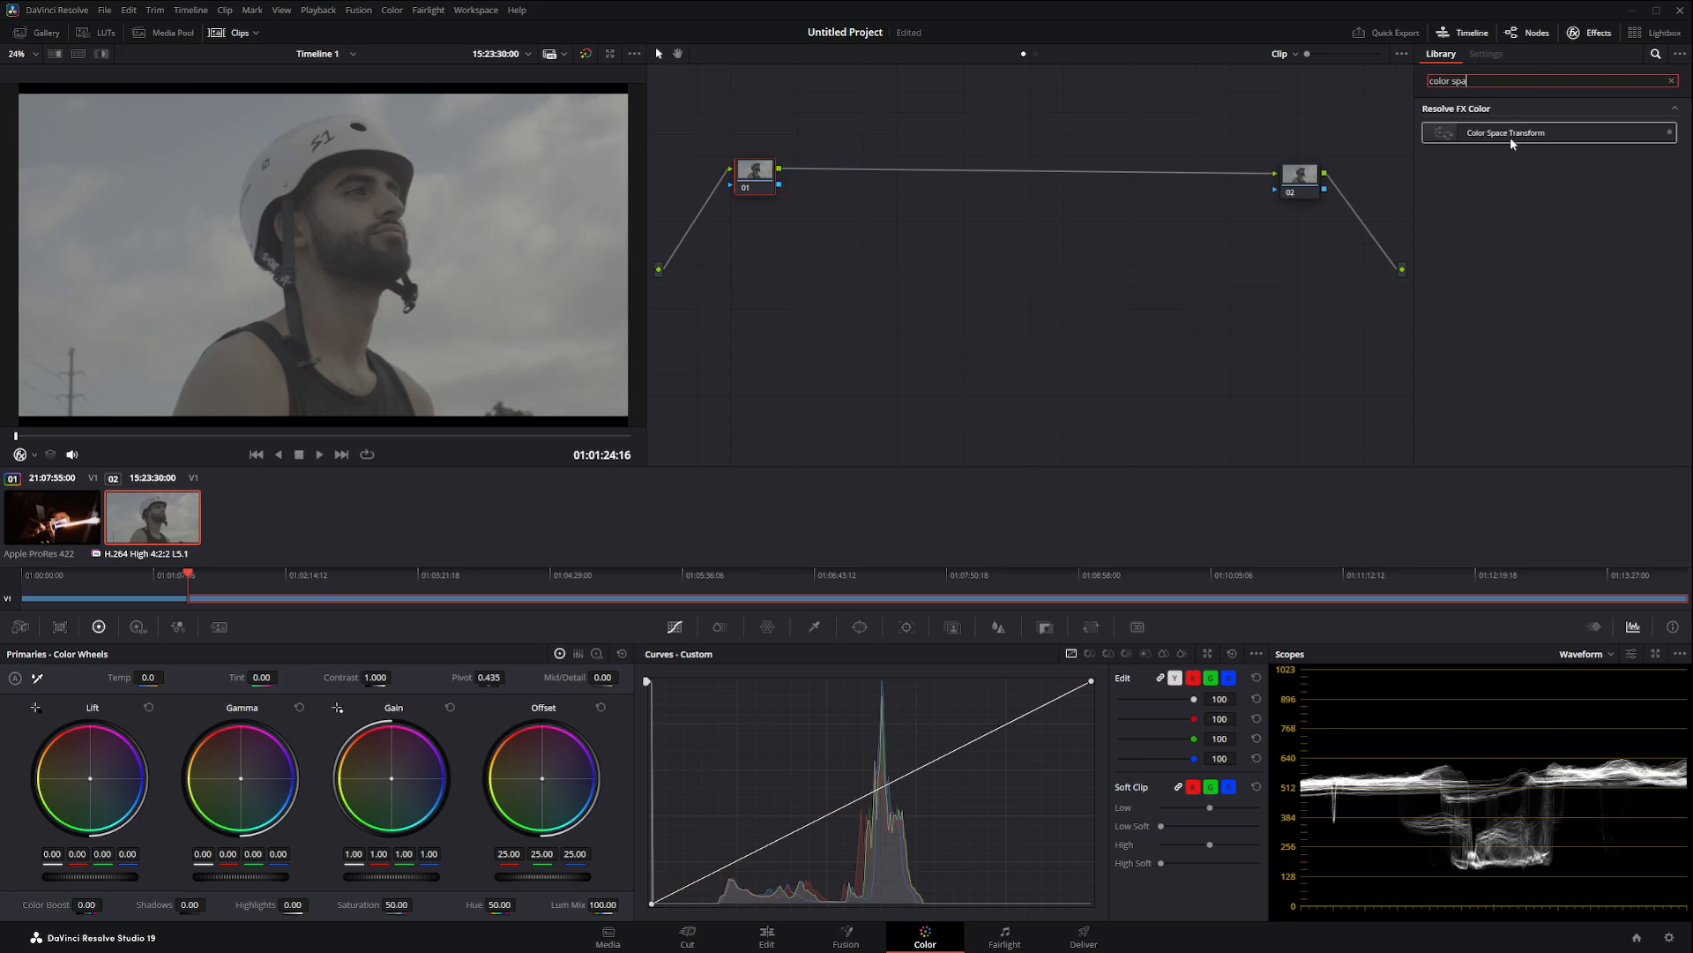
{"action": "left_click_drag", "start_coordinate": [1510, 136], "coordinate": [782, 183]}
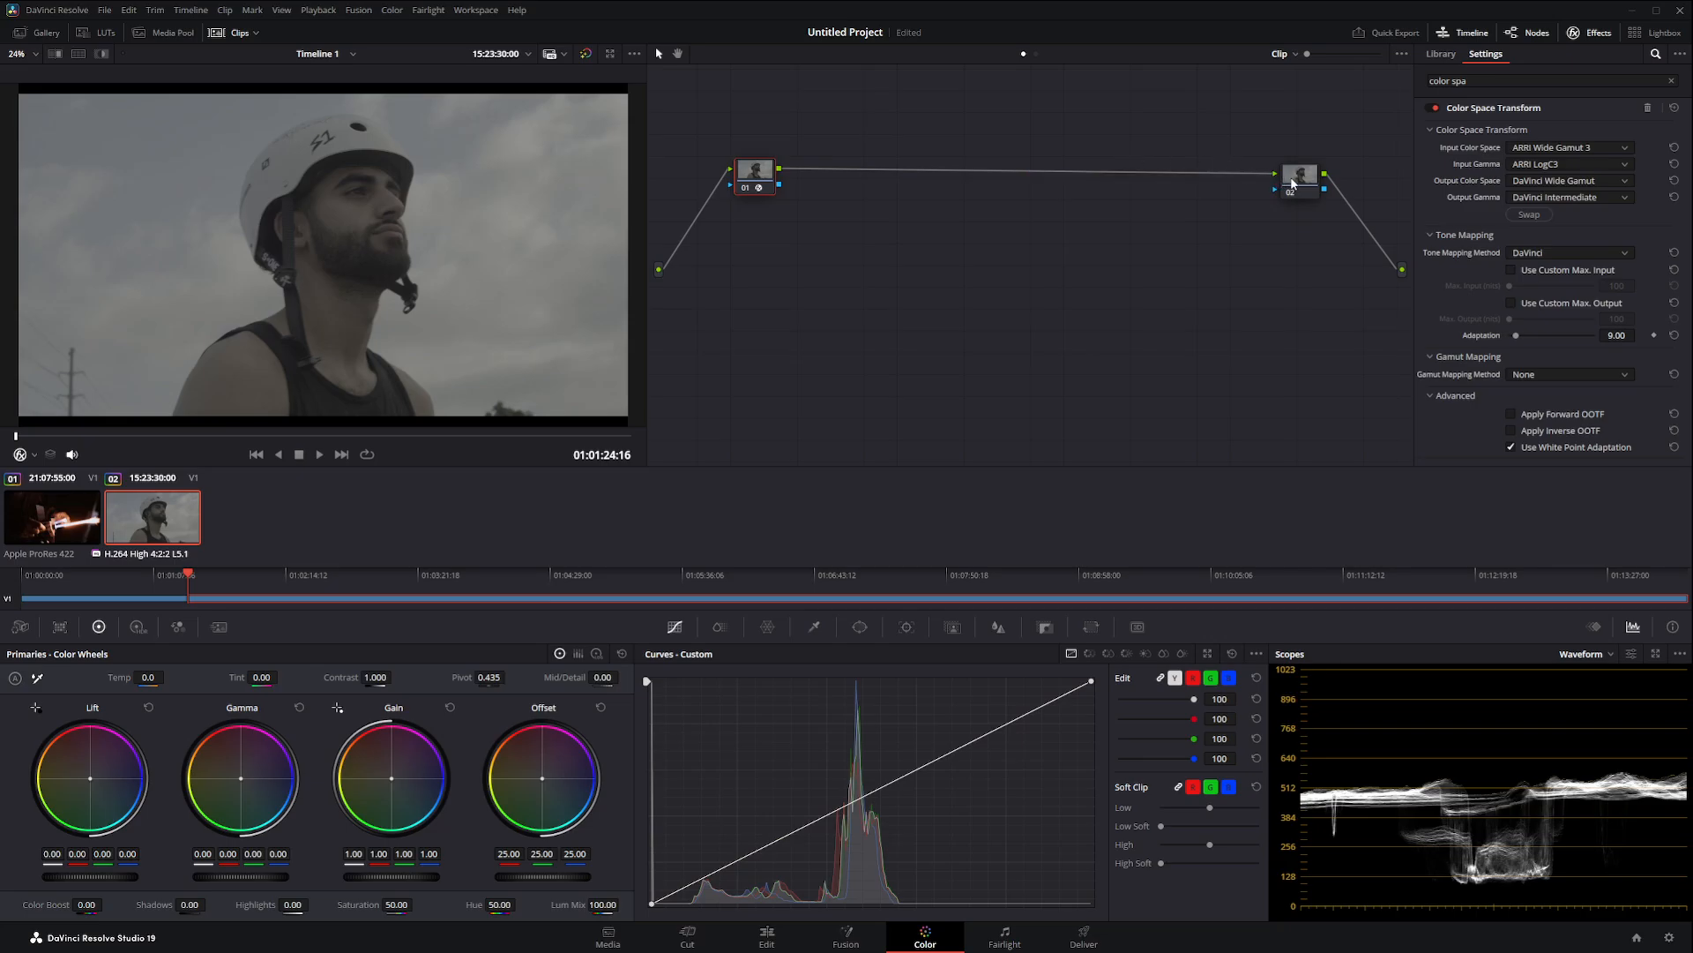
Step: Apply a Color Space Transform to the last node, from DaVinci Wide Gamut and DaVinci Intermediate to Rec.709 and Gamma 2.4
{"action": "left_click", "coordinate": [1292, 183]}
{"action": "left_click_drag", "start_coordinate": [1310, 179], "coordinate": [1304, 176]}
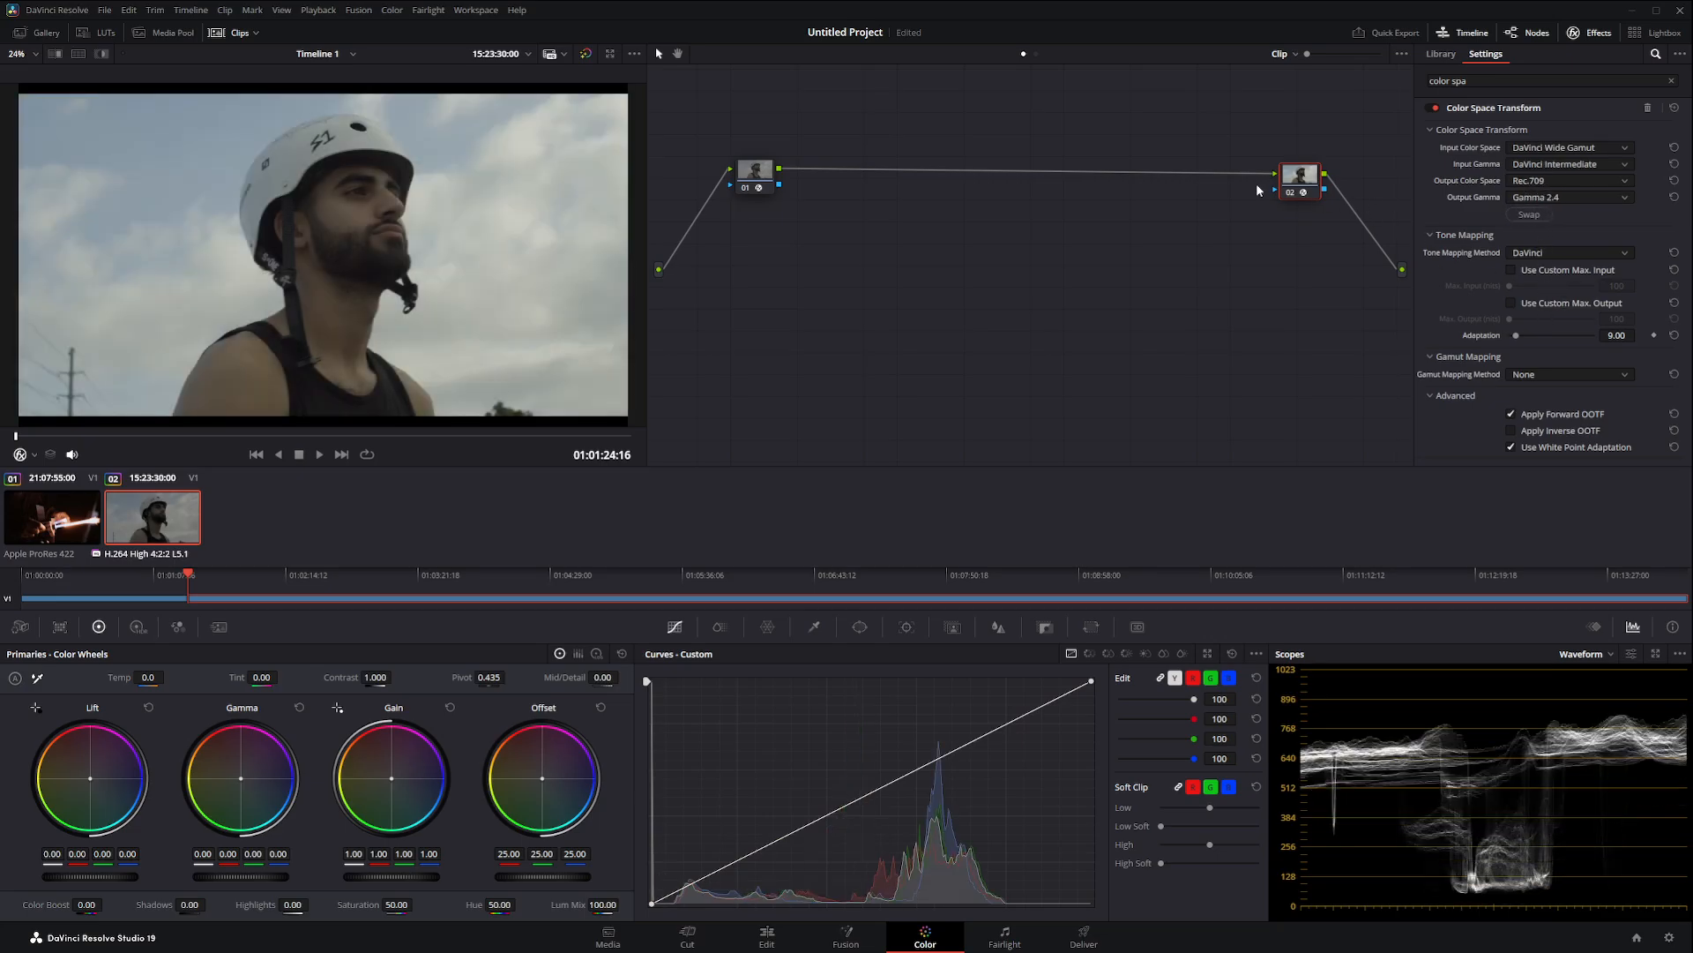
{"action": "left_click_drag", "start_coordinate": [1313, 175], "coordinate": [1315, 172]}
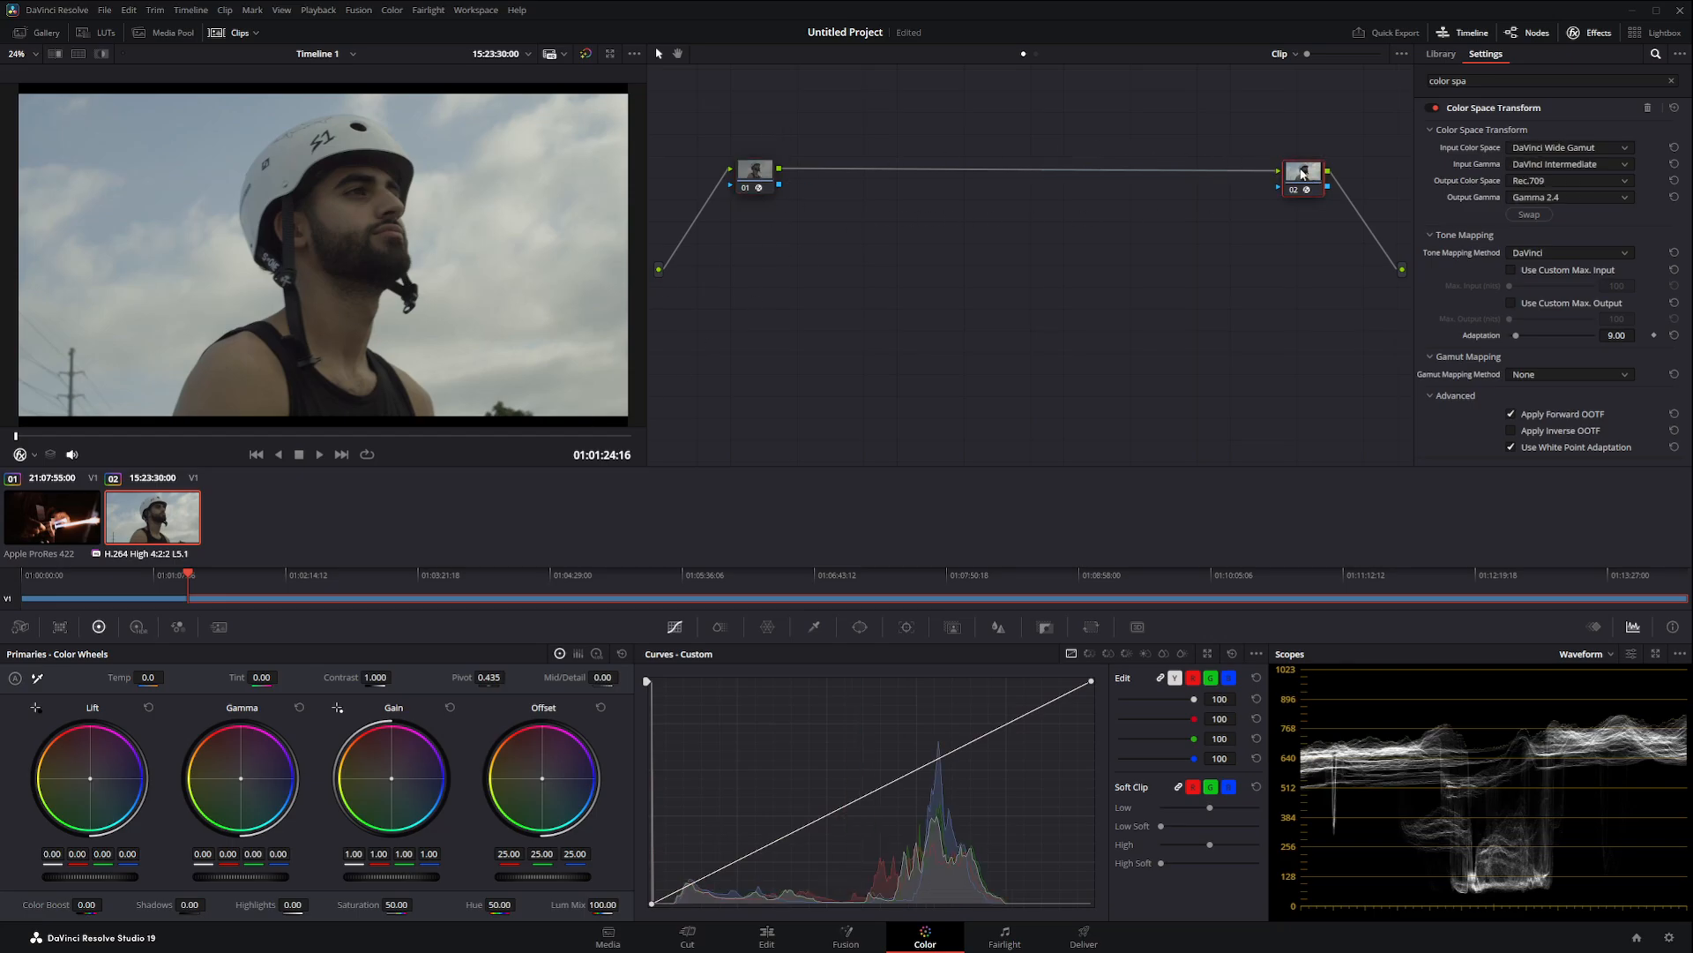
Step: Add a serial node after the first transform and move the playhead to the helmet close-up at 01:04:20:03
{"action": "left_click", "coordinate": [765, 173]}
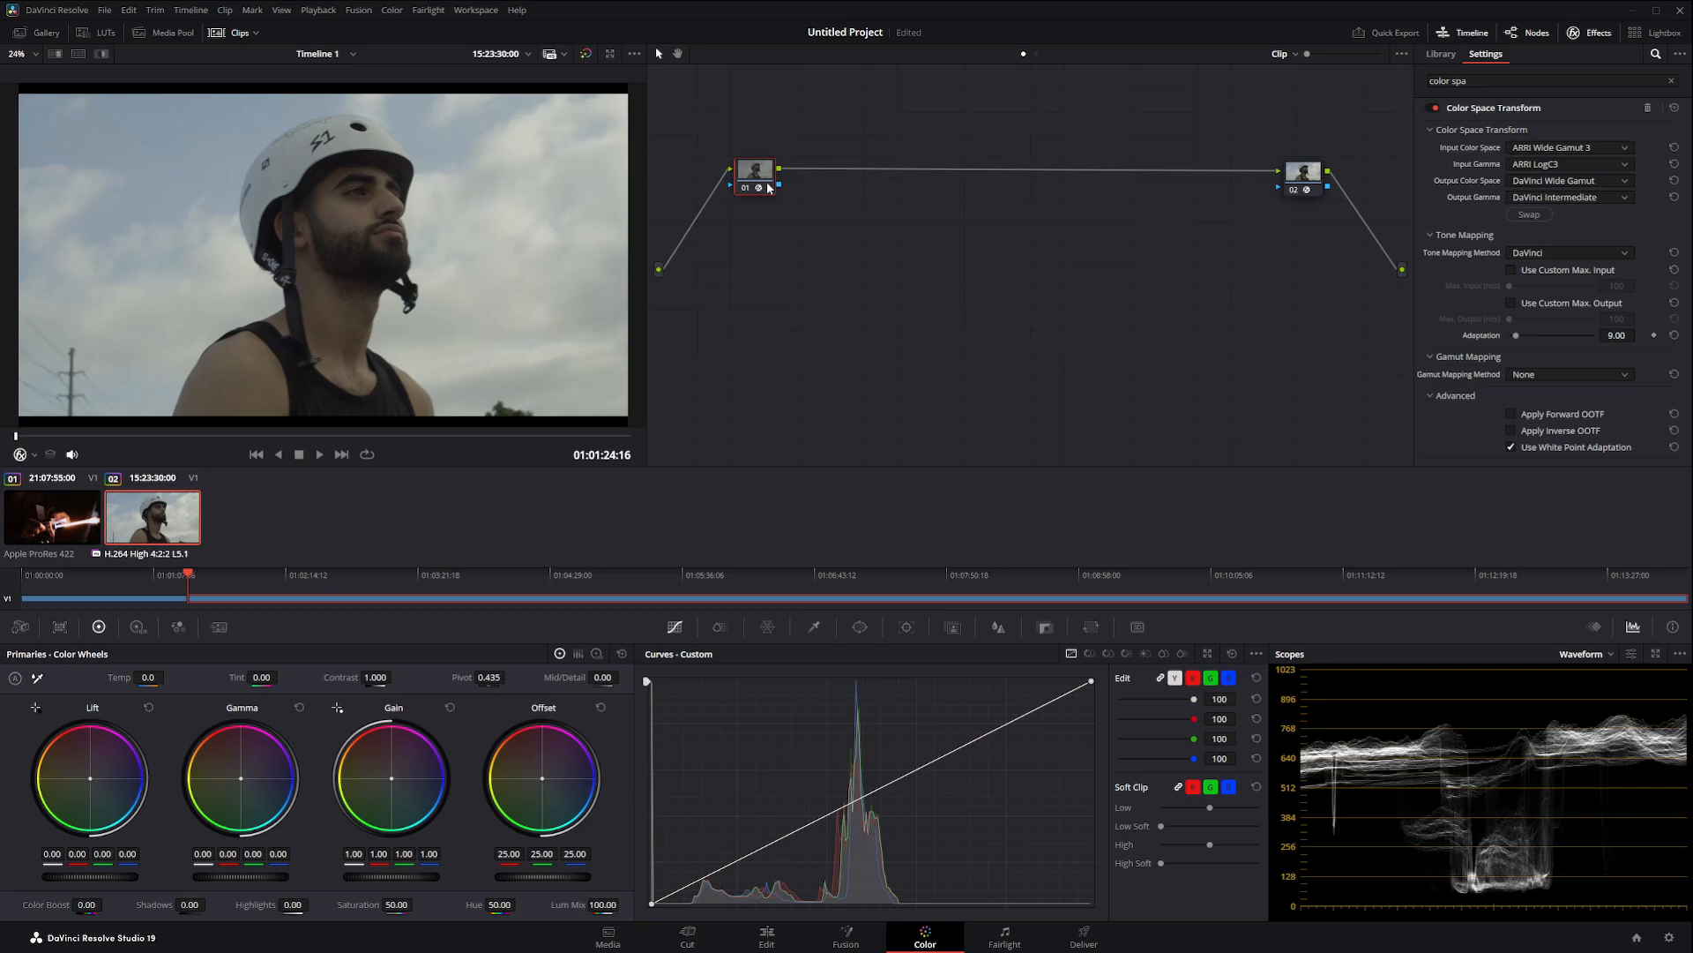
{"action": "key", "text": "alt+s"}
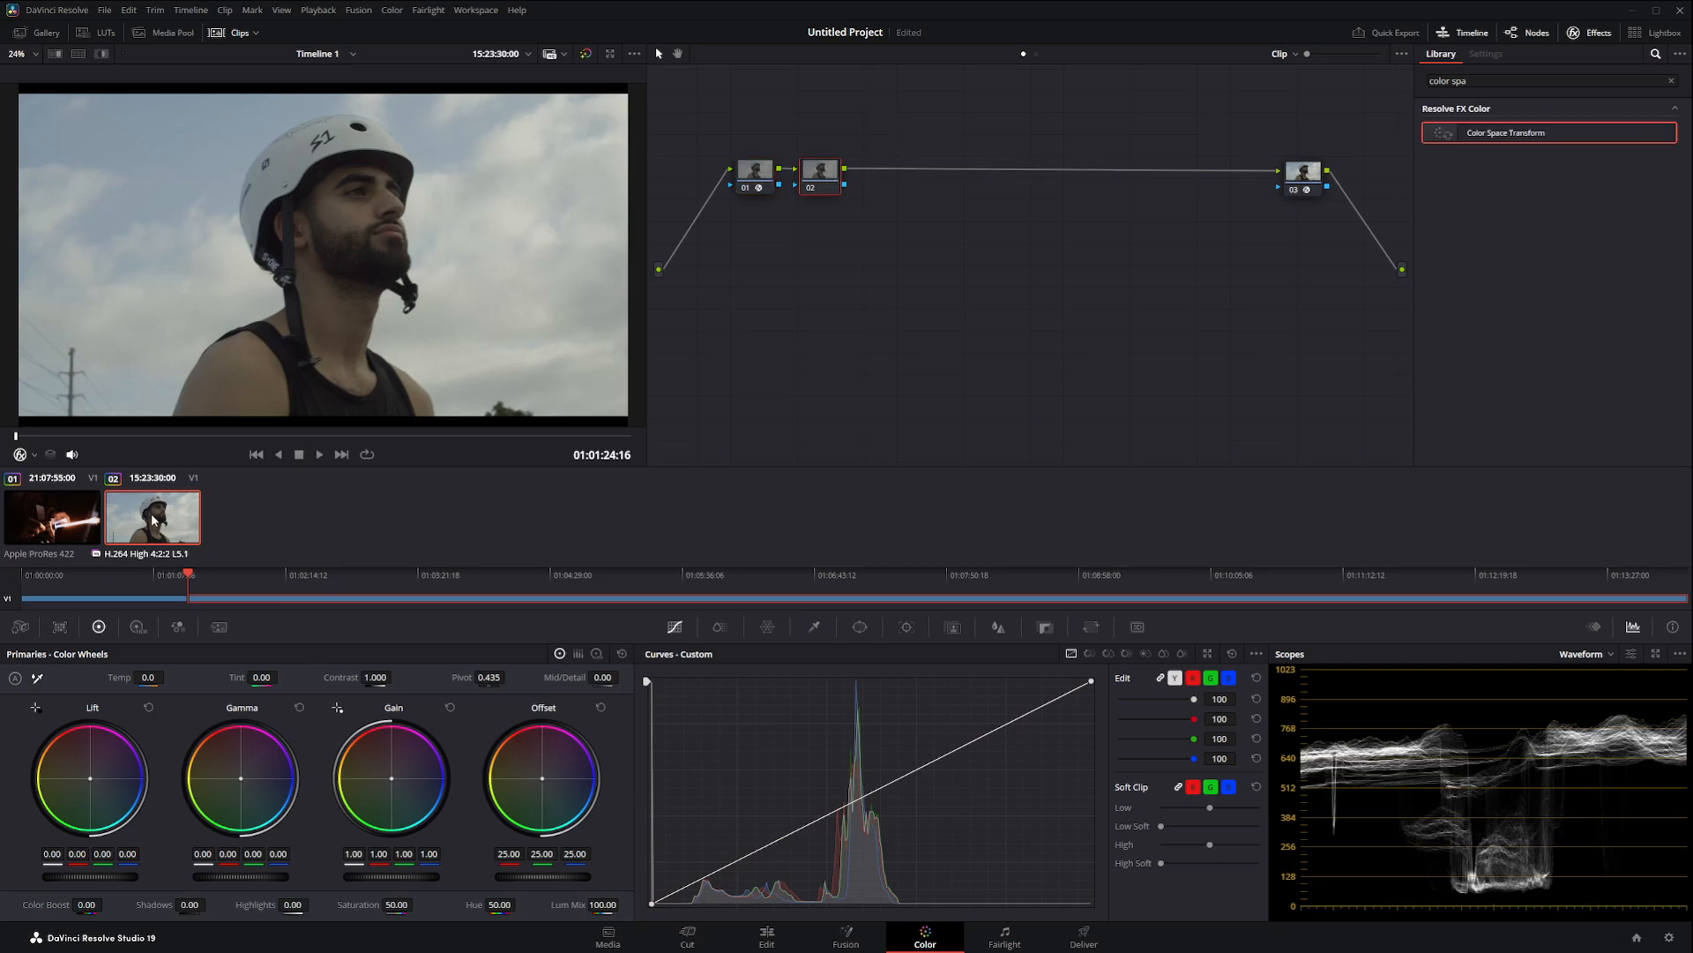
{"action": "left_click", "coordinate": [238, 575]}
{"action": "left_click", "coordinate": [403, 575]}
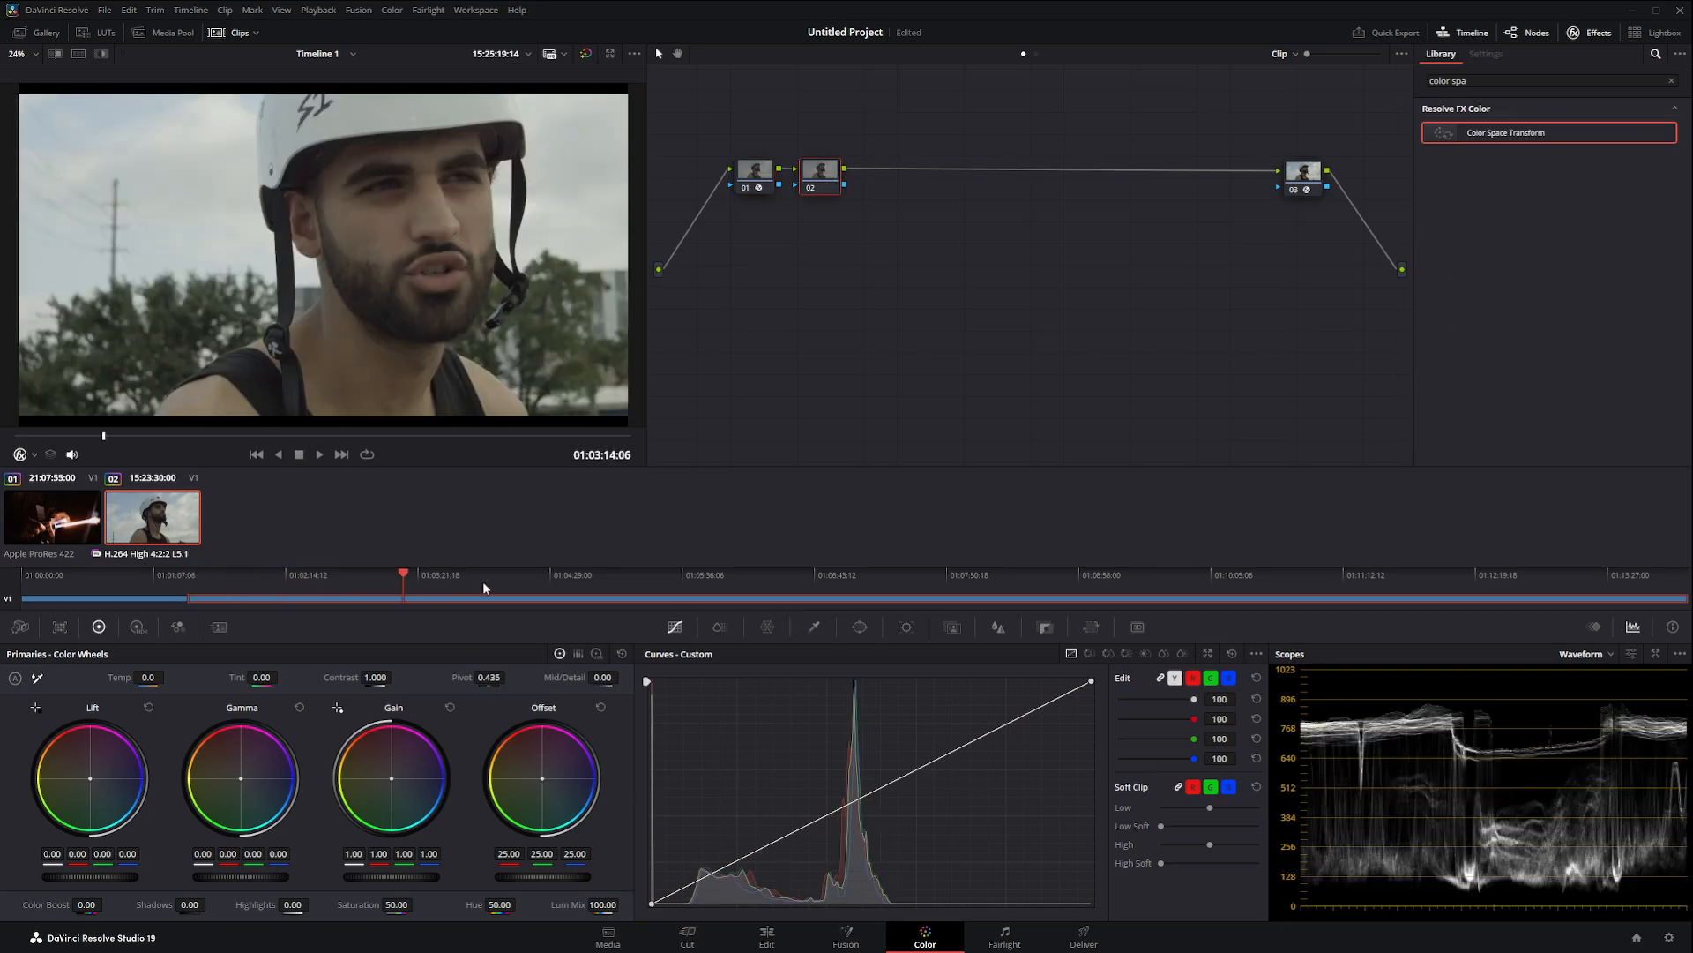
{"action": "left_click_drag", "start_coordinate": [483, 581], "coordinate": [533, 579]}
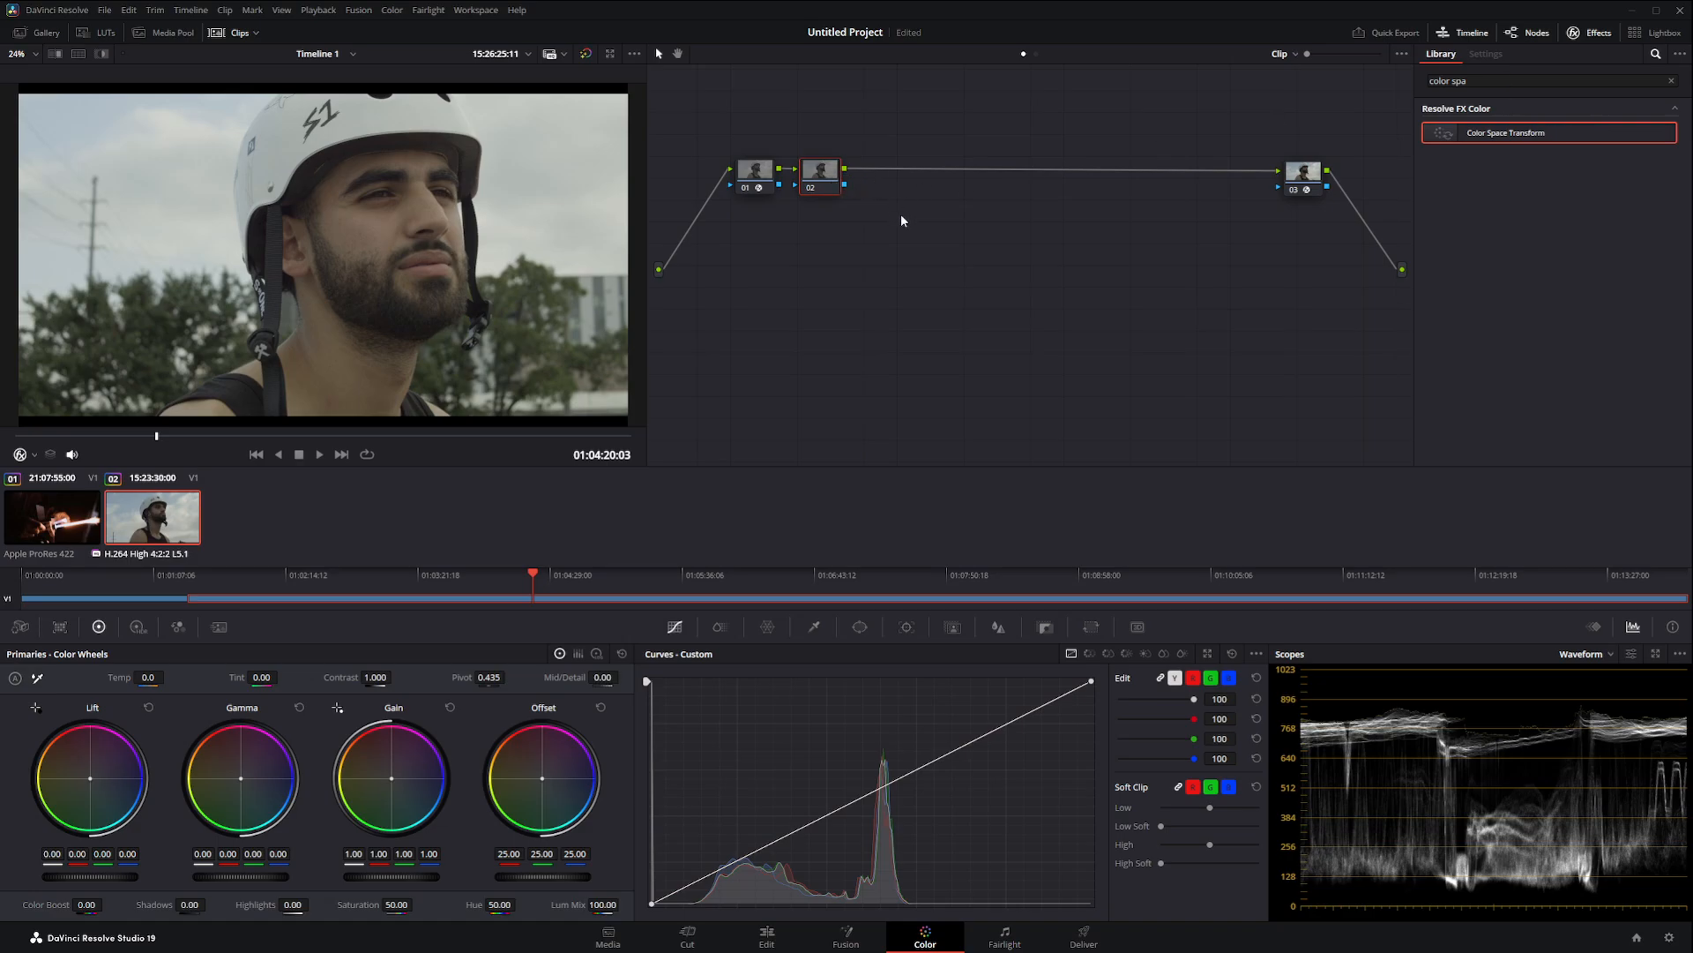
Step: Label the new node lift-gain, and set its Lift to -0.04 and its Gain to 1.11
{"action": "type", "text": "-gain"}
{"action": "key", "text": "Return"}
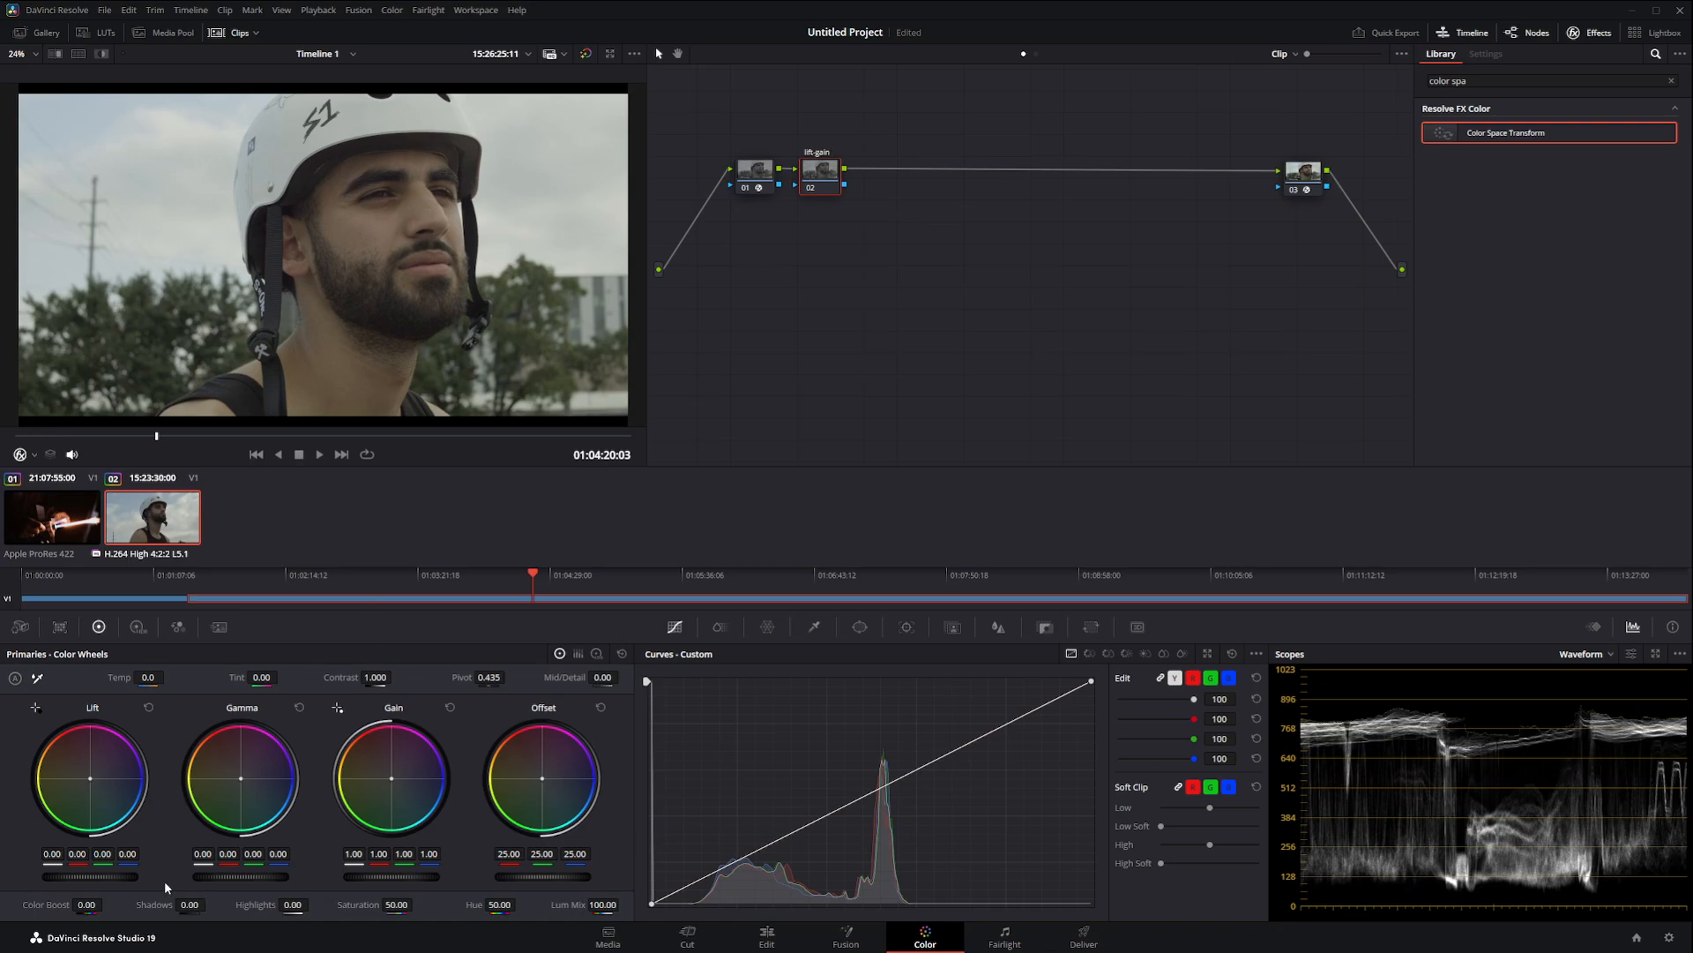
{"action": "left_click_drag", "start_coordinate": [90, 877], "coordinate": [72, 877]}
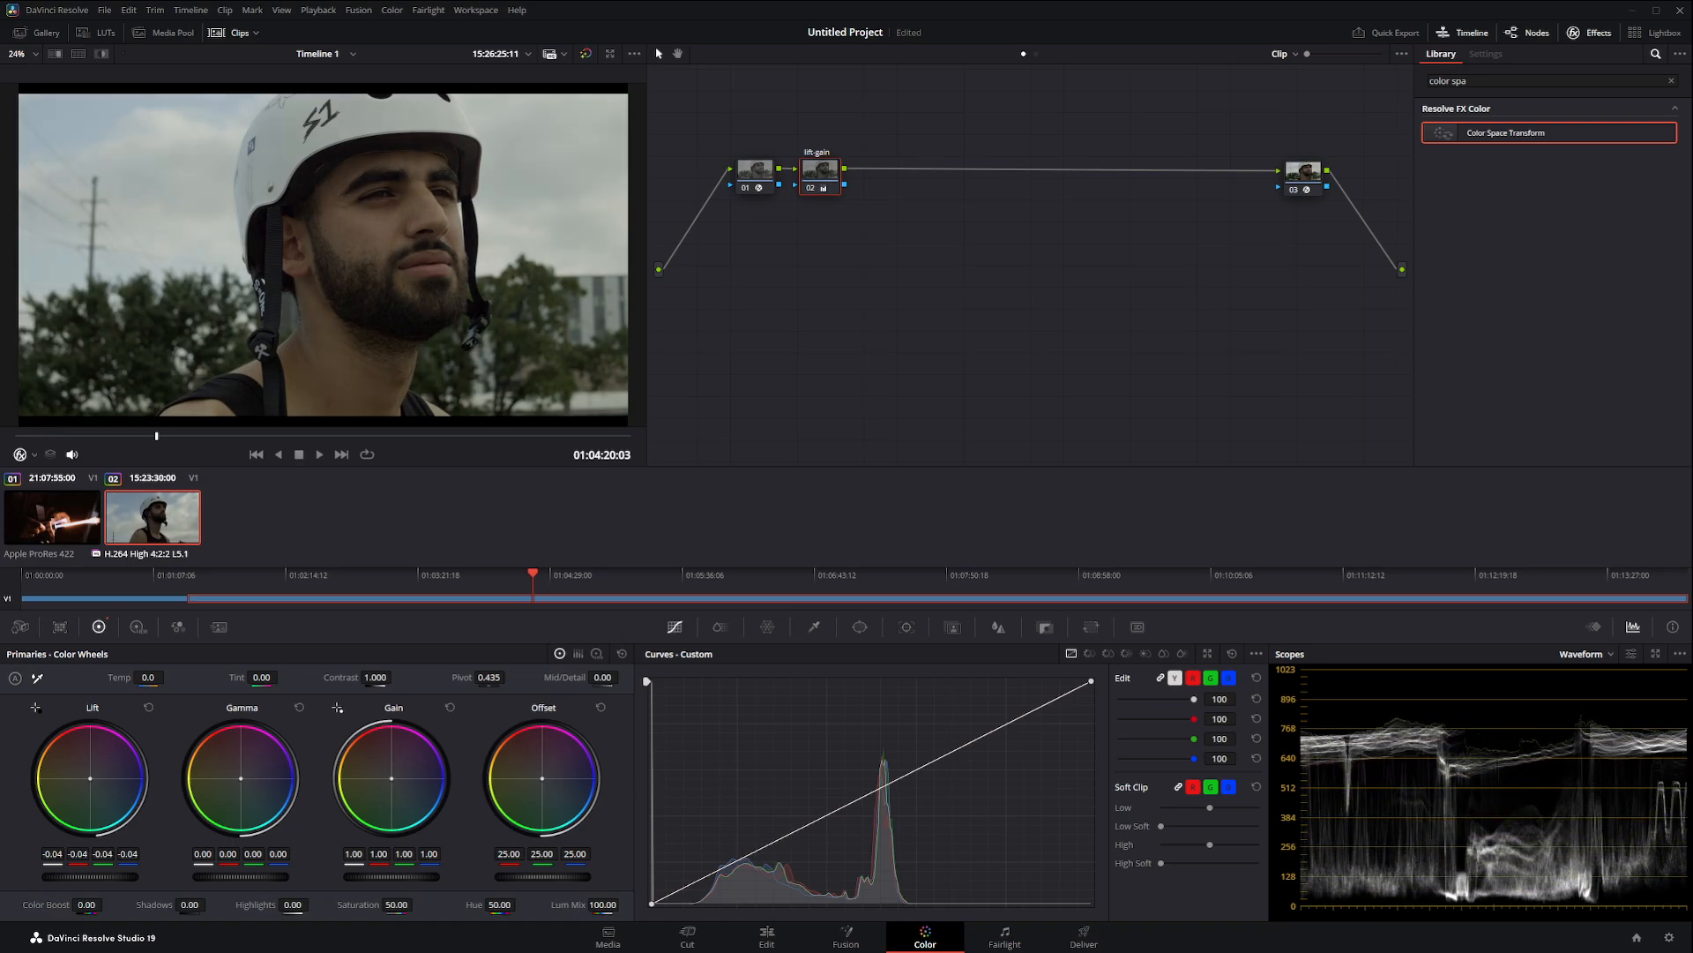
{"action": "mouse_move", "coordinate": [359, 888]}
{"action": "left_mouse_down"}
{"action": "mouse_move", "coordinate": [434, 887]}
{"action": "mouse_move", "coordinate": [361, 885]}
{"action": "left_mouse_up"}
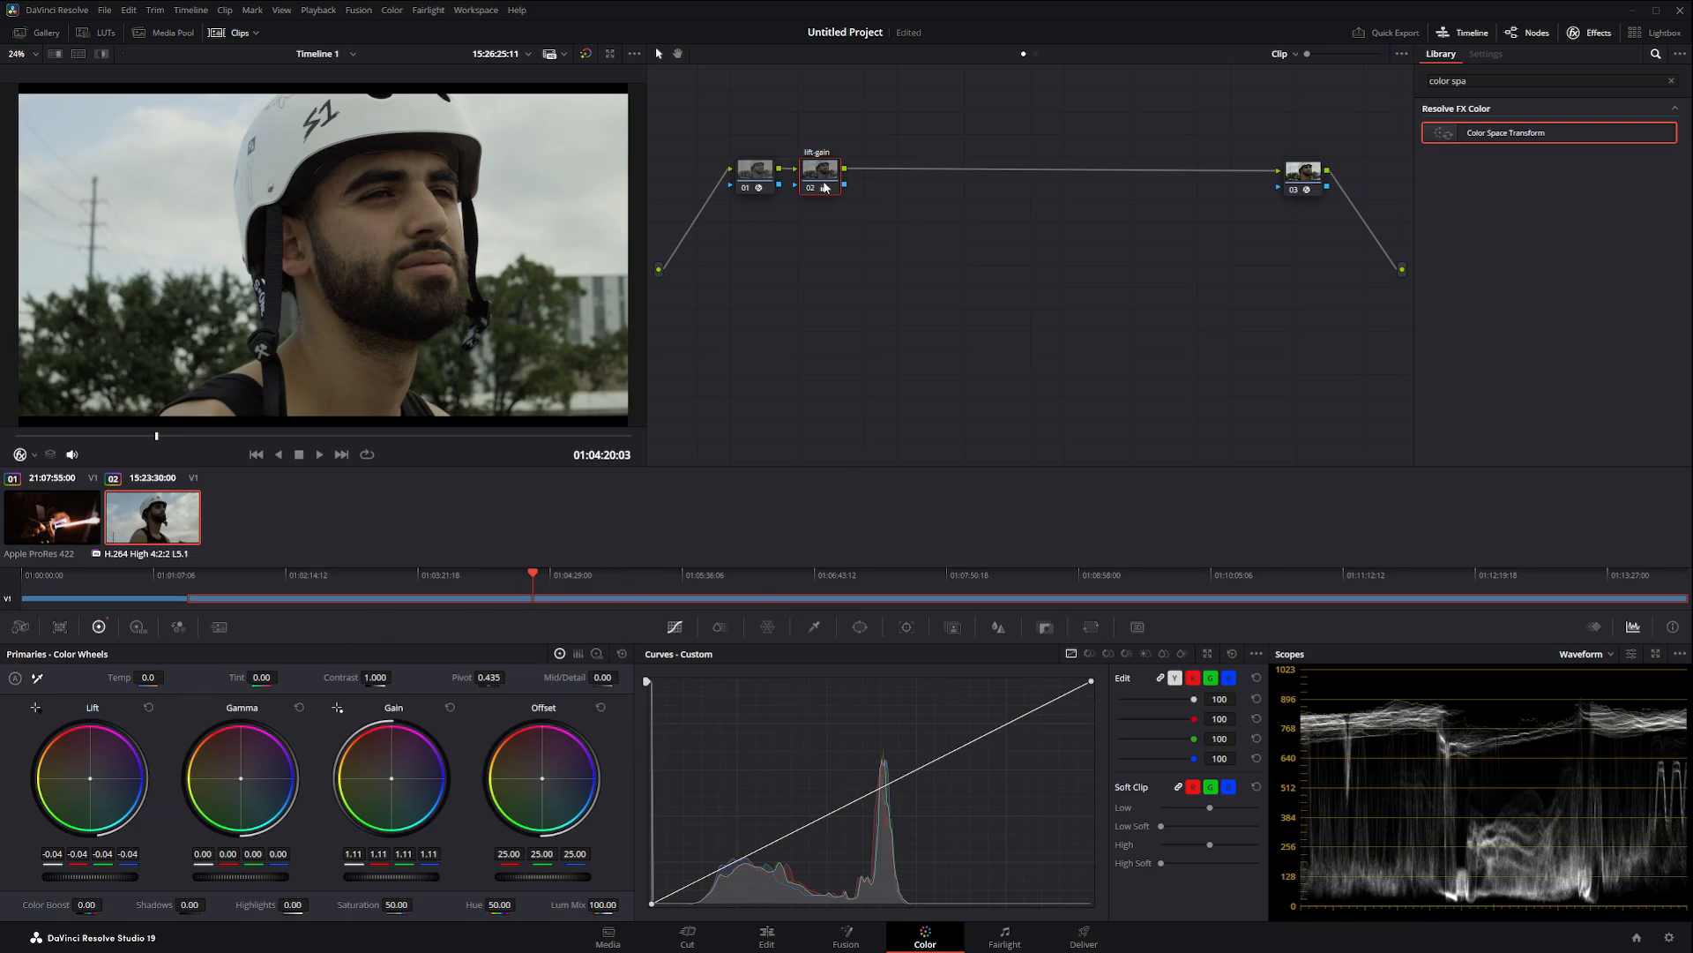
Step: Add a serial node labelled tint with Tint set to 10.00, and switch the scopes to Vectorscope
{"action": "key", "text": "alt+s"}
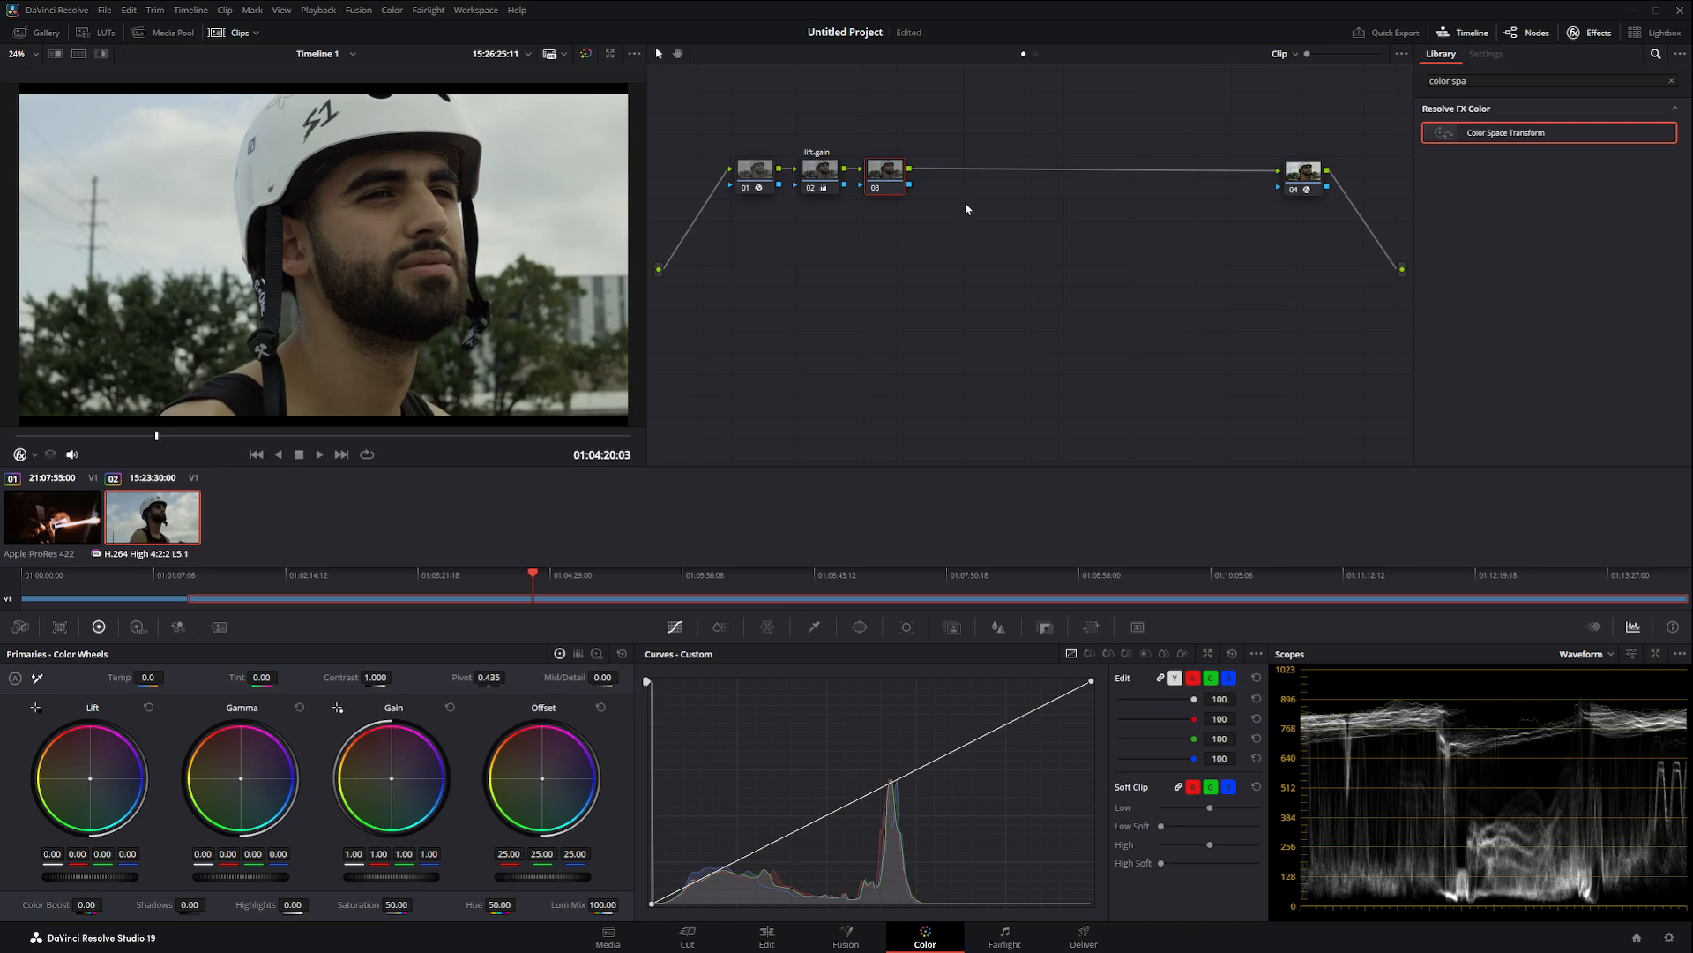
{"action": "type", "text": "tint"}
{"action": "key", "text": "Return"}
{"action": "left_click_drag", "start_coordinate": [264, 680], "coordinate": [282, 680]}
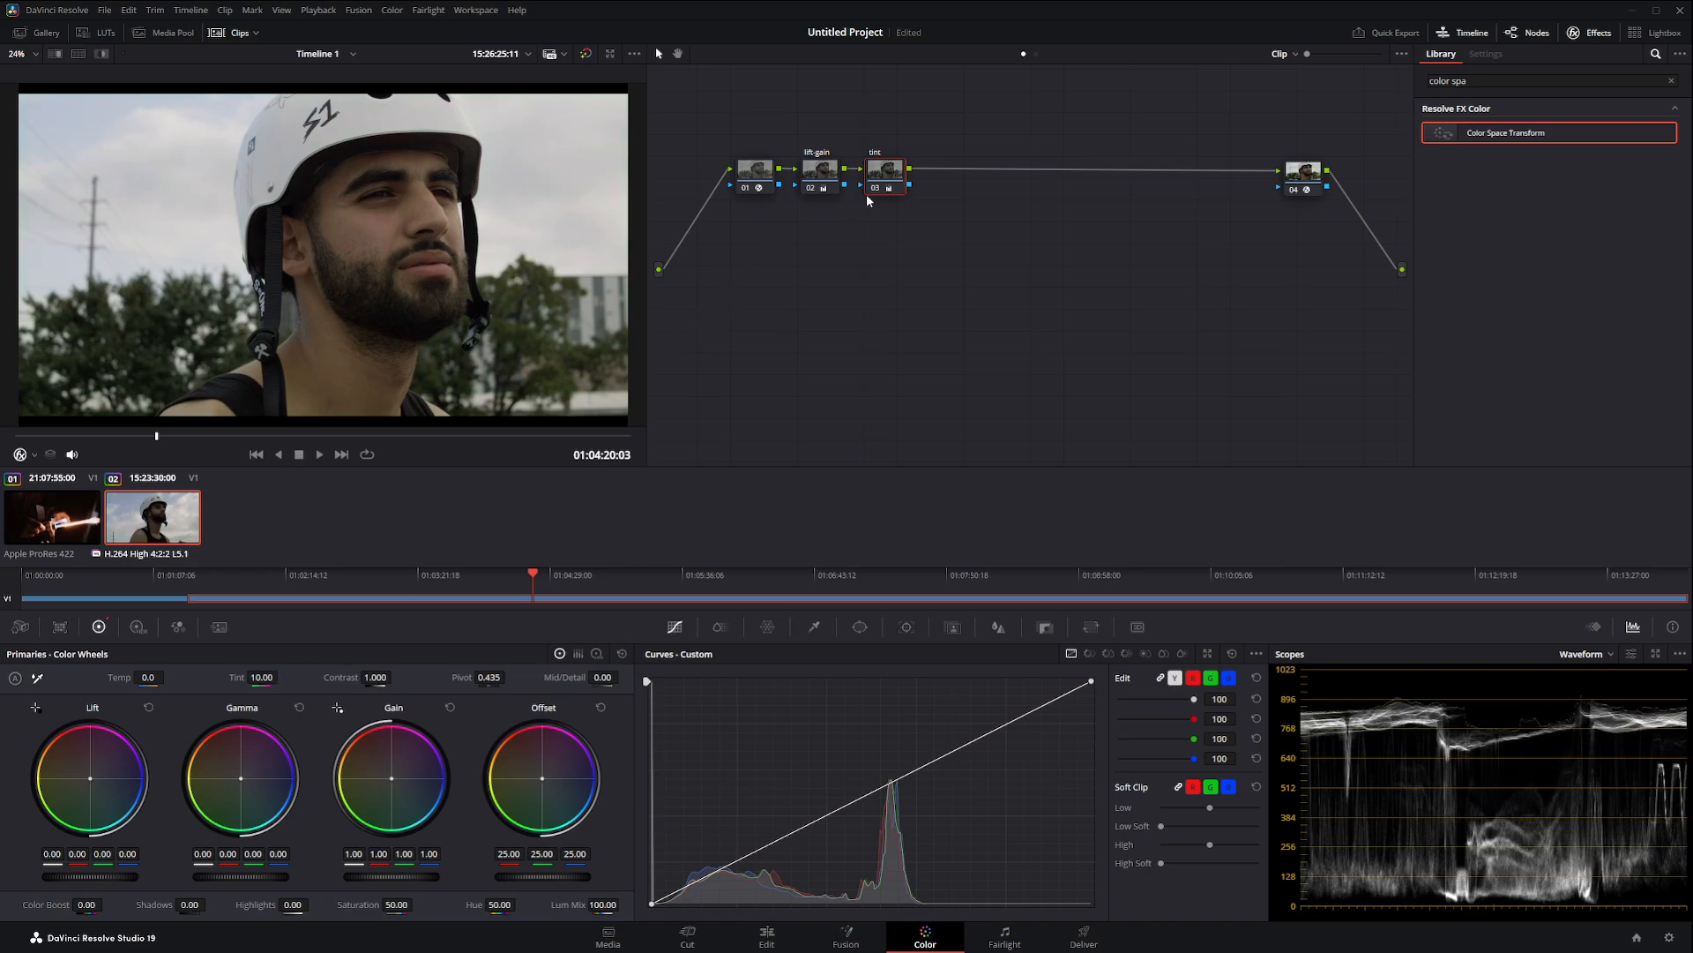
{"action": "left_click", "coordinate": [1583, 653]}
{"action": "left_click", "coordinate": [1598, 706]}
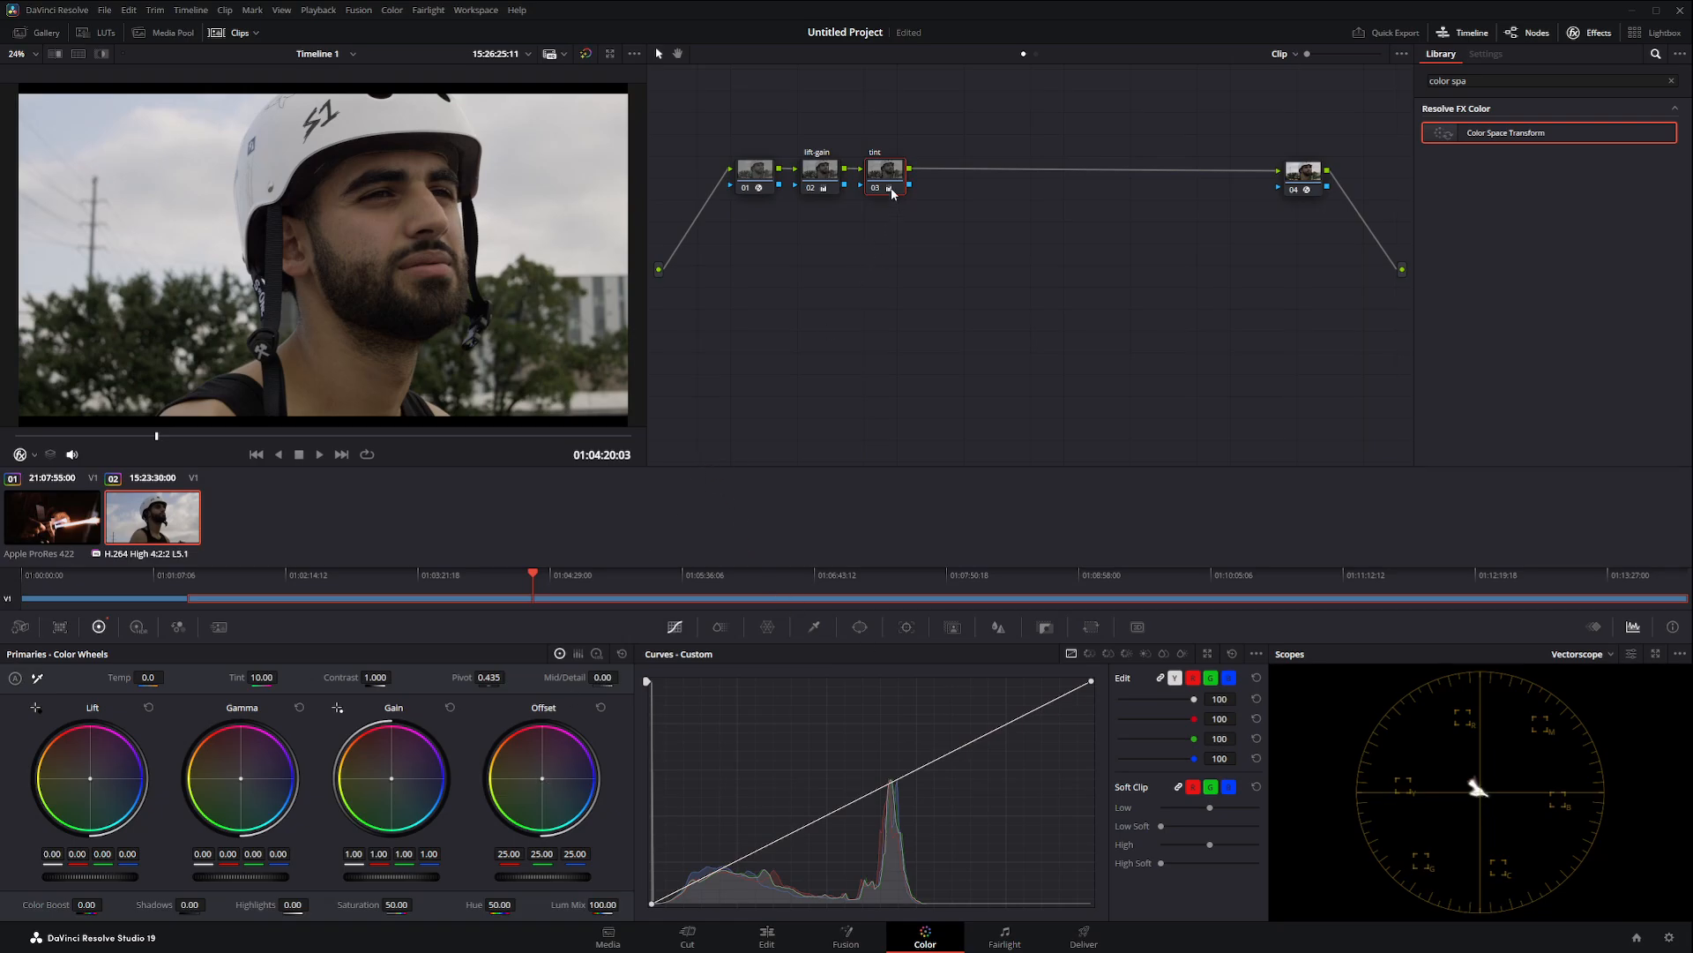
Step: Add a serial node labelled offset after the tint node and shift its Offset color balance slightly towards blue
{"action": "key", "text": "F2"}
{"action": "key", "text": "Return"}
{"action": "key", "text": "alt+s"}
{"action": "key", "text": "F2"}
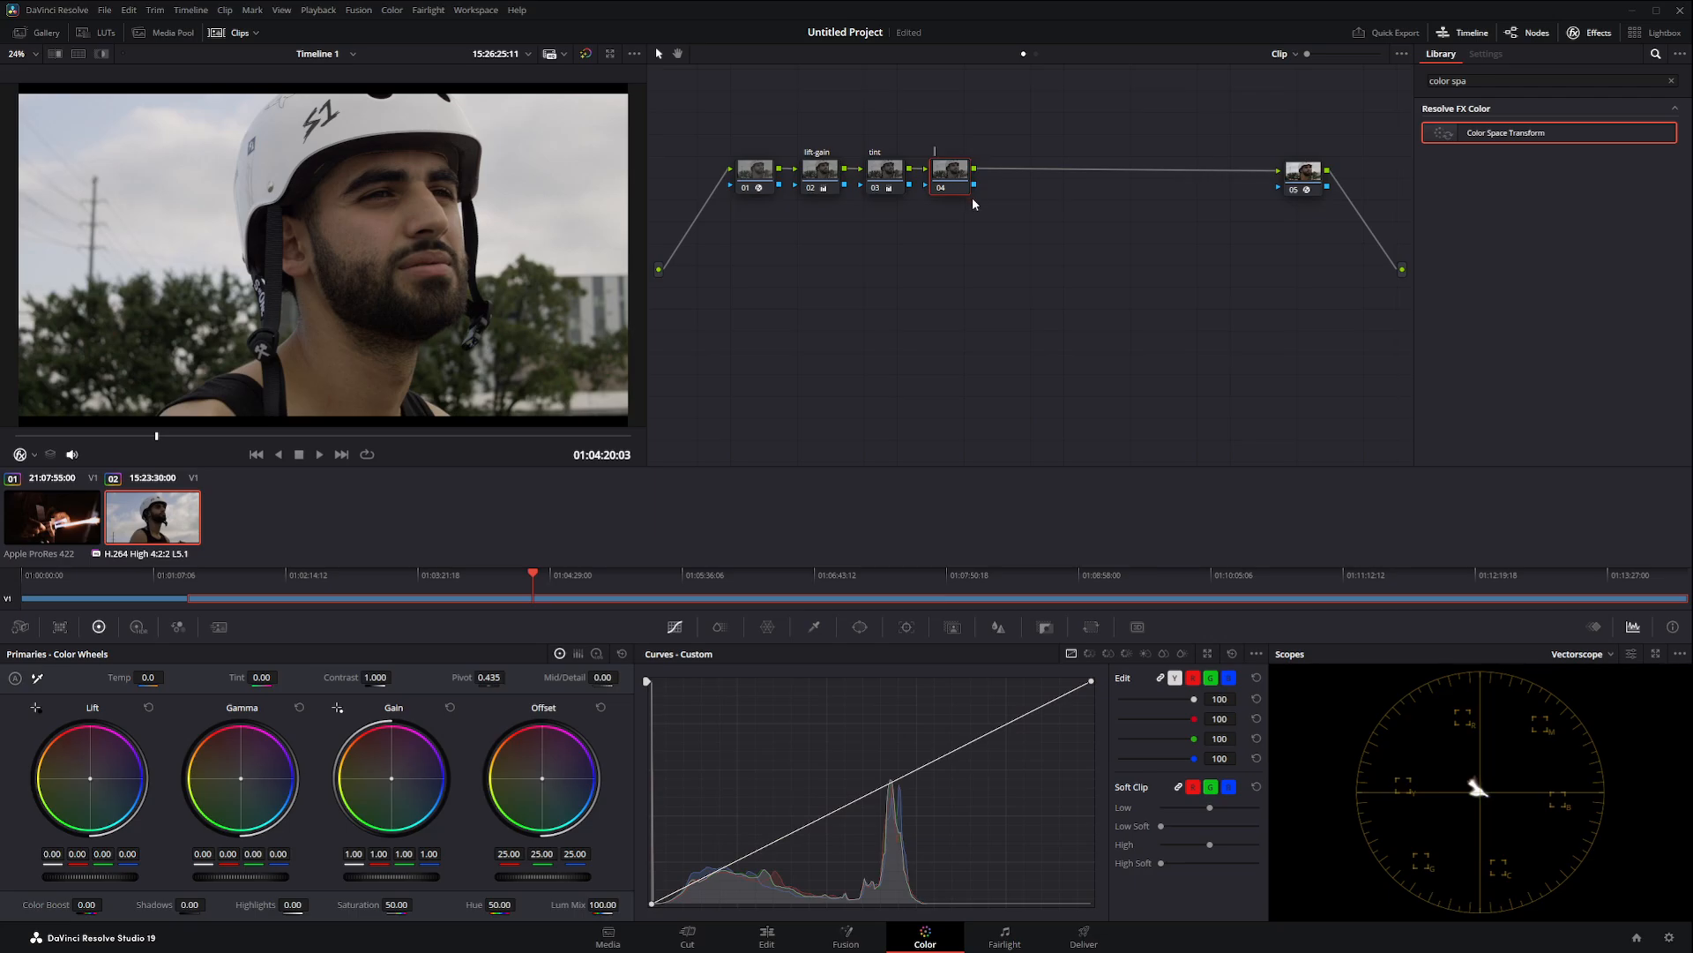
{"action": "type", "text": "offset"}
{"action": "left_click_drag", "start_coordinate": [543, 778], "coordinate": [553, 780]}
{"action": "left_click", "coordinate": [938, 188]}
{"action": "left_click", "coordinate": [941, 188]}
Step: Add a serial node labelled saturation after the offset node and slightly reduce its saturation
{"action": "key", "text": "alt+s"}
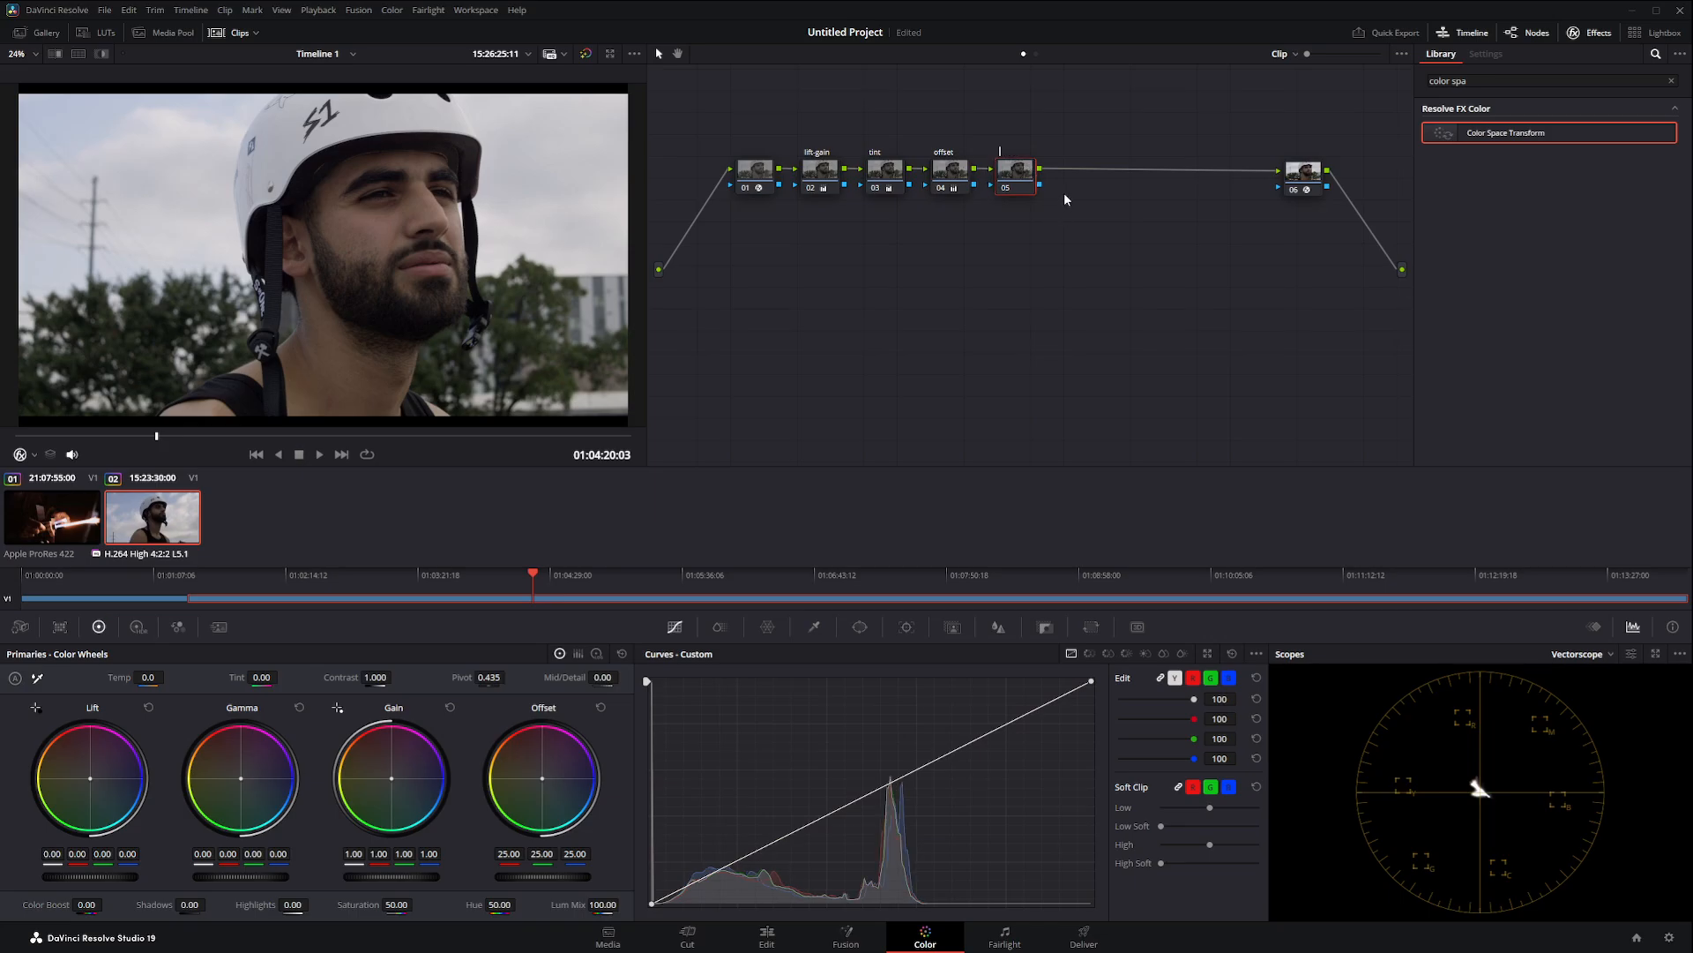
{"action": "type", "text": "saturation"}
{"action": "key", "text": "Return"}
{"action": "left_click_drag", "start_coordinate": [400, 906], "coordinate": [394, 906]}
{"action": "left_click_drag", "start_coordinate": [416, 903], "coordinate": [411, 905]}
Step: Add a serial node labelled dehancer and apply Dehancer Pro to it with the input source DVR WG/Intermediate
{"action": "key", "text": "alt+s"}
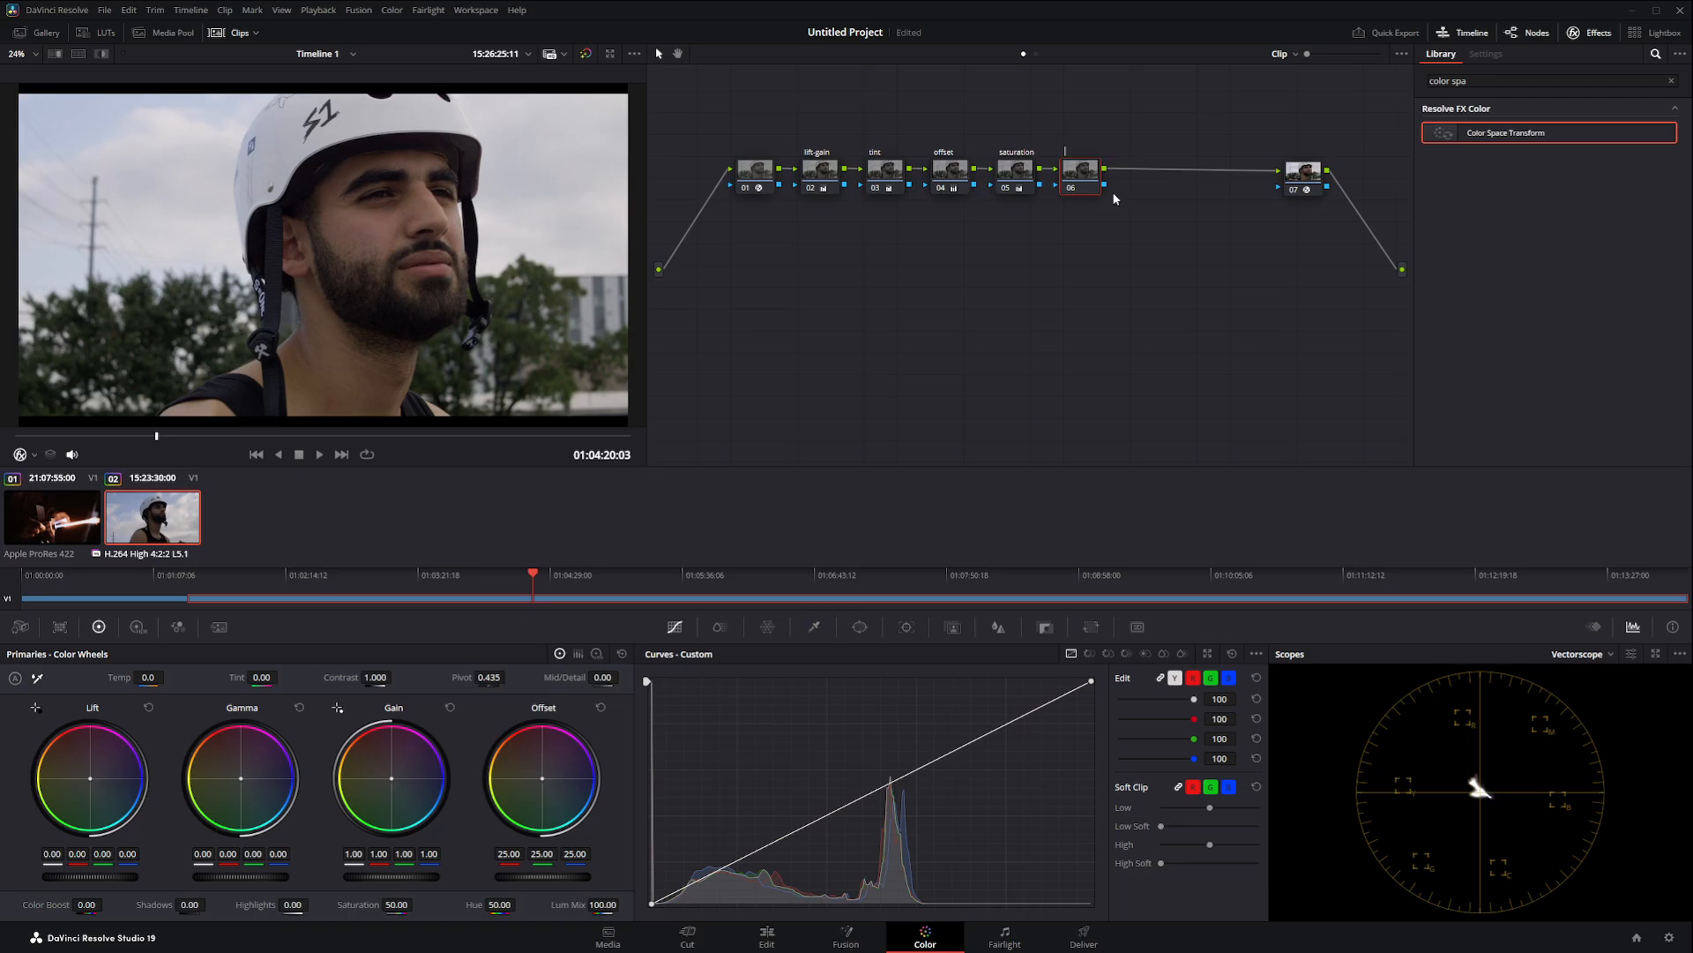
{"action": "type", "text": "dehancer"}
{"action": "left_click", "coordinate": [1442, 81]}
{"action": "key", "text": "ctrl+a"}
{"action": "key", "text": "BackSpace"}
{"action": "type", "text": "dehance"}
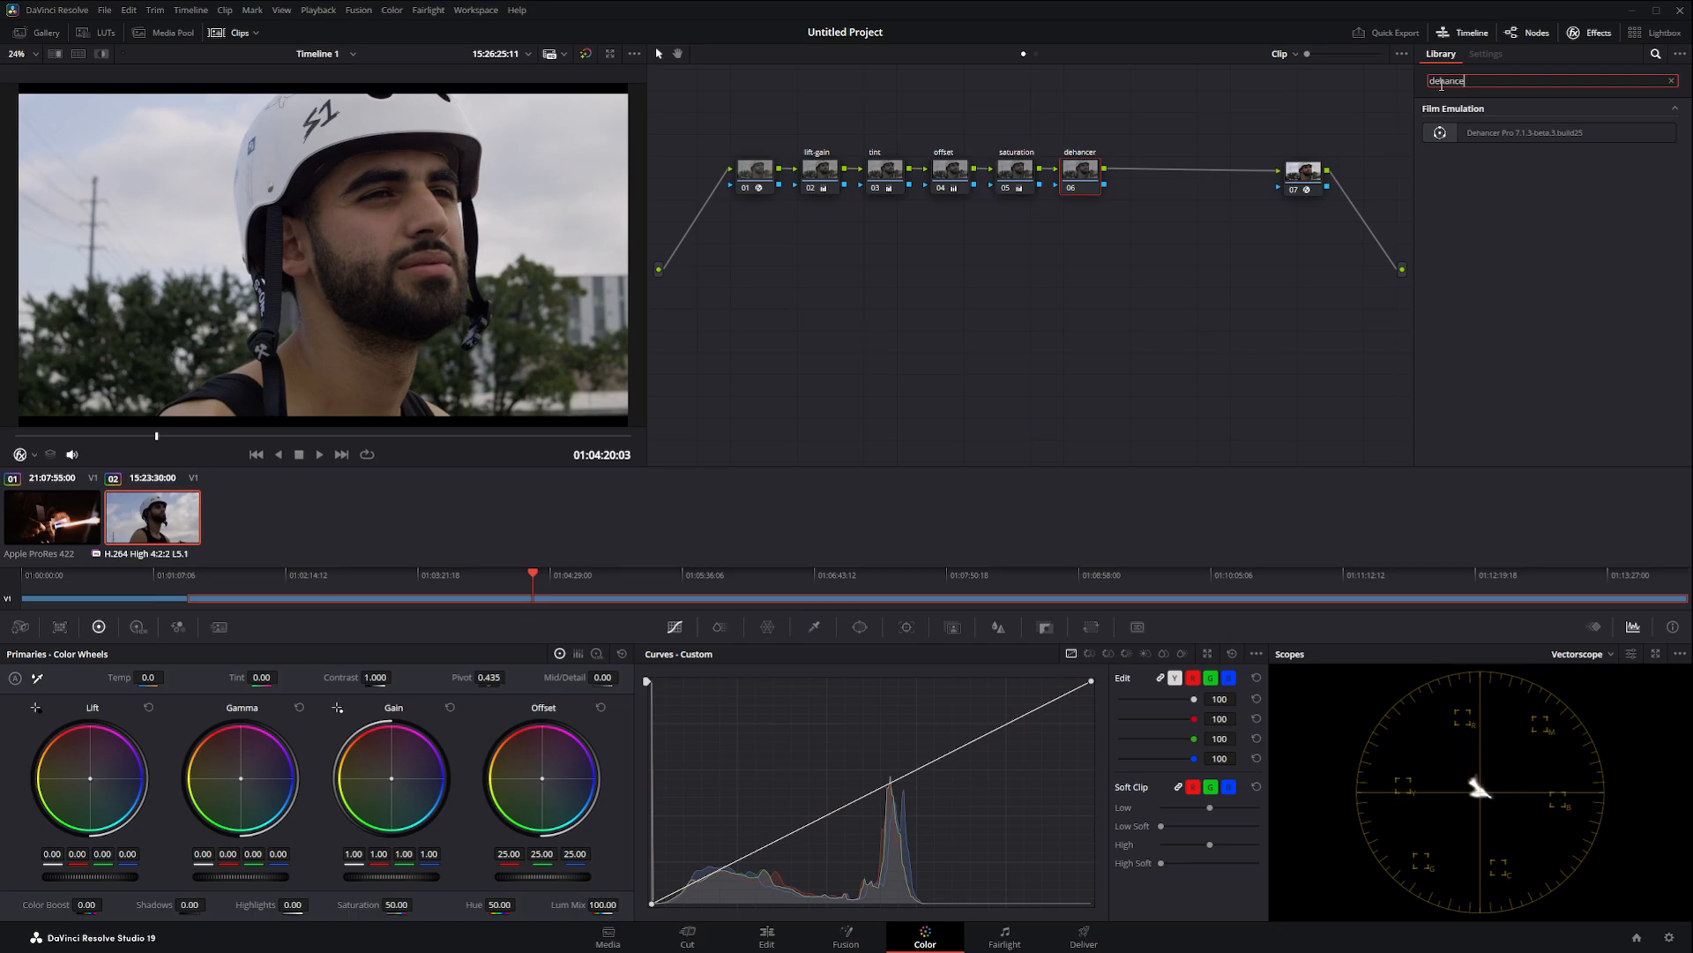
{"action": "left_click_drag", "start_coordinate": [1463, 134], "coordinate": [1097, 181]}
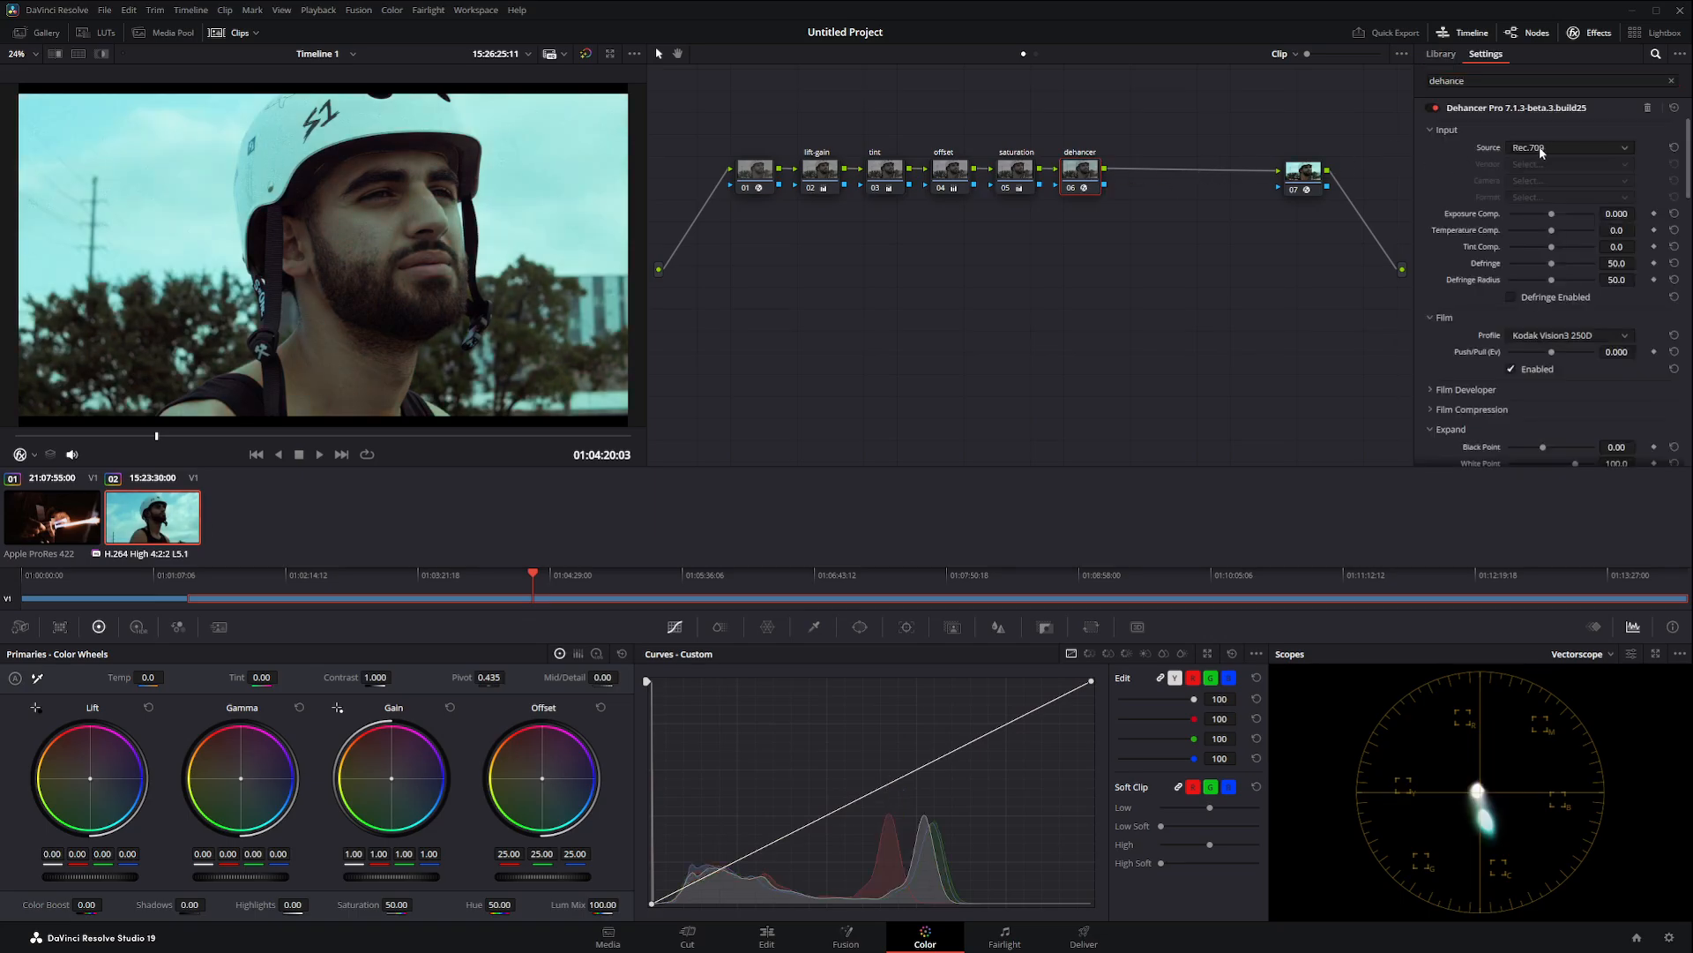
{"action": "left_click", "coordinate": [1547, 220]}
Step: Collapse Dehancer's expanded settings sections for the helmet clip, from Input through Vignette
{"action": "left_click", "coordinate": [1457, 129]}
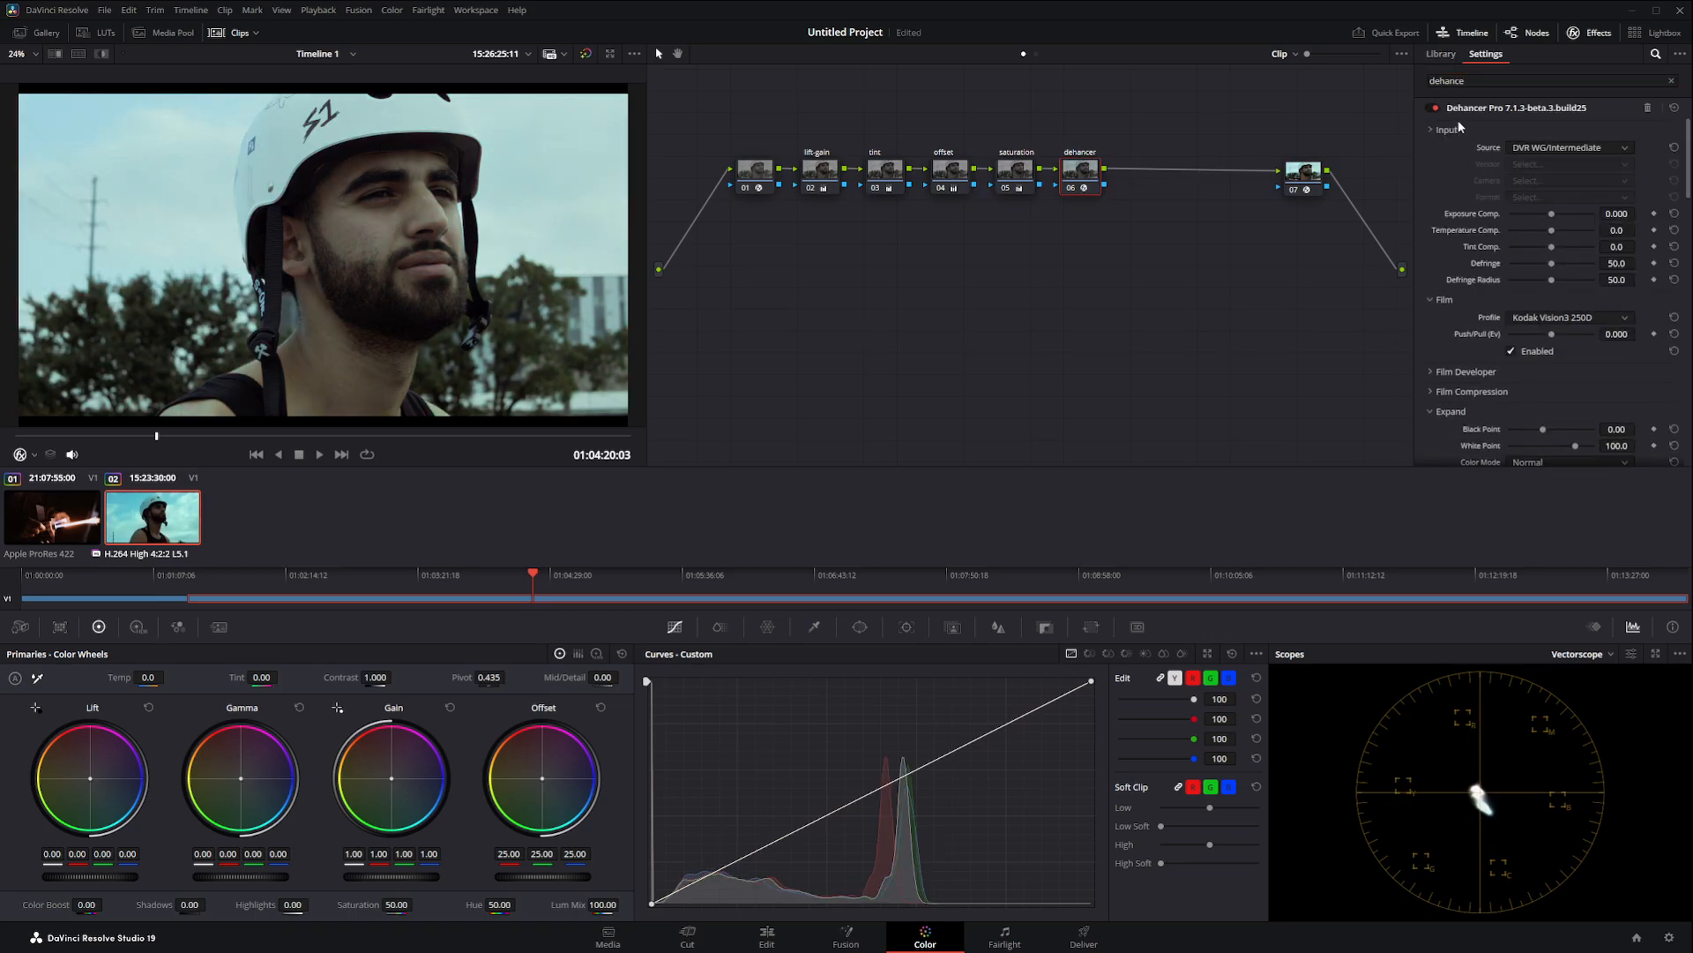
{"action": "left_click", "coordinate": [1449, 152]}
{"action": "left_click", "coordinate": [1449, 210]}
{"action": "left_click", "coordinate": [1447, 232]}
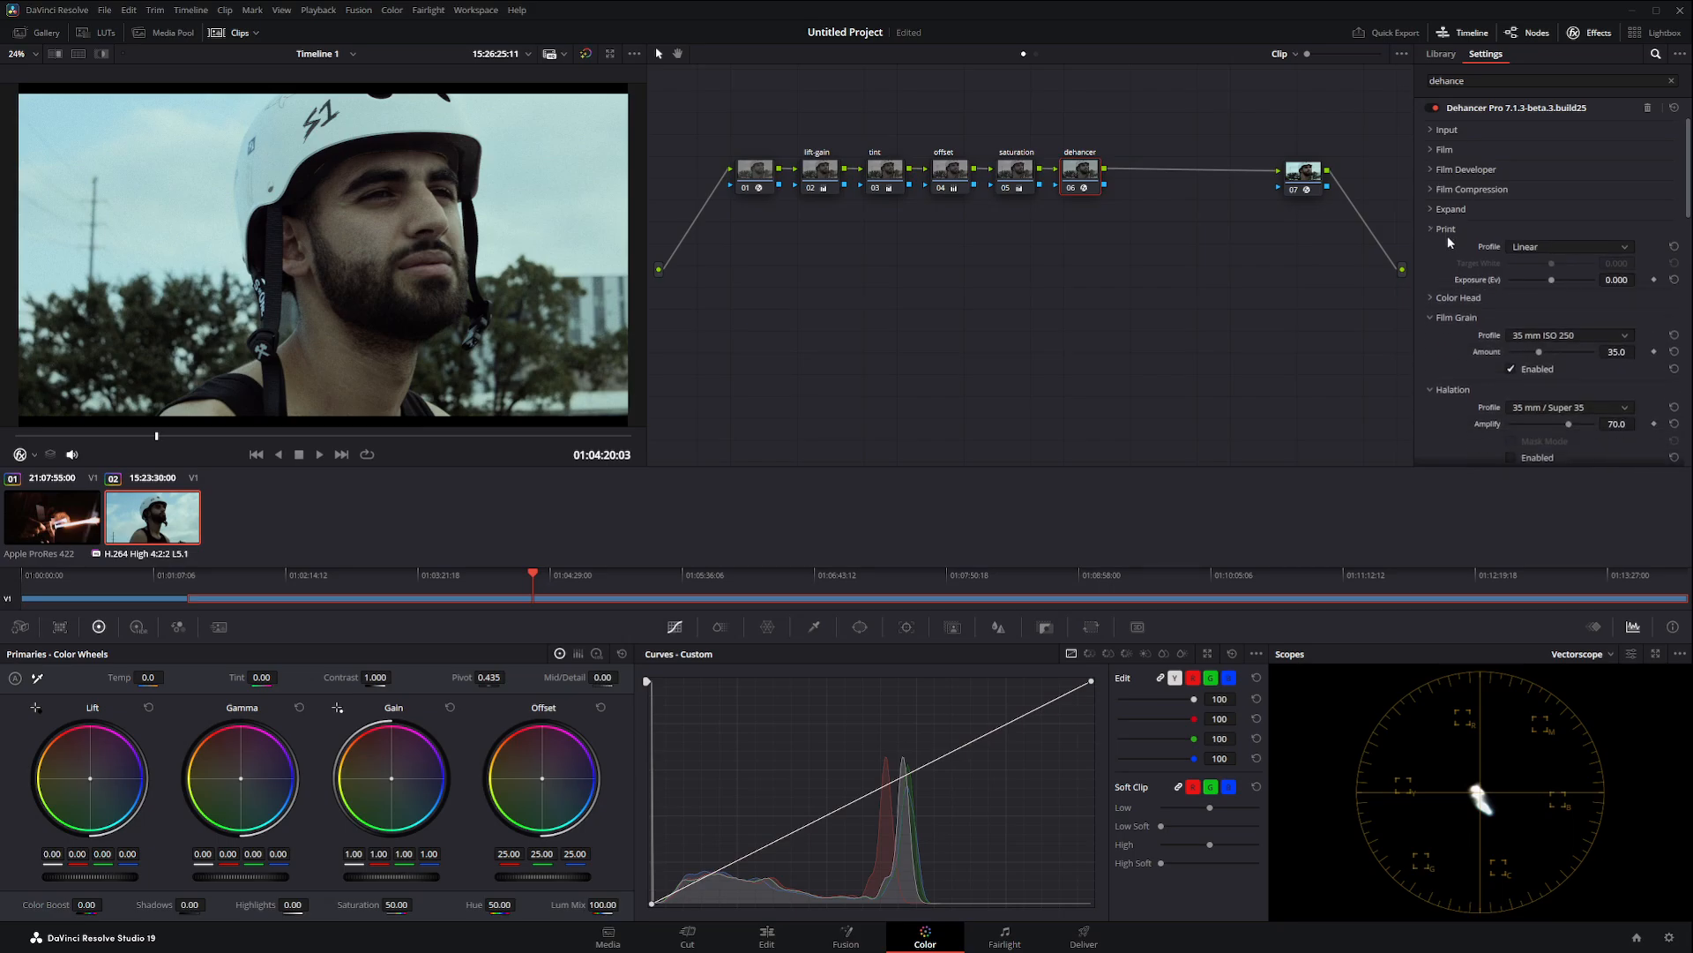
{"action": "left_click", "coordinate": [1456, 269]}
{"action": "left_click", "coordinate": [1454, 289]}
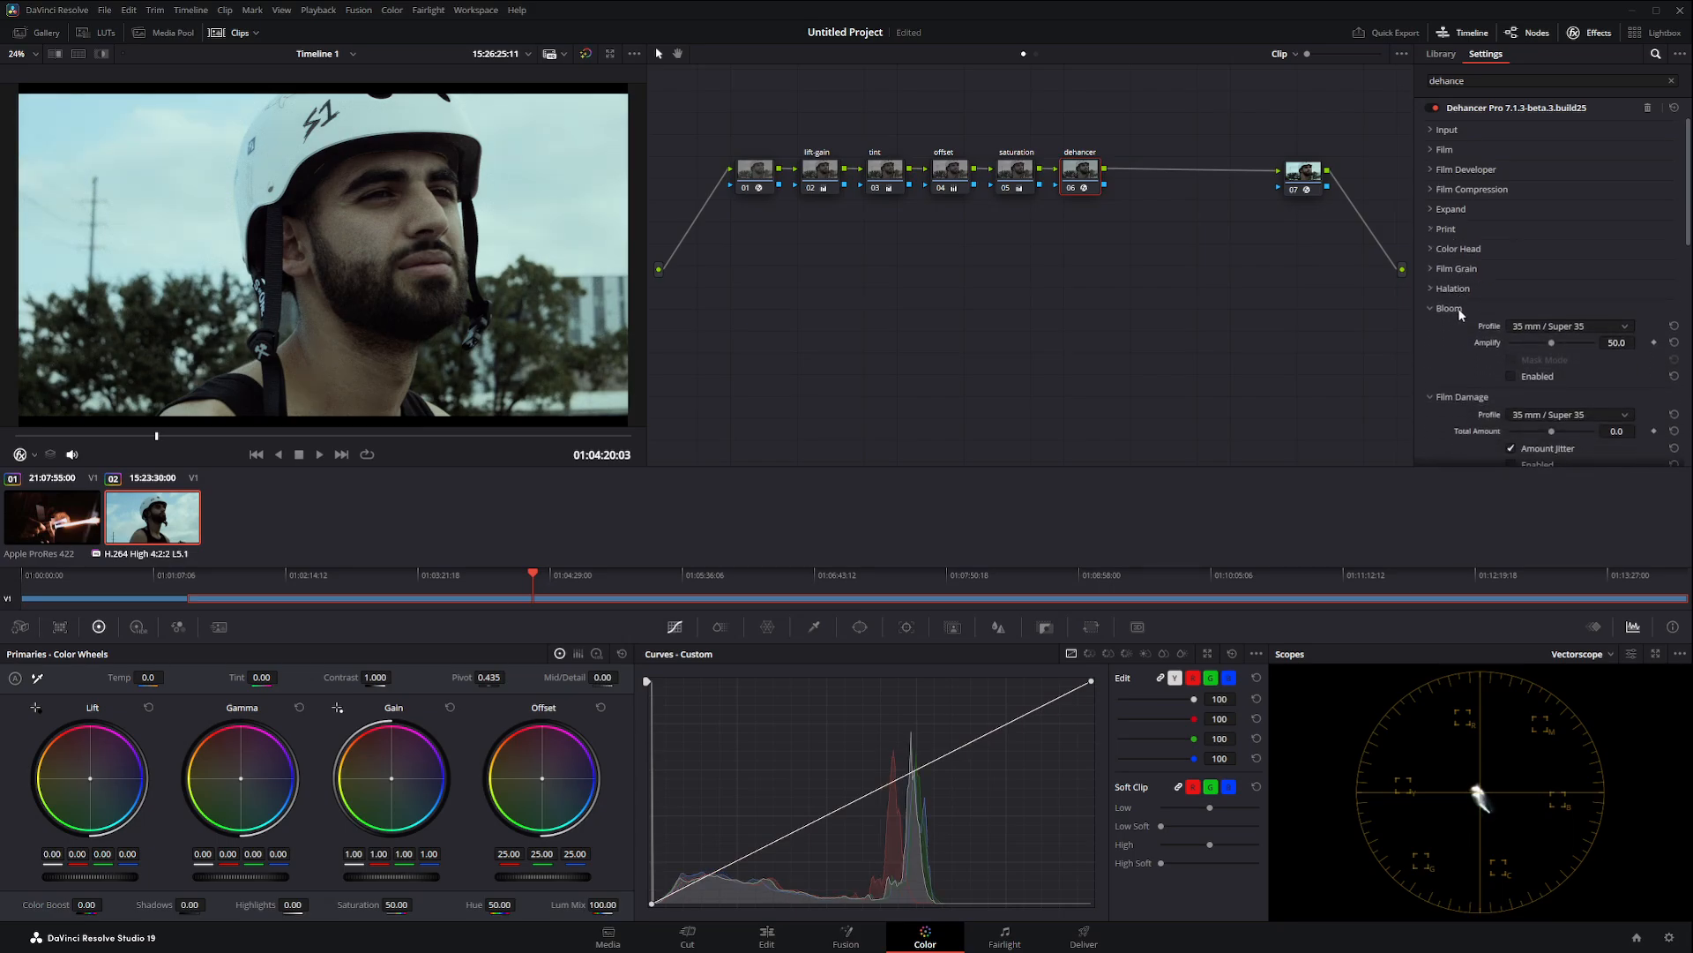
{"action": "left_click", "coordinate": [1456, 307]}
{"action": "left_click", "coordinate": [1459, 330]}
{"action": "left_click", "coordinate": [1457, 349]}
{"action": "left_click", "coordinate": [1453, 370]}
{"action": "left_click", "coordinate": [1453, 388]}
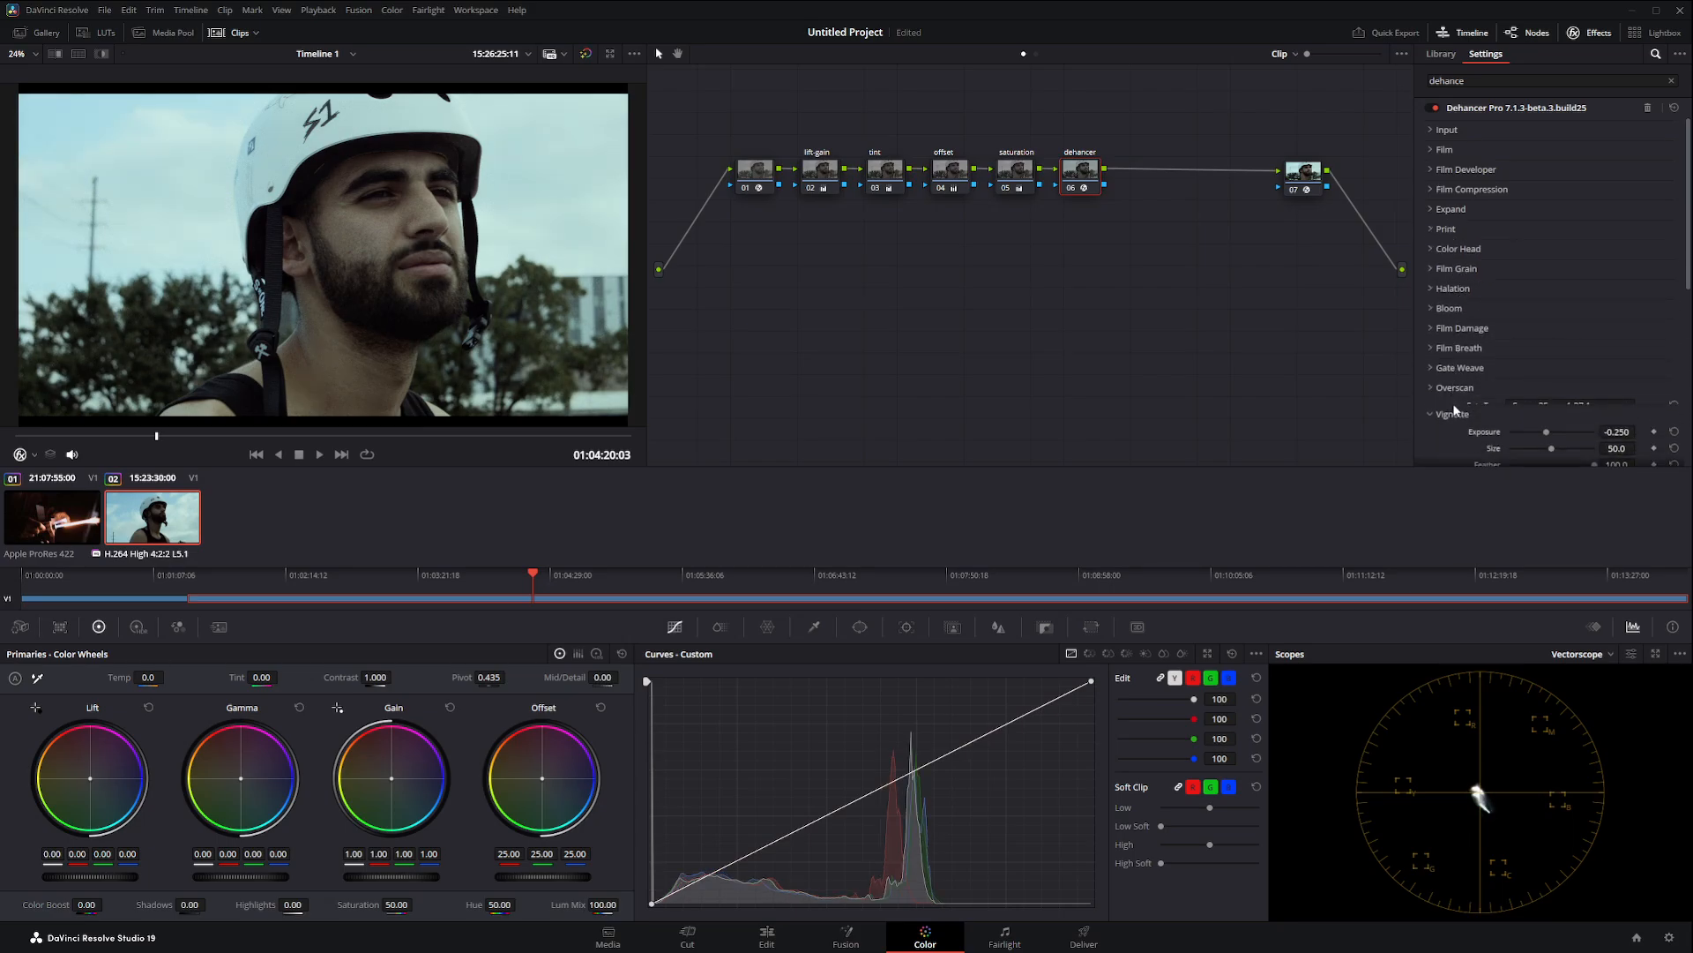
{"action": "left_click", "coordinate": [1452, 406]}
Step: Compare Dehancer film profiles such as Adox Color Implosion 100, choose the Fuji Eterna (Exp. 2013) profile, and move the dehancer node away from saturation
{"action": "left_click", "coordinate": [1465, 150]}
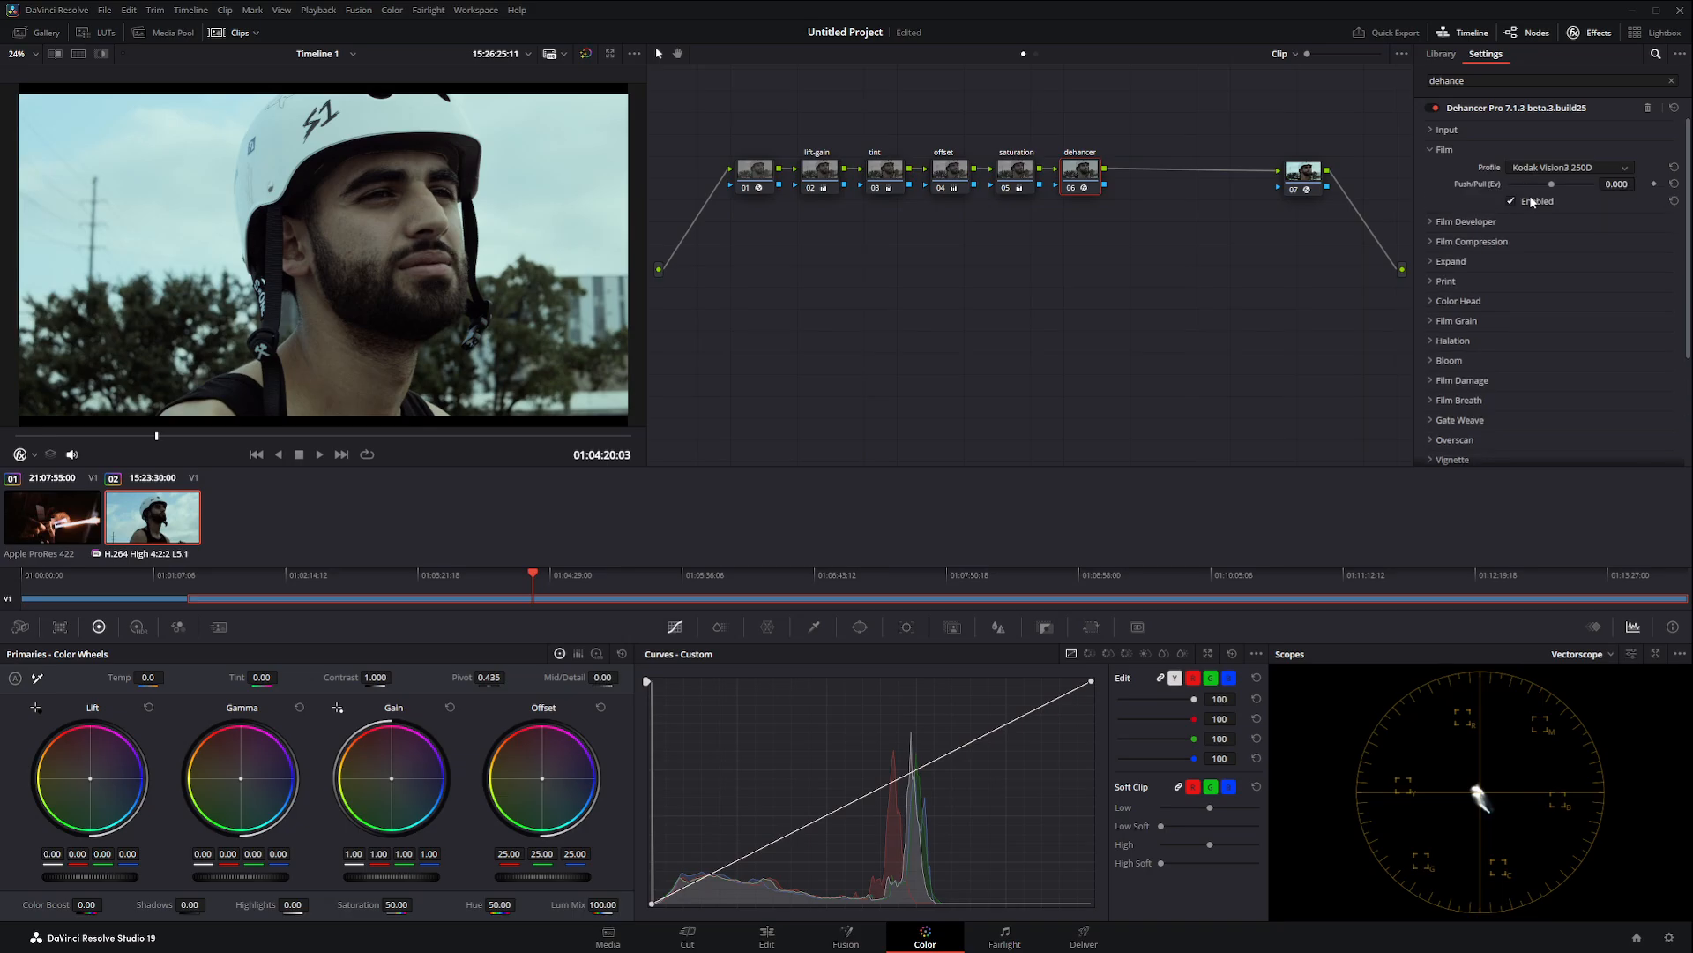
{"action": "scroll", "coordinate": [1551, 169], "scroll_direction": "down", "scroll_amount": 1}
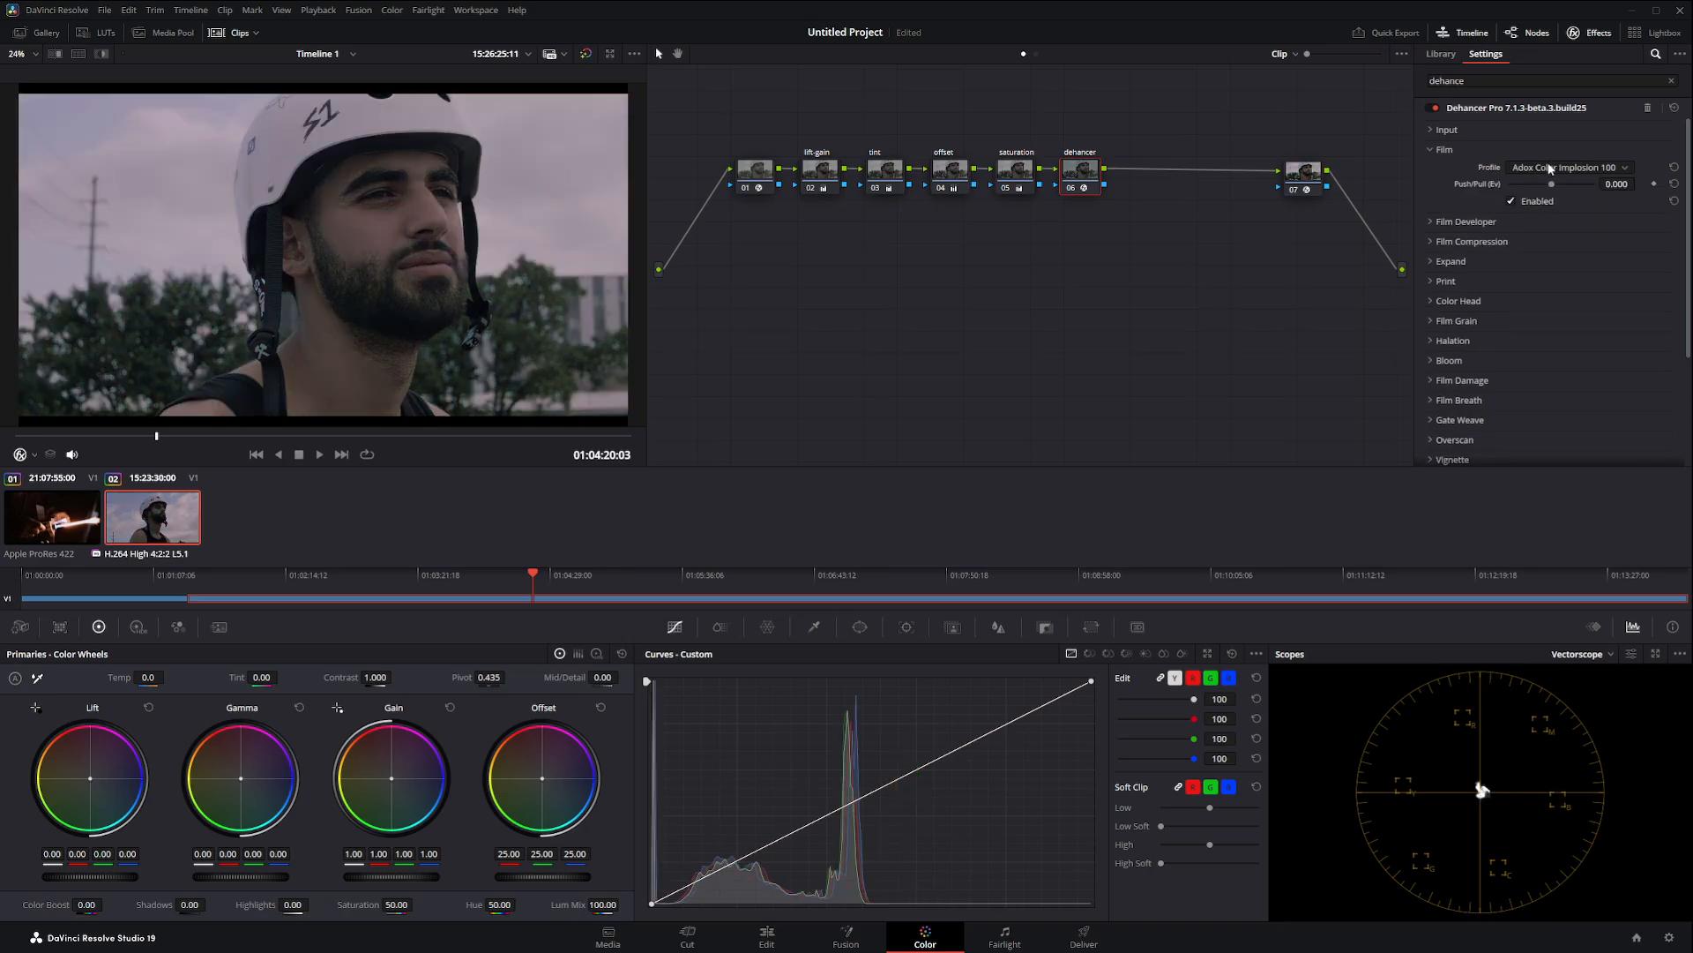
{"action": "scroll", "coordinate": [1551, 170], "scroll_direction": "down", "scroll_amount": 1}
{"action": "scroll", "coordinate": [1551, 169], "scroll_direction": "down", "scroll_amount": 1}
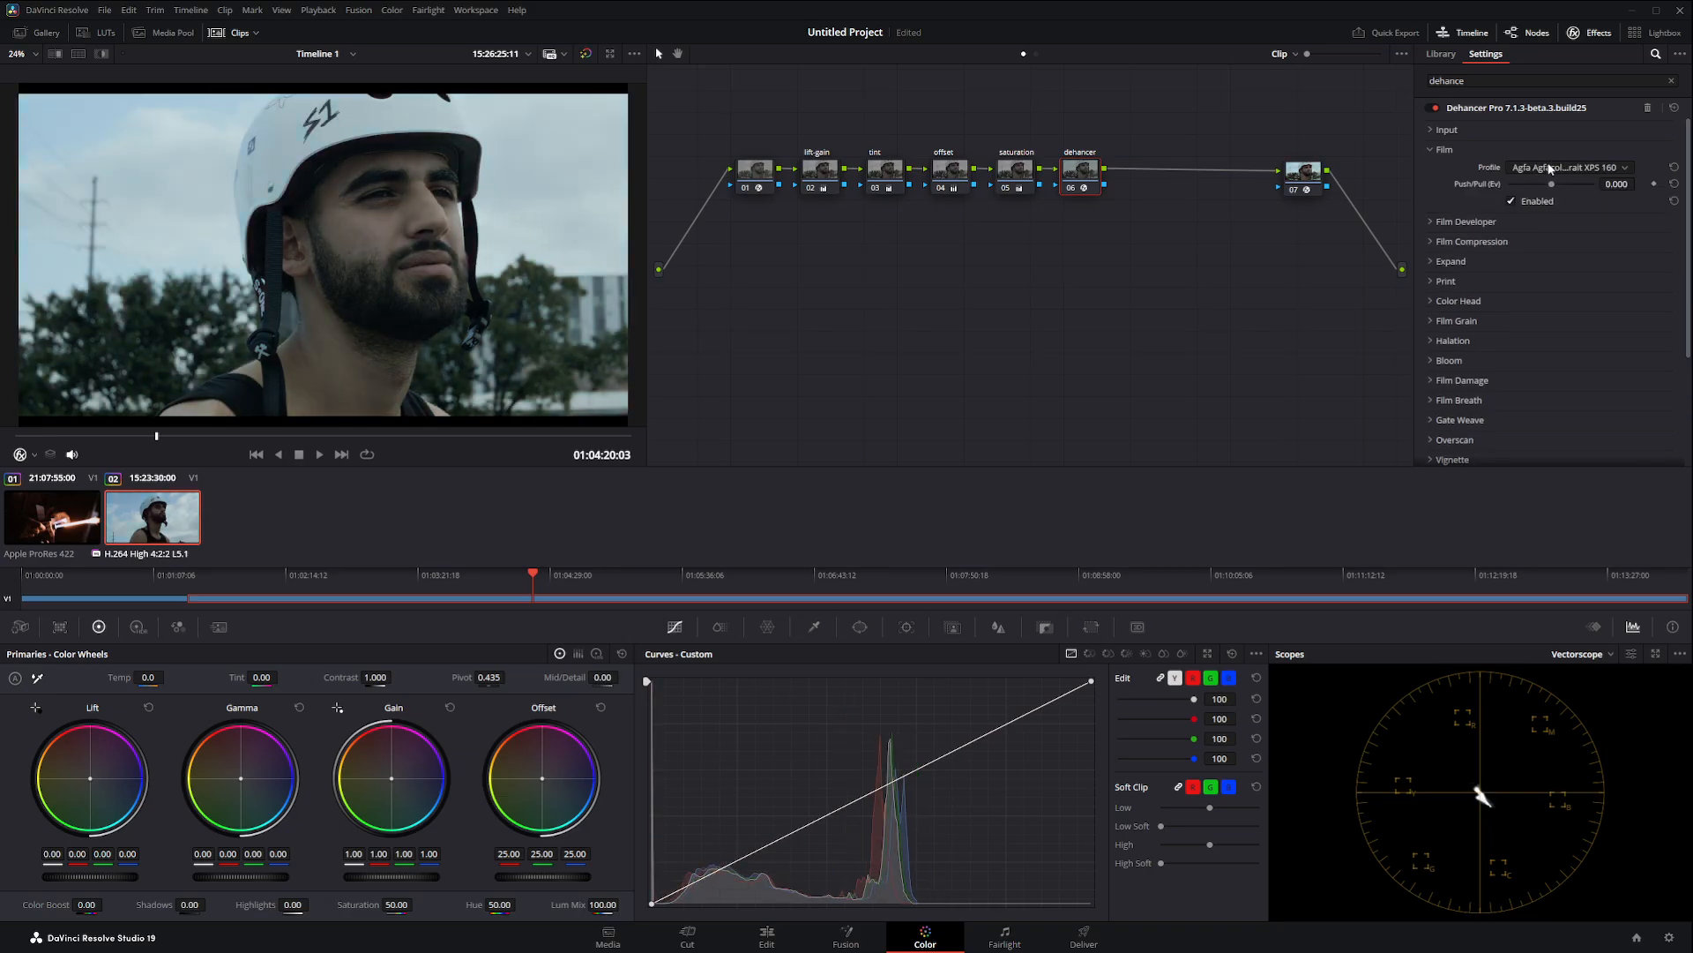
{"action": "scroll", "coordinate": [1551, 169], "scroll_direction": "down", "scroll_amount": 3}
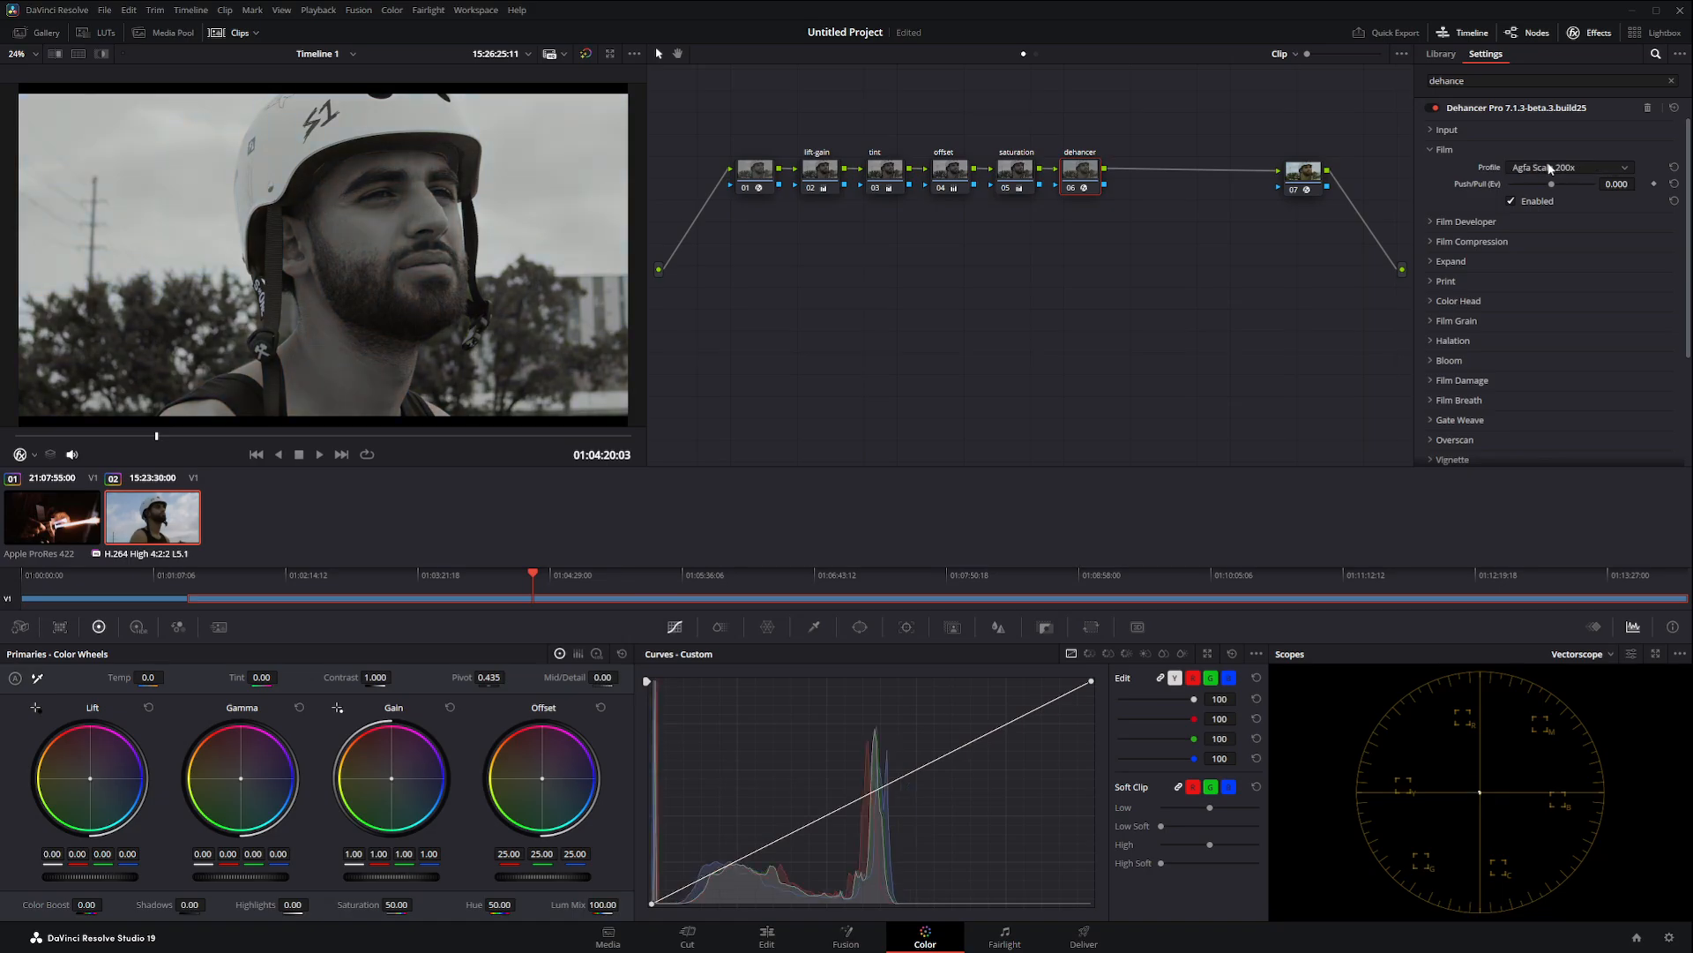
{"action": "scroll", "coordinate": [1550, 169], "scroll_direction": "down", "scroll_amount": 4}
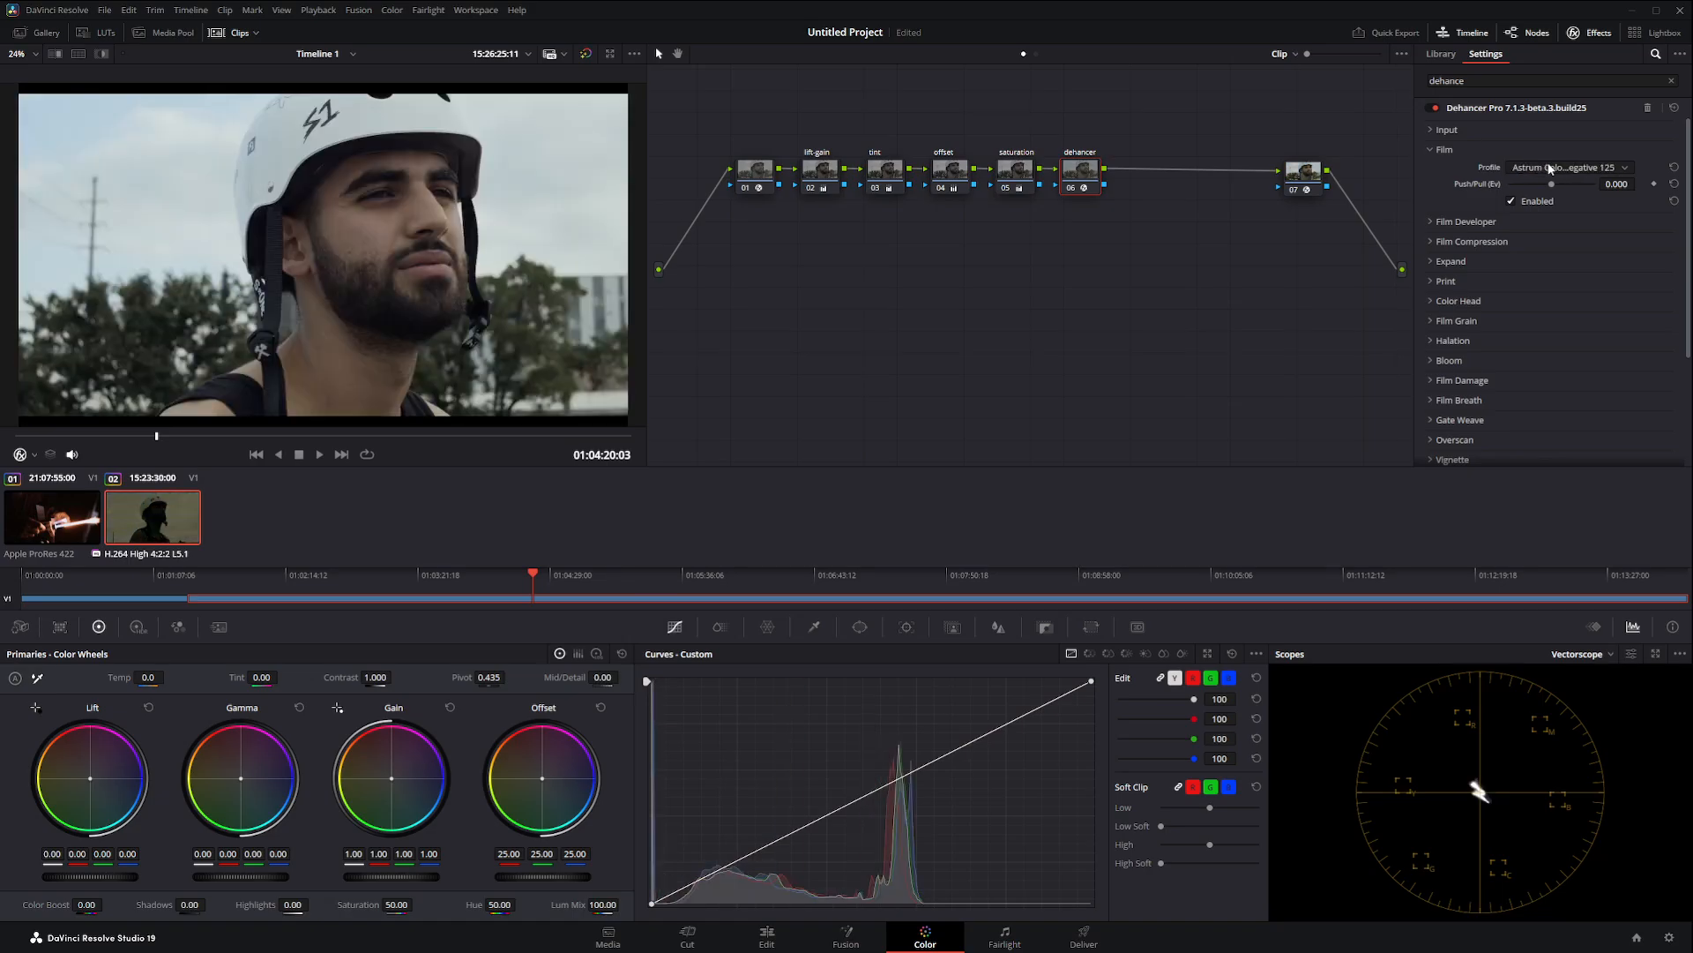
{"action": "scroll", "coordinate": [1550, 168], "scroll_direction": "down", "scroll_amount": 3}
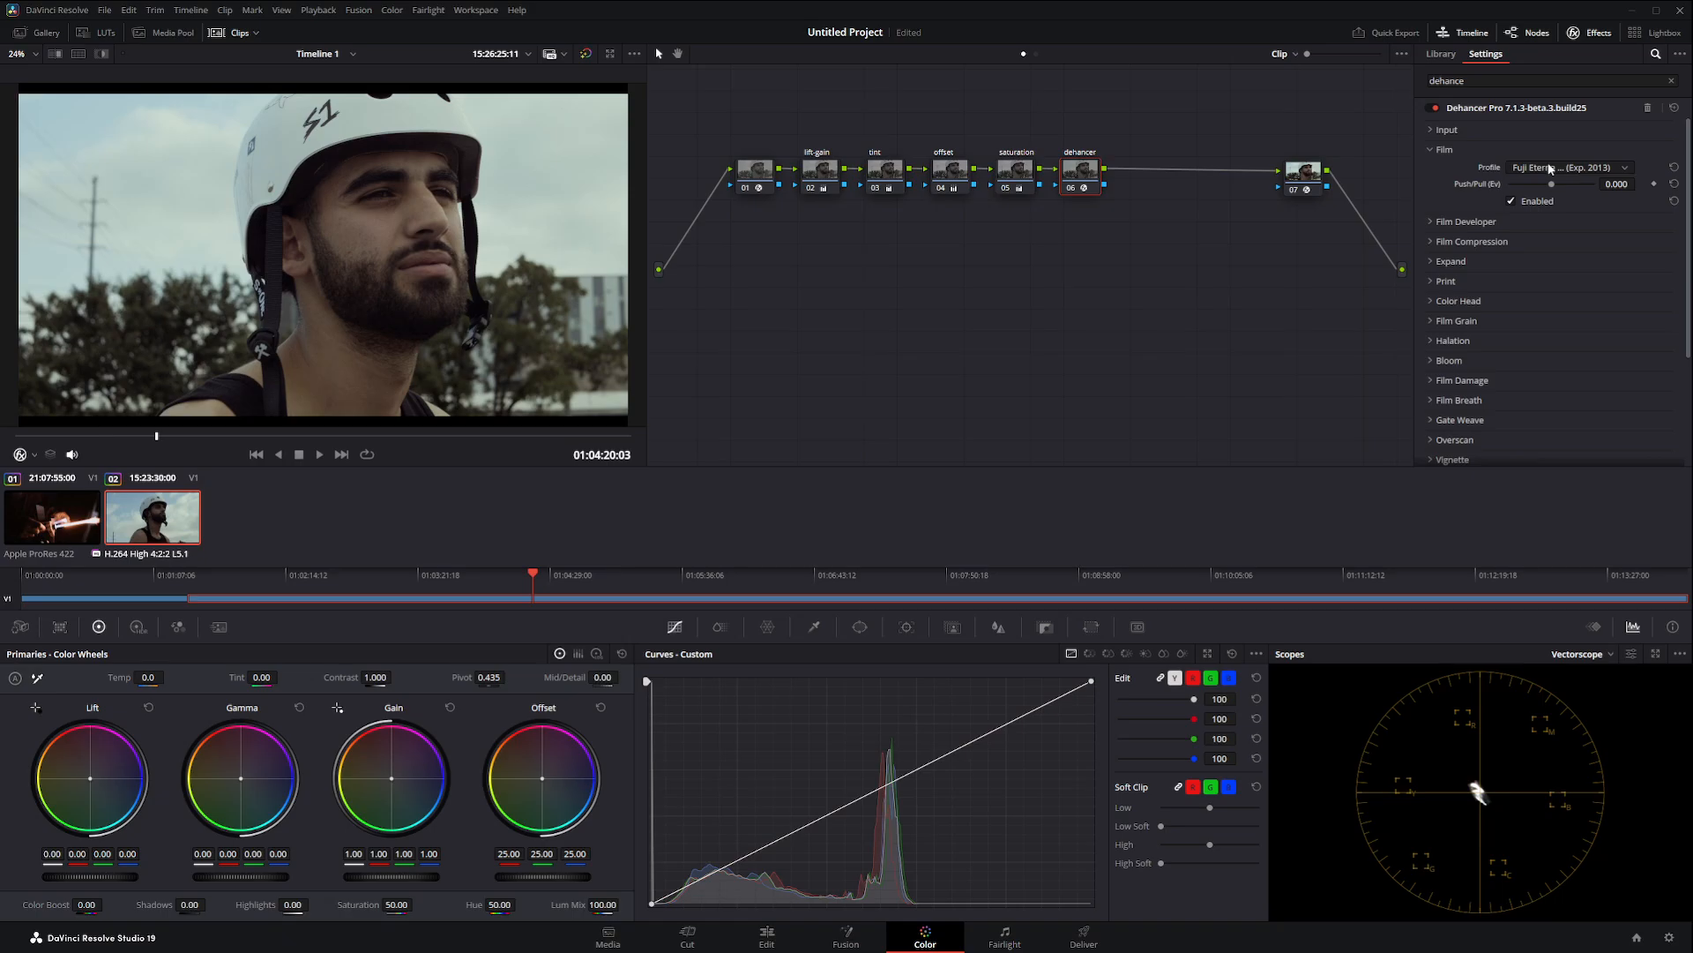
{"action": "mouse_move", "coordinate": [1087, 168]}
{"action": "left_mouse_down"}
{"action": "mouse_move", "coordinate": [1159, 163]}
{"action": "mouse_move", "coordinate": [1116, 165]}
{"action": "left_mouse_up"}
{"action": "scroll", "coordinate": [1553, 173], "scroll_direction": "down", "scroll_amount": 1}
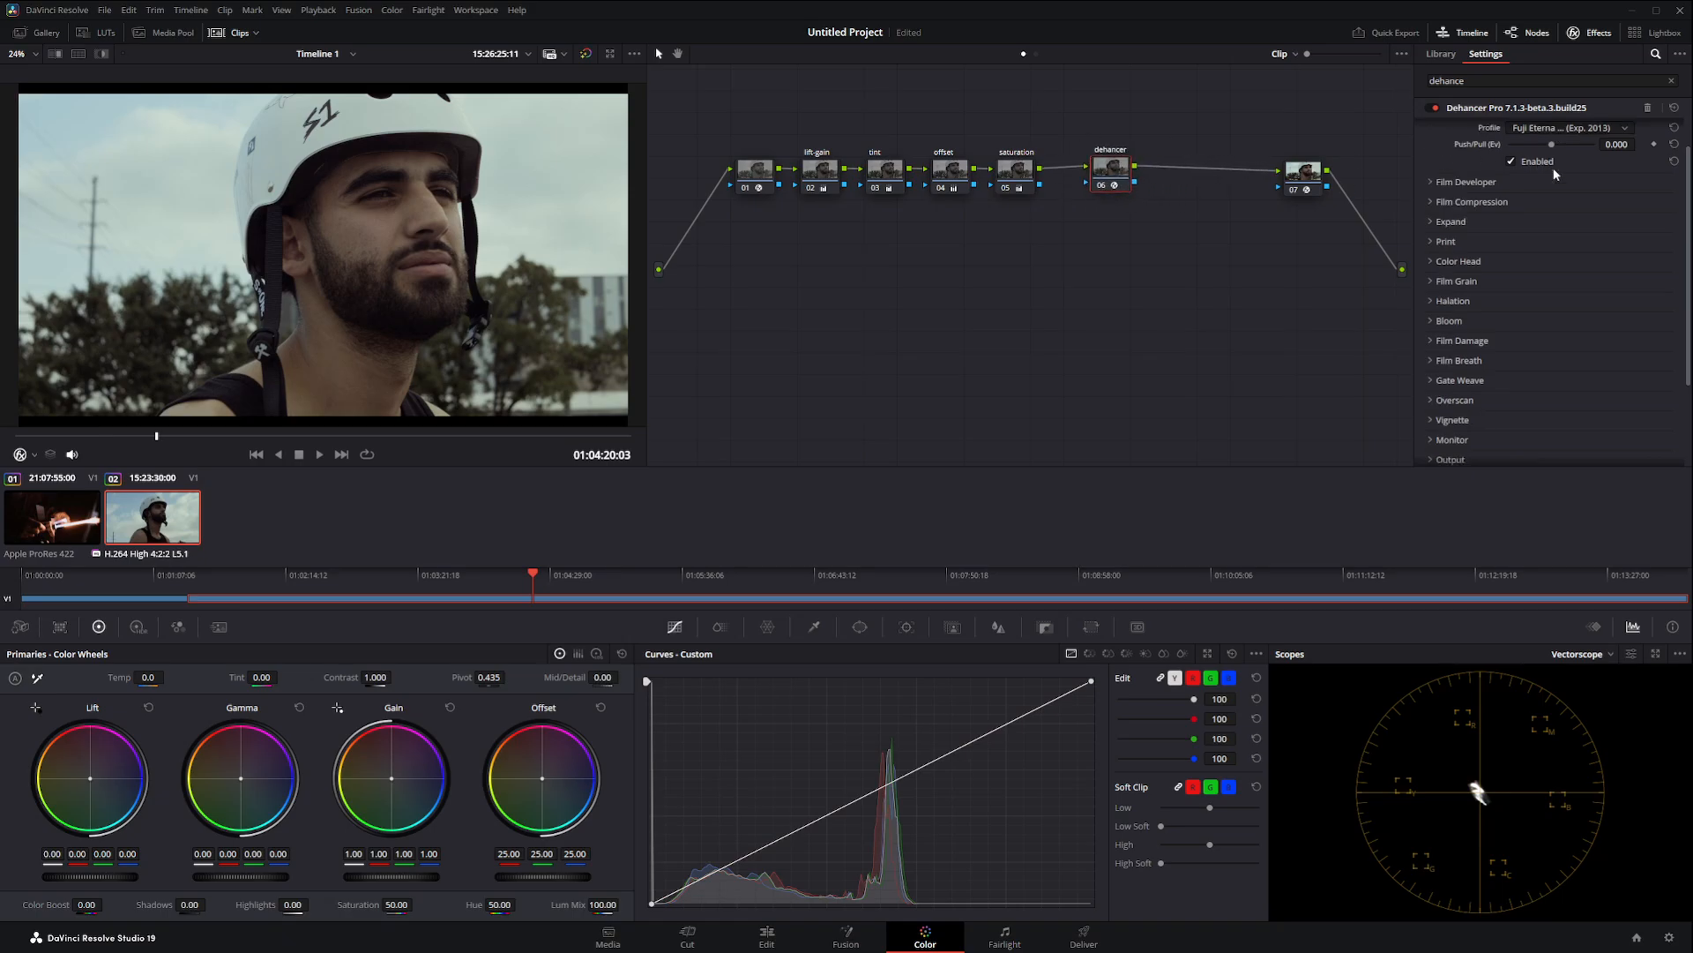
Step: Compare further Dehancer film profiles such as Fujichrome Velvia 100, choose Fujicolor 100, and collapse the Film section
{"action": "scroll", "coordinate": [1554, 172], "scroll_direction": "up", "scroll_amount": 1}
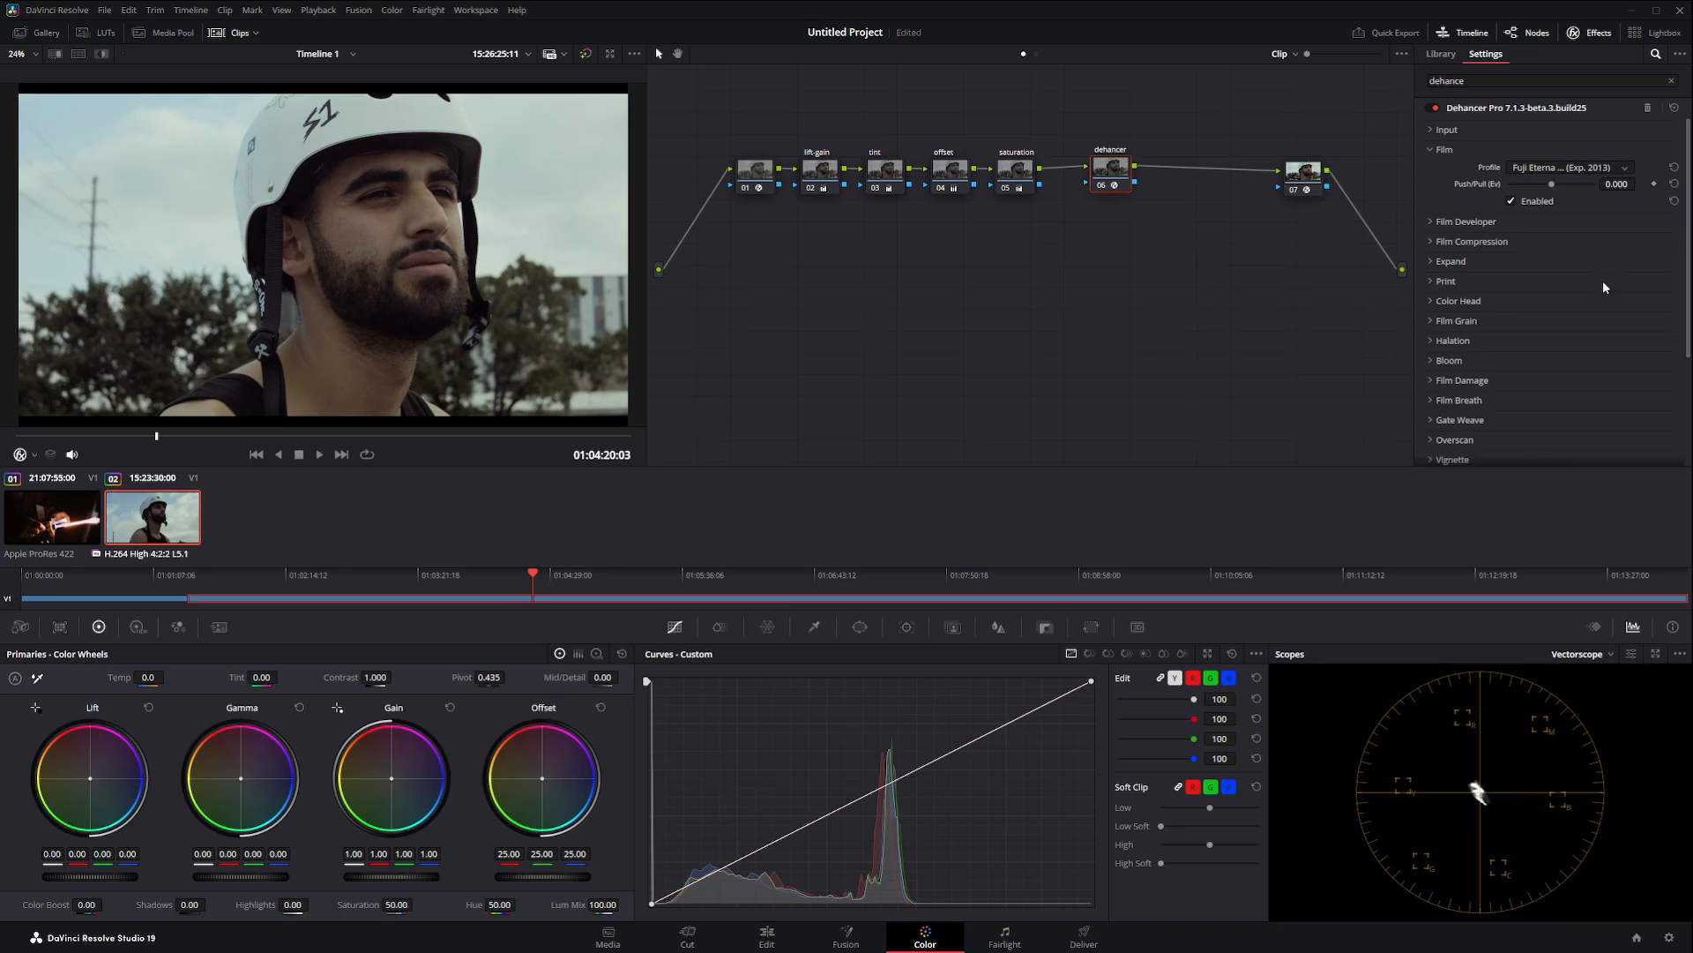
{"action": "scroll", "coordinate": [1566, 170], "scroll_direction": "down", "scroll_amount": 1}
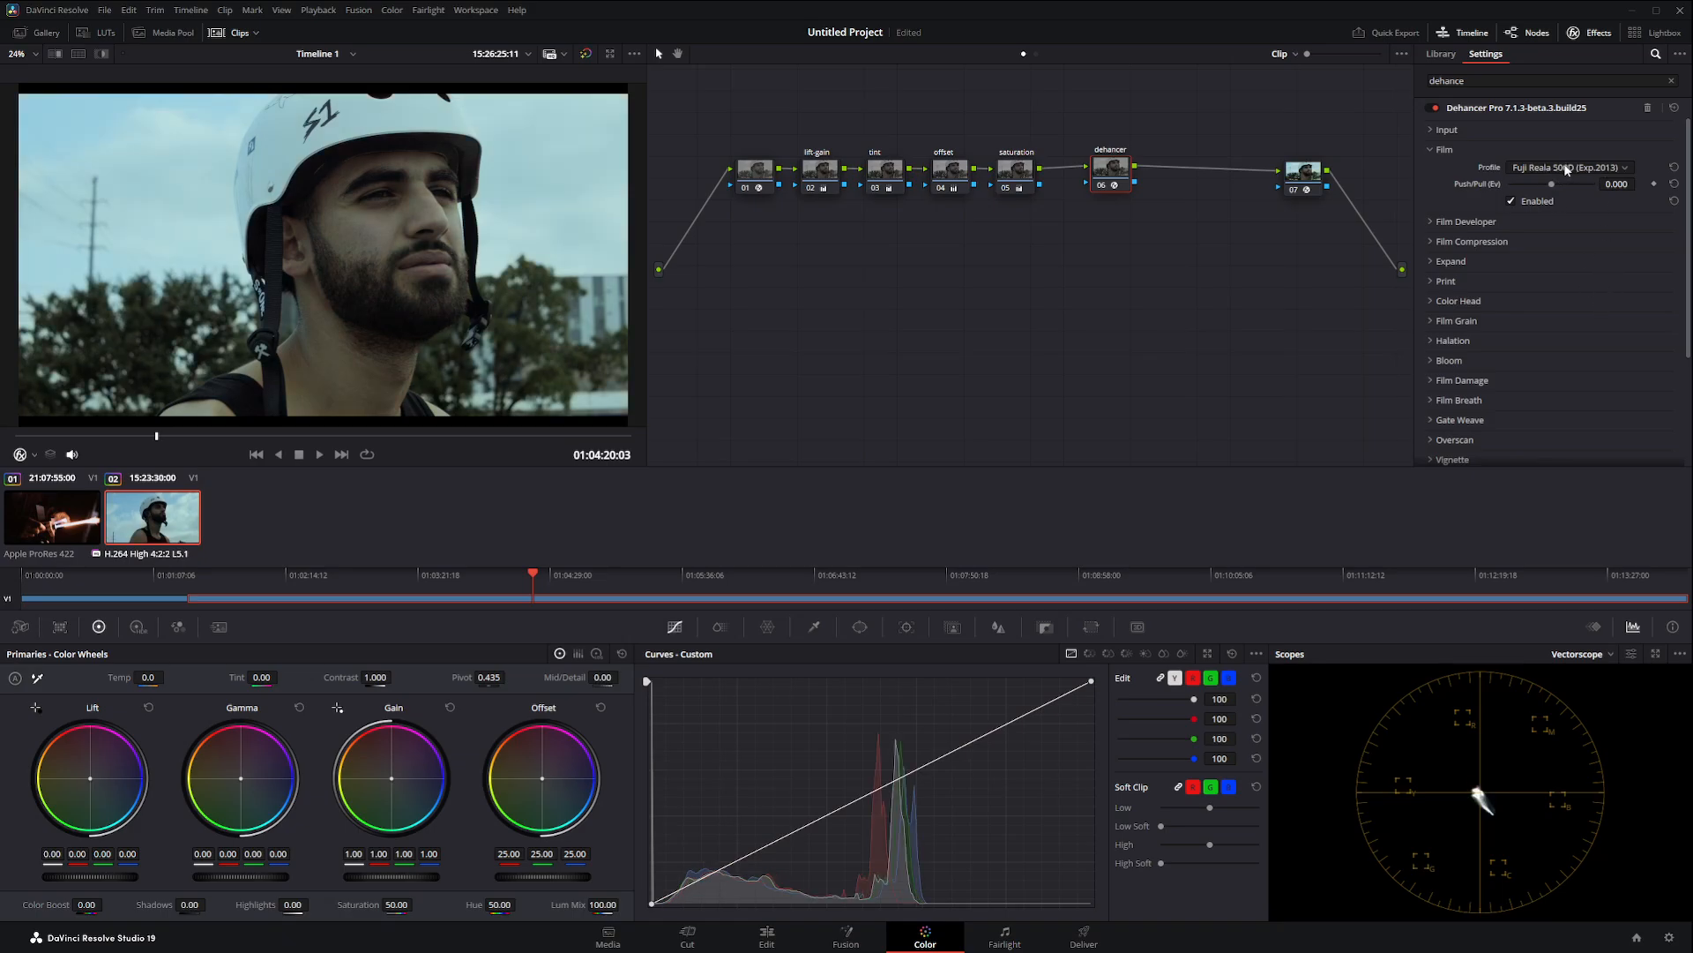
{"action": "scroll", "coordinate": [1566, 169], "scroll_direction": "down", "scroll_amount": 2}
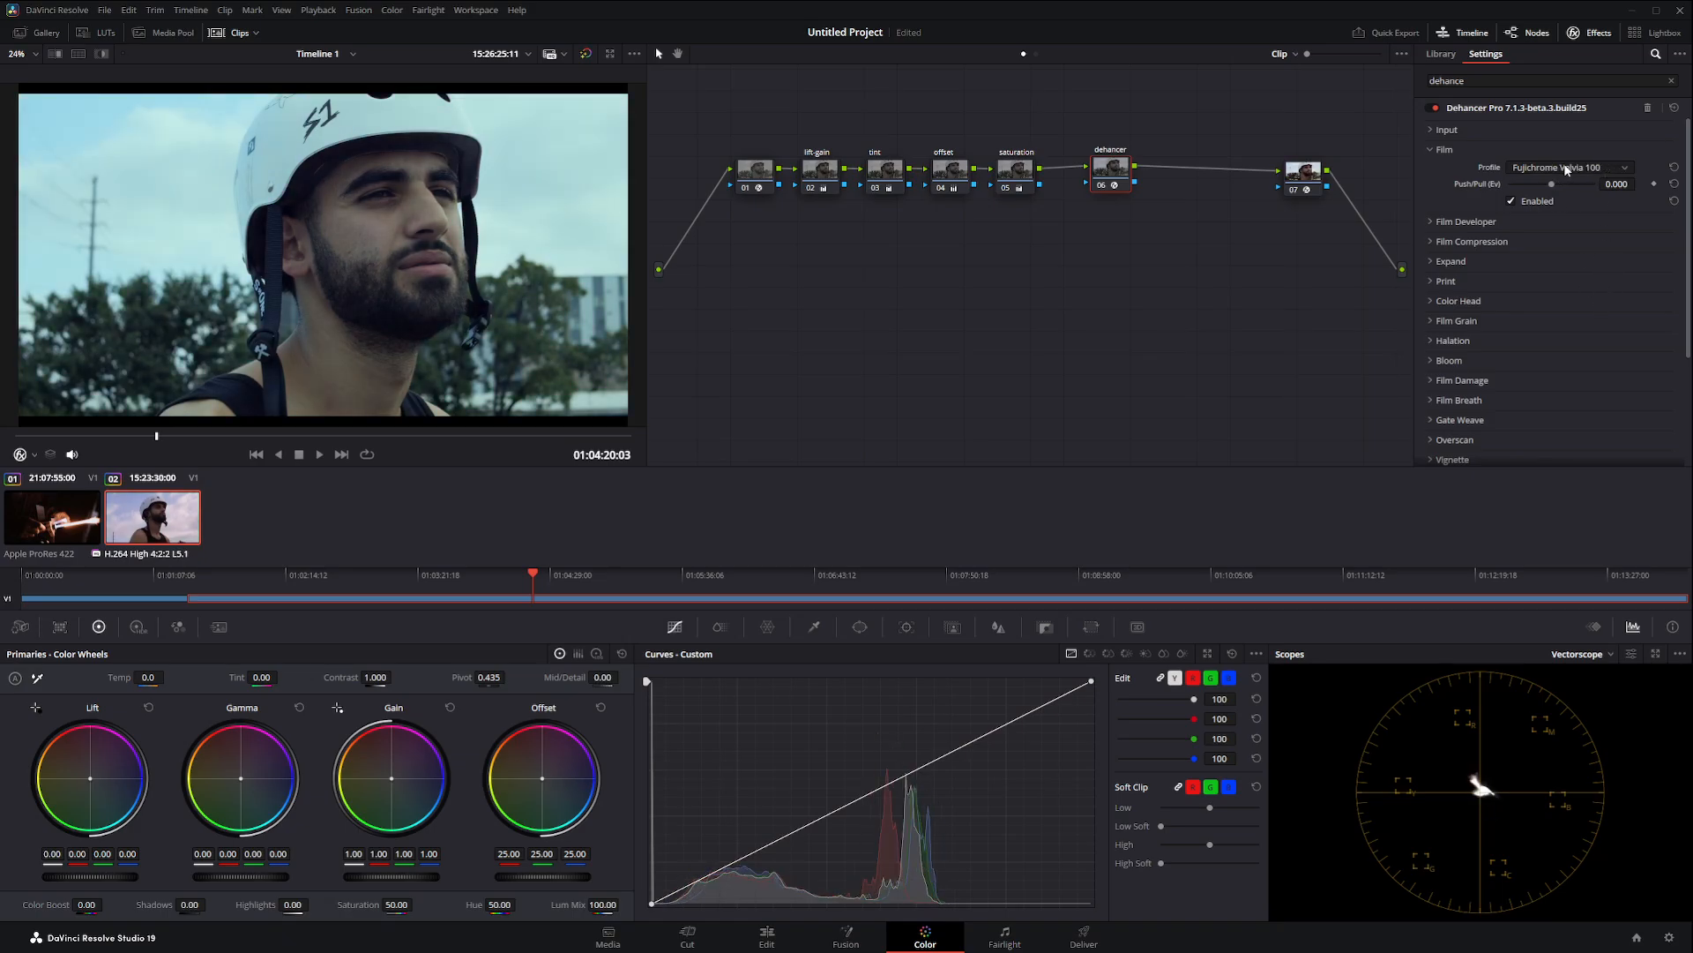
{"action": "scroll", "coordinate": [1566, 170], "scroll_direction": "down", "scroll_amount": 1}
{"action": "scroll", "coordinate": [1566, 170], "scroll_direction": "down", "scroll_amount": 1}
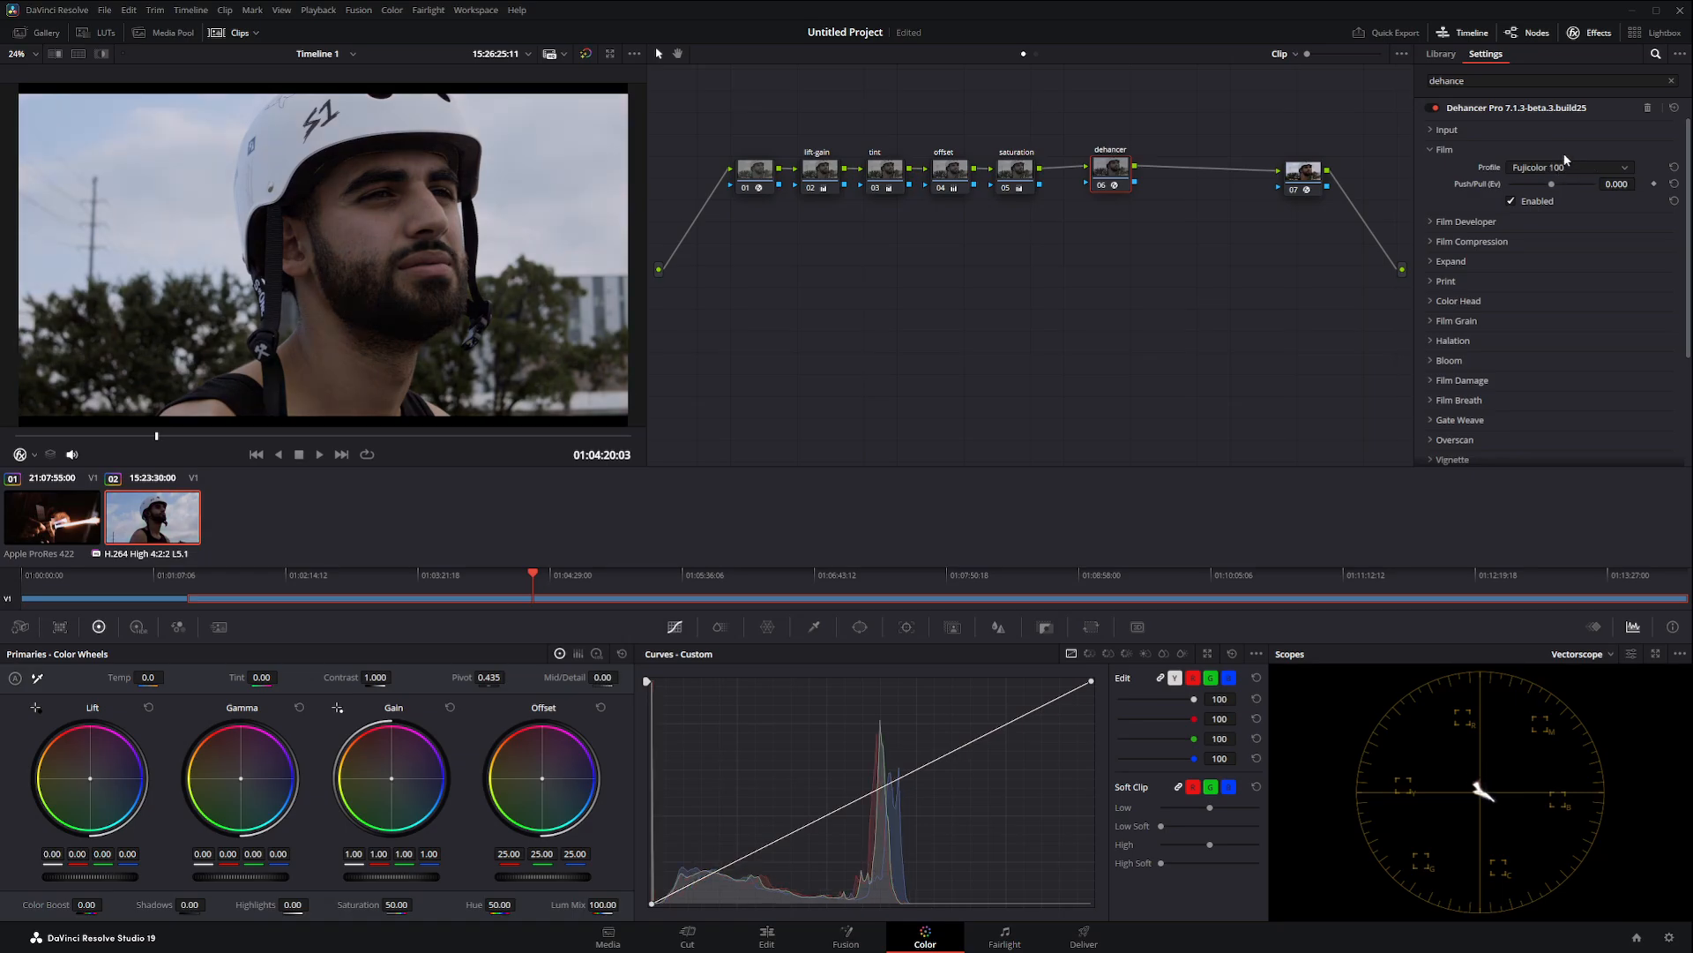
{"action": "left_click", "coordinate": [1543, 149]}
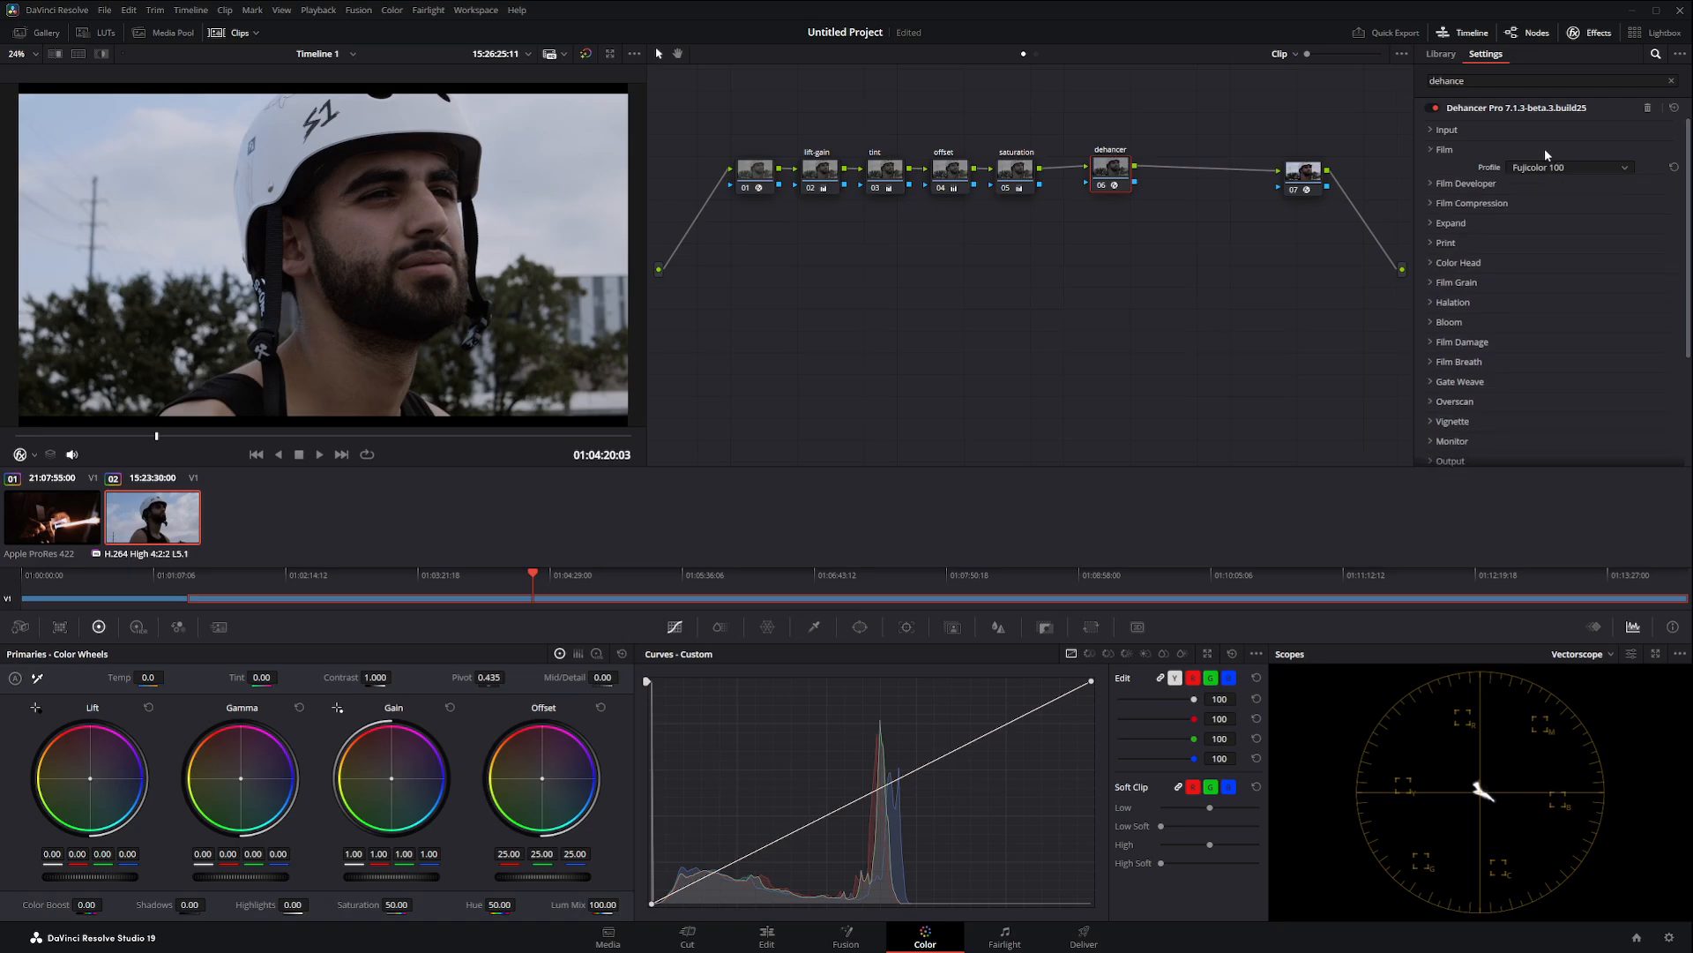
Step: Enable Dehancer's Film Developer and slightly reduce its contrast boost, leaving the section collapsed
{"action": "left_click", "coordinate": [1497, 167]}
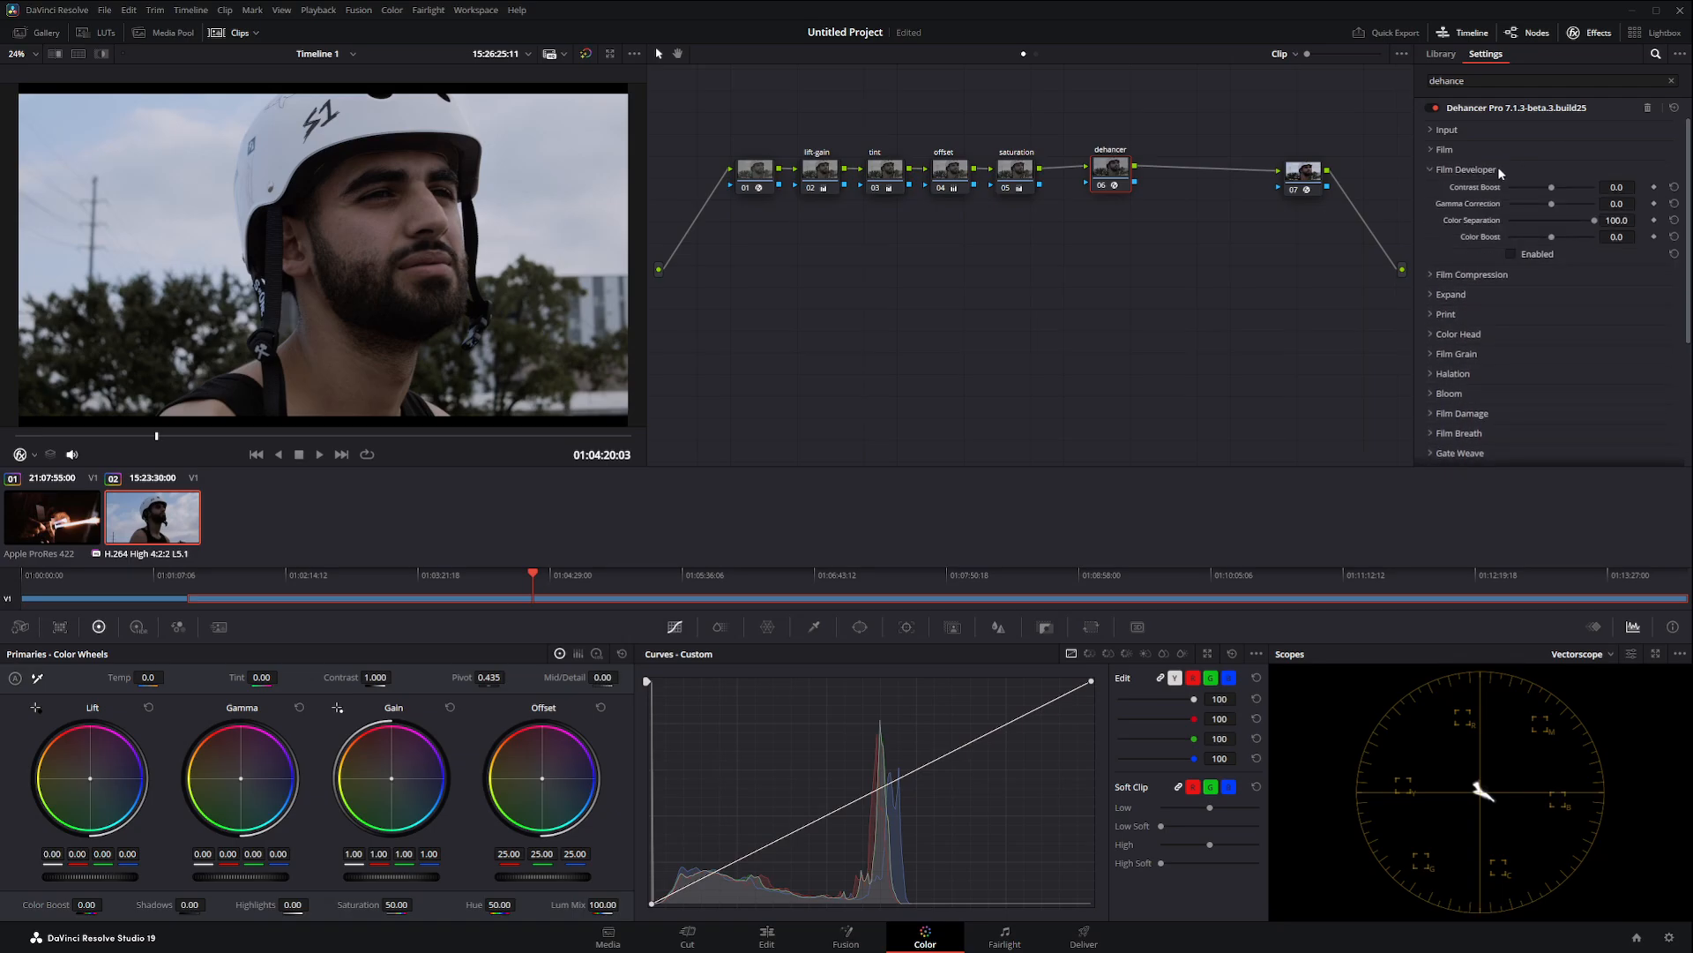
{"action": "left_click", "coordinate": [1511, 254]}
{"action": "left_click", "coordinate": [1551, 188]}
{"action": "left_click_drag", "start_coordinate": [1552, 193], "coordinate": [1546, 193]}
{"action": "left_click", "coordinate": [1472, 171]}
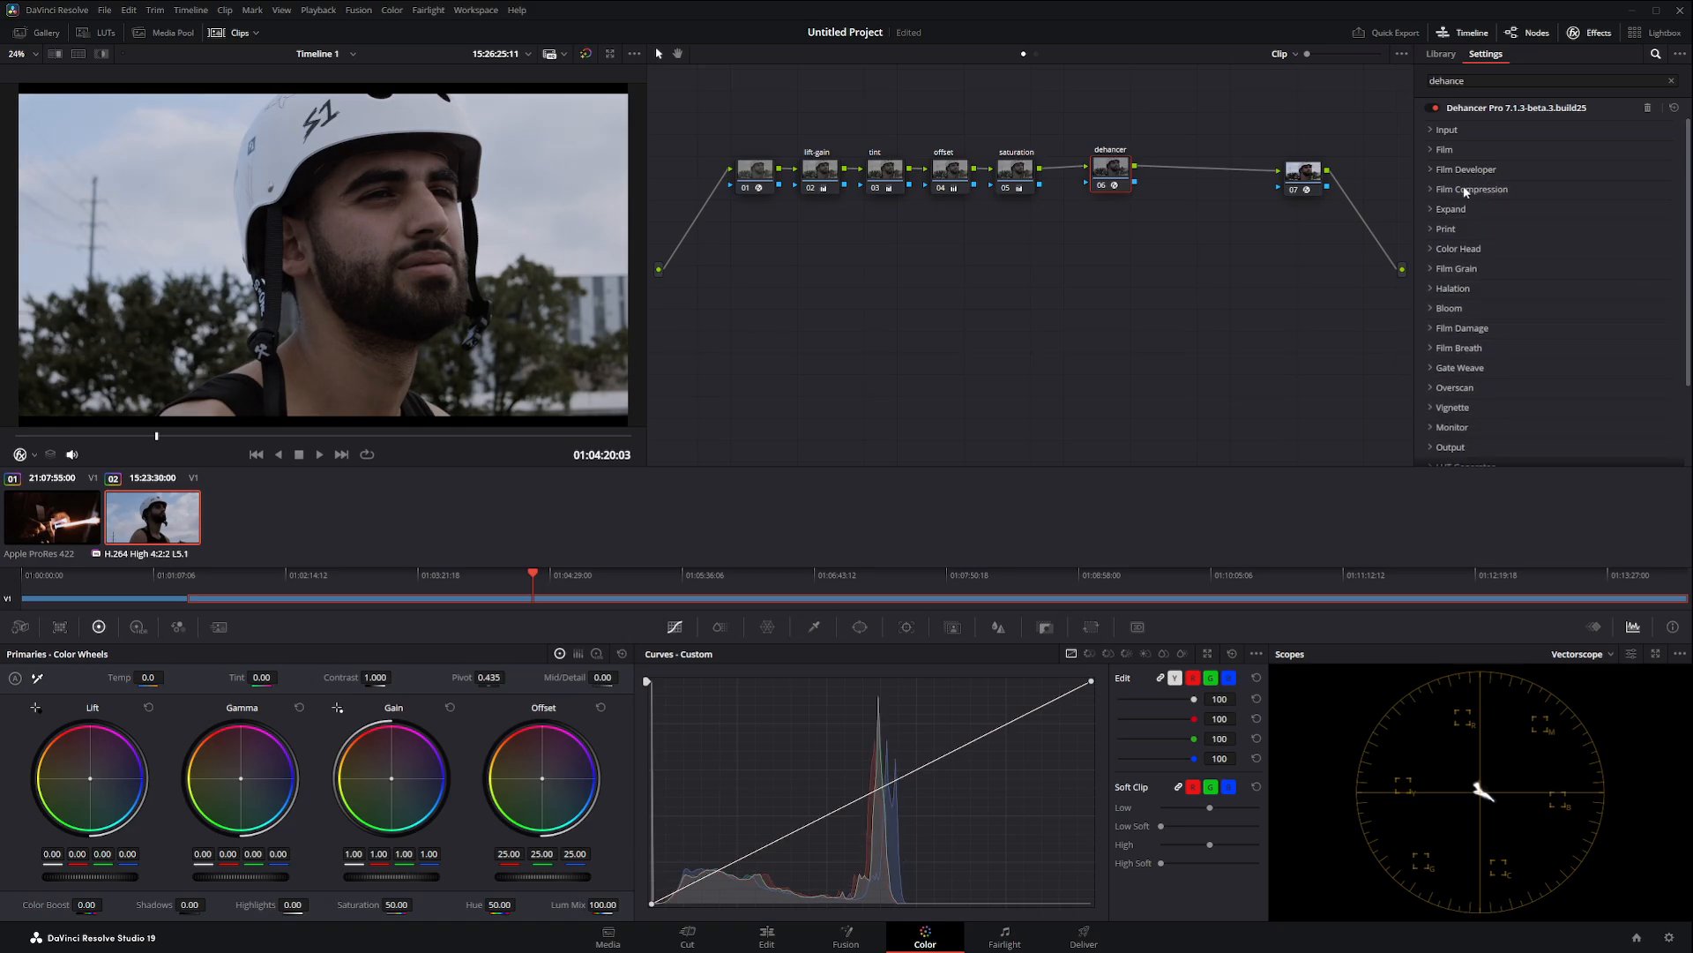
Step: Enable Dehancer's Halation for the helmet clip and collapse its section
{"action": "left_click", "coordinate": [1457, 289]}
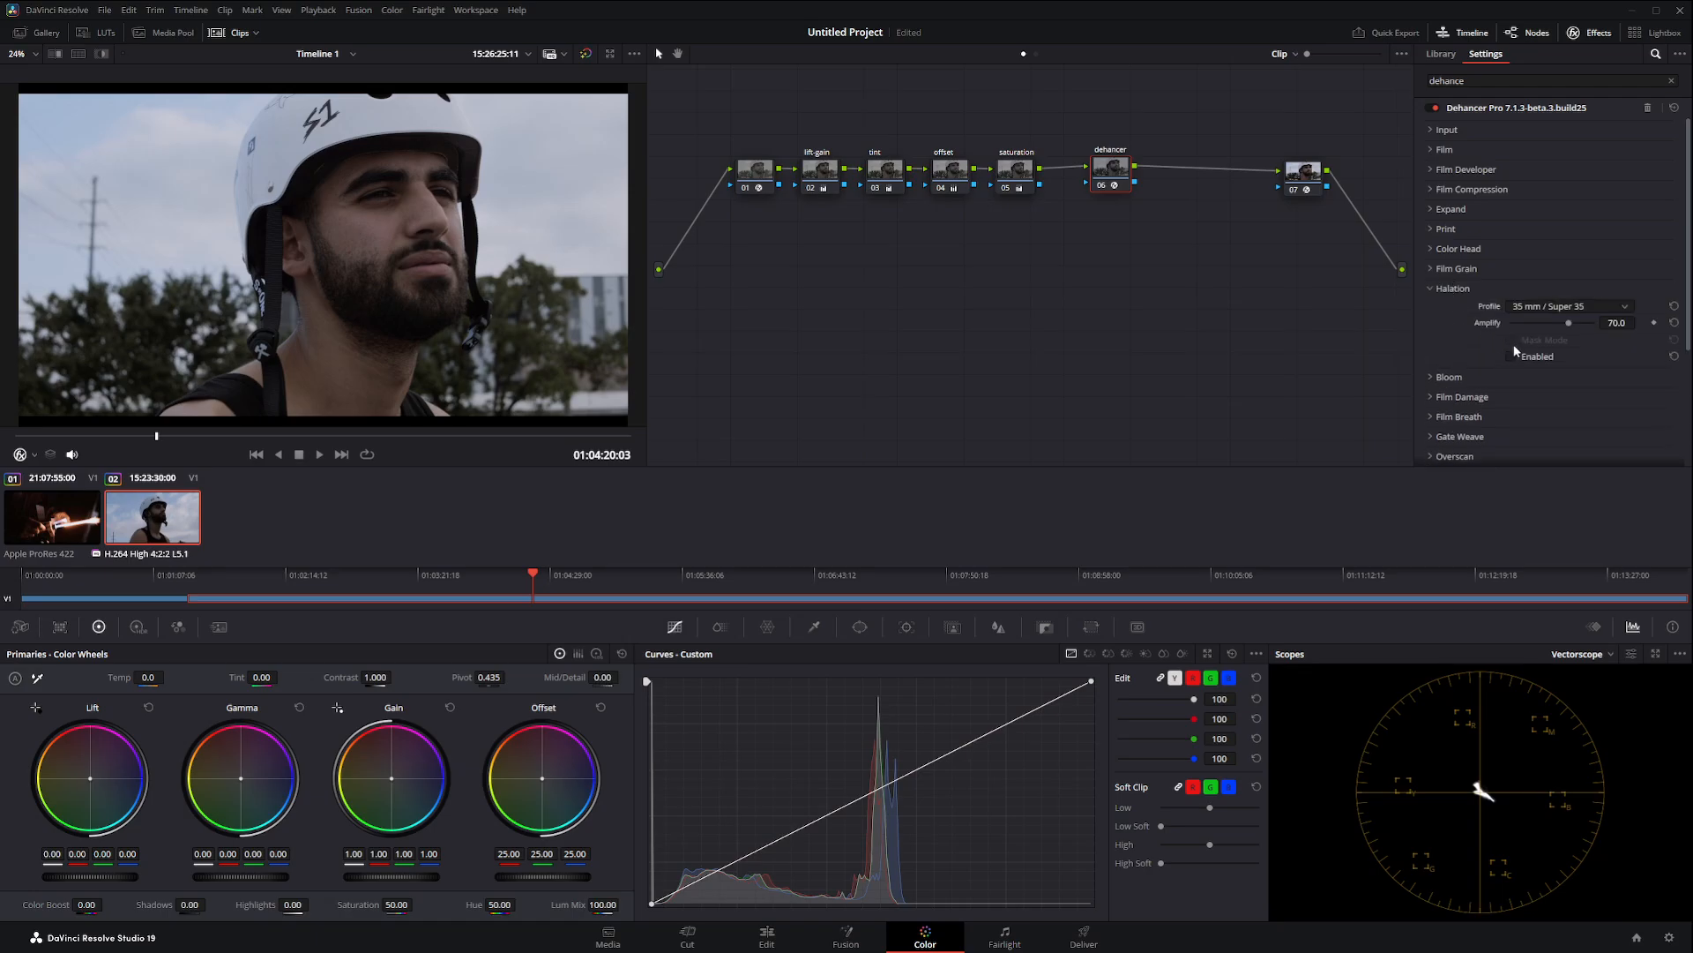
{"action": "left_click", "coordinate": [1510, 356]}
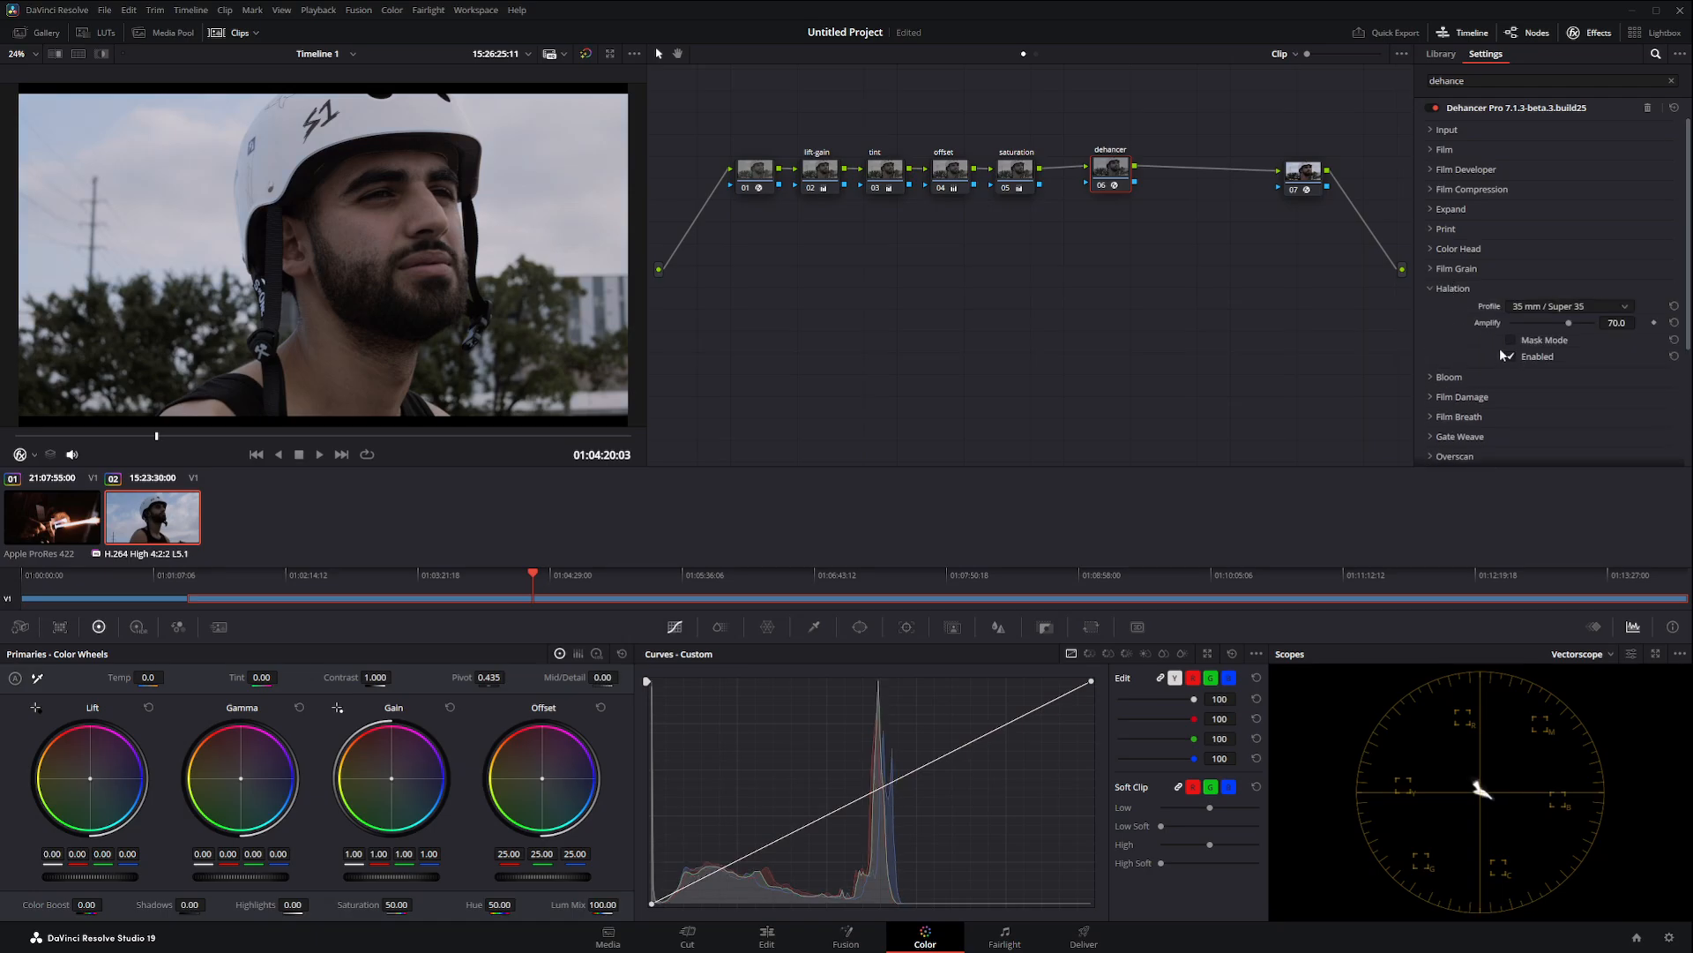
{"action": "left_click", "coordinate": [1453, 288]}
Step: Enable Dehancer's Bloom with an amplify value of 10 and collapse its section
{"action": "left_click", "coordinate": [1449, 308]}
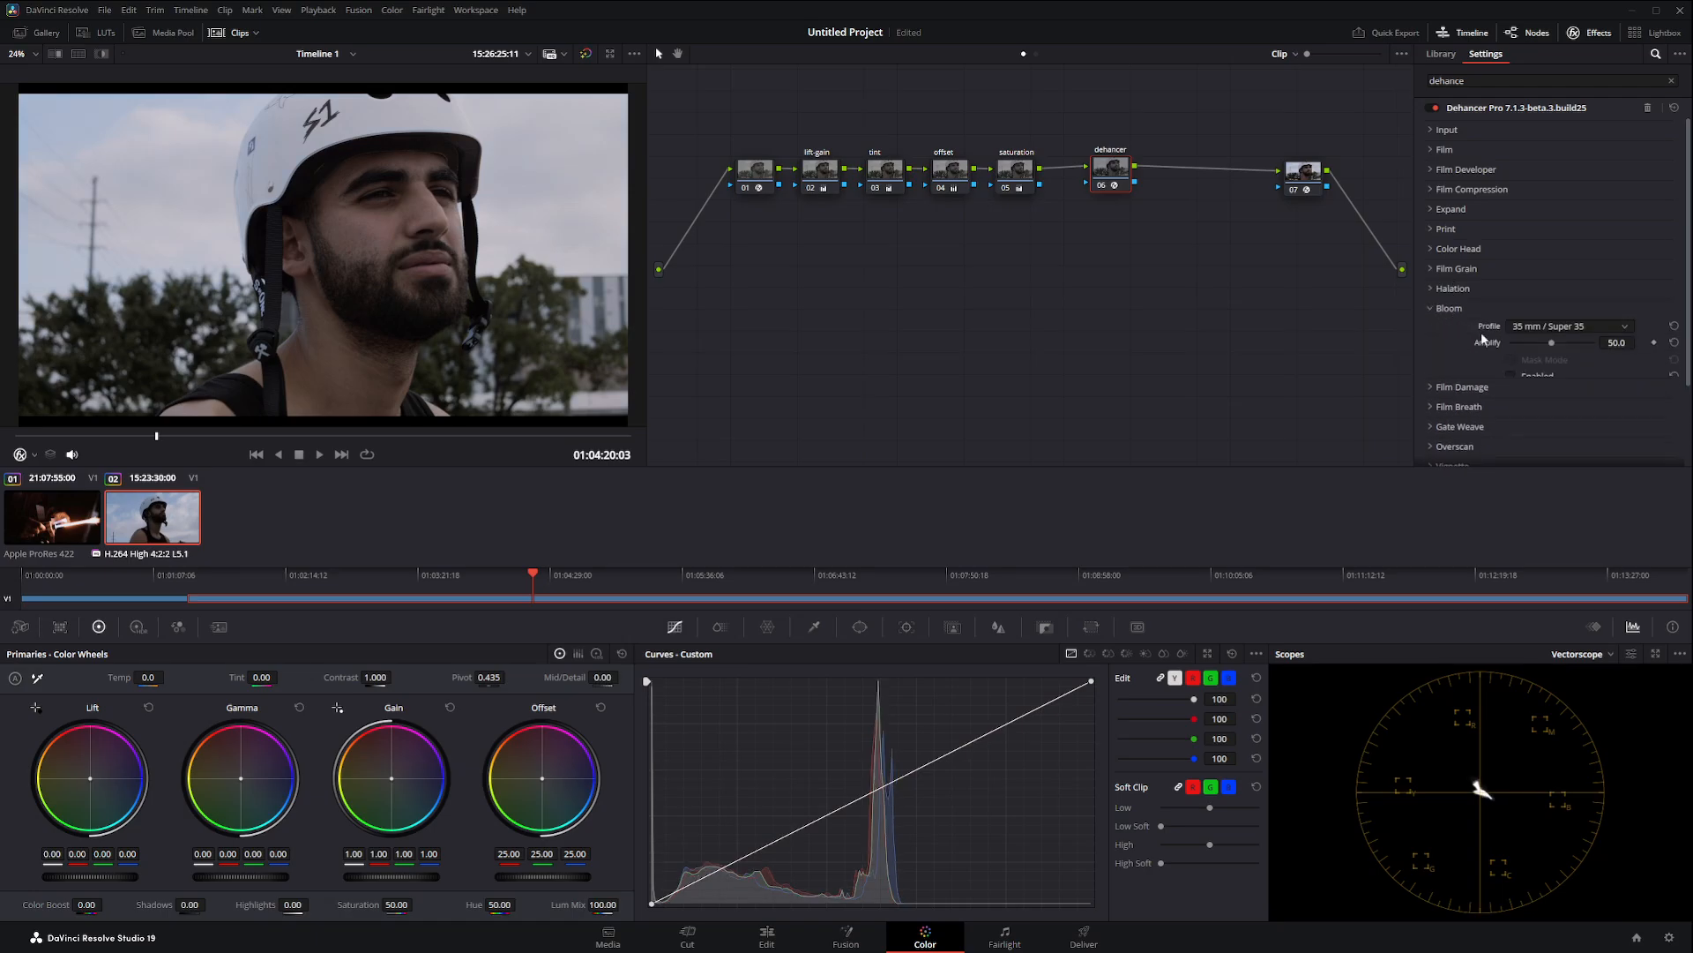
{"action": "left_click", "coordinate": [1515, 379]}
{"action": "left_click", "coordinate": [1617, 342]}
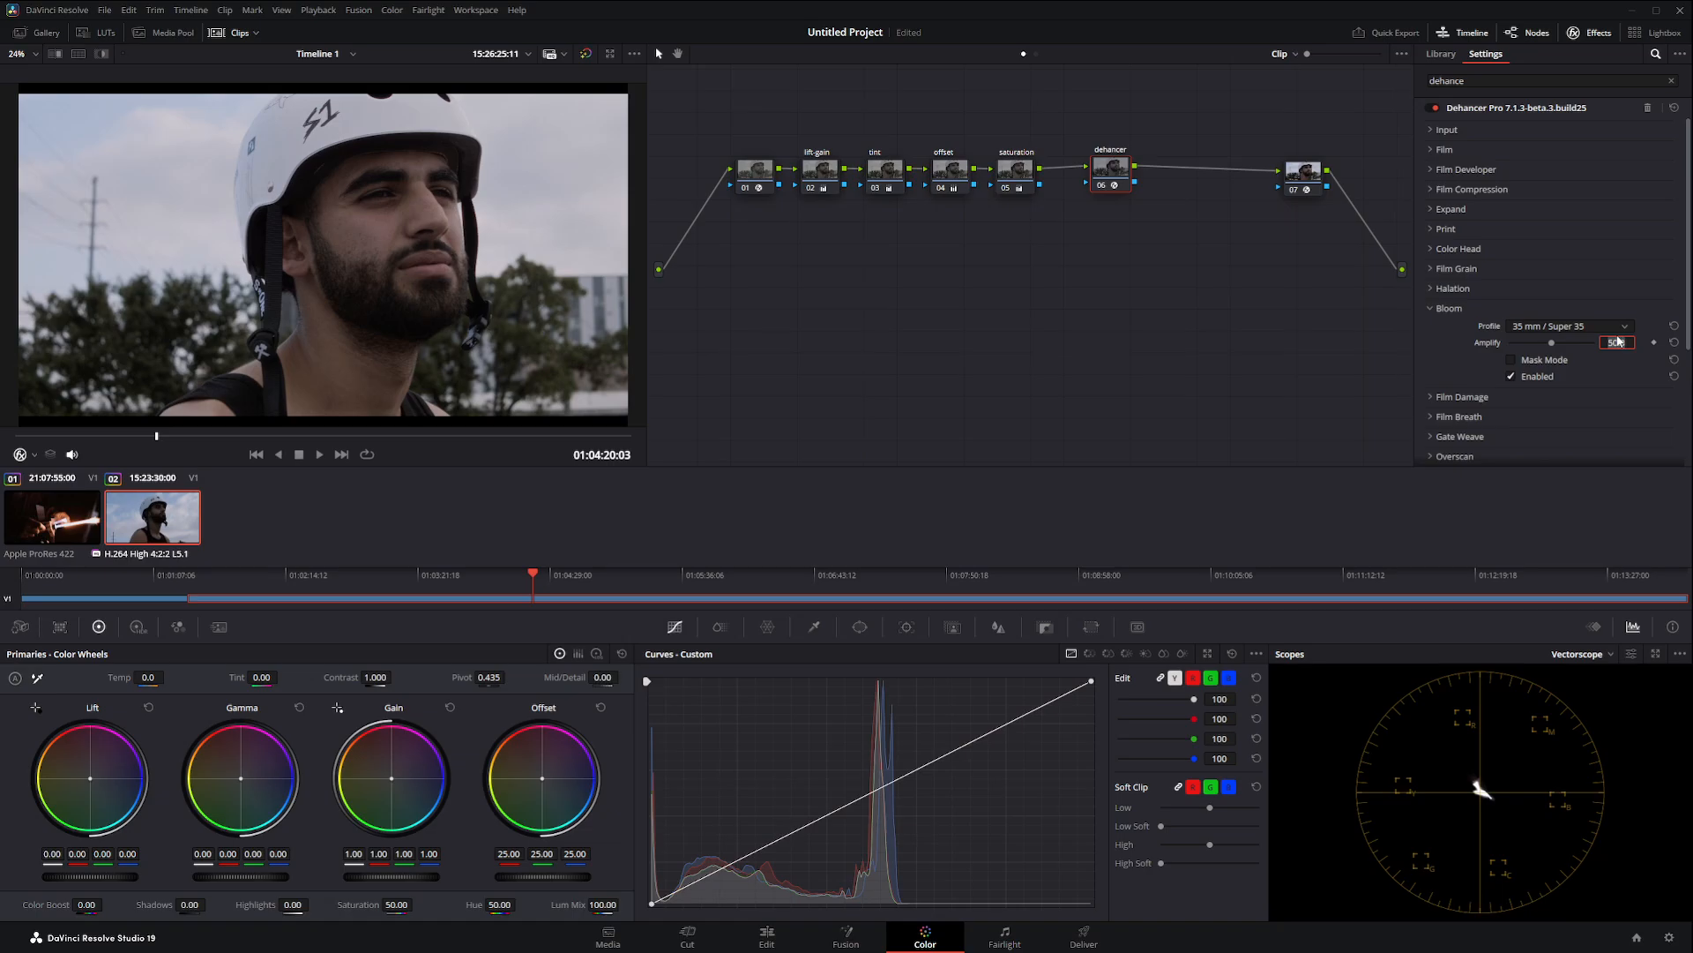
{"action": "type", "text": "10"}
{"action": "key", "text": "Return"}
{"action": "left_click", "coordinate": [1449, 308]}
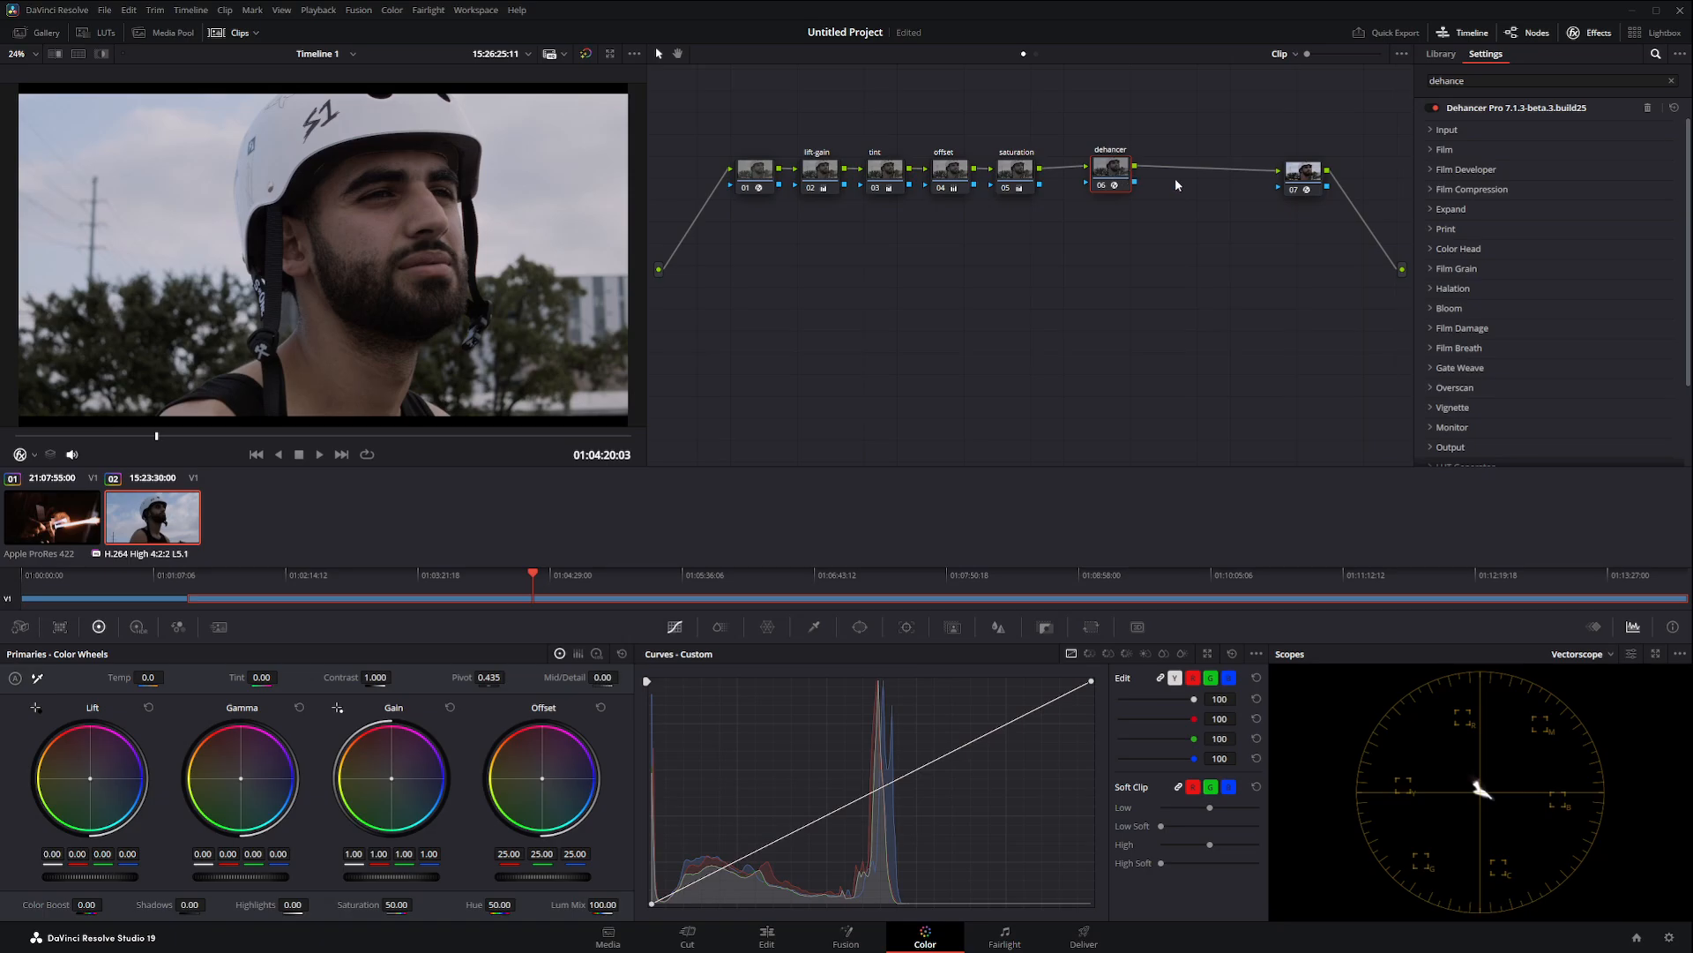
Step: Move the final Color Space Transform node closer to dehancer and add a serial node after it with the Resolve FX Vignette
{"action": "left_click", "coordinate": [1306, 181]}
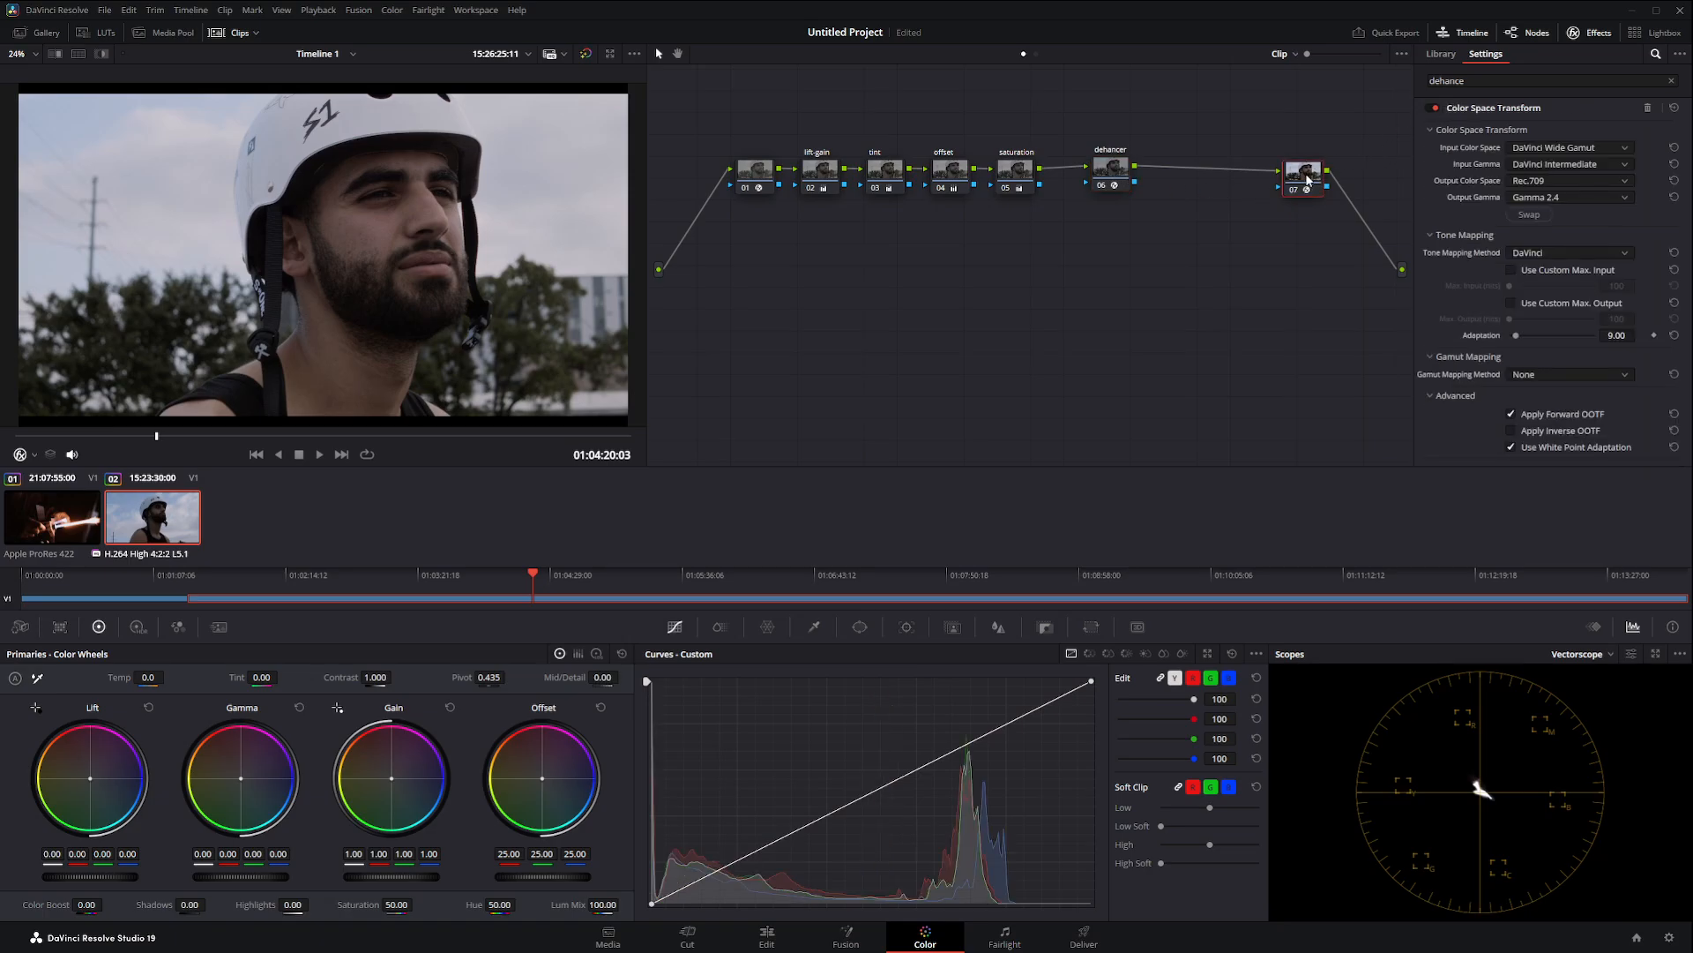
{"action": "left_click_drag", "start_coordinate": [1309, 180], "coordinate": [1217, 177]}
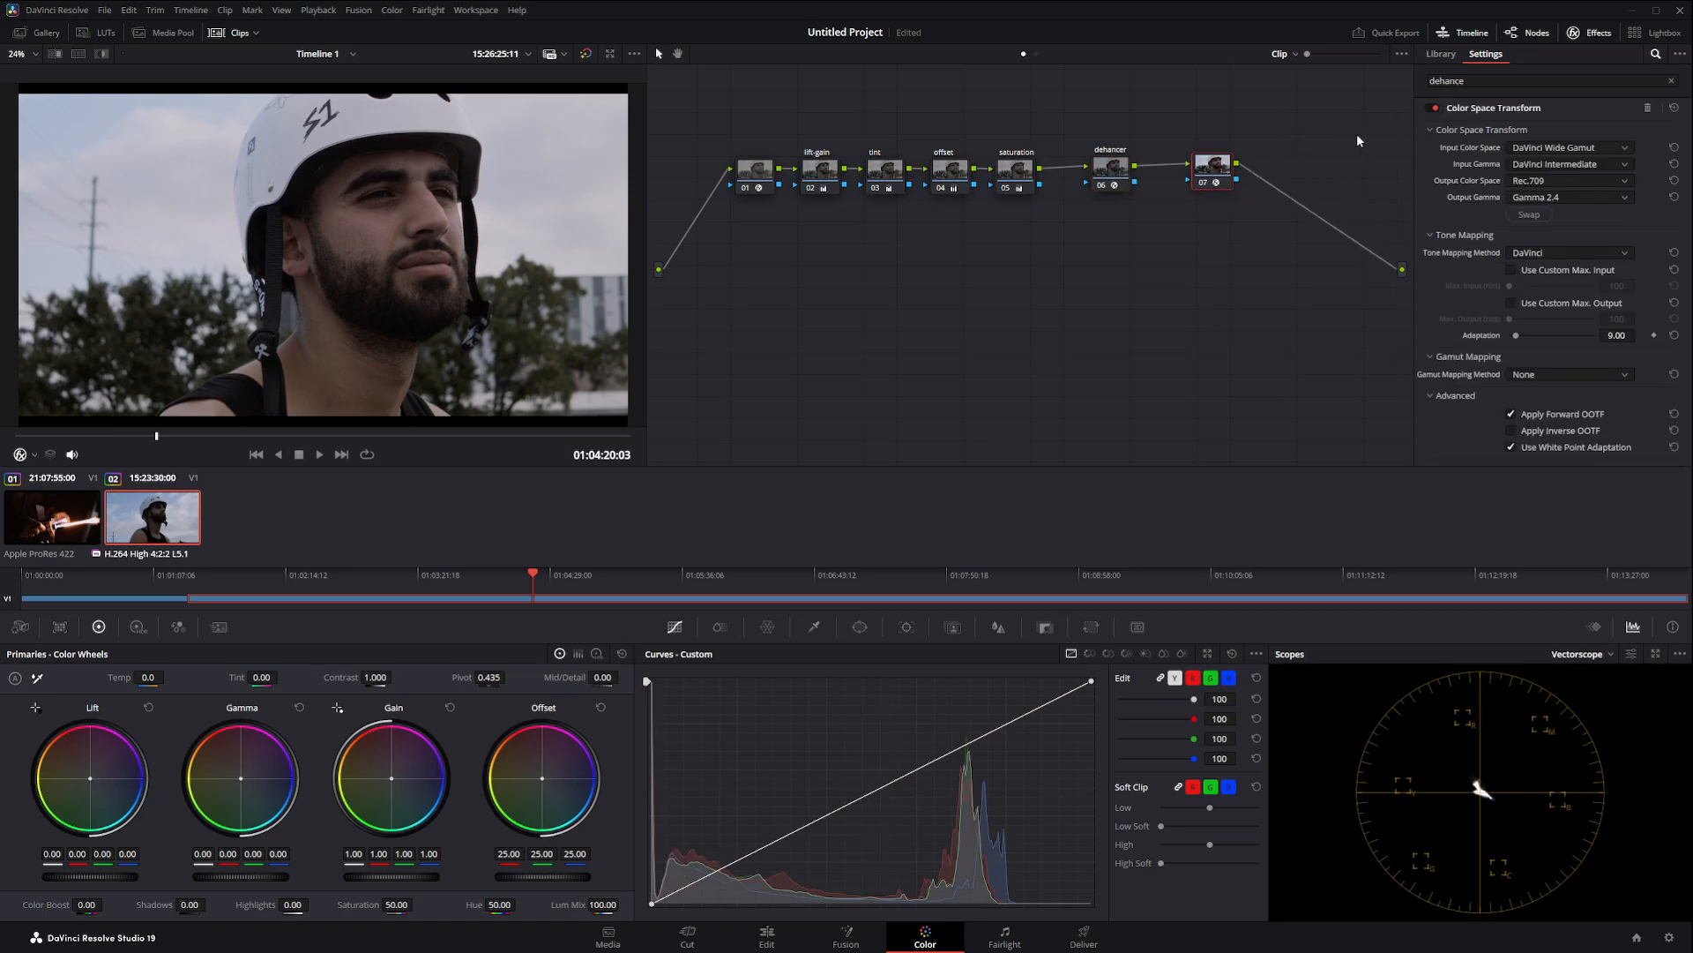
{"action": "key", "text": "alt+s"}
{"action": "double_click", "coordinate": [1468, 83]}
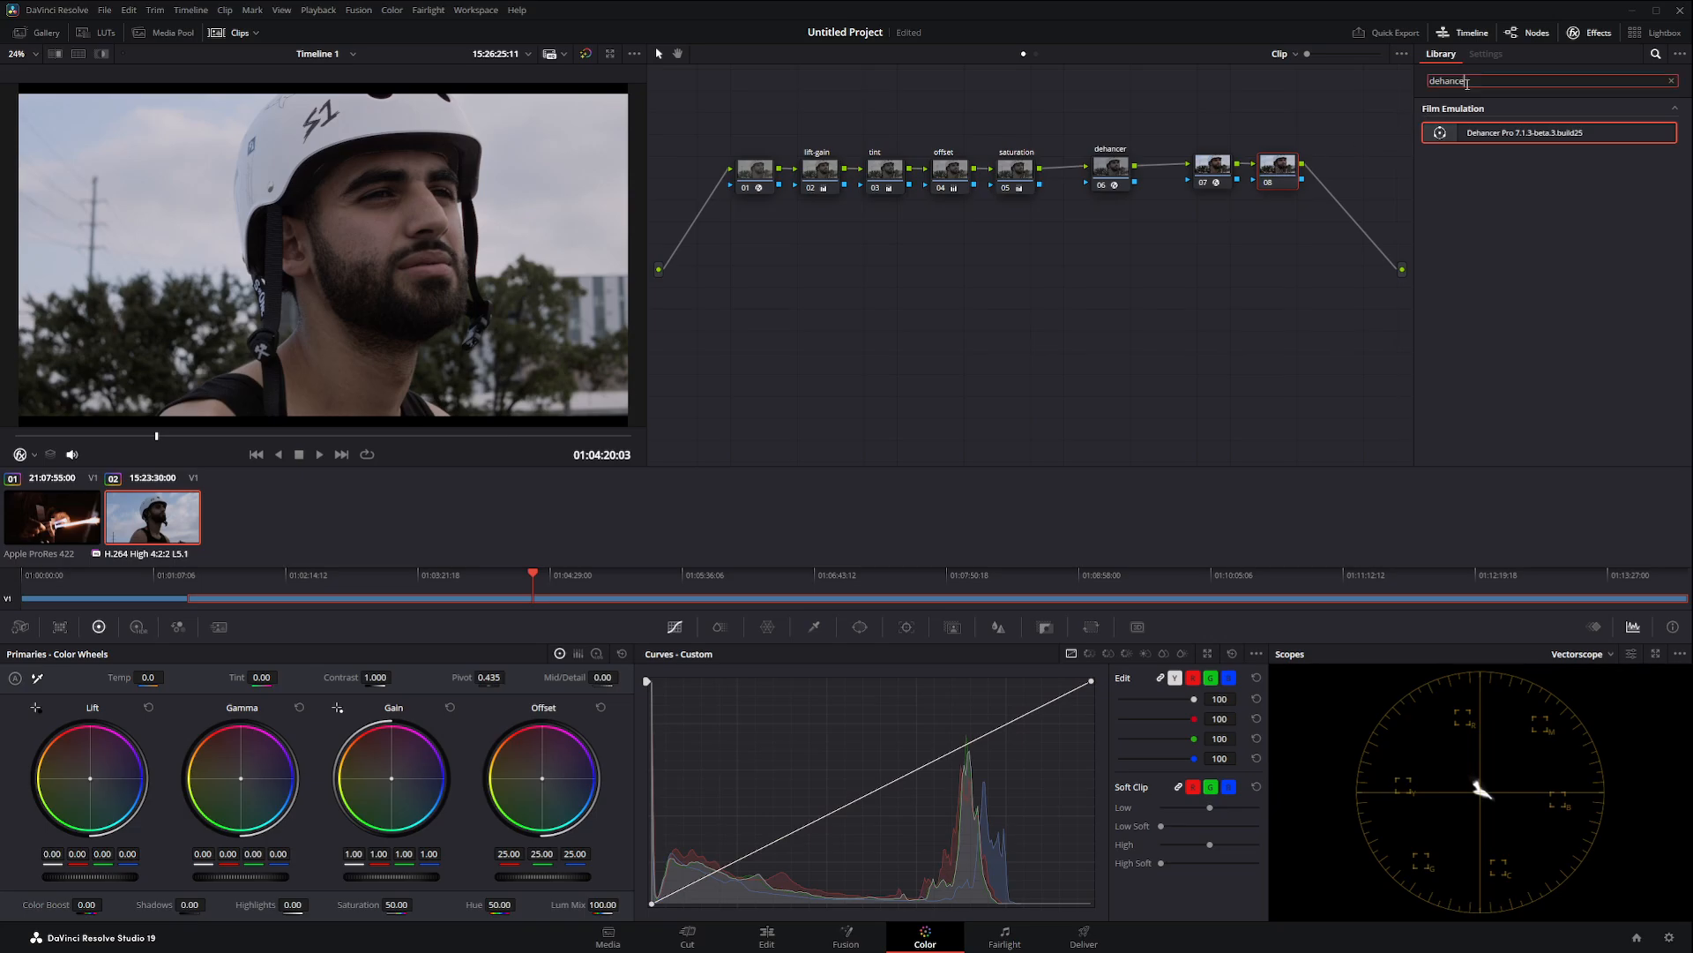
{"action": "type", "text": "vign"}
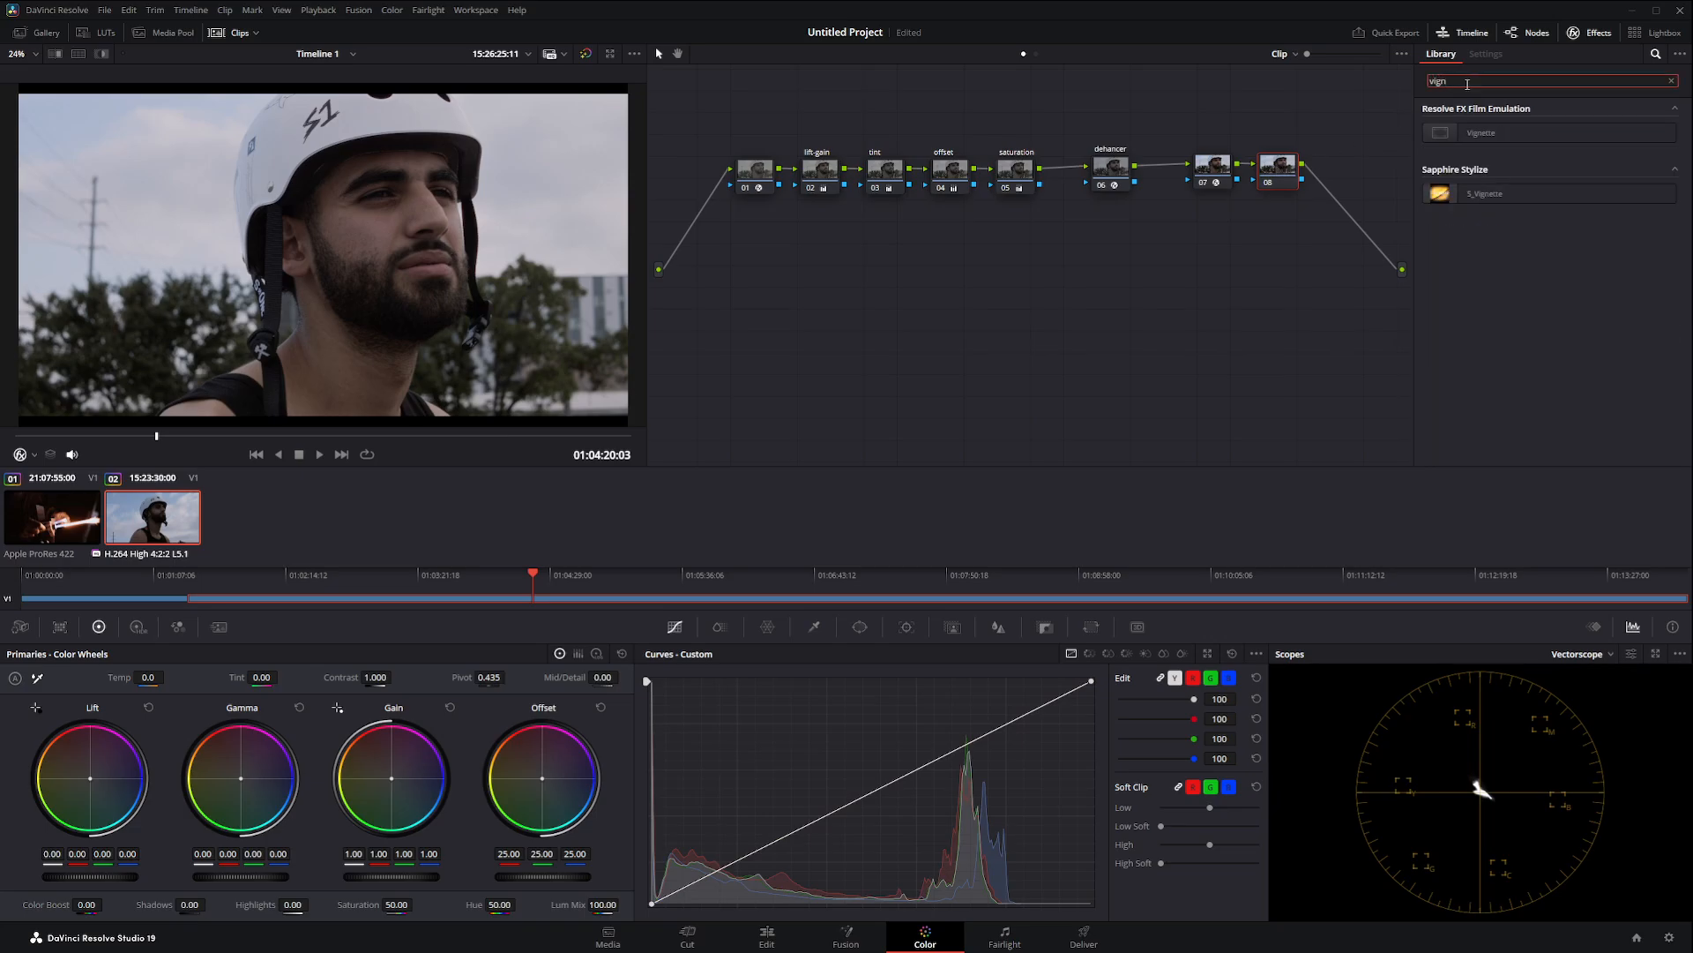
{"action": "left_click_drag", "start_coordinate": [1504, 134], "coordinate": [1279, 170]}
Step: Switch the vignette to the Advanced operating mode and set its composite type to Overlay
{"action": "left_click", "coordinate": [1524, 134]}
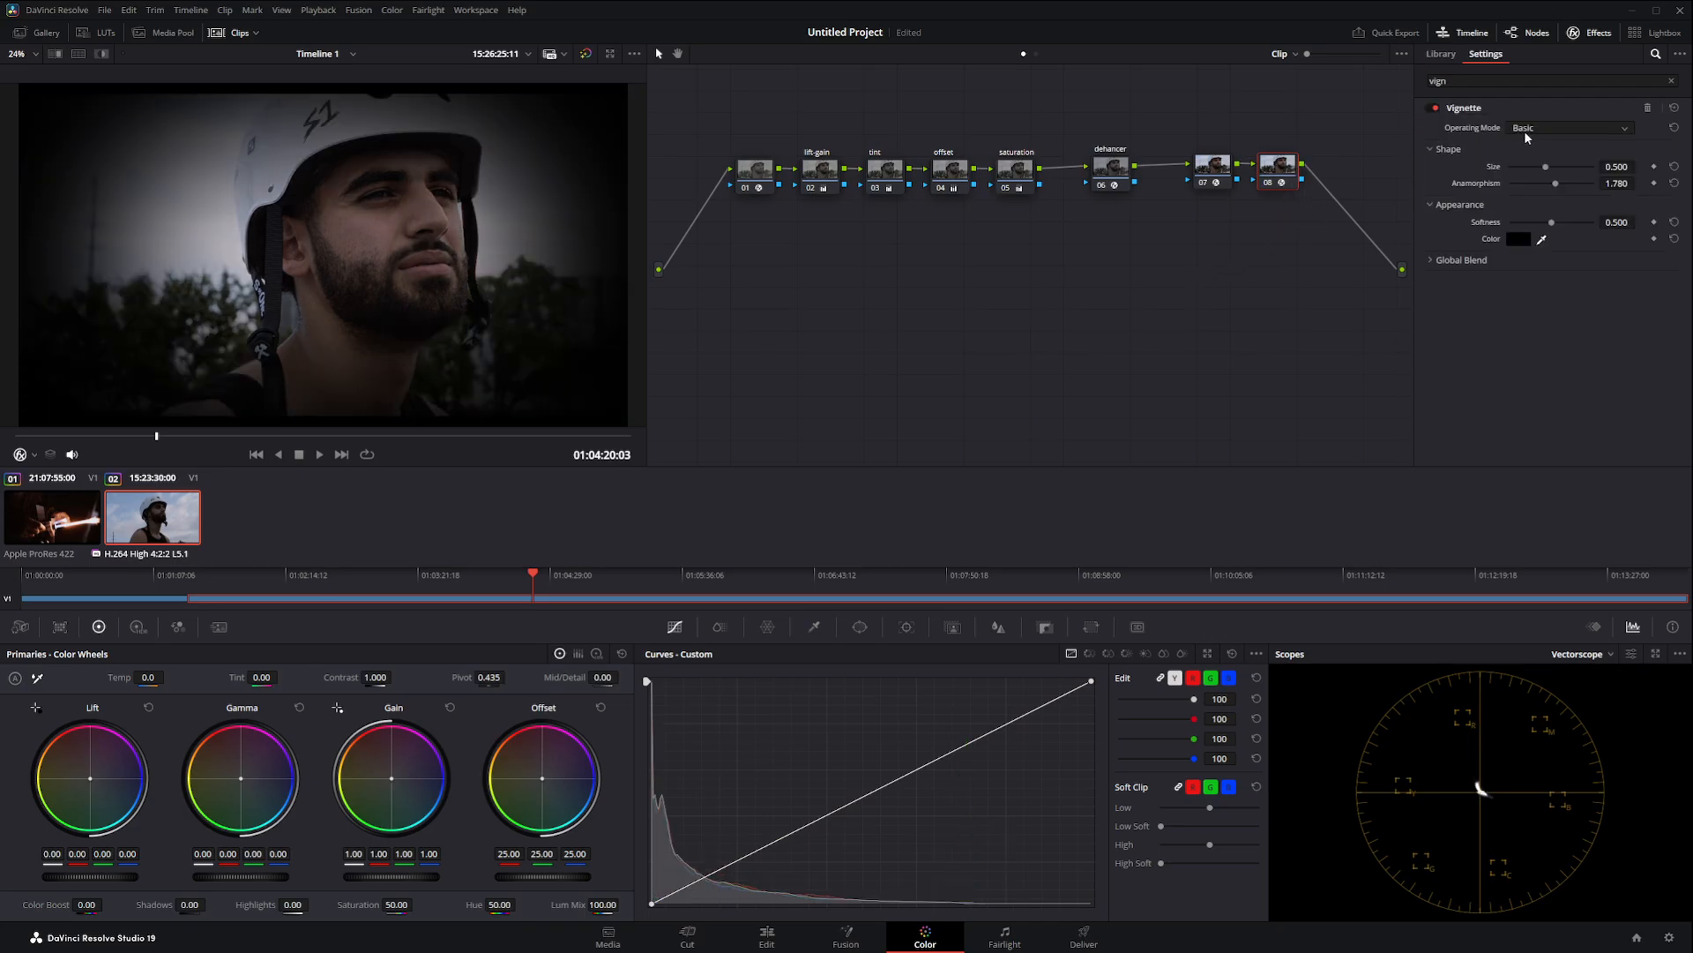
{"action": "left_click", "coordinate": [1529, 151]}
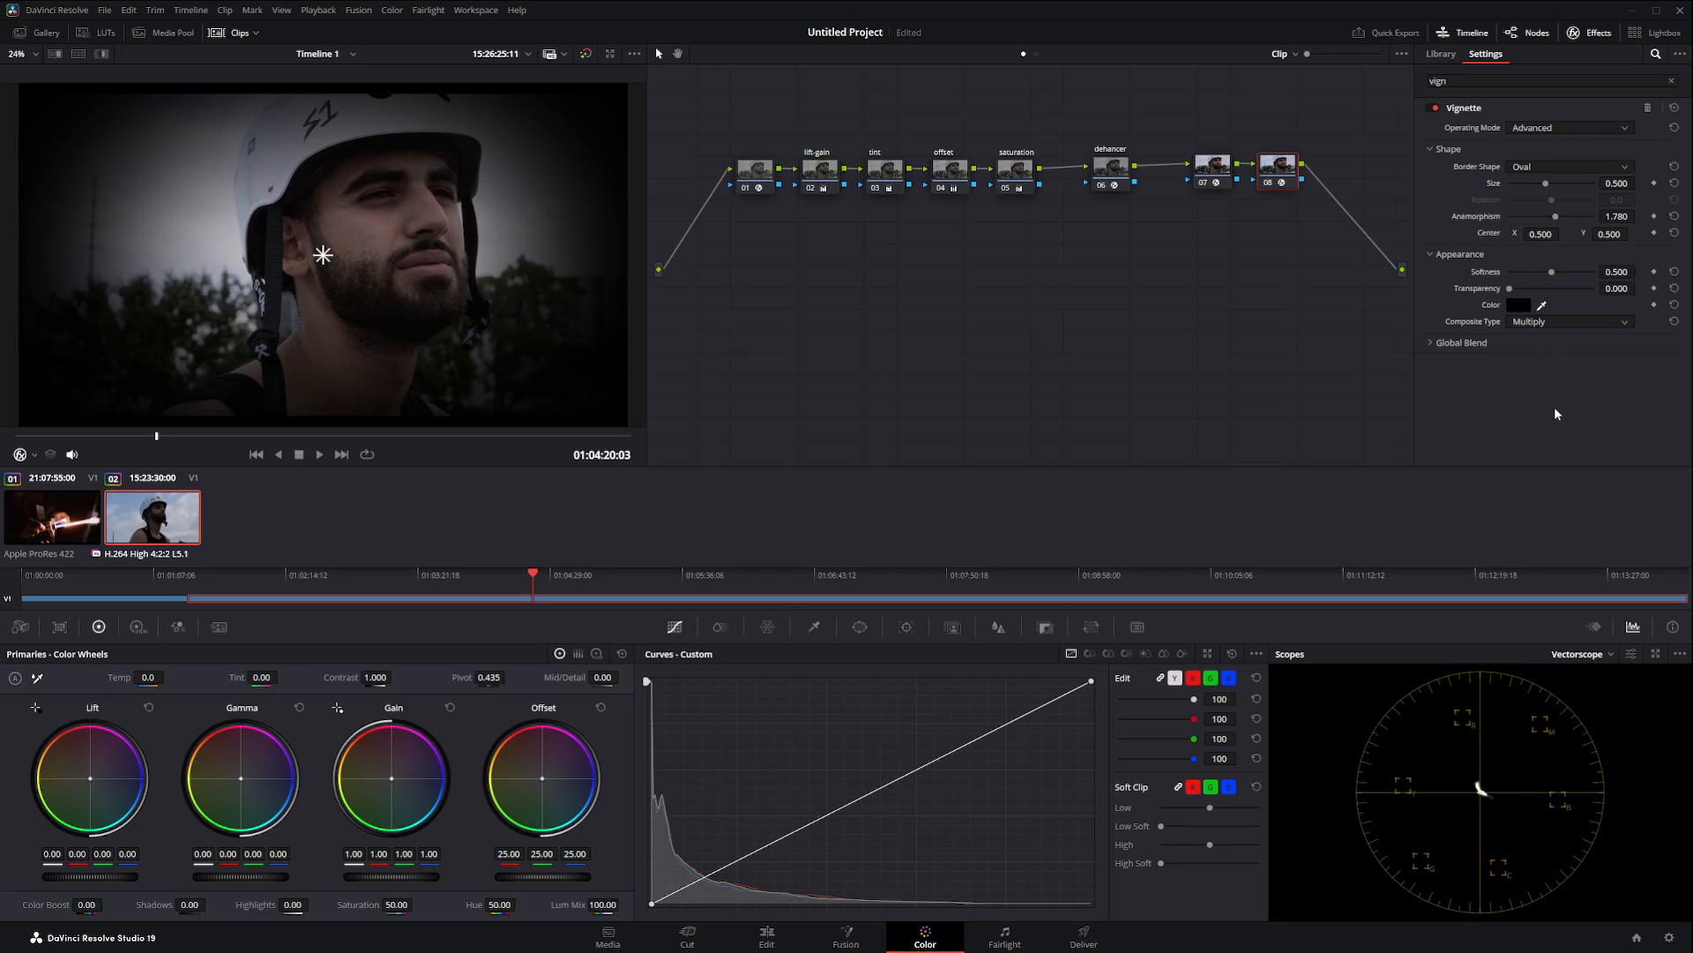
{"action": "left_click", "coordinate": [1570, 321]}
{"action": "left_click", "coordinate": [1554, 436]}
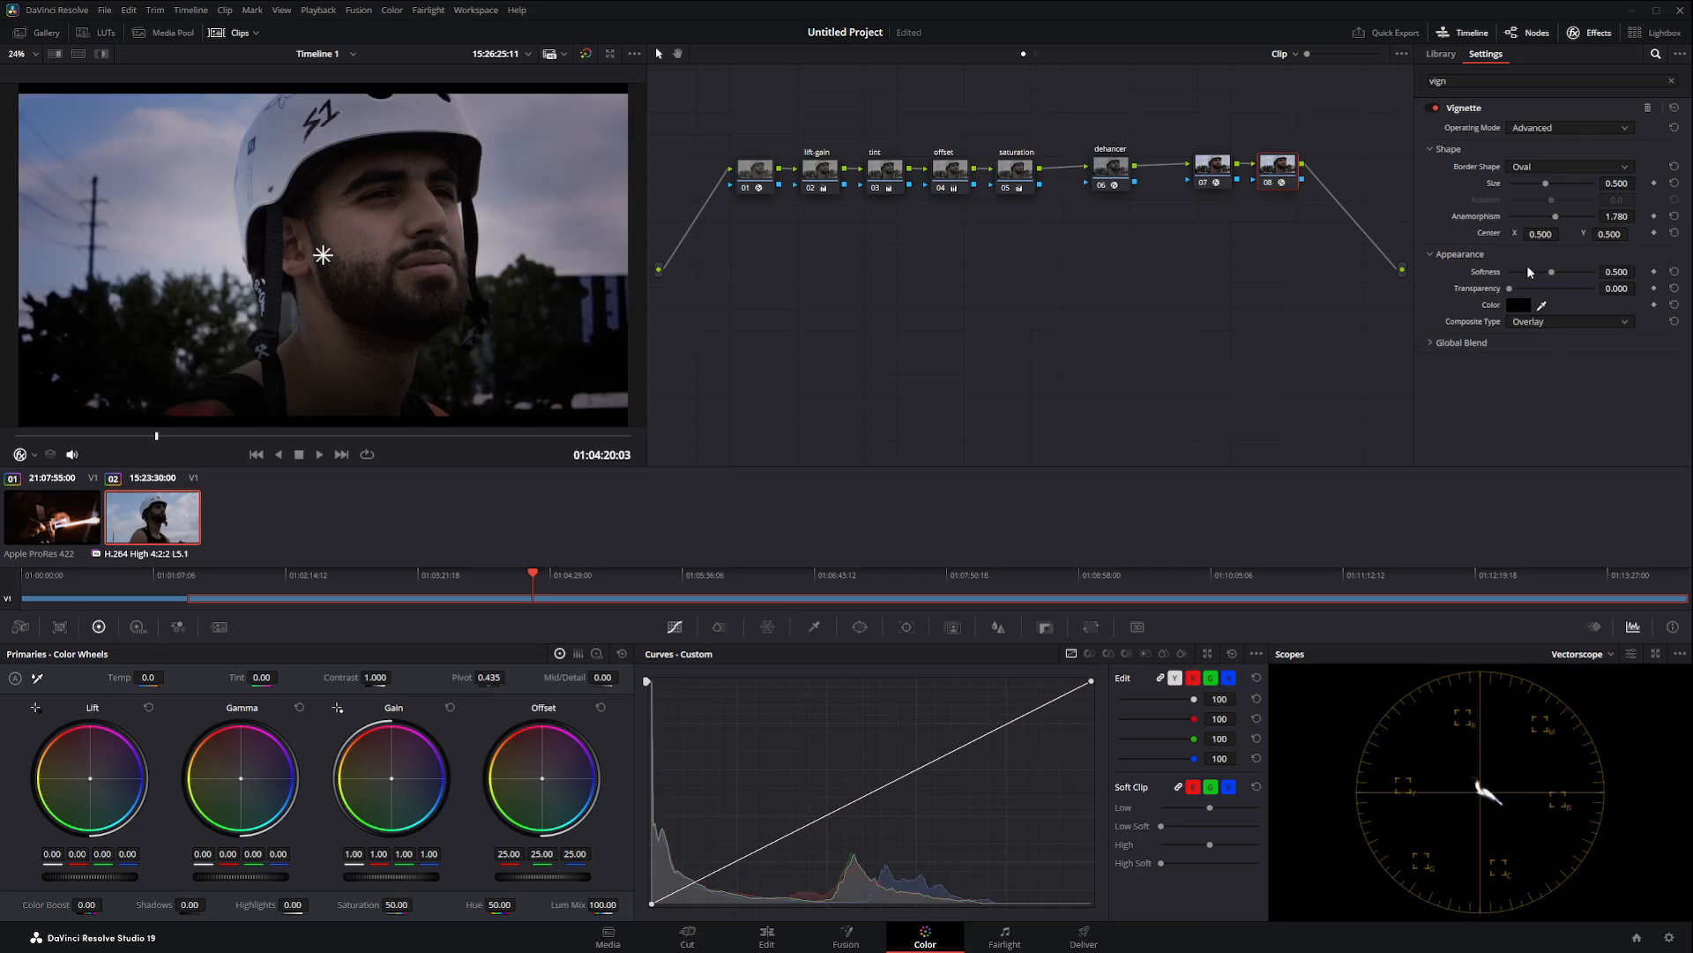
Step: Set the vignette's size to about 0.953 and softness to about 0.419, and collapse its Shape and Appearance sections
{"action": "left_click_drag", "start_coordinate": [1547, 183], "coordinate": [1587, 187]}
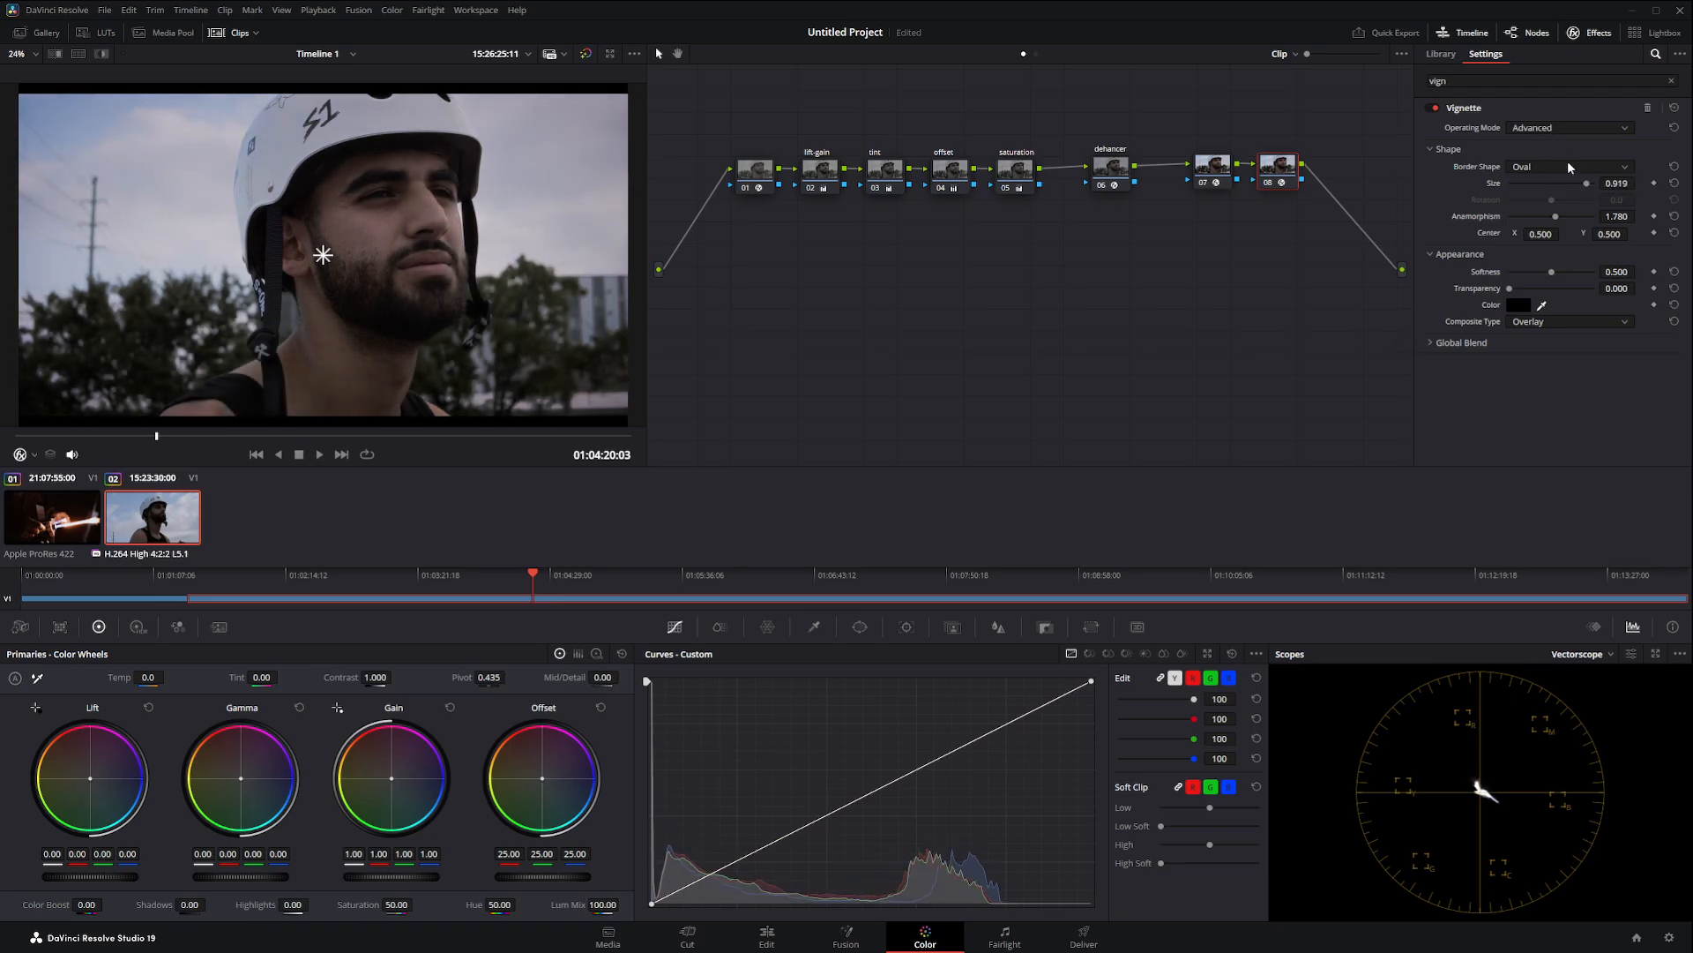
{"action": "left_click_drag", "start_coordinate": [1555, 276], "coordinate": [1480, 287]}
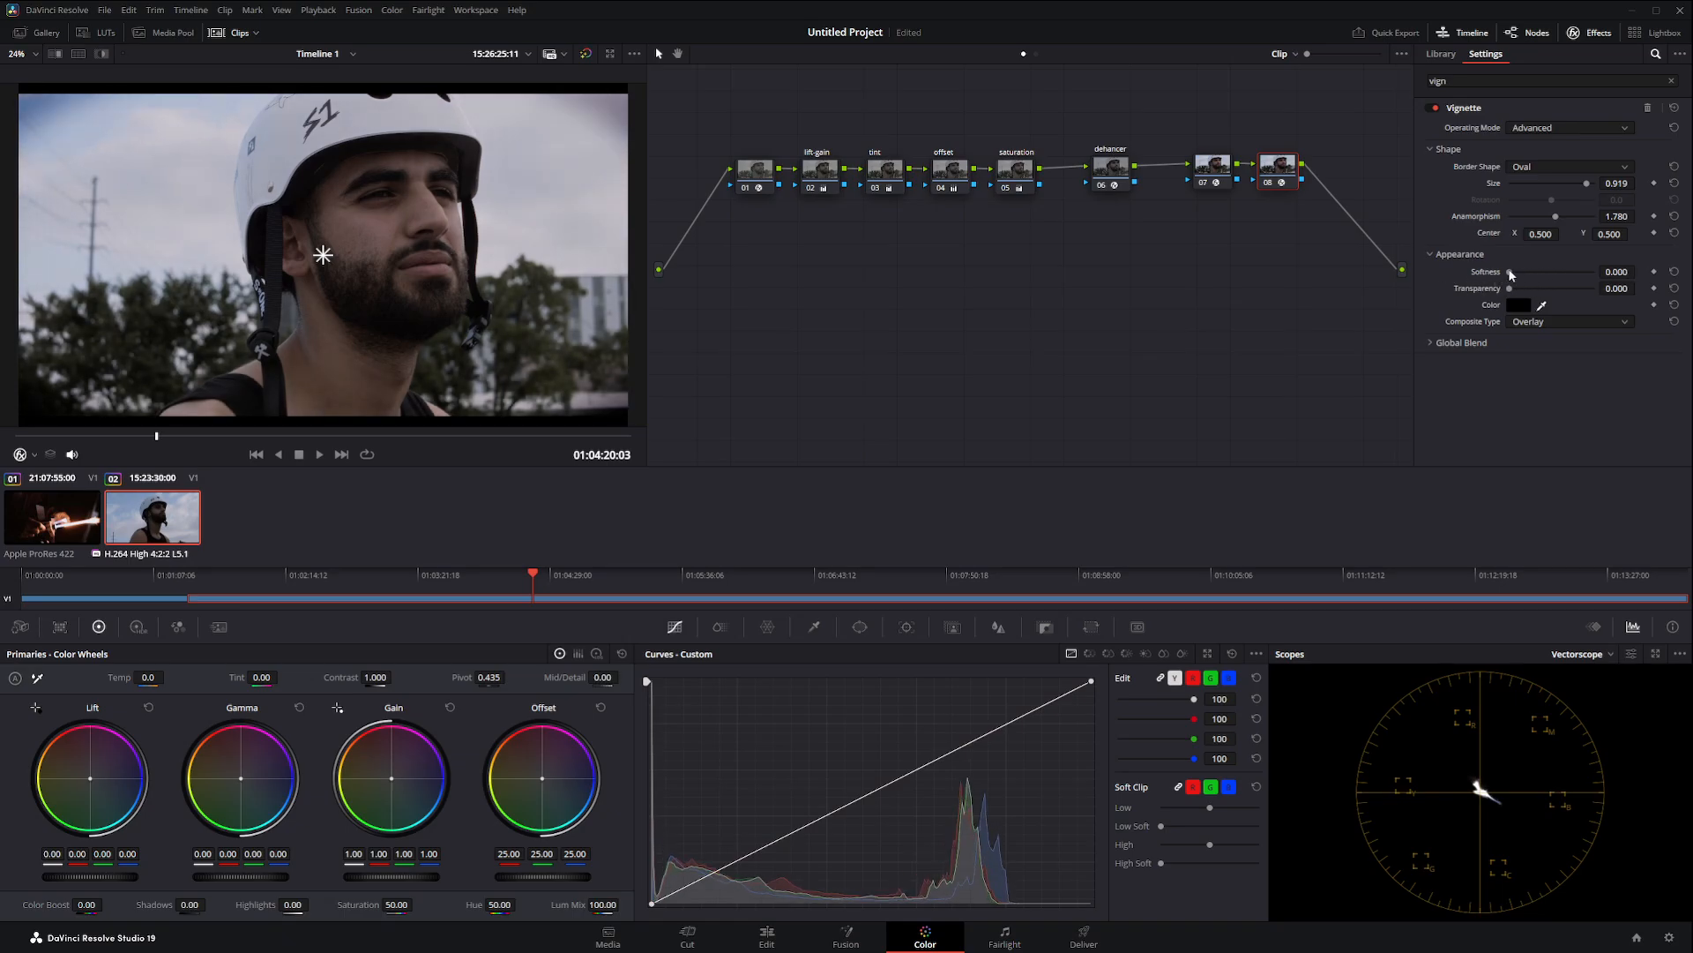
{"action": "mouse_move", "coordinate": [1587, 184]}
{"action": "left_mouse_down"}
{"action": "mouse_move", "coordinate": [1621, 185]}
{"action": "mouse_move", "coordinate": [1593, 189]}
{"action": "left_mouse_up"}
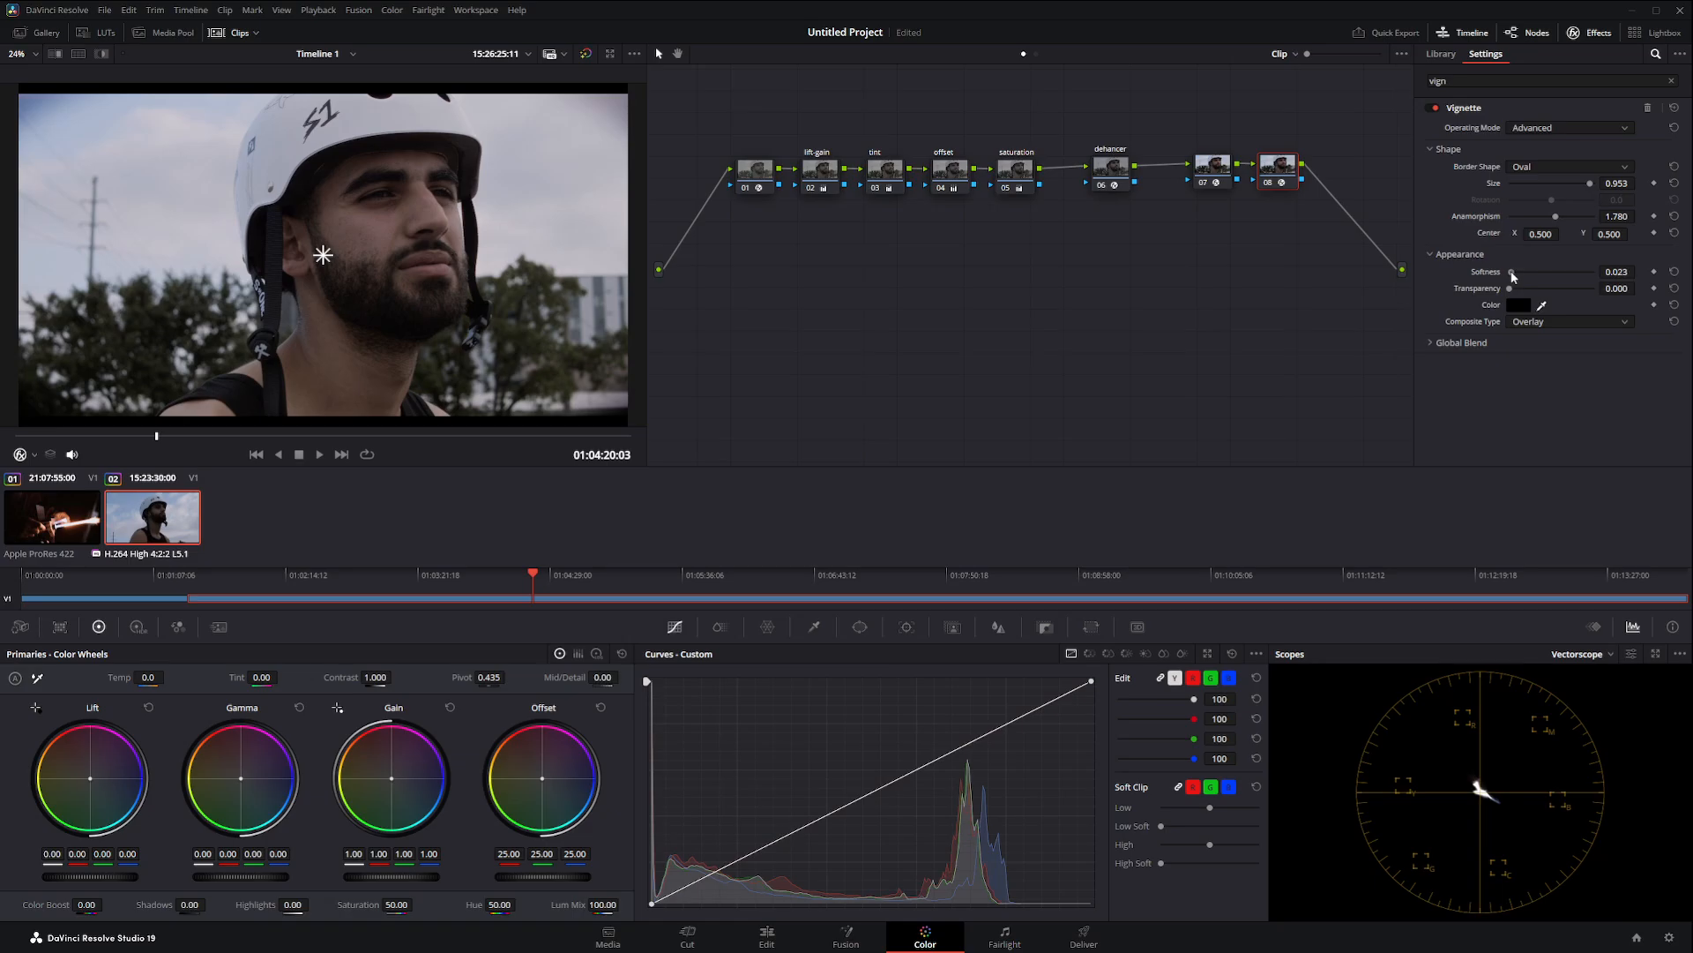
{"action": "left_click_drag", "start_coordinate": [1511, 272], "coordinate": [1545, 272]}
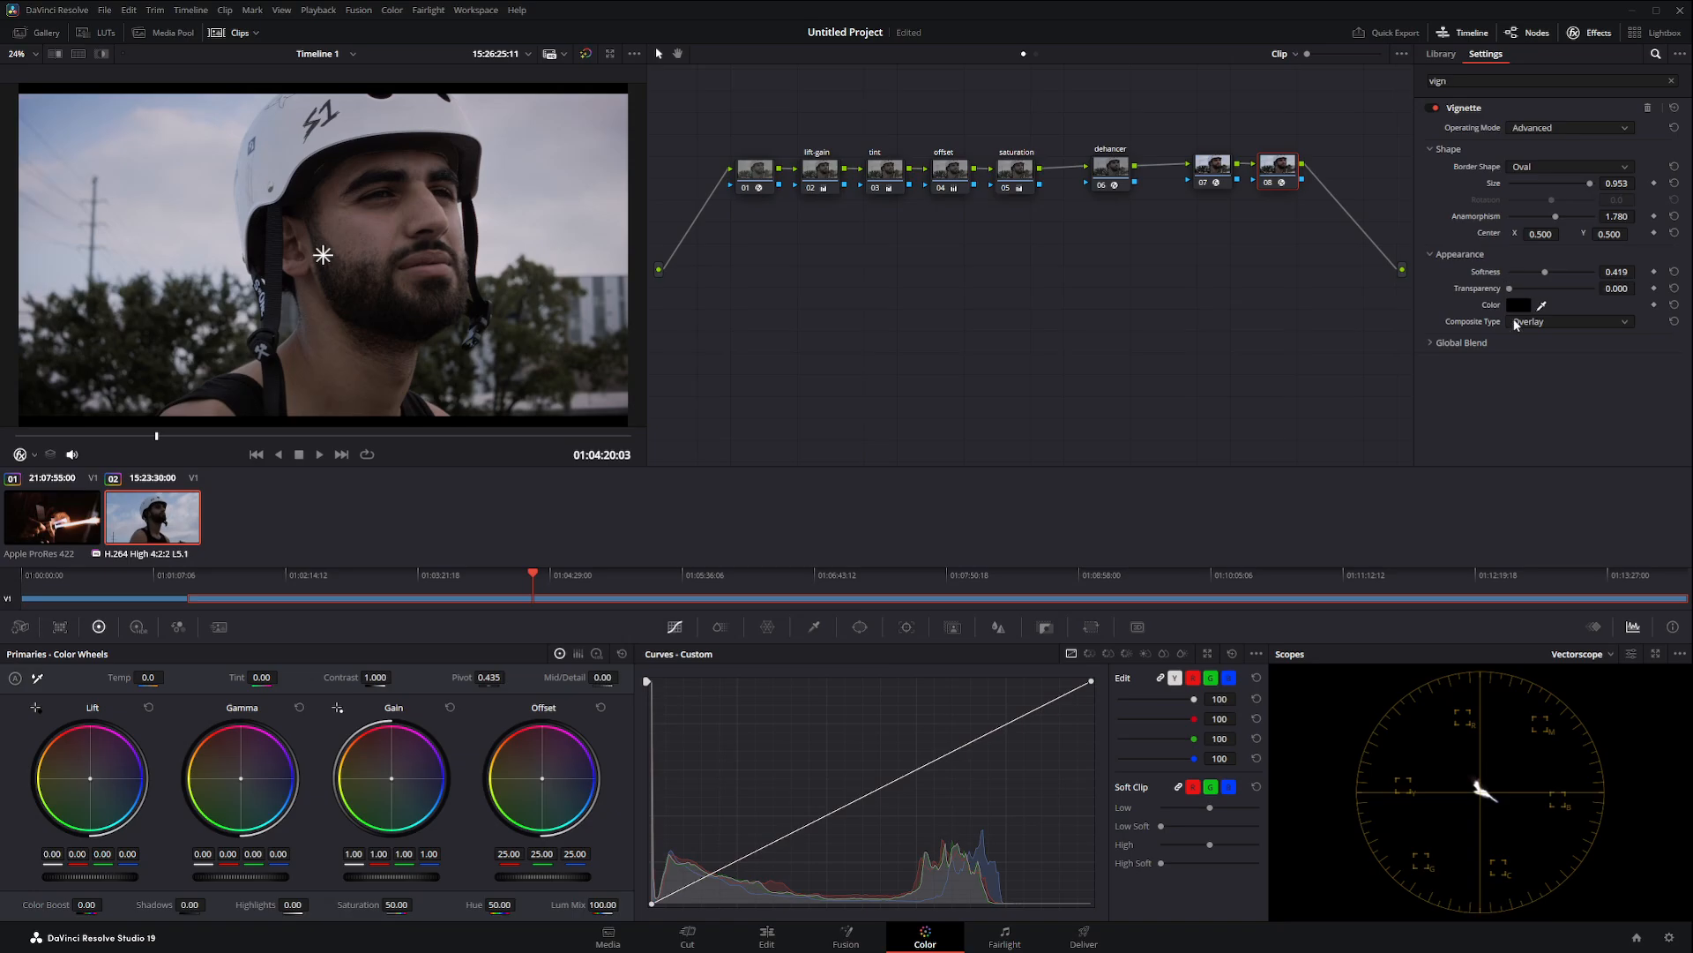
{"action": "left_click", "coordinate": [1449, 150]}
{"action": "left_click", "coordinate": [1457, 170]}
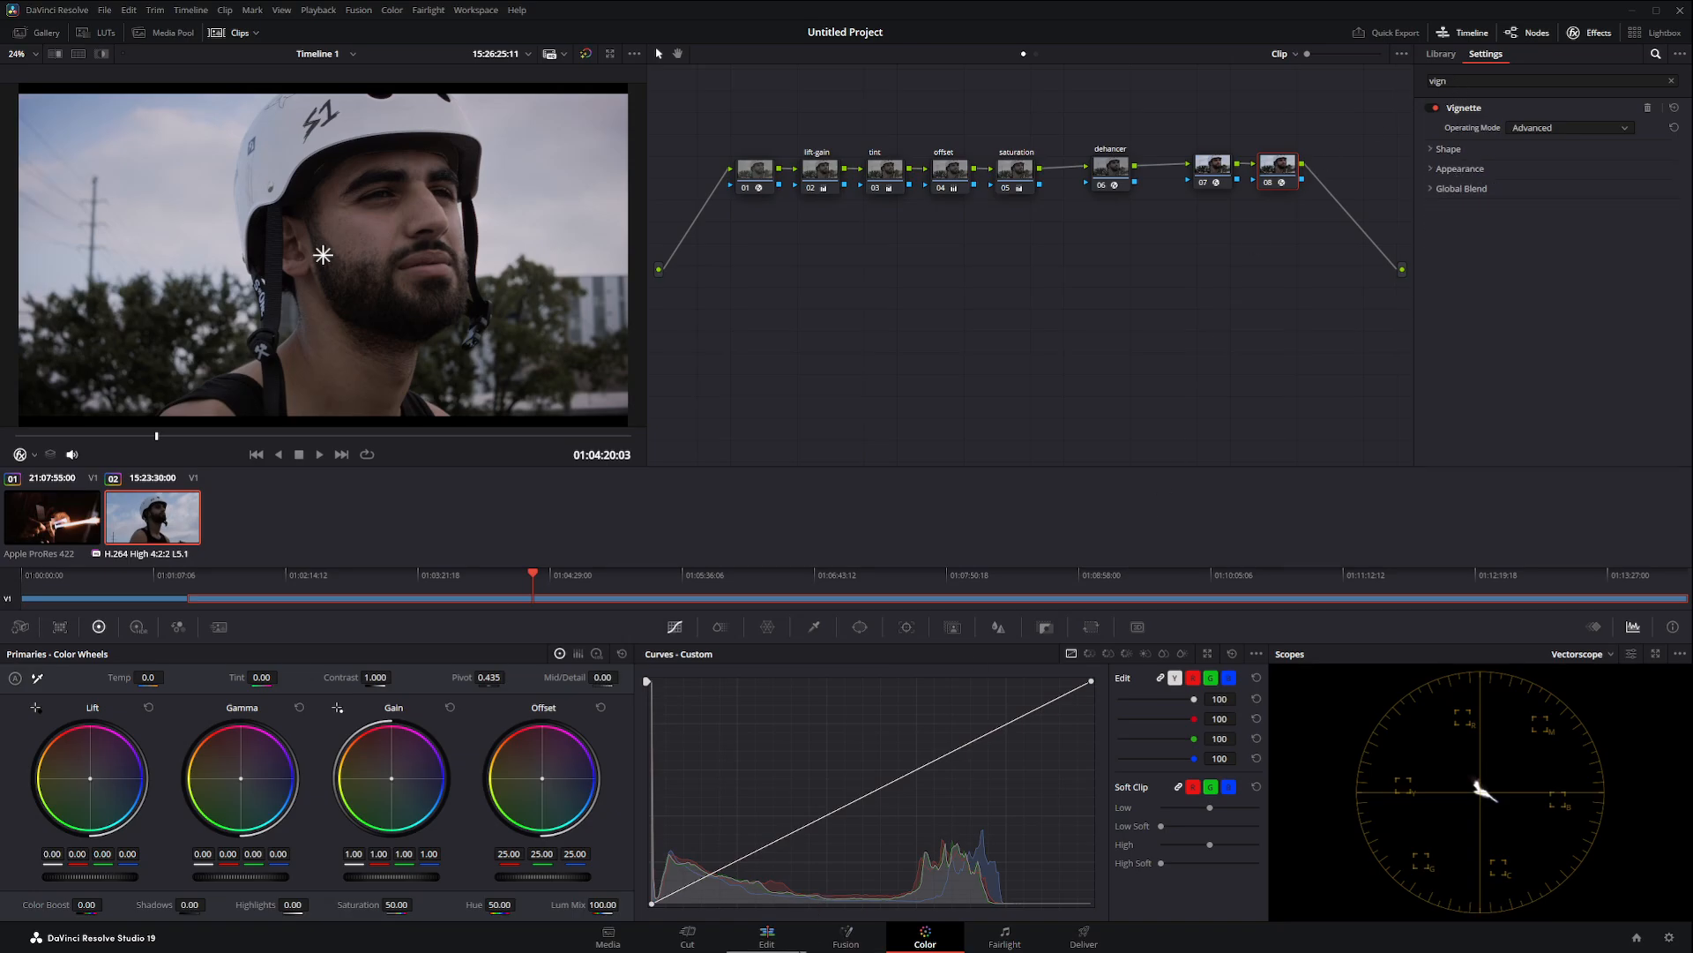
Step: Play the graded helmet clip briefly on the Edit page and check the grade at other moments of the clip
{"action": "left_click", "coordinate": [788, 944]}
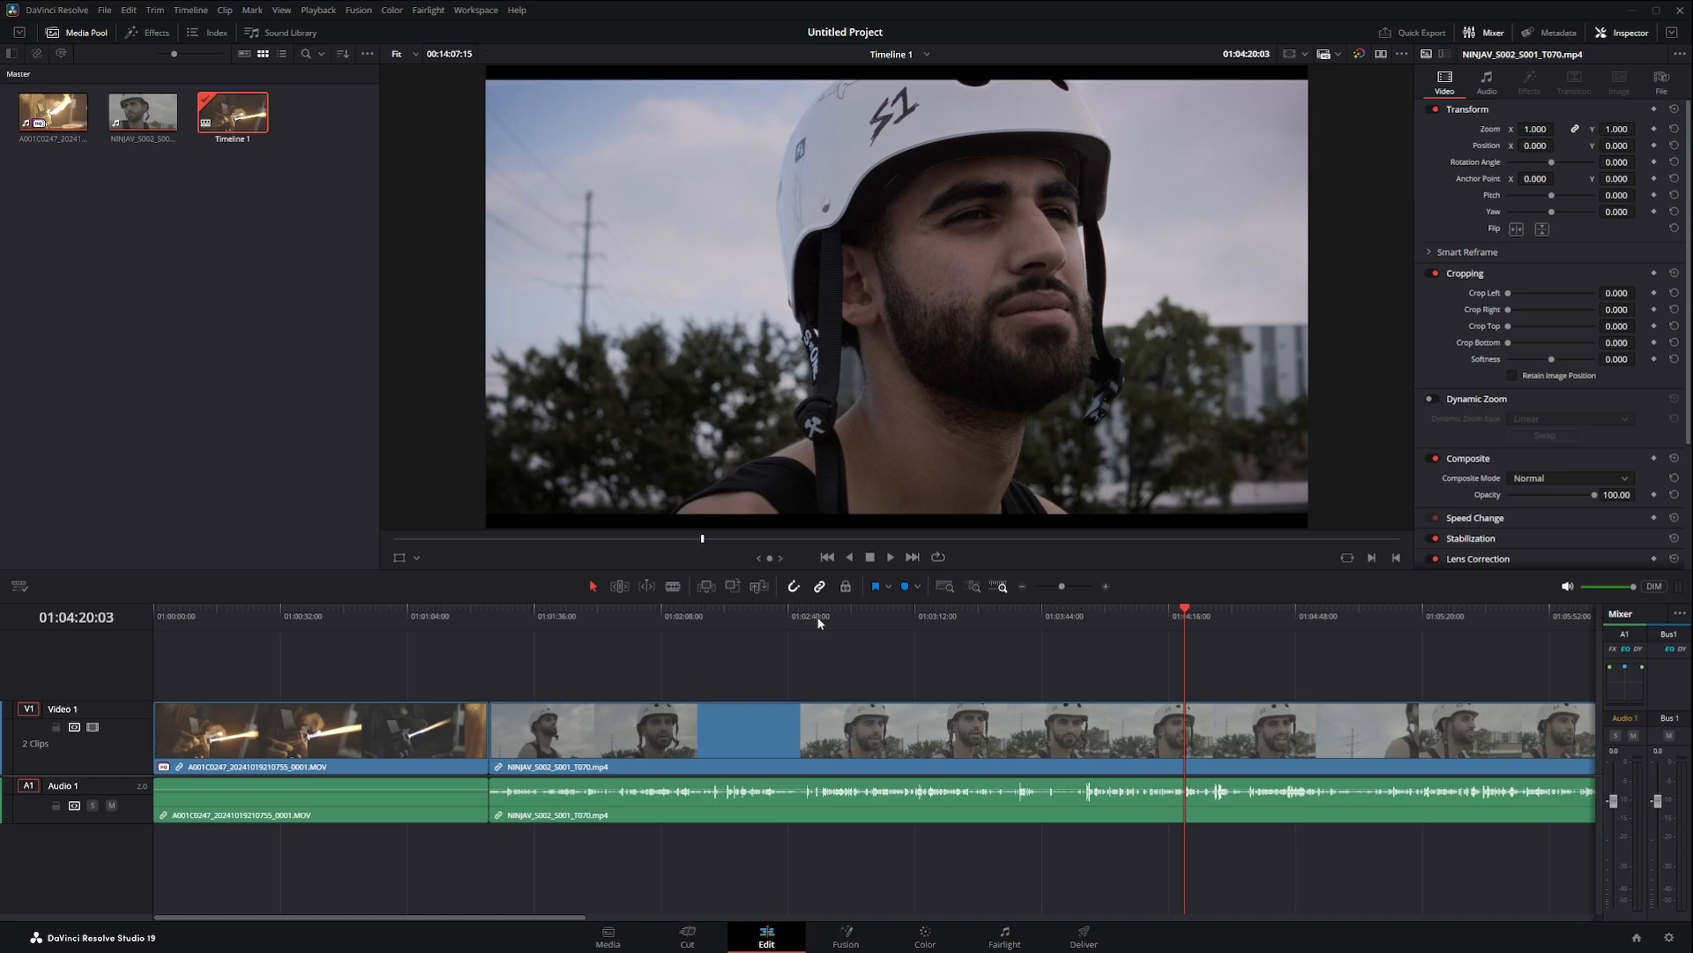
{"action": "left_click", "coordinate": [890, 557]}
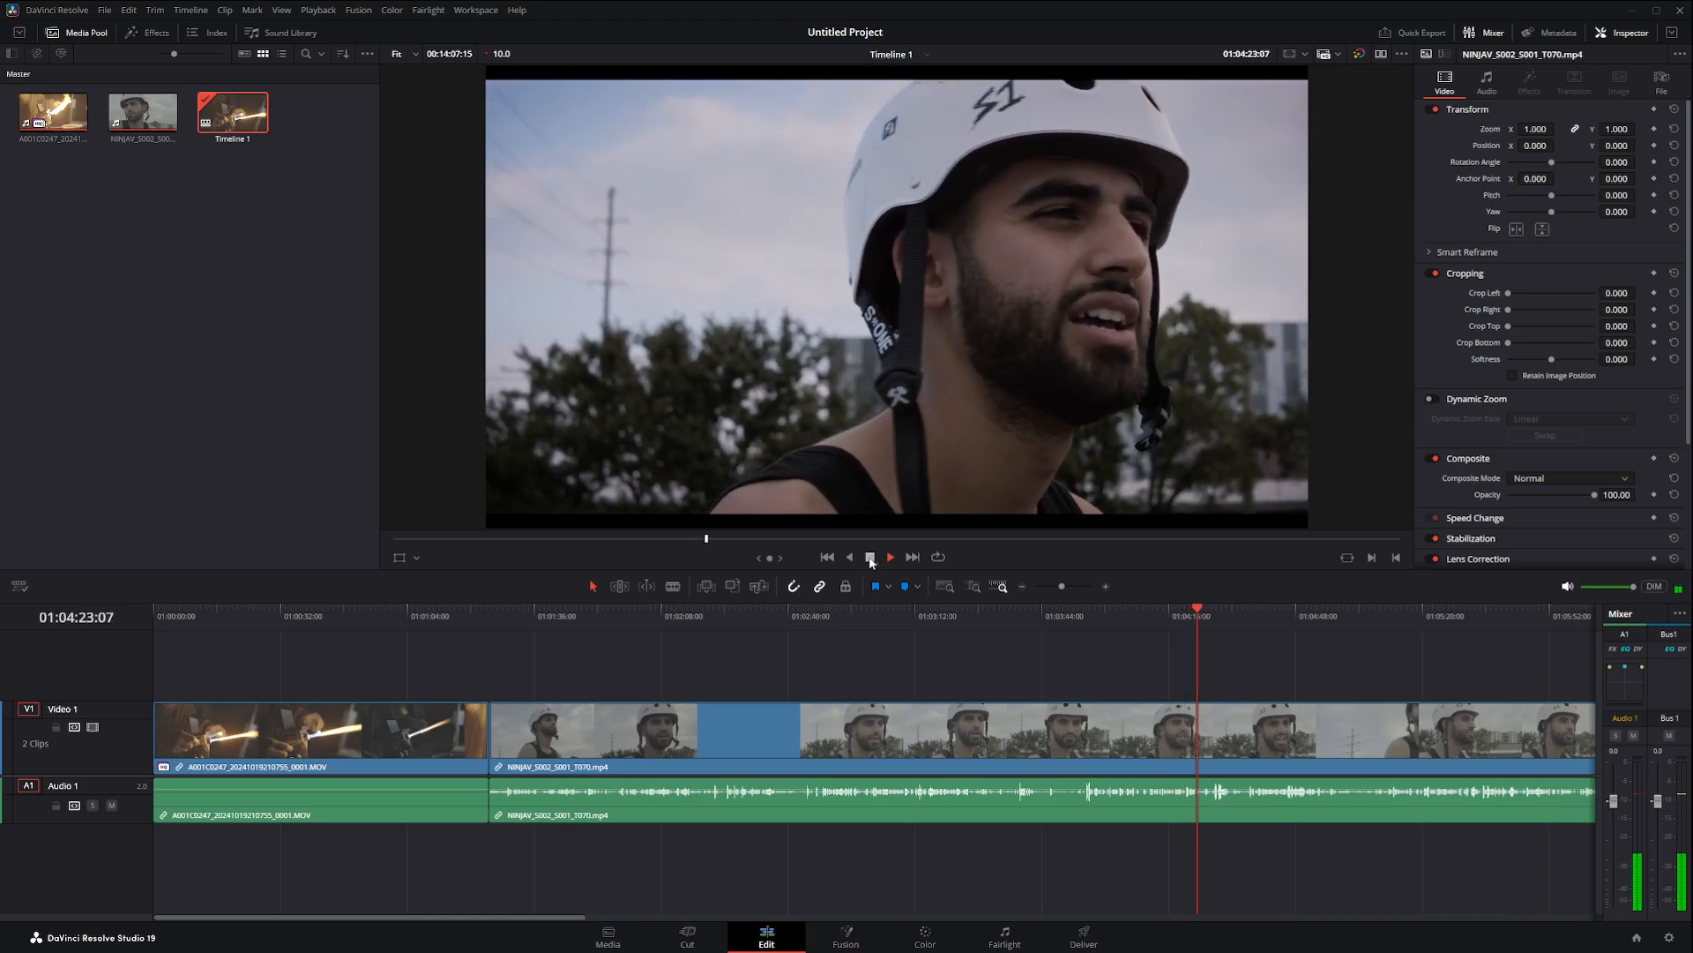
{"action": "left_click", "coordinate": [871, 558]}
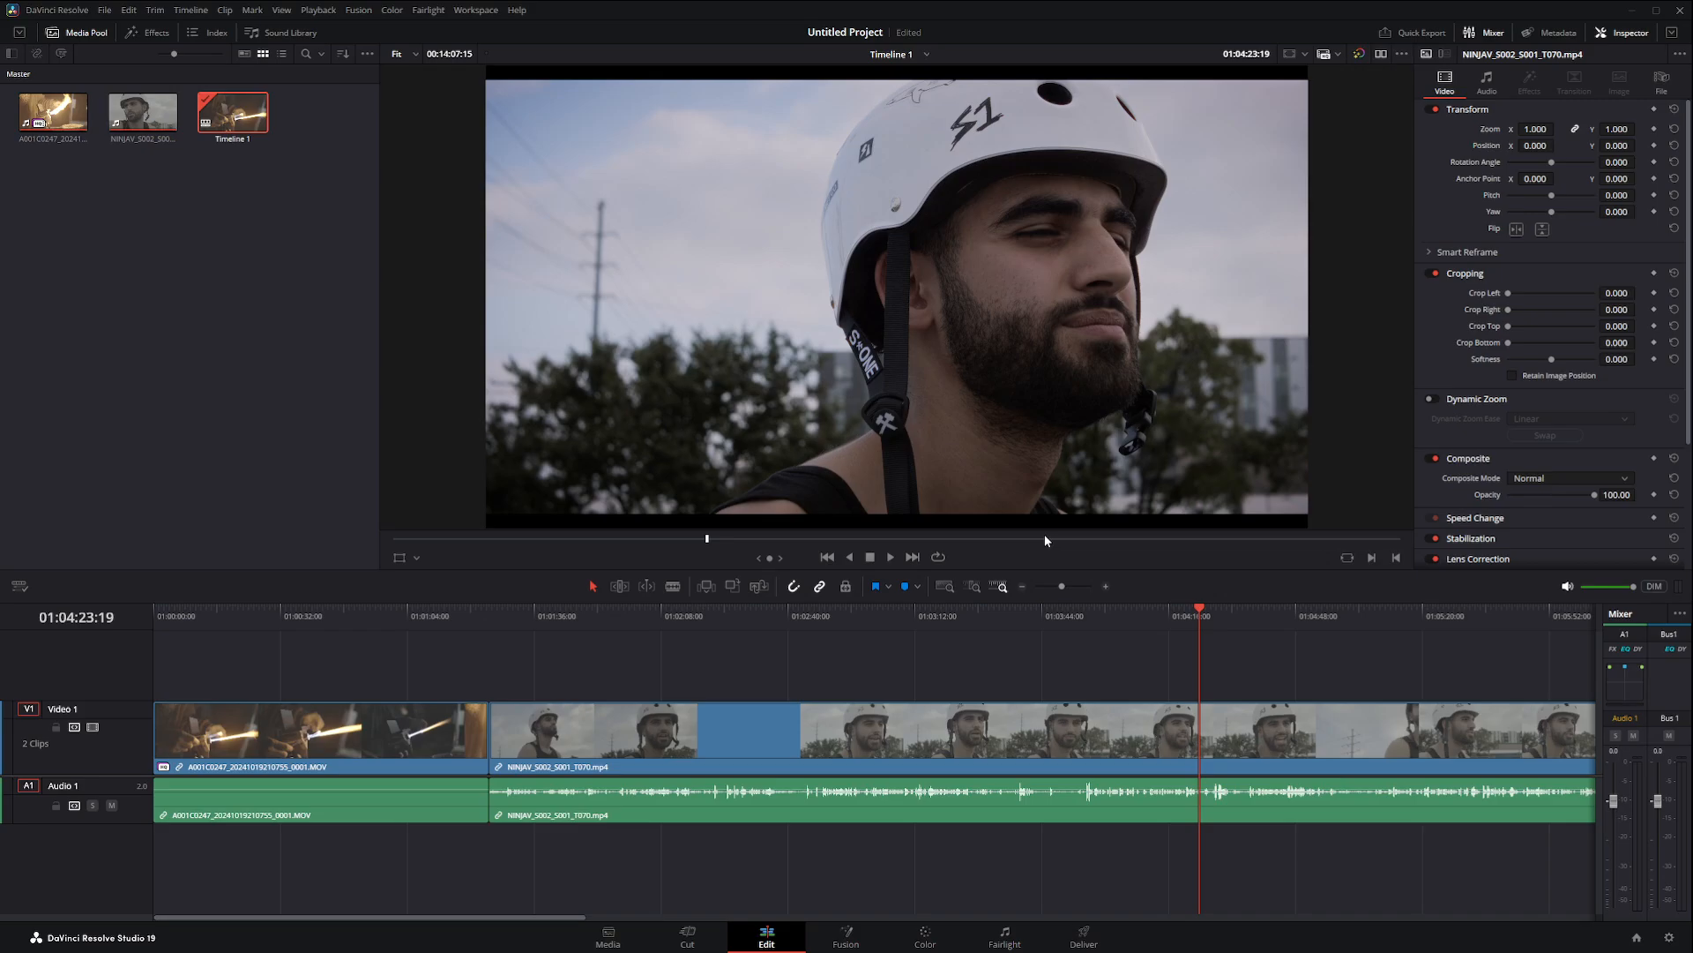
{"action": "left_click", "coordinate": [1119, 609]}
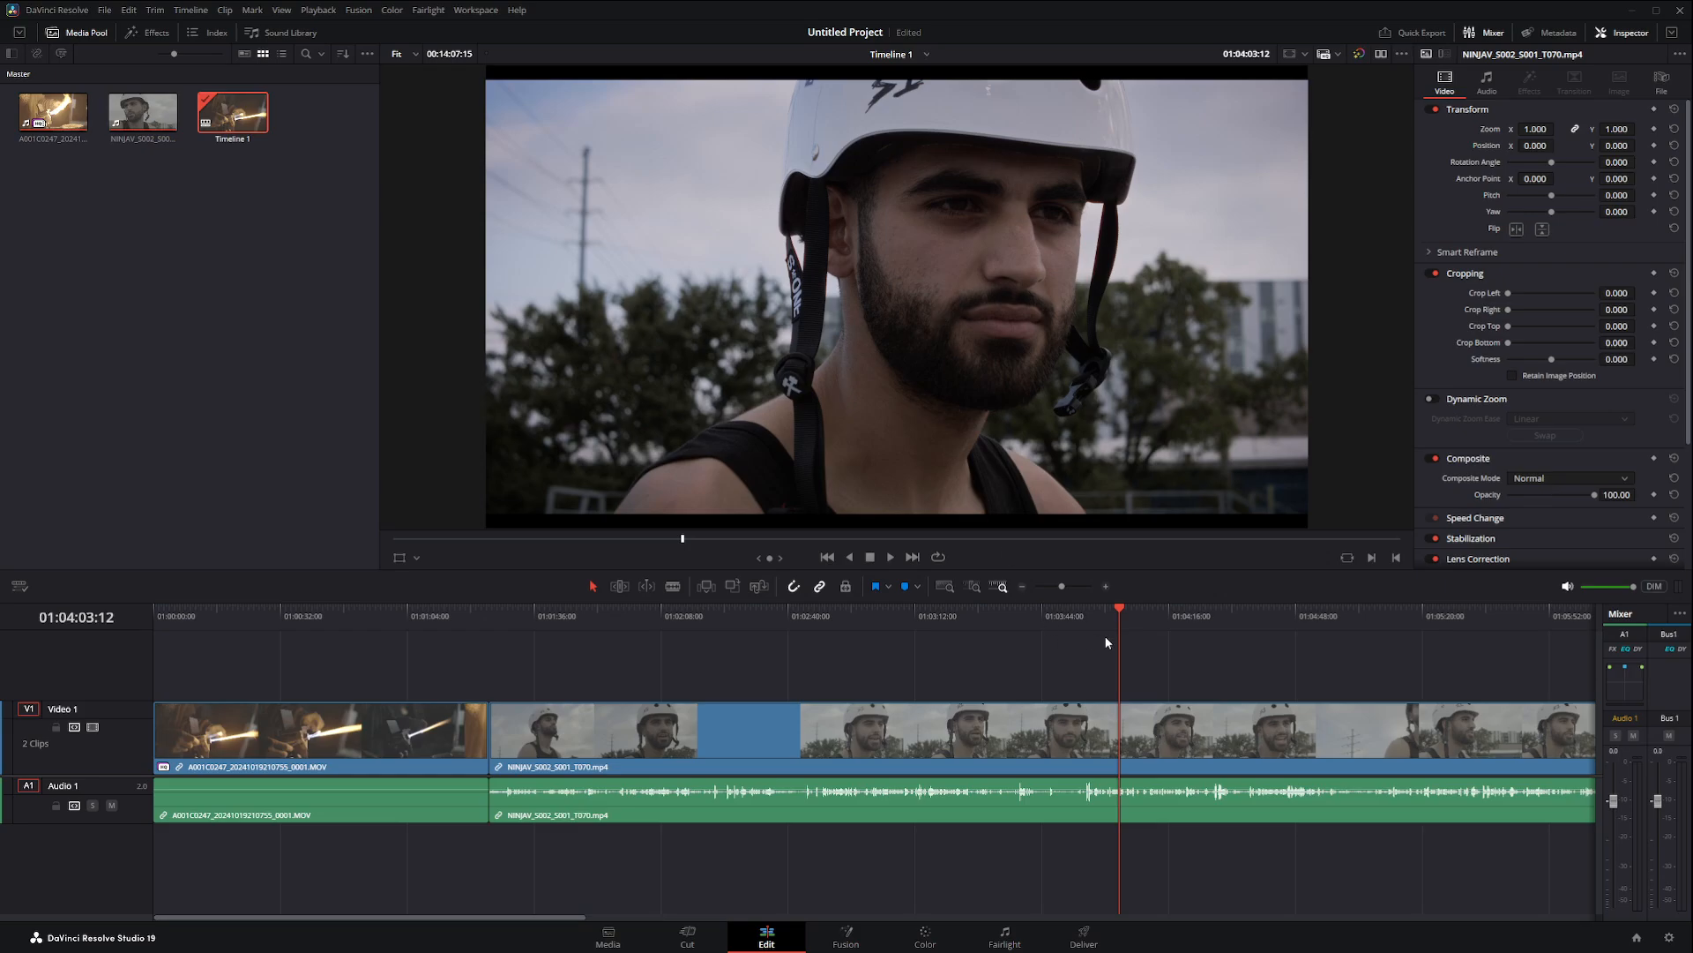
{"action": "left_click", "coordinate": [1185, 609]}
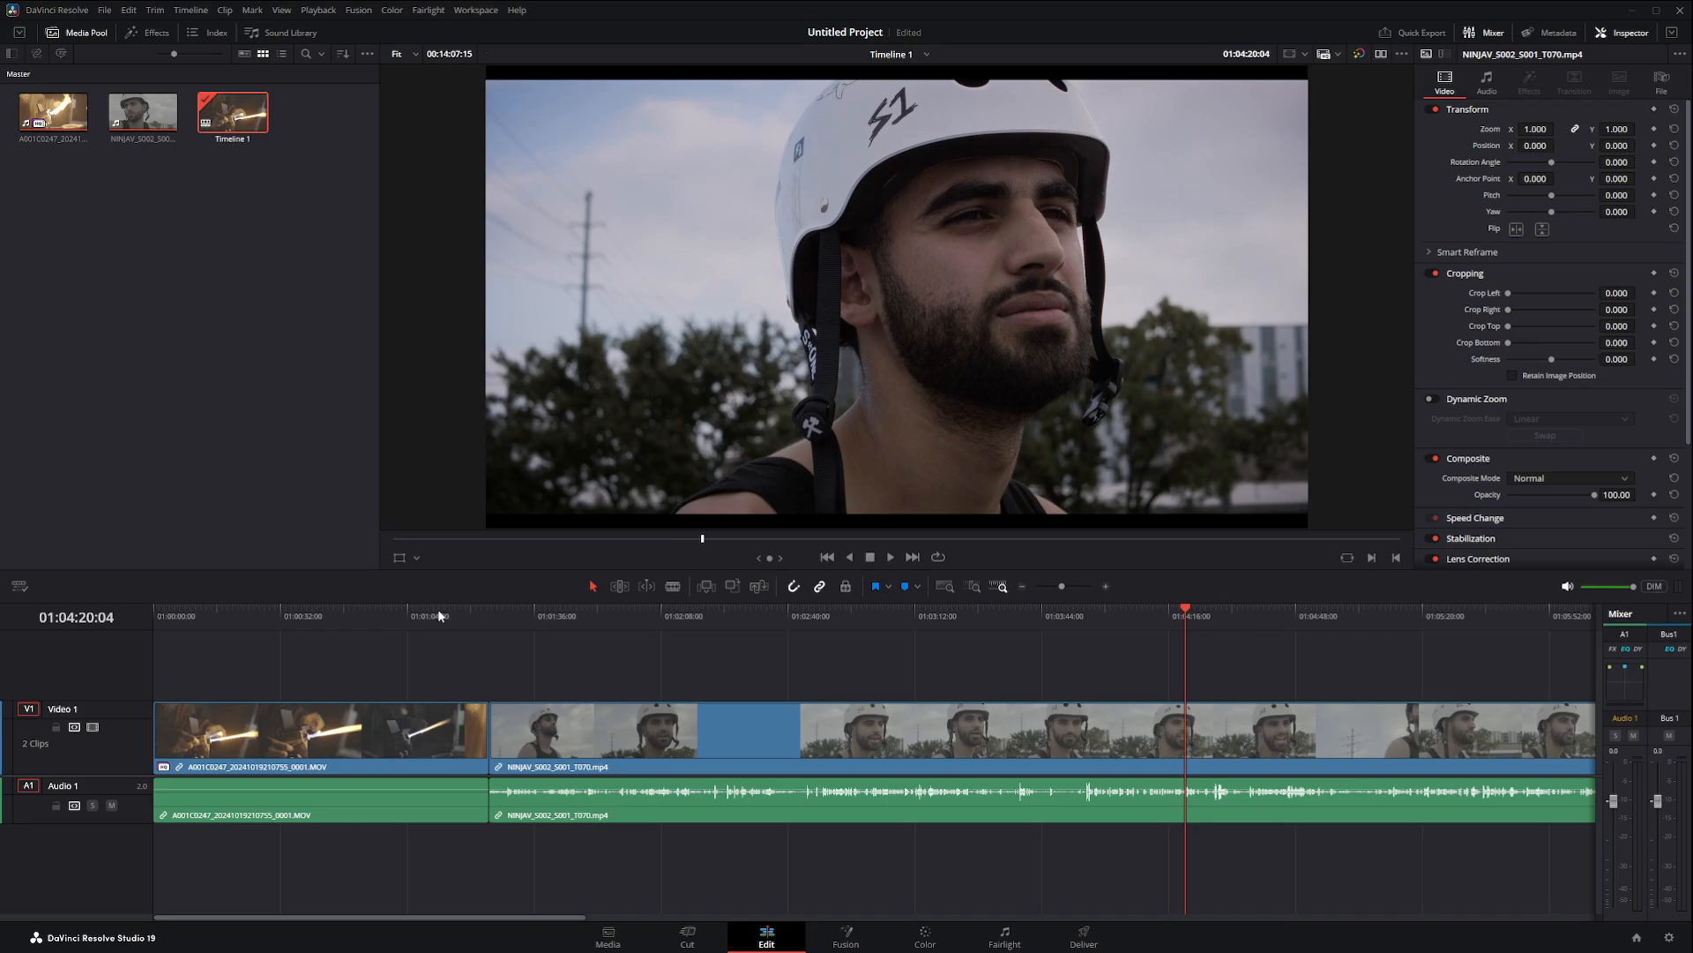
Step: Review the finished grades at several moments of the flame clip and the helmet clip
{"action": "left_click", "coordinate": [343, 610]}
{"action": "left_click_drag", "start_coordinate": [344, 613], "coordinate": [419, 608]}
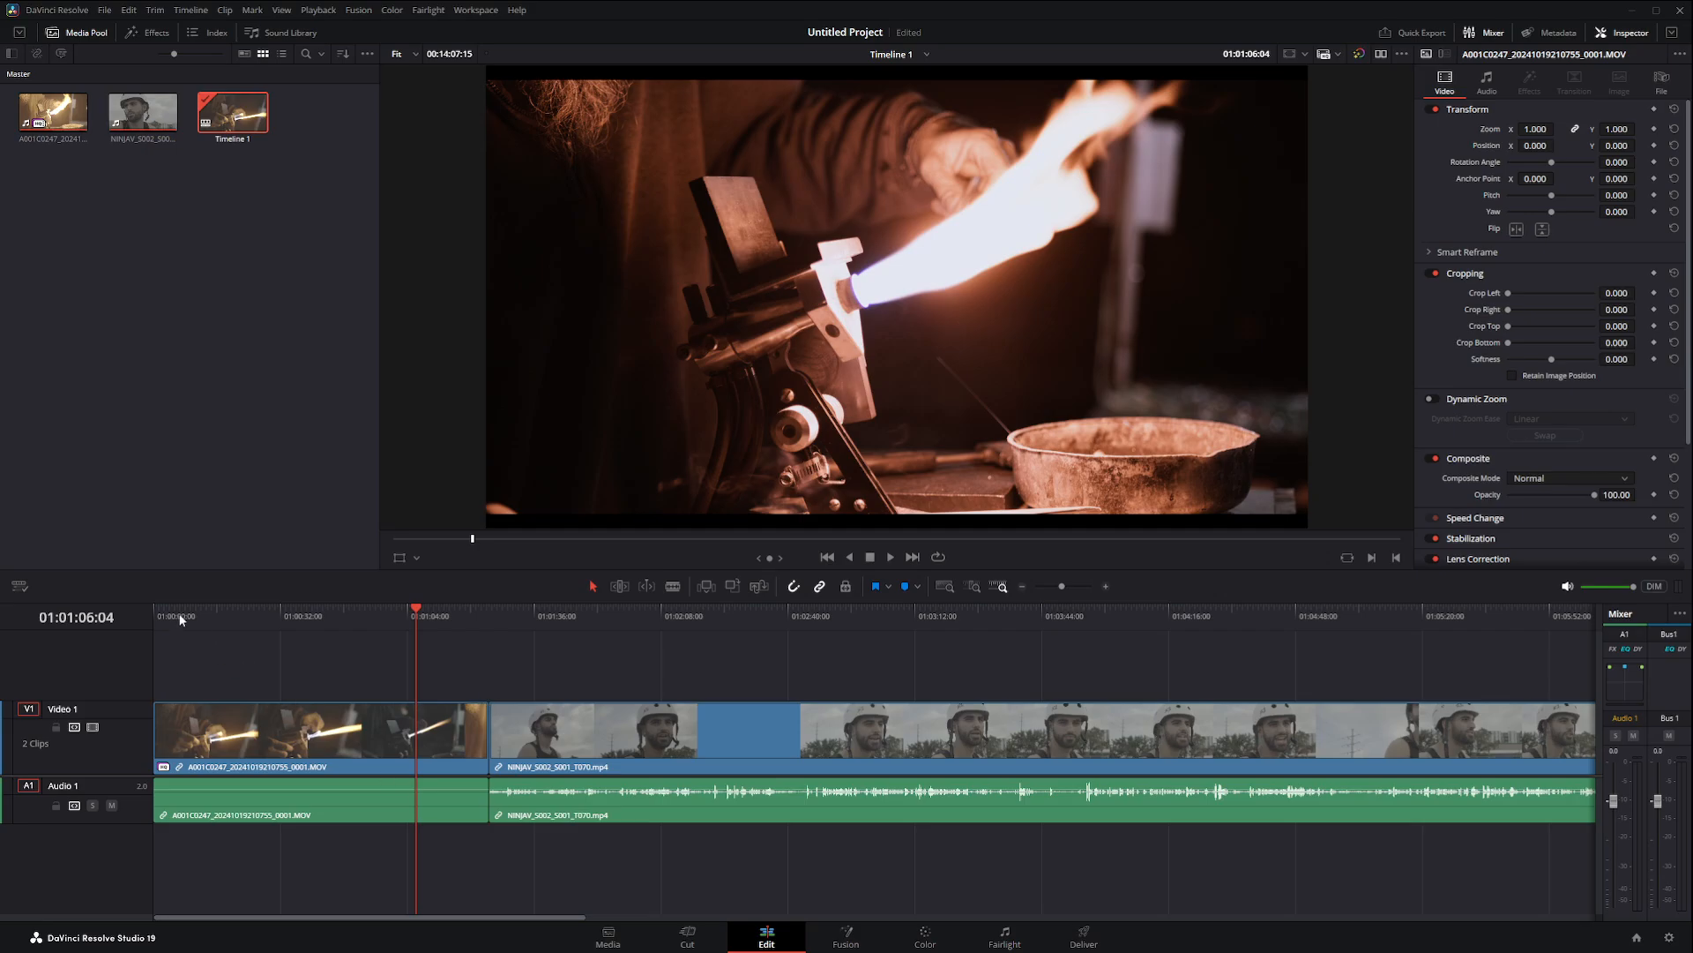
{"action": "left_click_drag", "start_coordinate": [181, 615], "coordinate": [245, 612]}
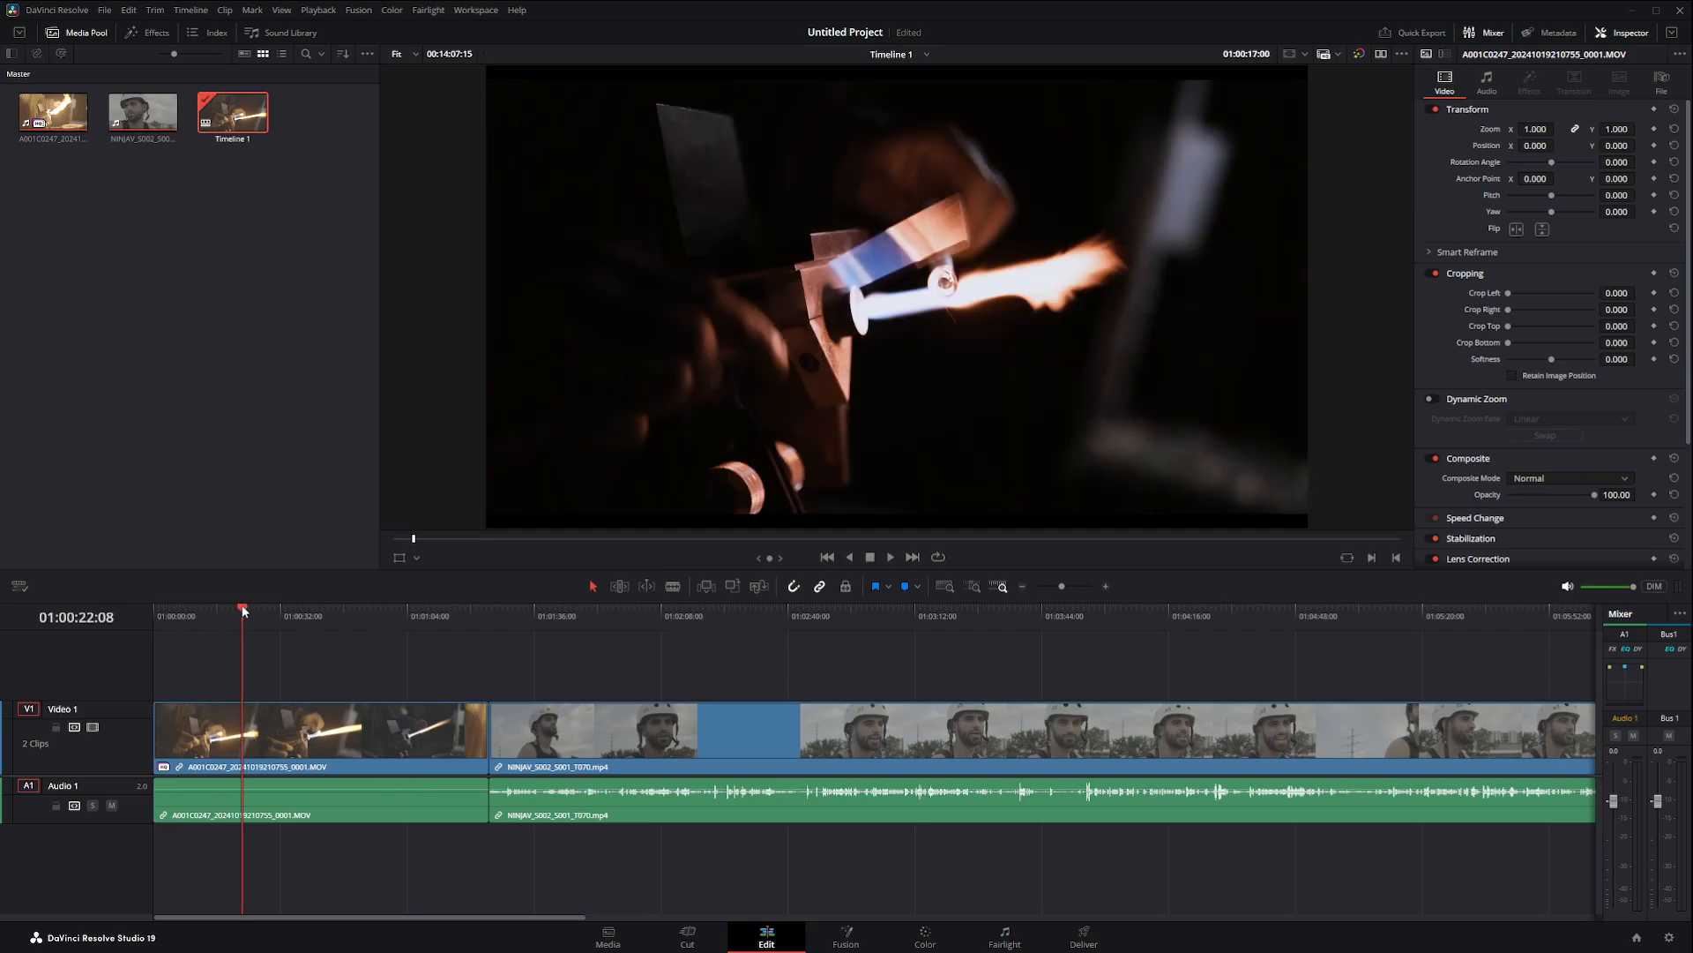
{"action": "left_click", "coordinate": [351, 615]}
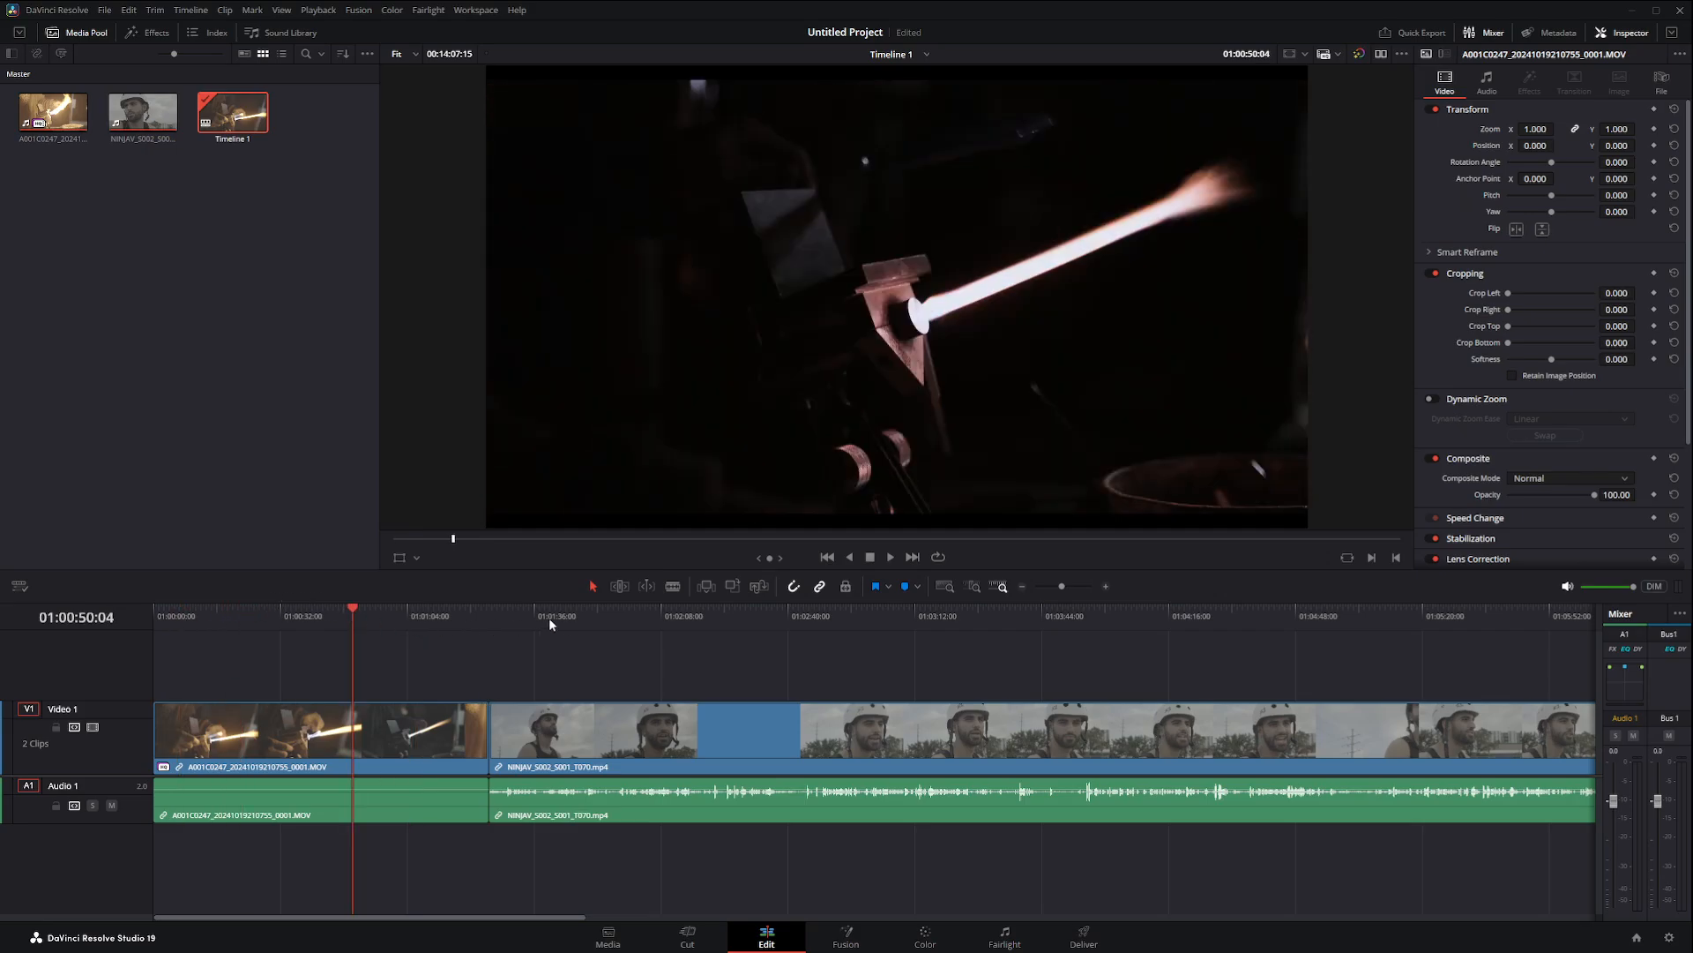
{"action": "left_click", "coordinate": [613, 621]}
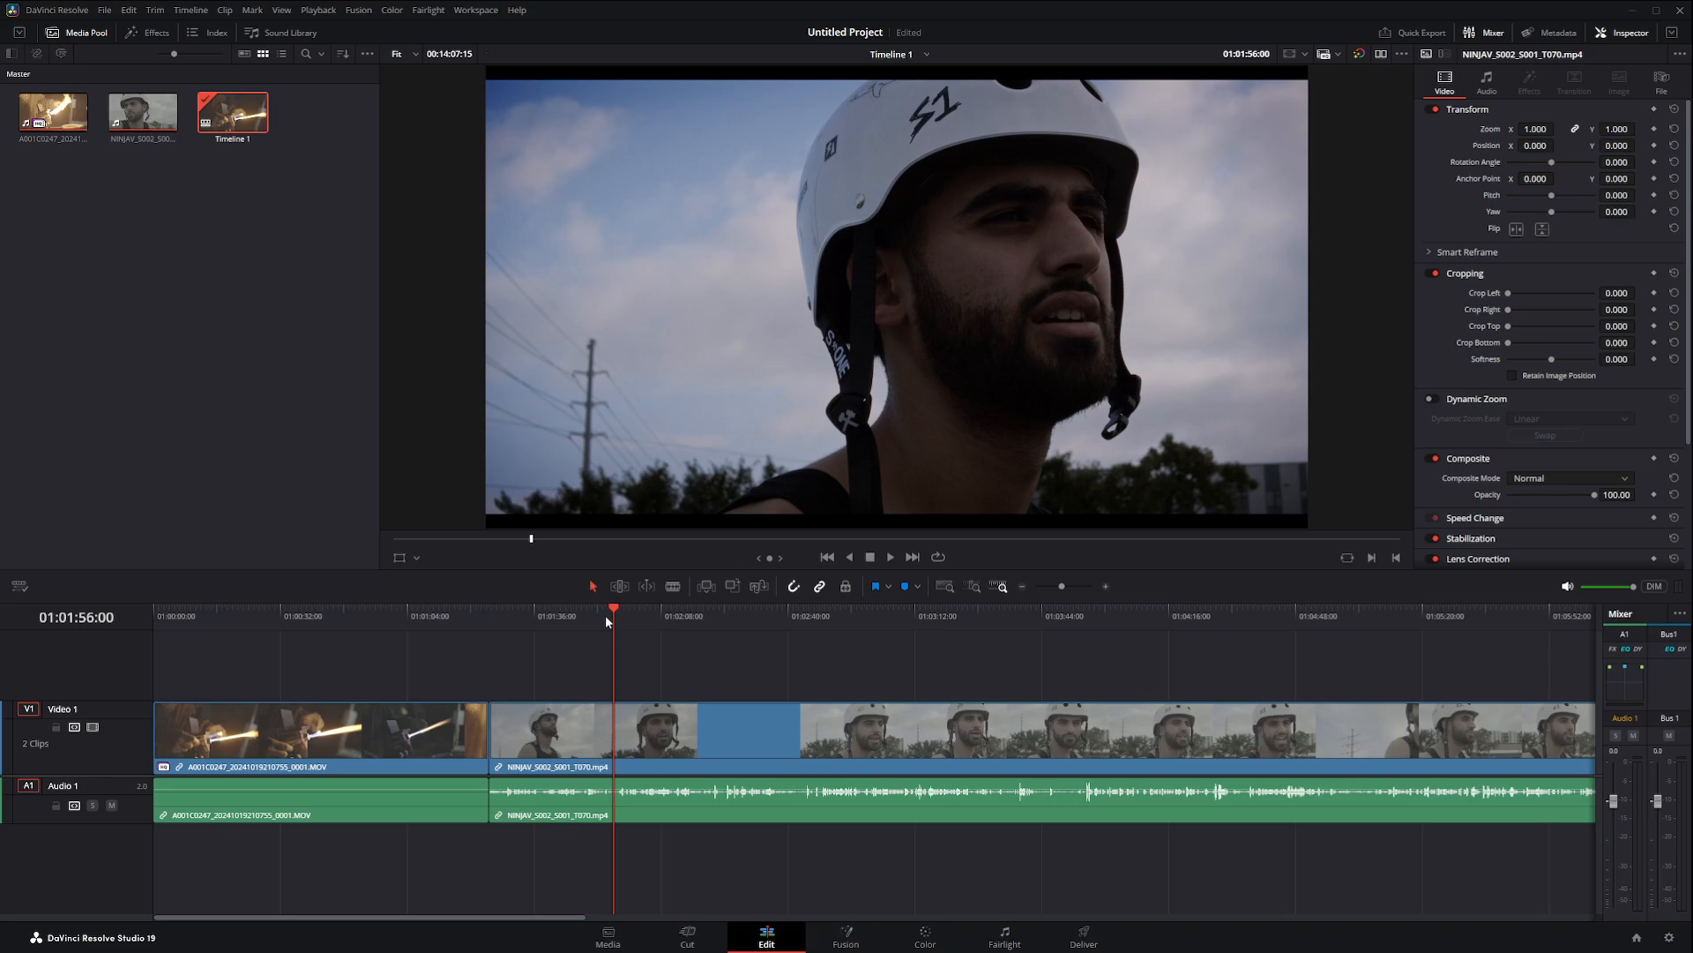
{"action": "left_click", "coordinate": [999, 616]}
{"action": "left_click", "coordinate": [1080, 613]}
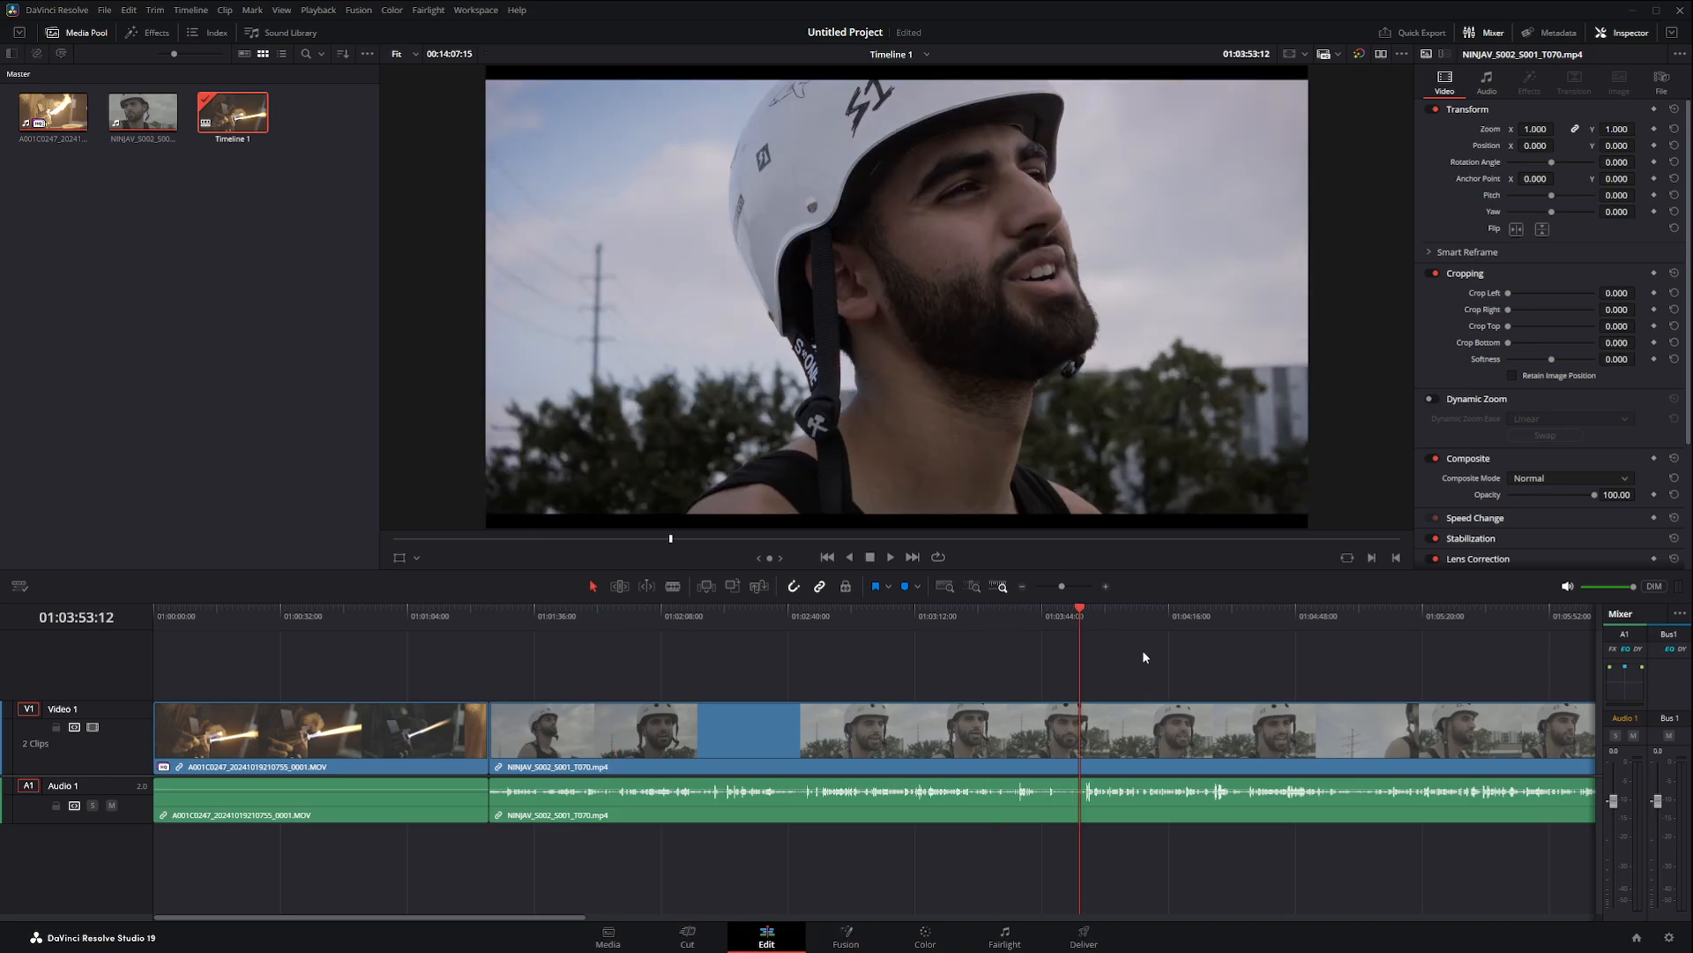
{"action": "left_click", "coordinate": [1177, 616]}
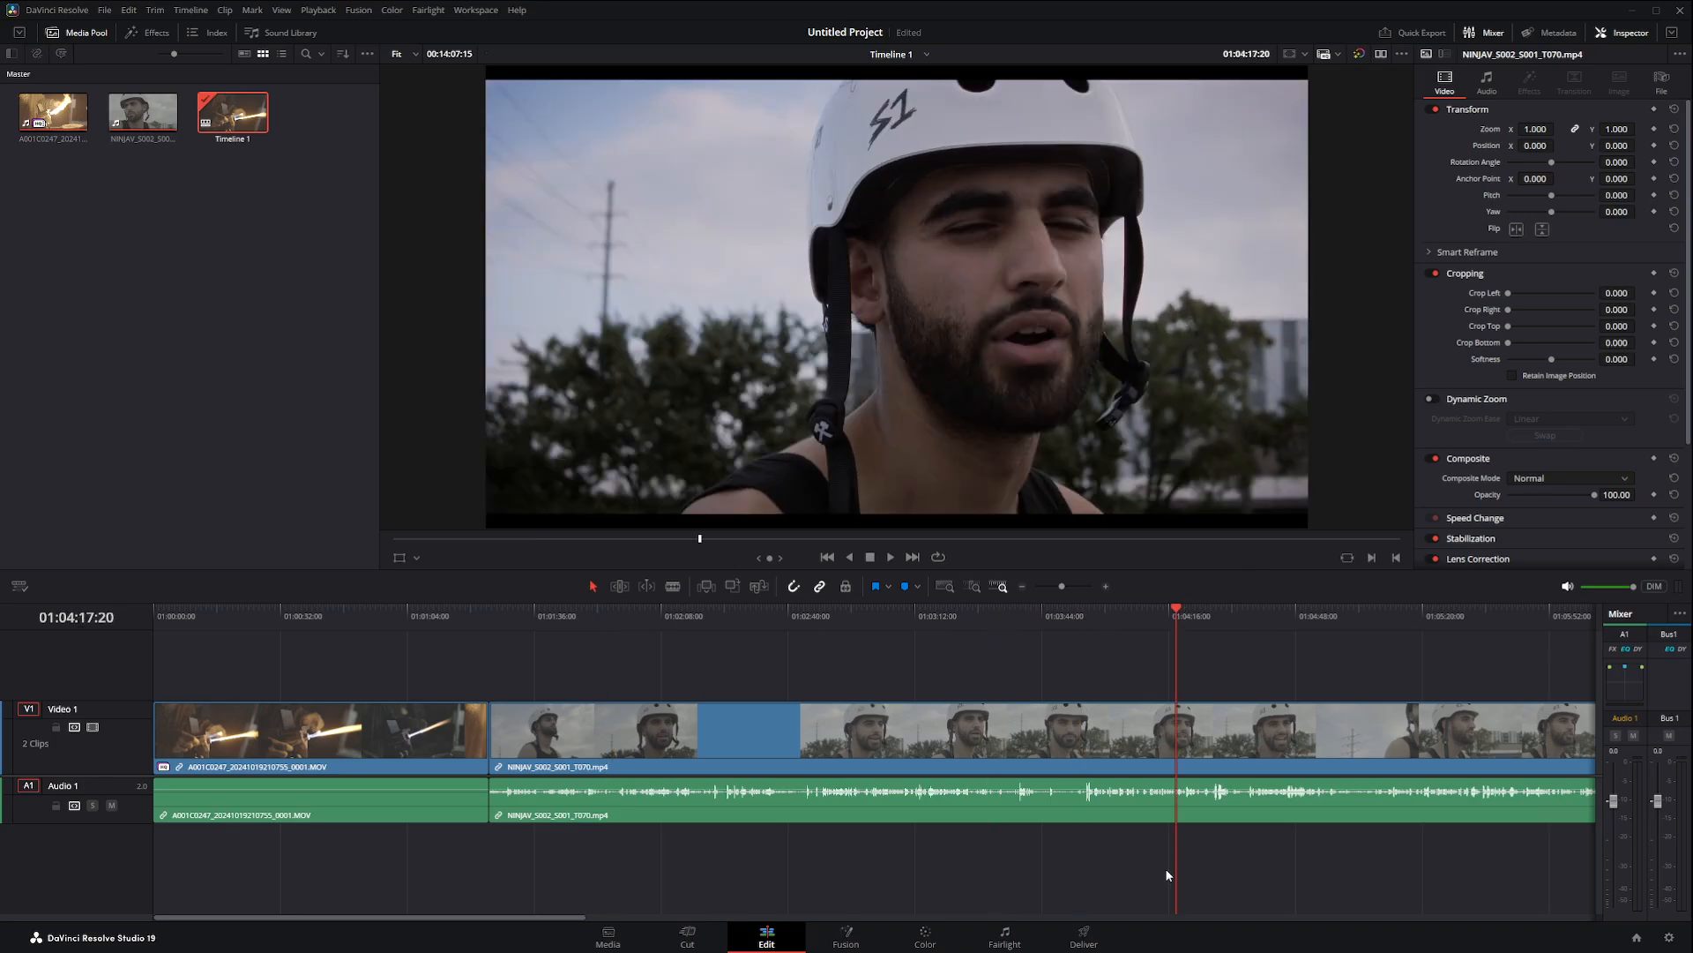